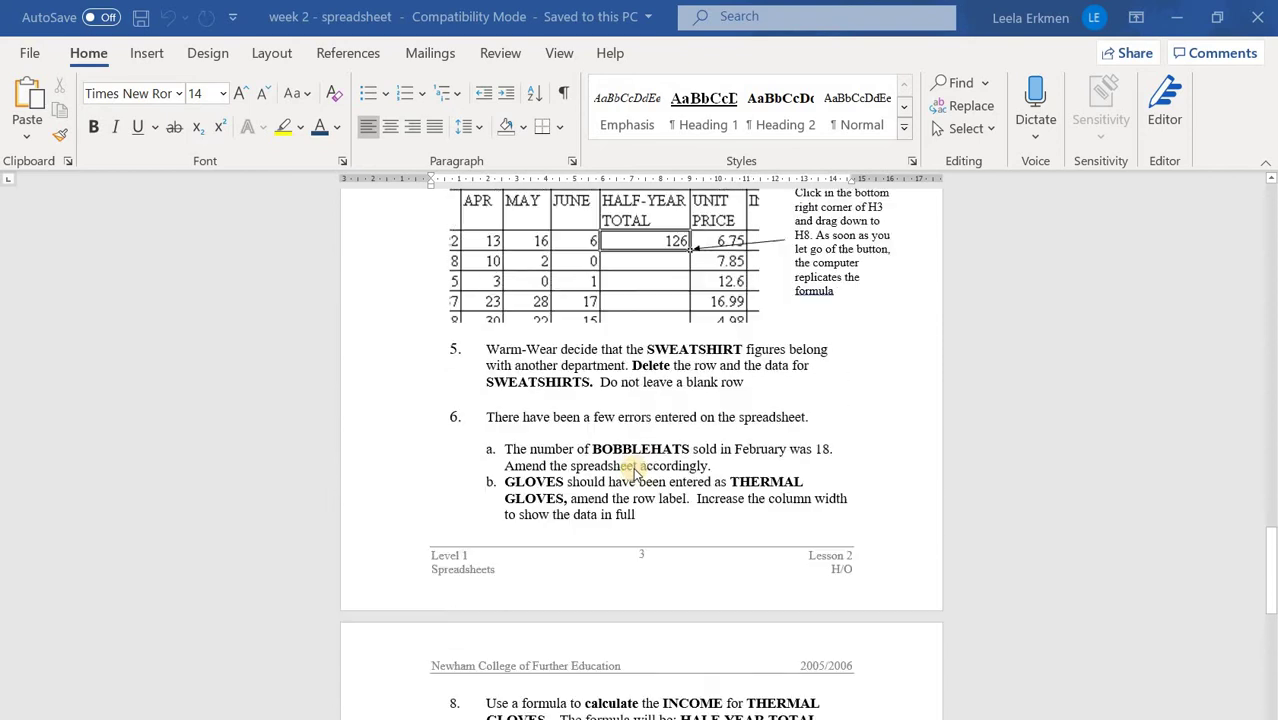
Step: Look through the task sheet back to the Task 3 instructions at the start of the document
scroll(715, 410, up, 15)
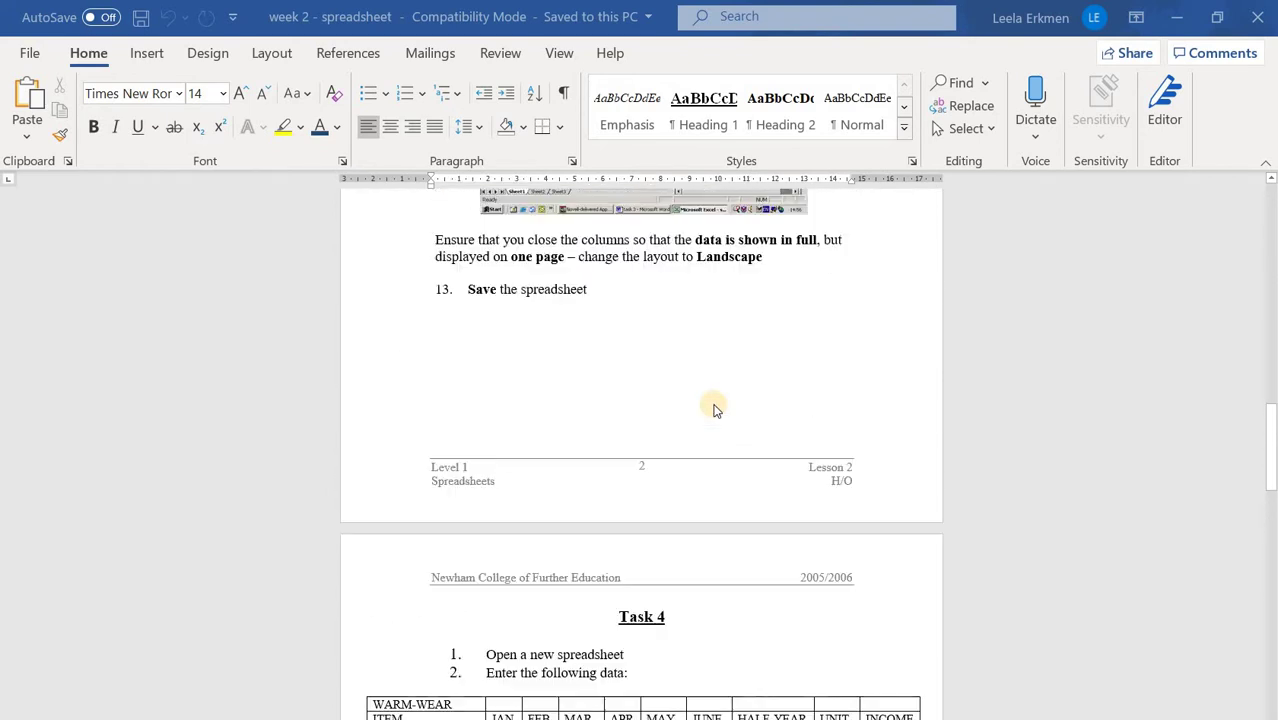
scroll(715, 413, down, 4)
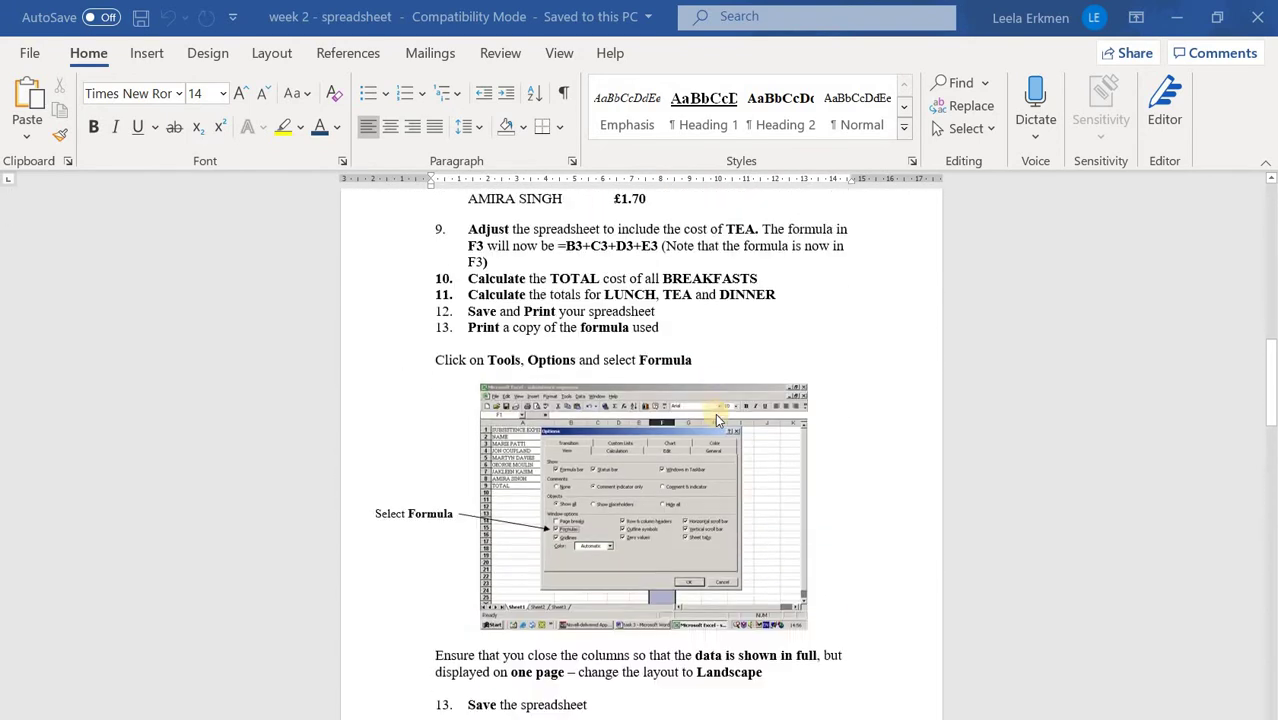
scroll(815, 385, up, 4)
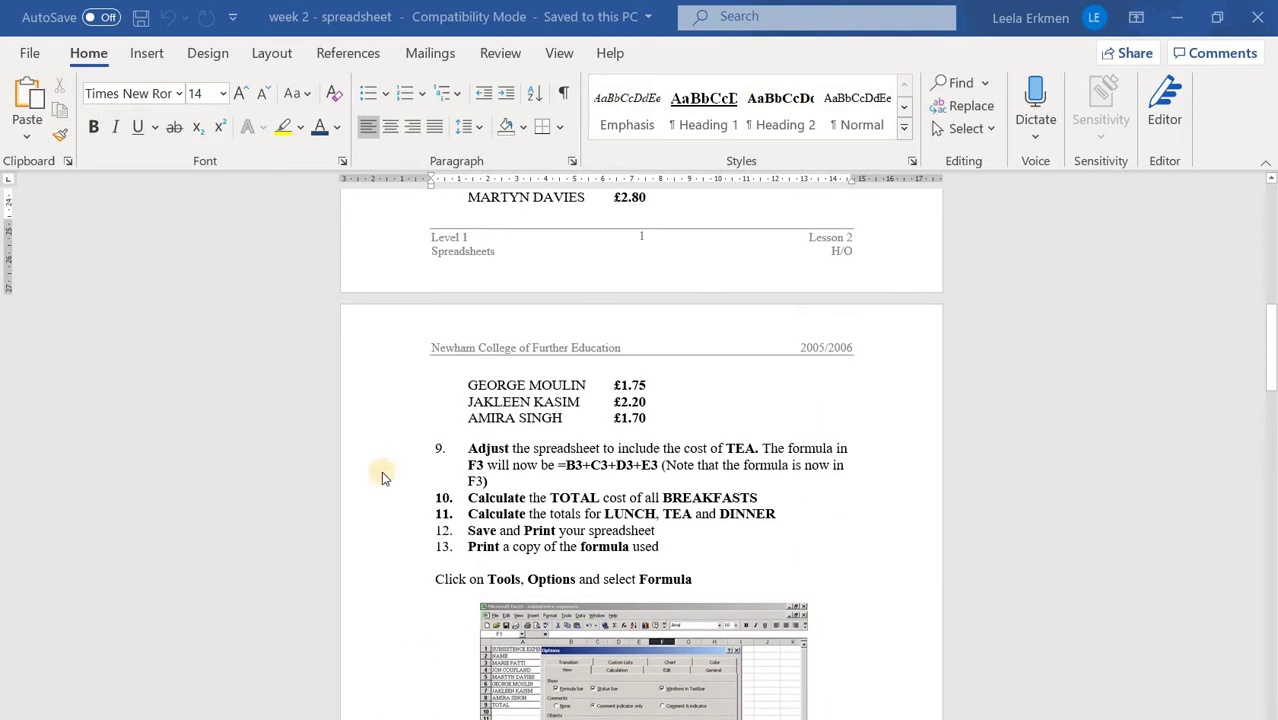
scroll(754, 551, up, 17)
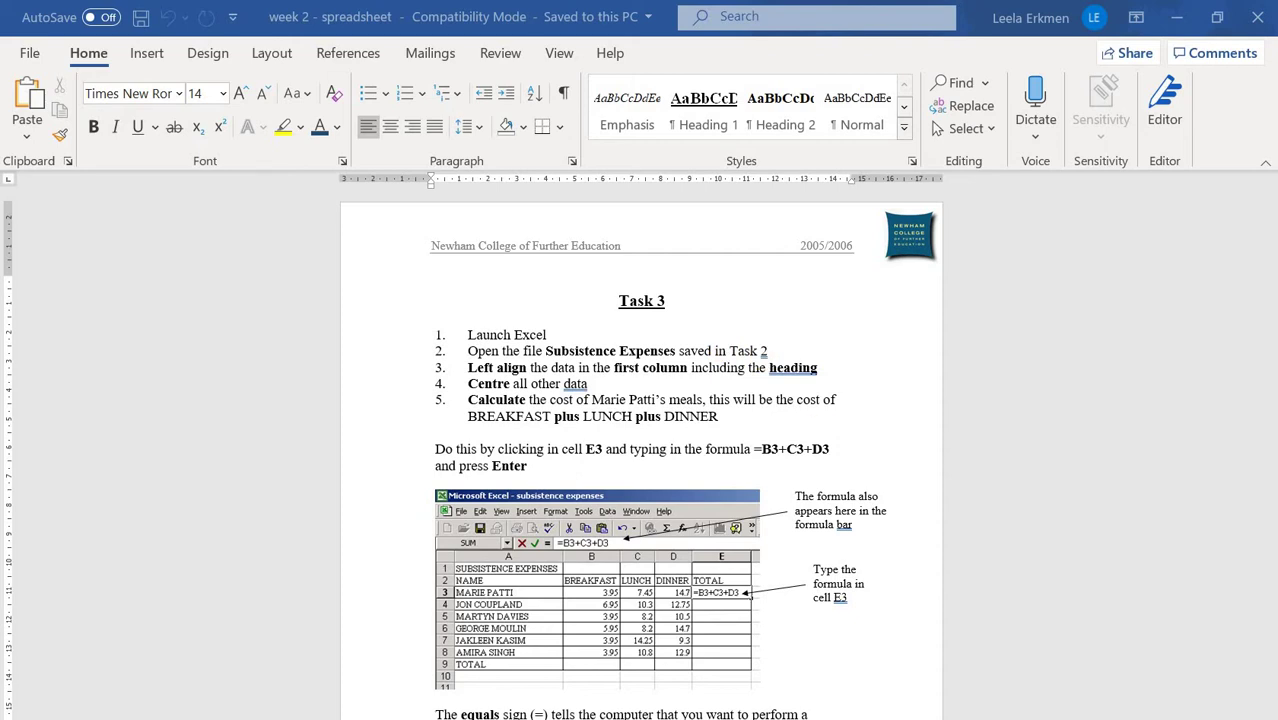
Step: View the Subsistence Expenses workbook in Excel and return to the Task 3 instructions in the Word document
mouse_move(913, 719)
click(913, 690)
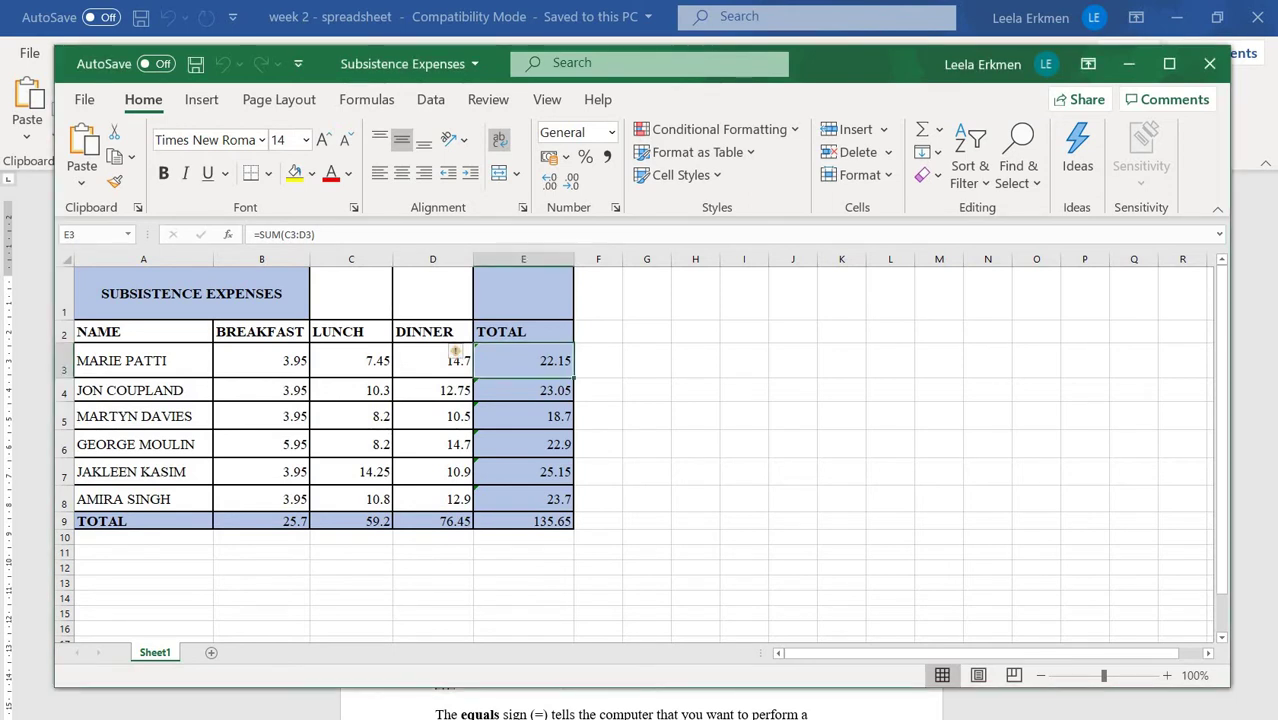
mouse_move(725, 718)
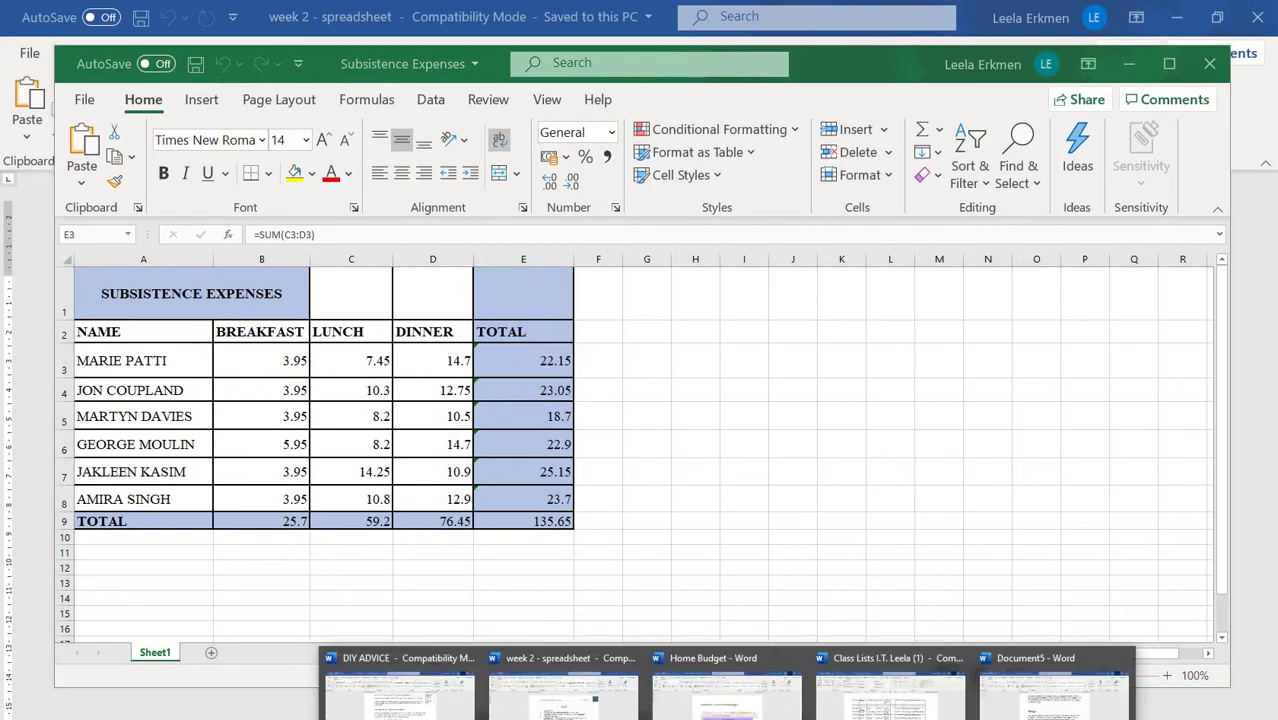
click(563, 688)
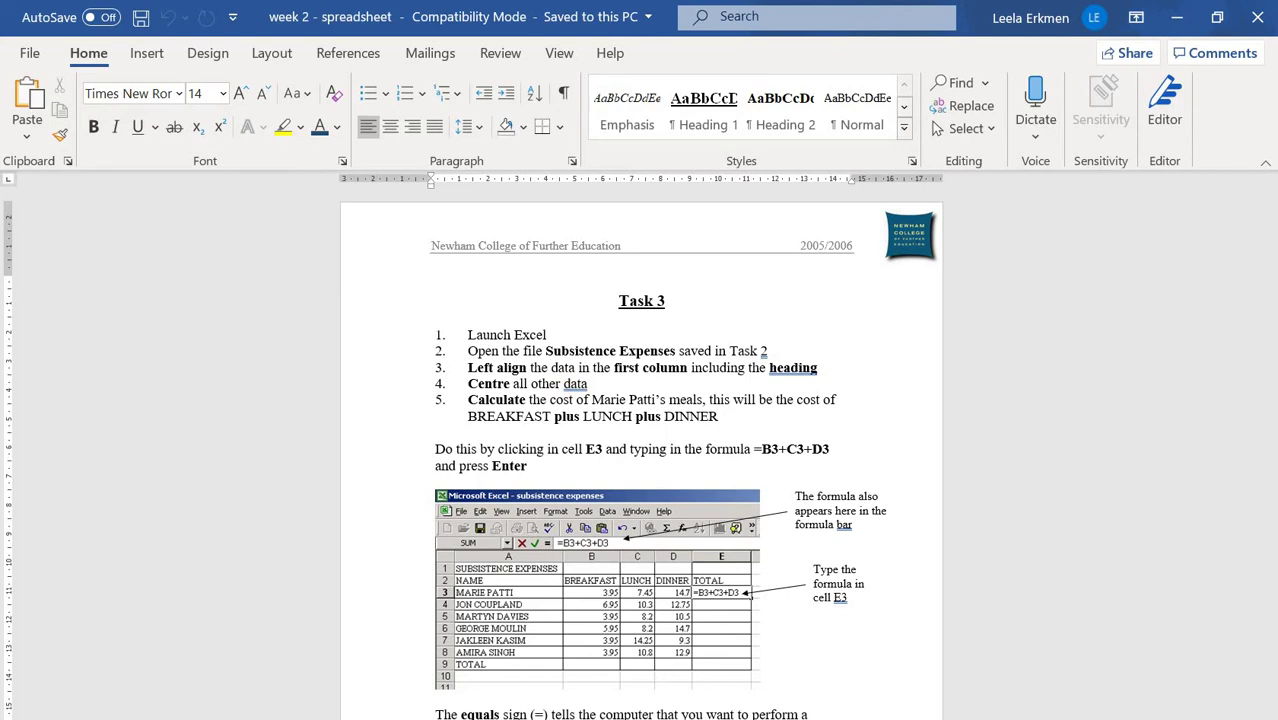
Step: Switch to the Subsistence Expenses workbook in Excel and left-align the first column's data and heading in A2:A9
key(alt+Tab)
drag(106, 329, 186, 520)
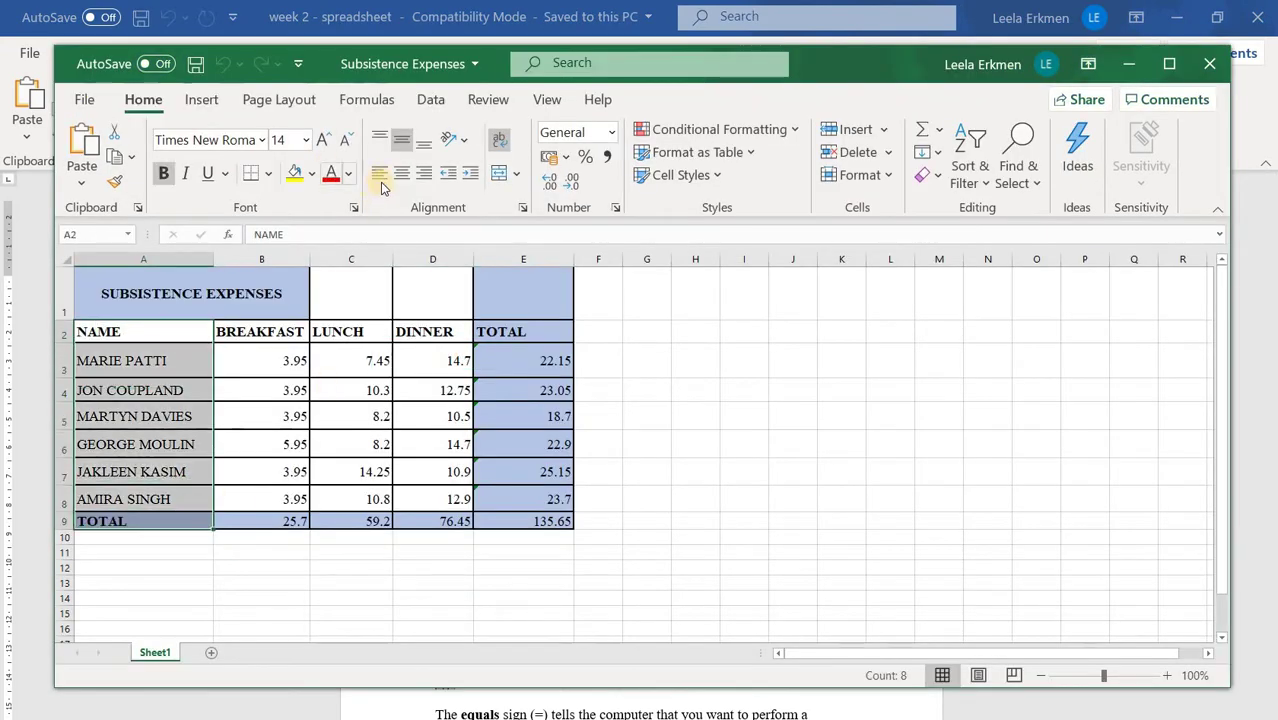
click(379, 173)
Step: Centre the headings and figures in cells B2:E9
drag(260, 331, 531, 520)
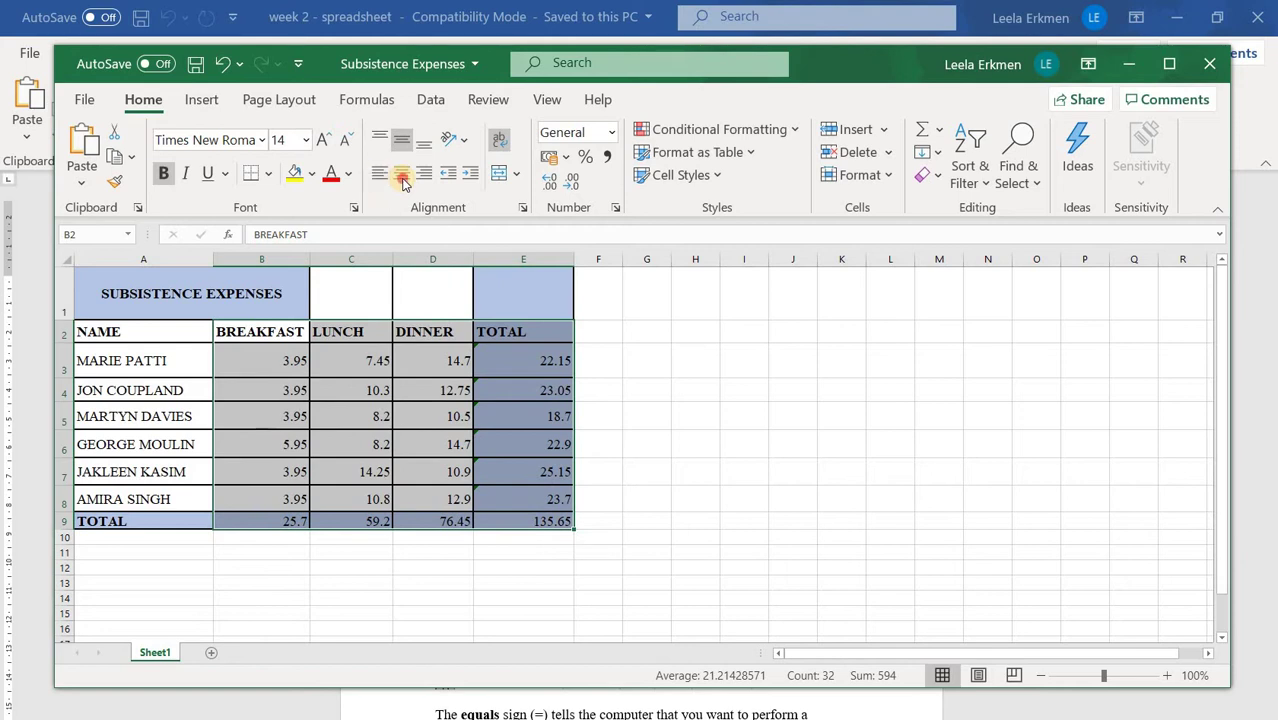
click(401, 175)
click(795, 443)
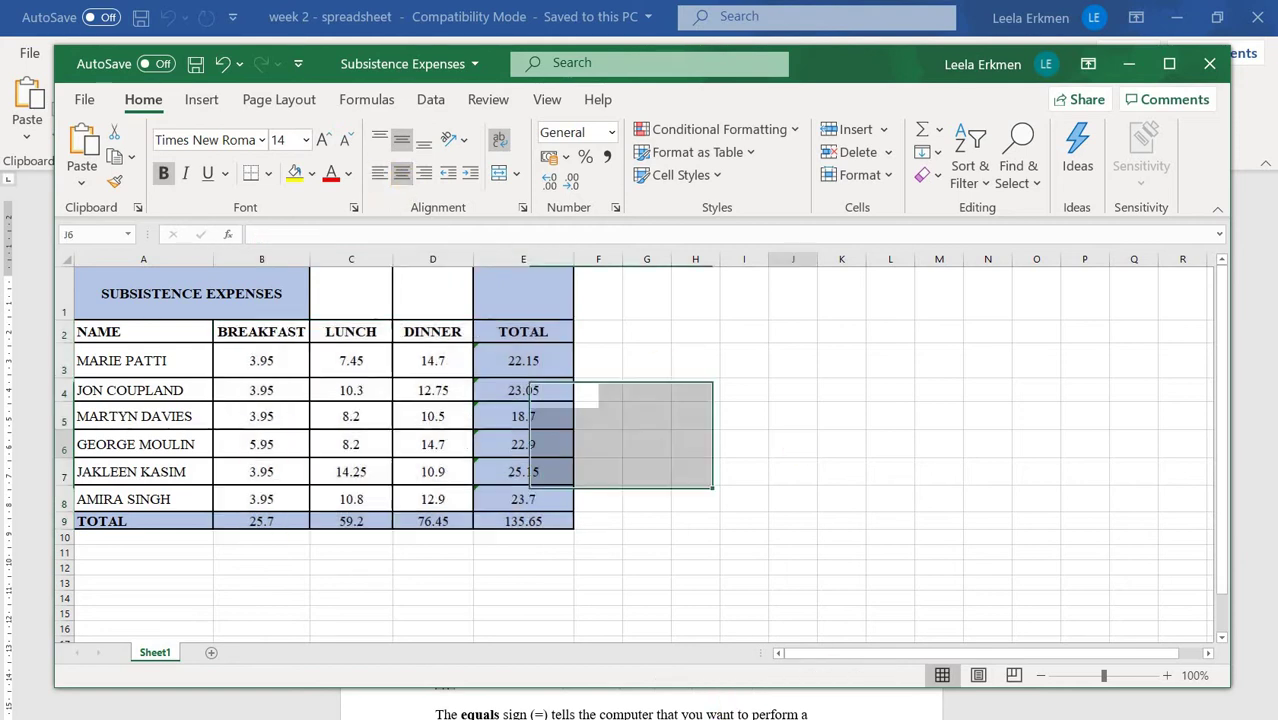
Step: Check the Task 3 instructions in Word, return to the Excel workbook and clear the contents of E3:E9
click(727, 719)
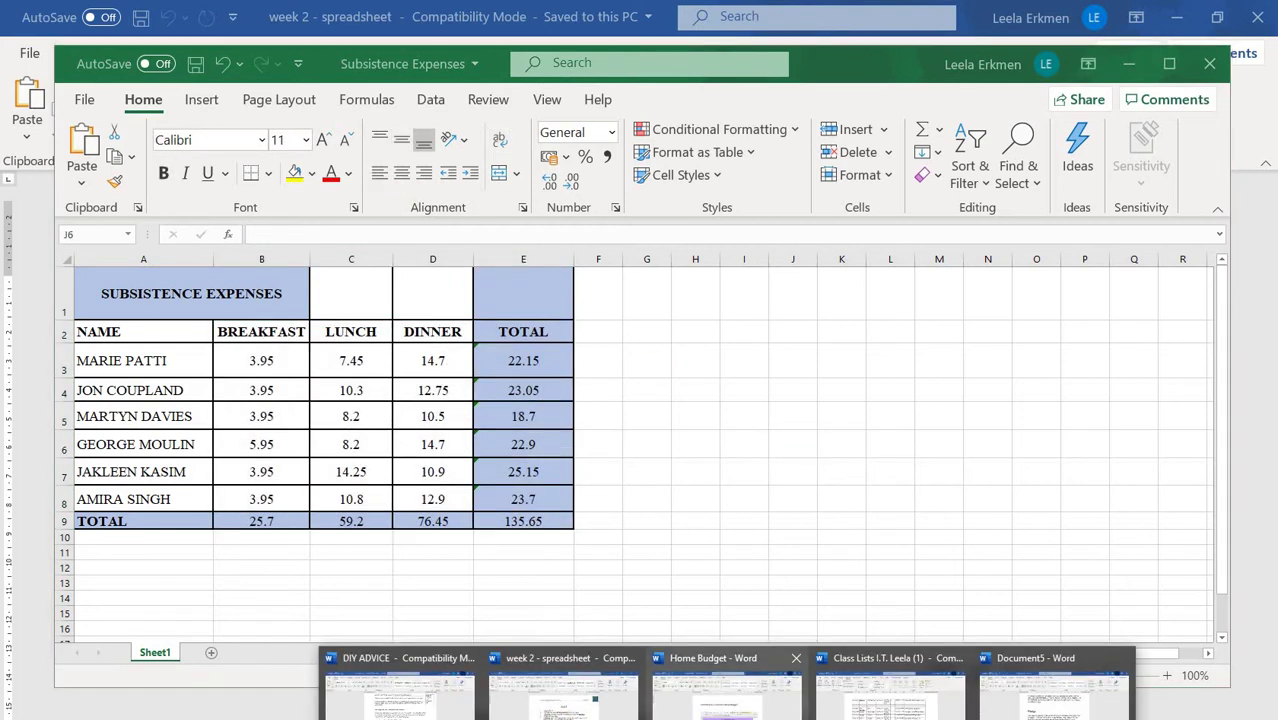
click(563, 712)
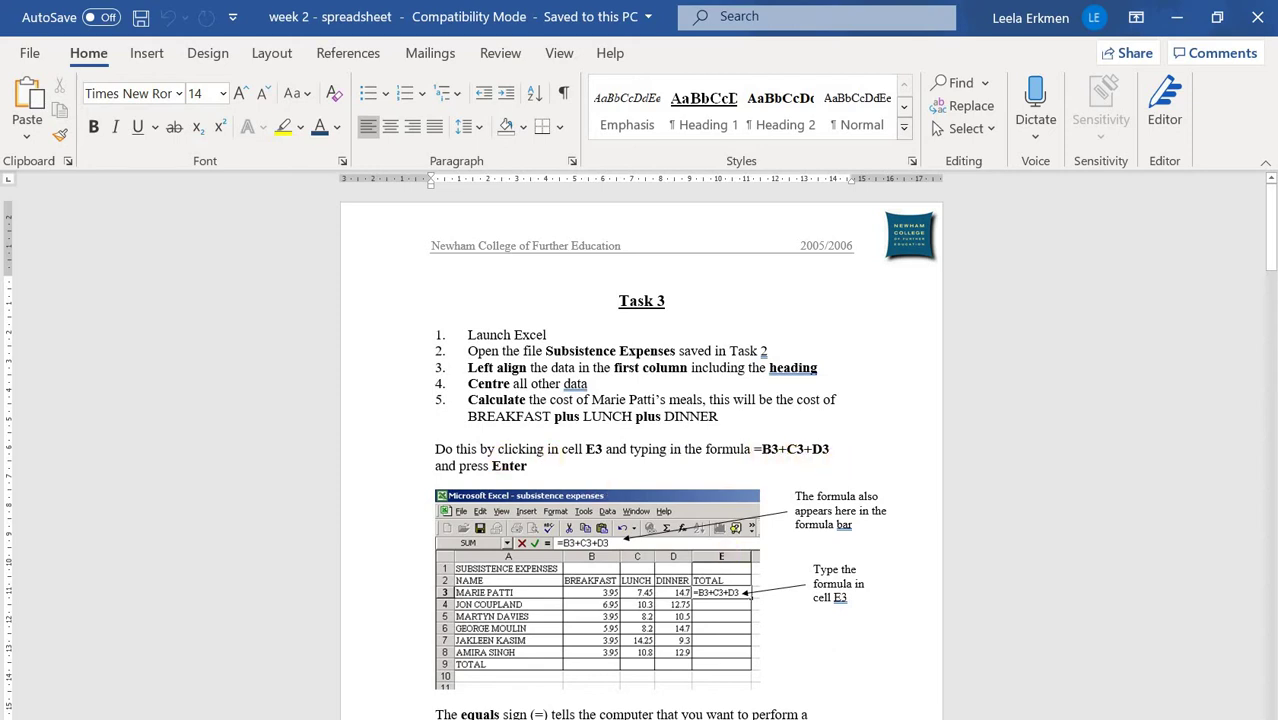
key(alt+Tab)
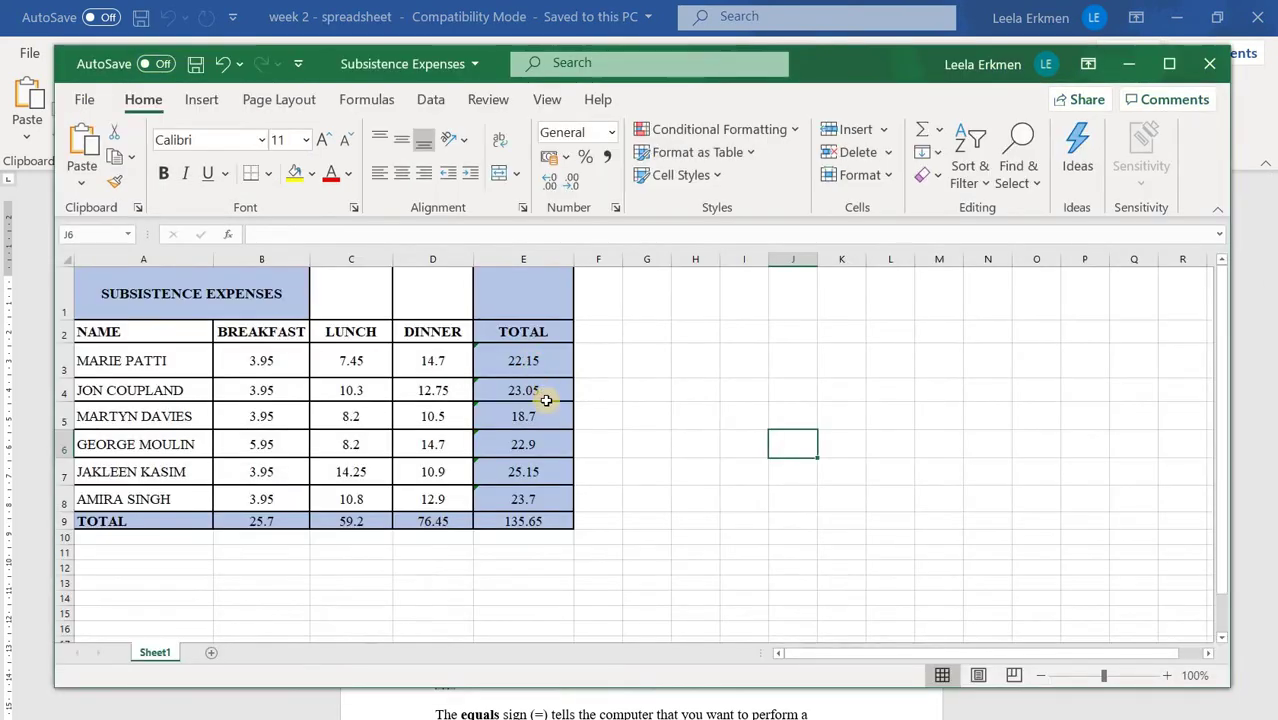
drag(530, 362, 538, 513)
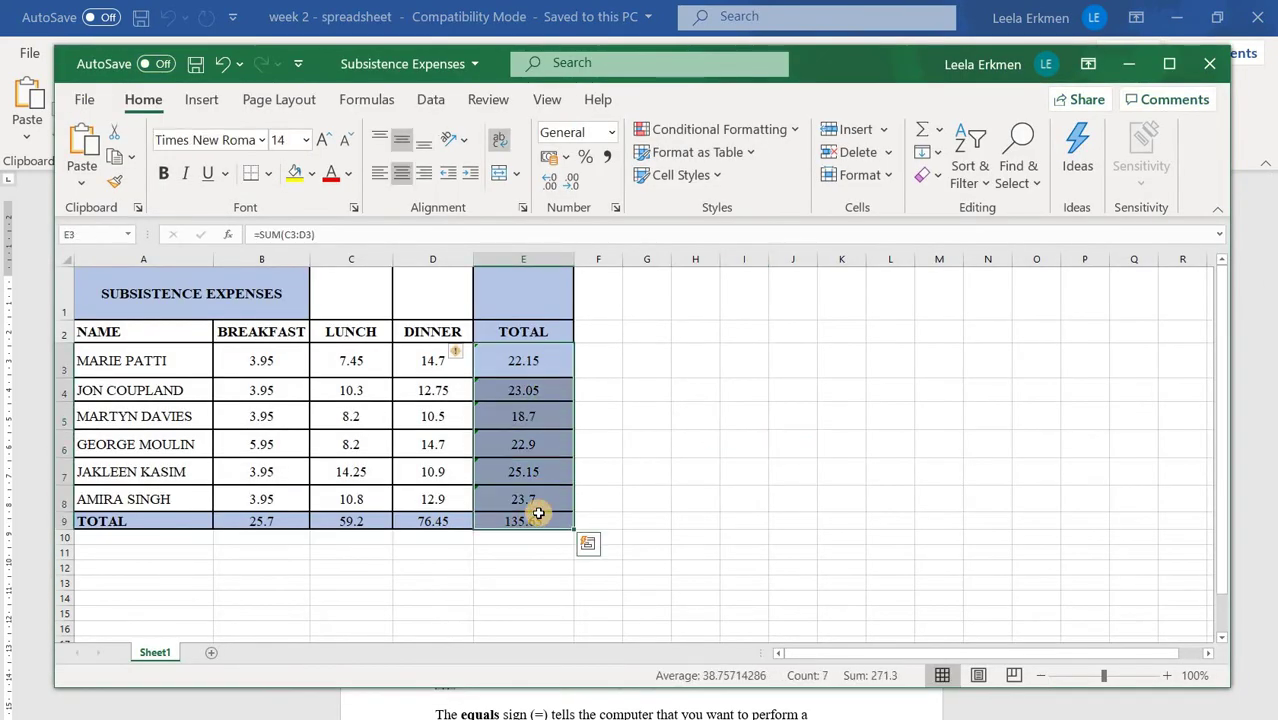
key(Delete)
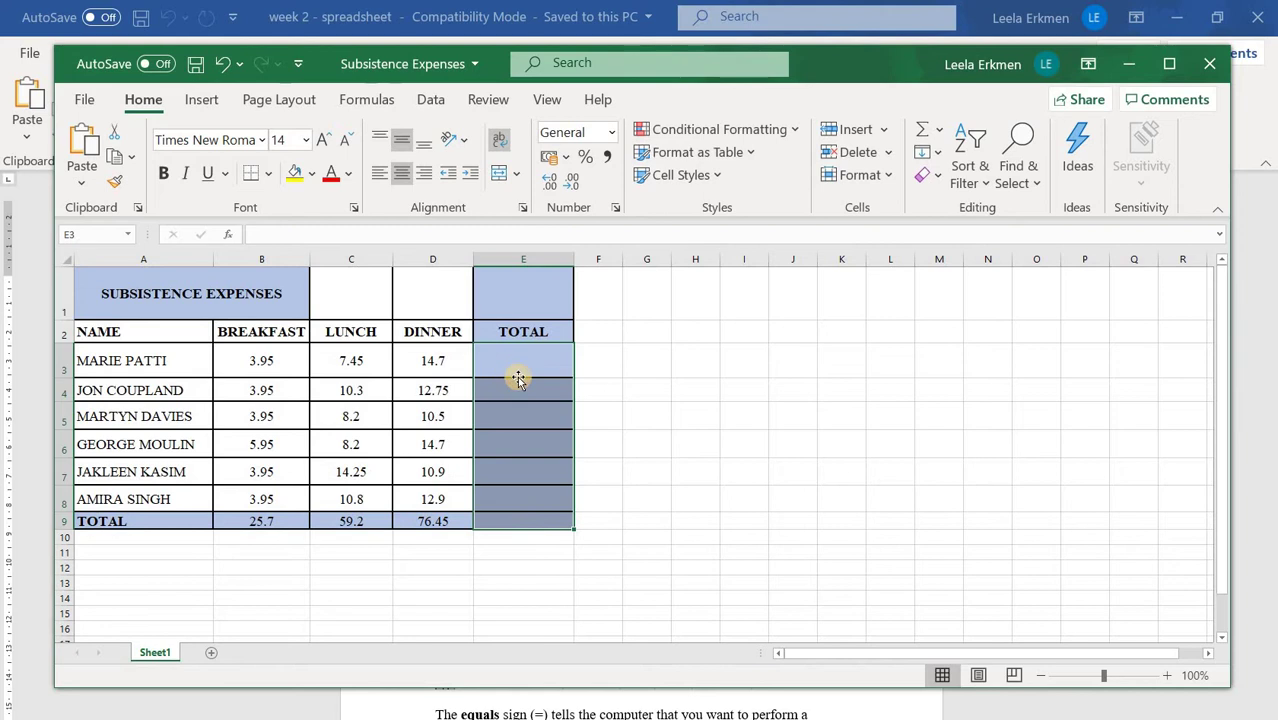
Step: Enter the formula =B3+C3+D3 in cell E3 to add up breakfast, lunch and dinner
click(512, 370)
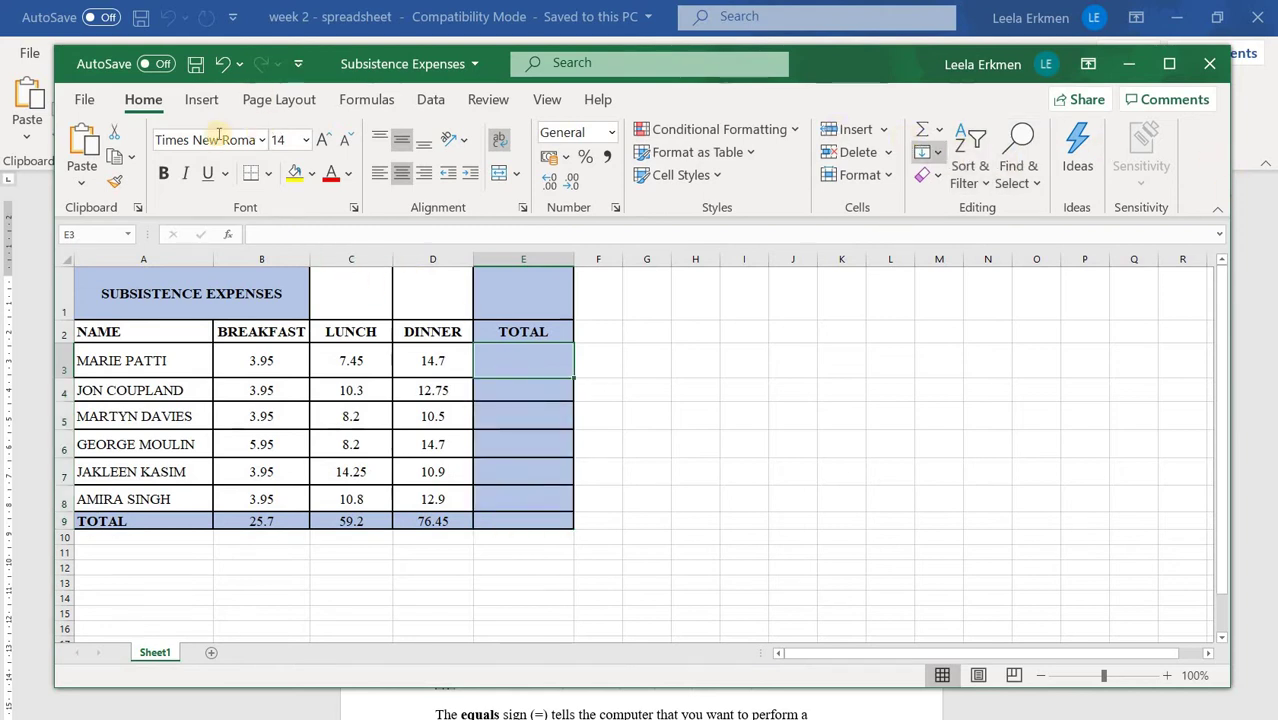
click(370, 100)
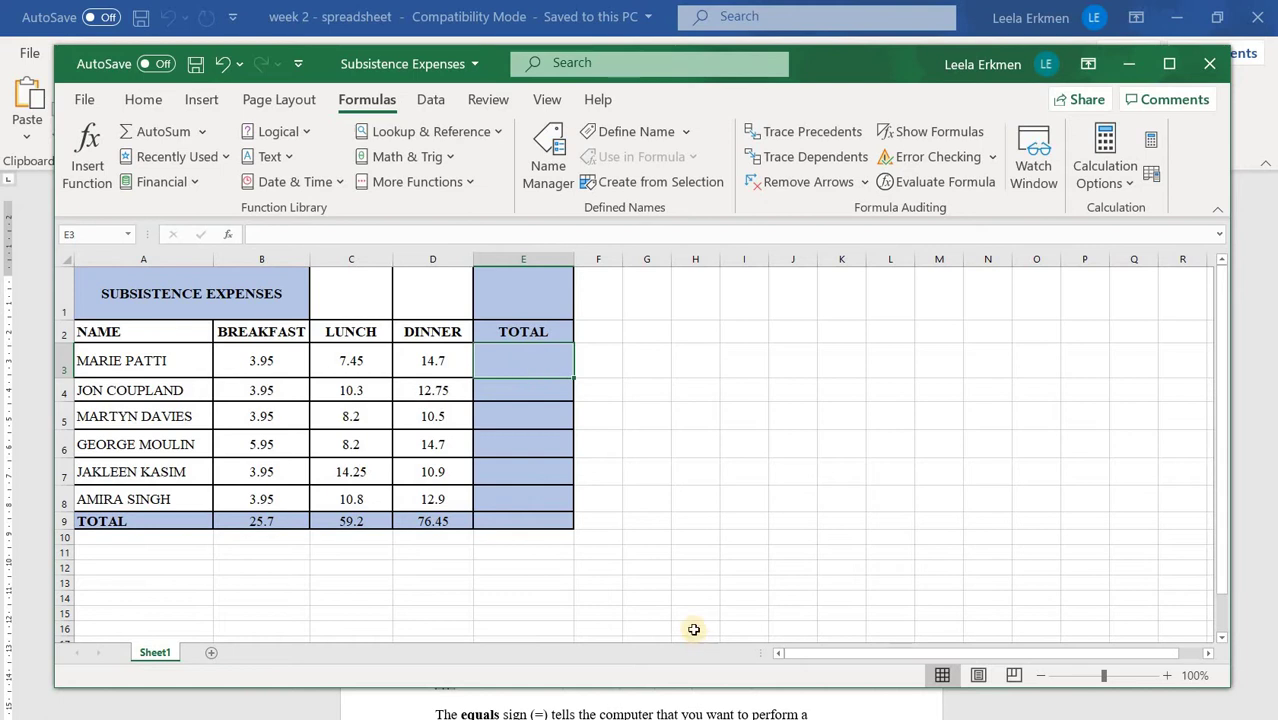
text(=)
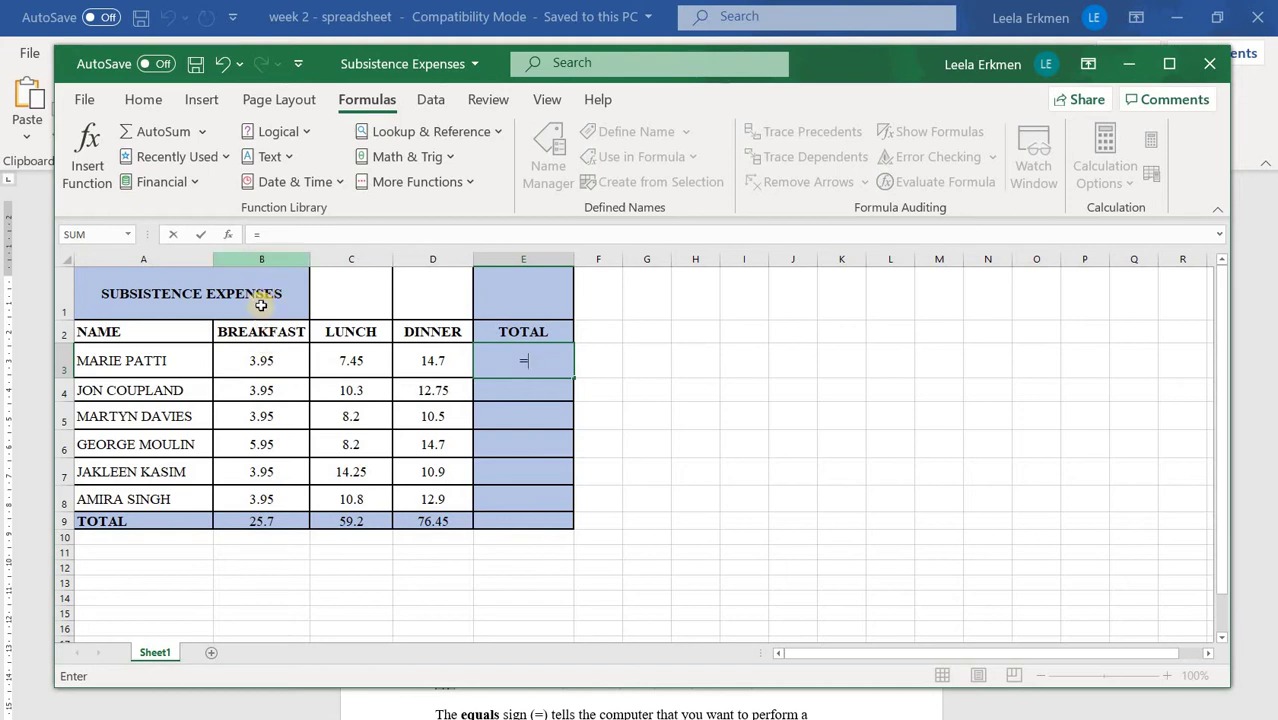
click(258, 363)
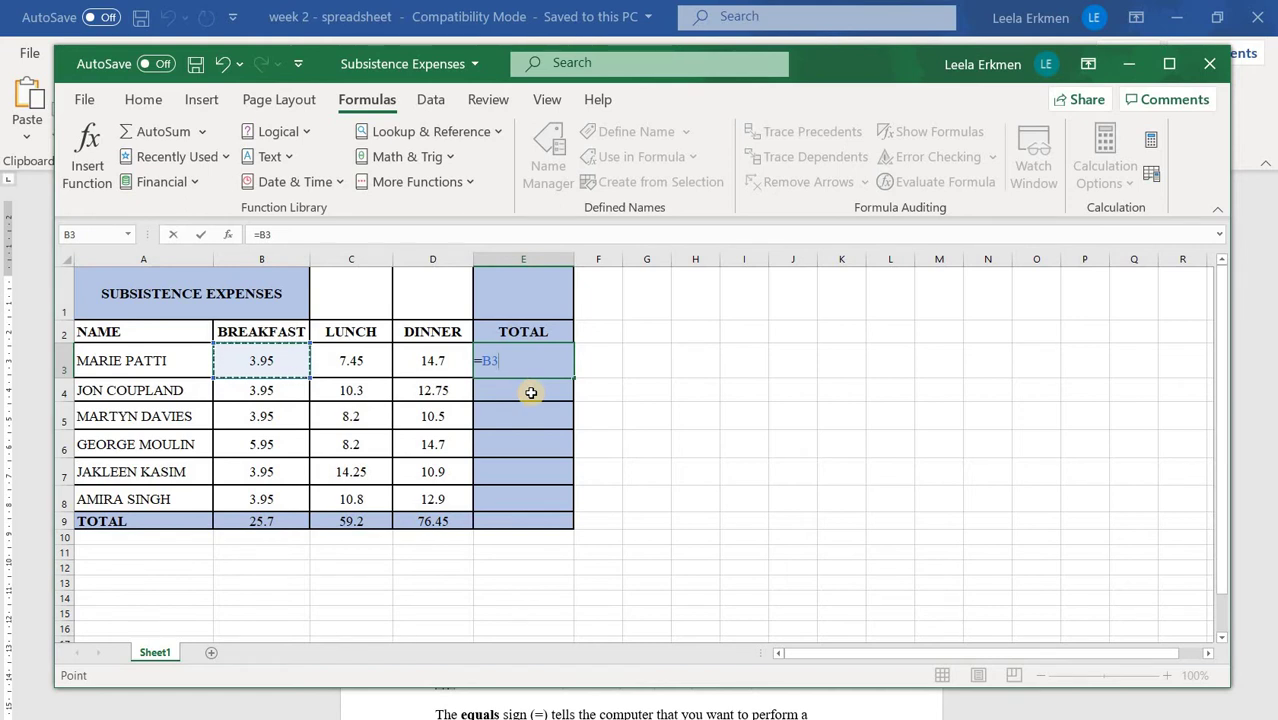
text(+)
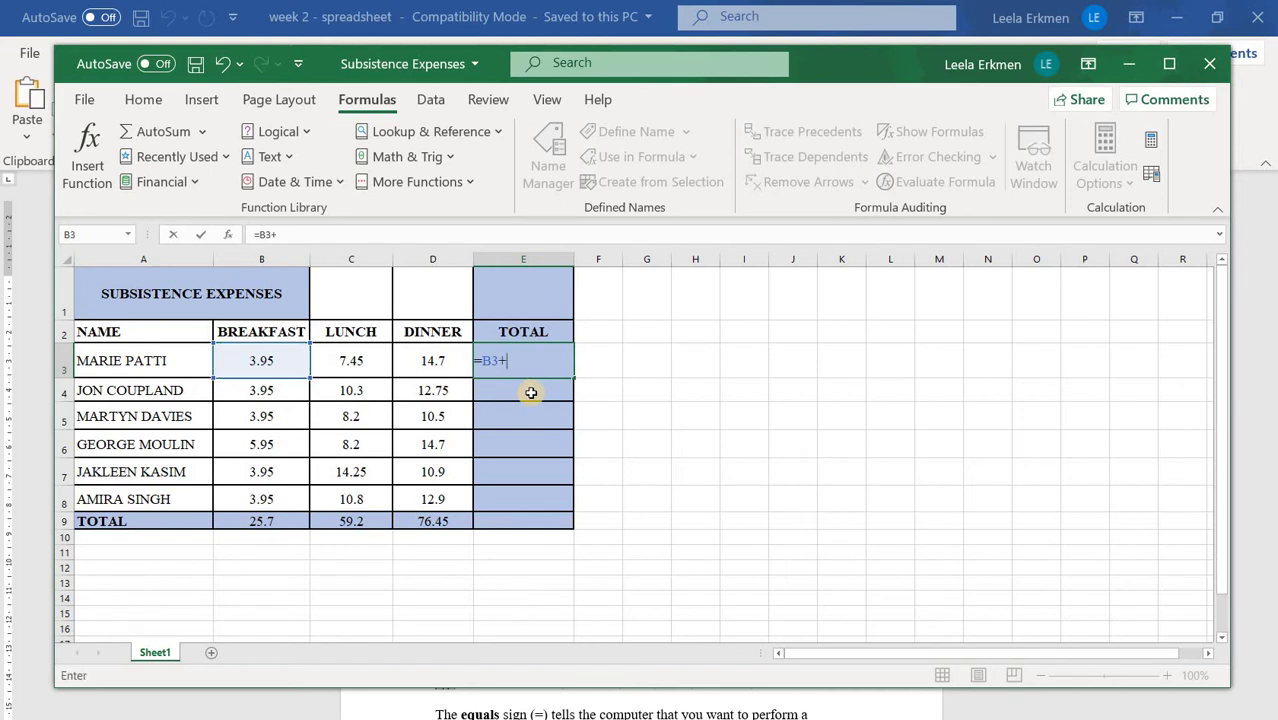
click(361, 365)
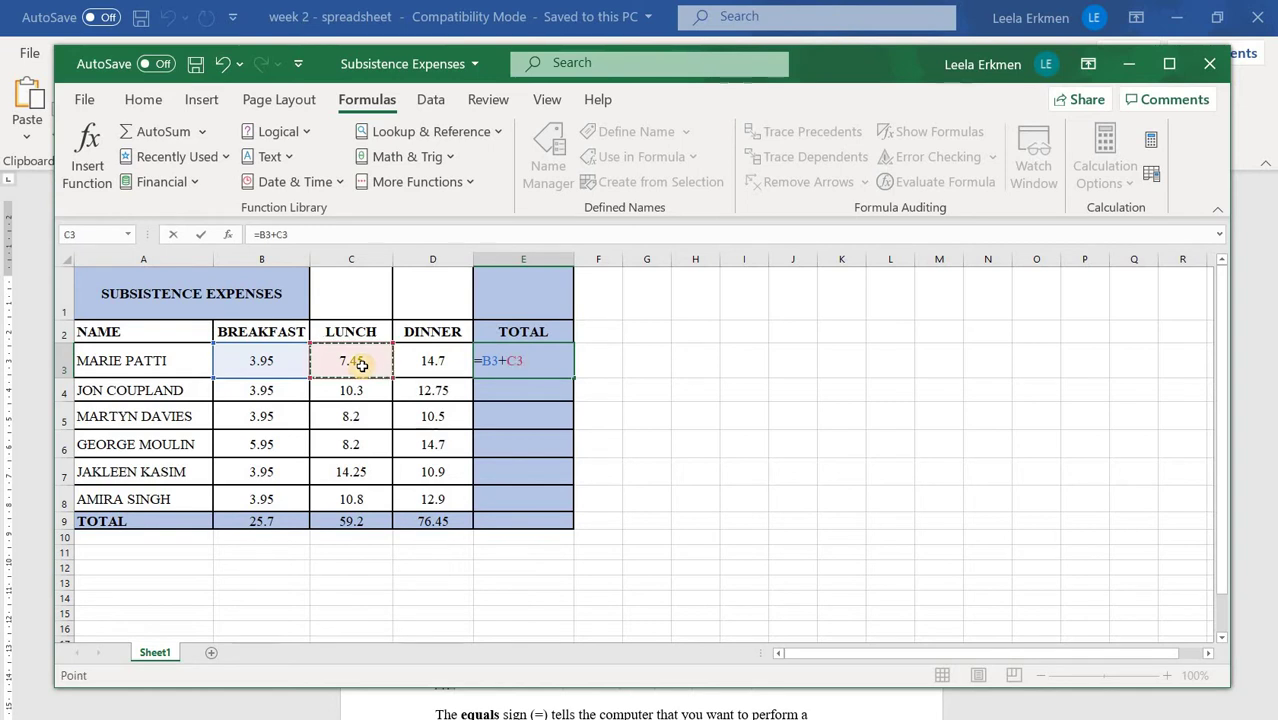
text(+)
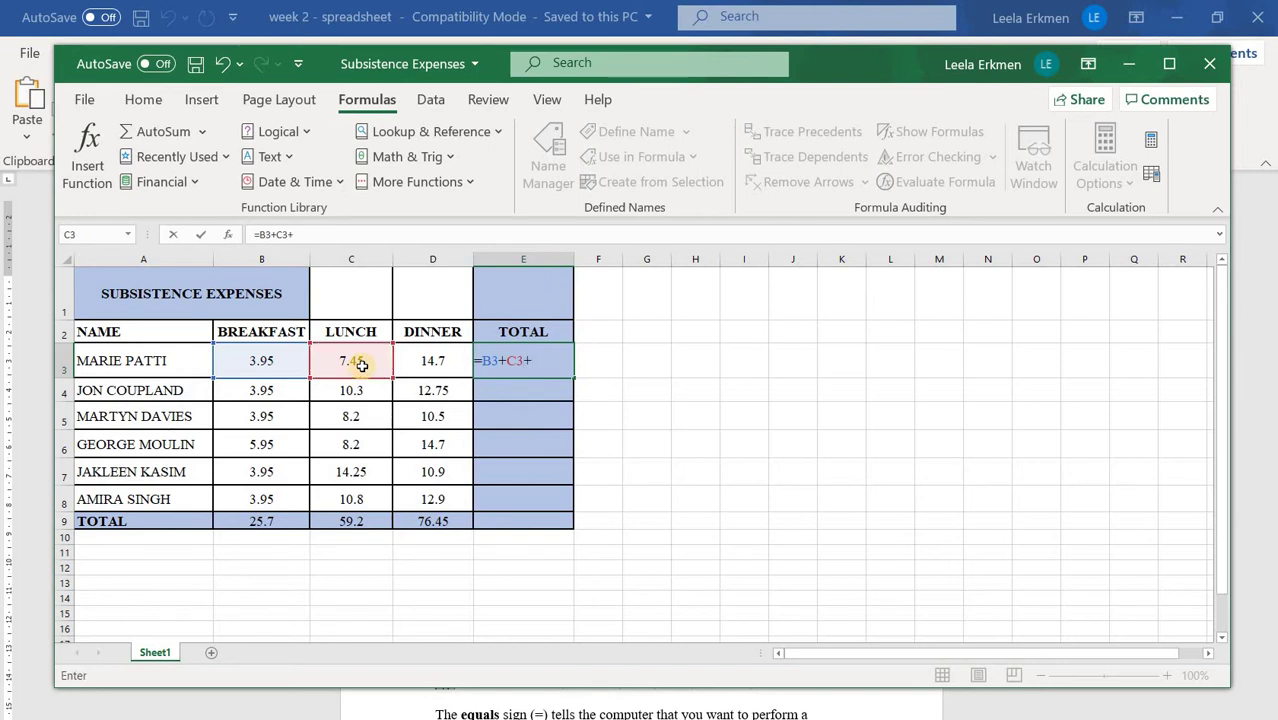
click(436, 366)
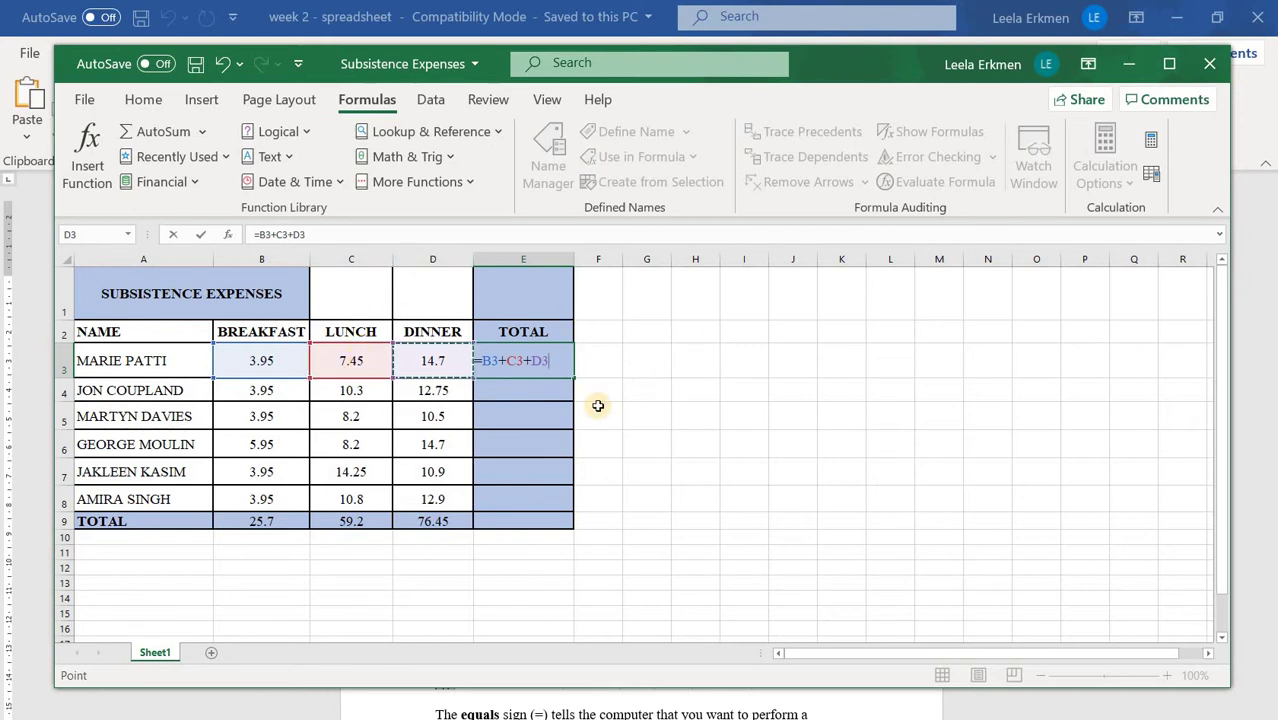
key(Return)
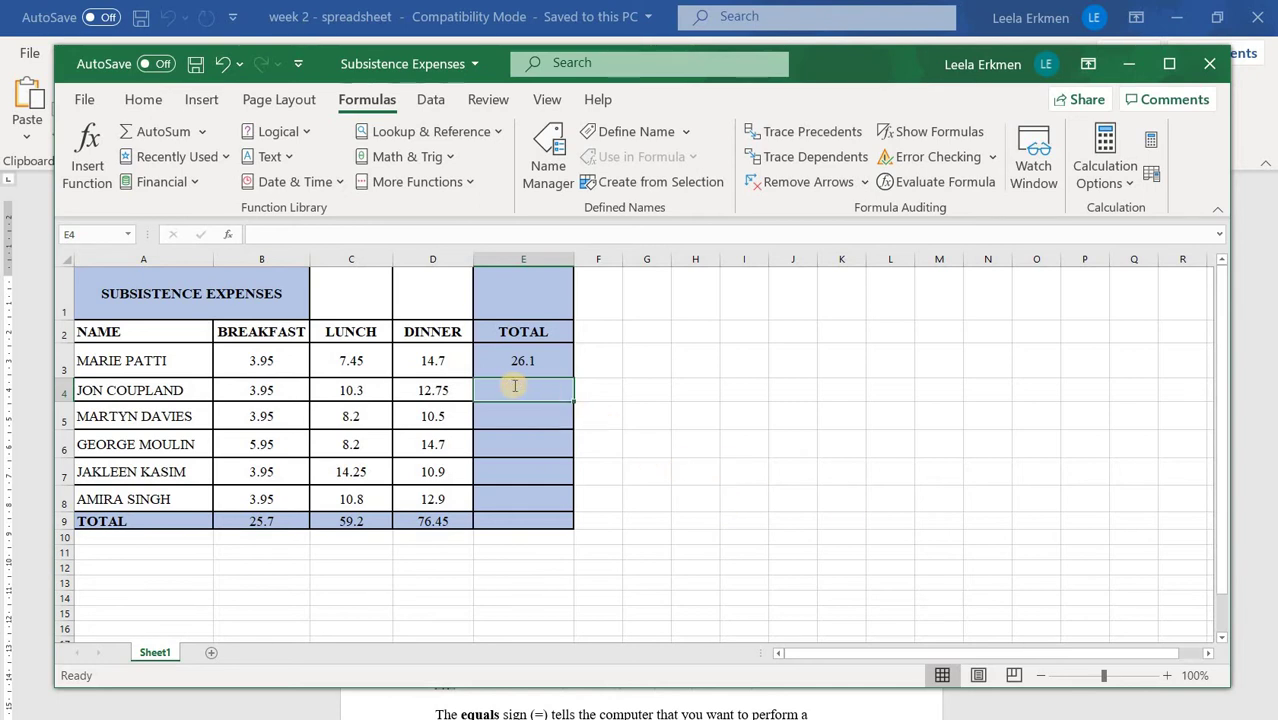
Step: Enter b4+c4+d4 in cell E4 without a leading equals sign
text(b4)
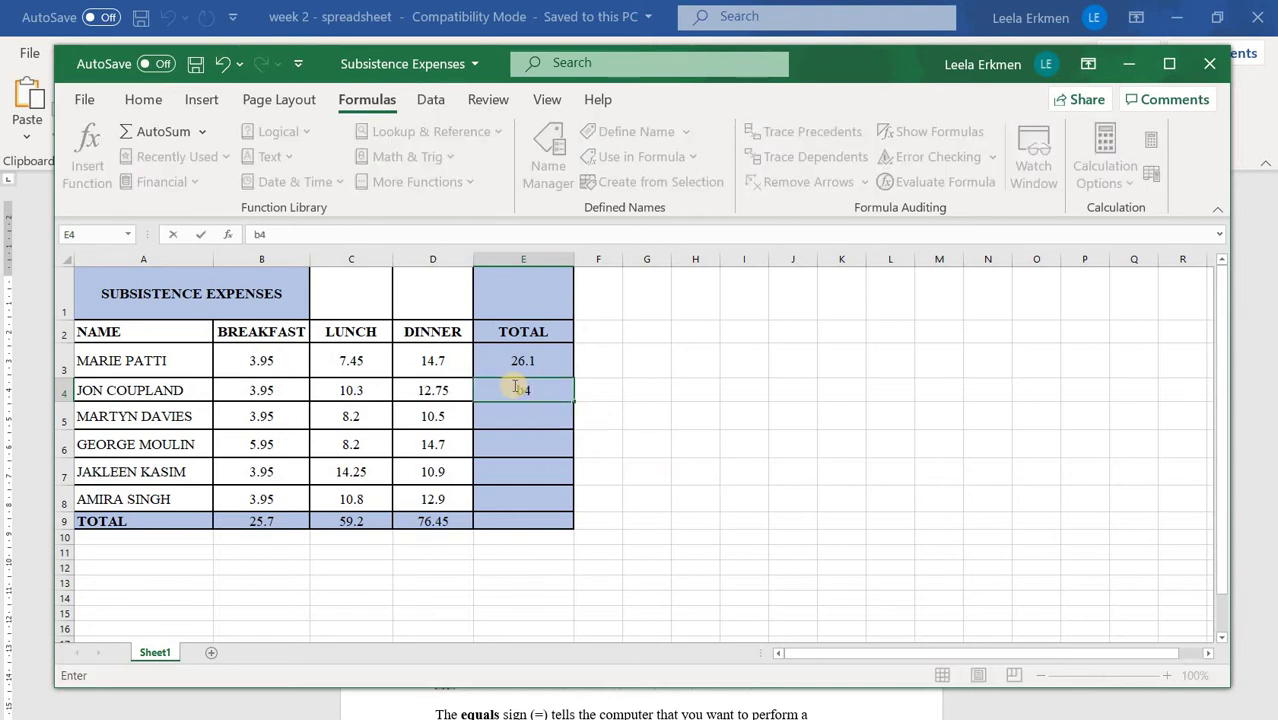
text(+)
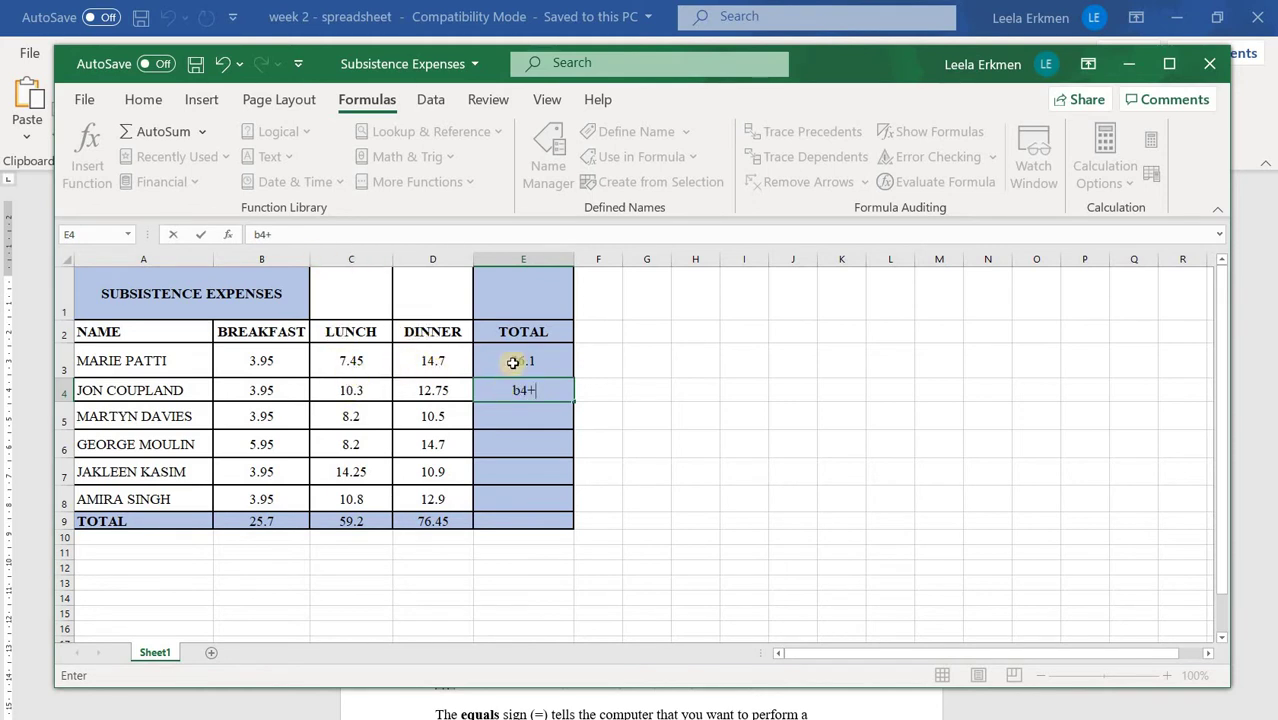
text(c4+)
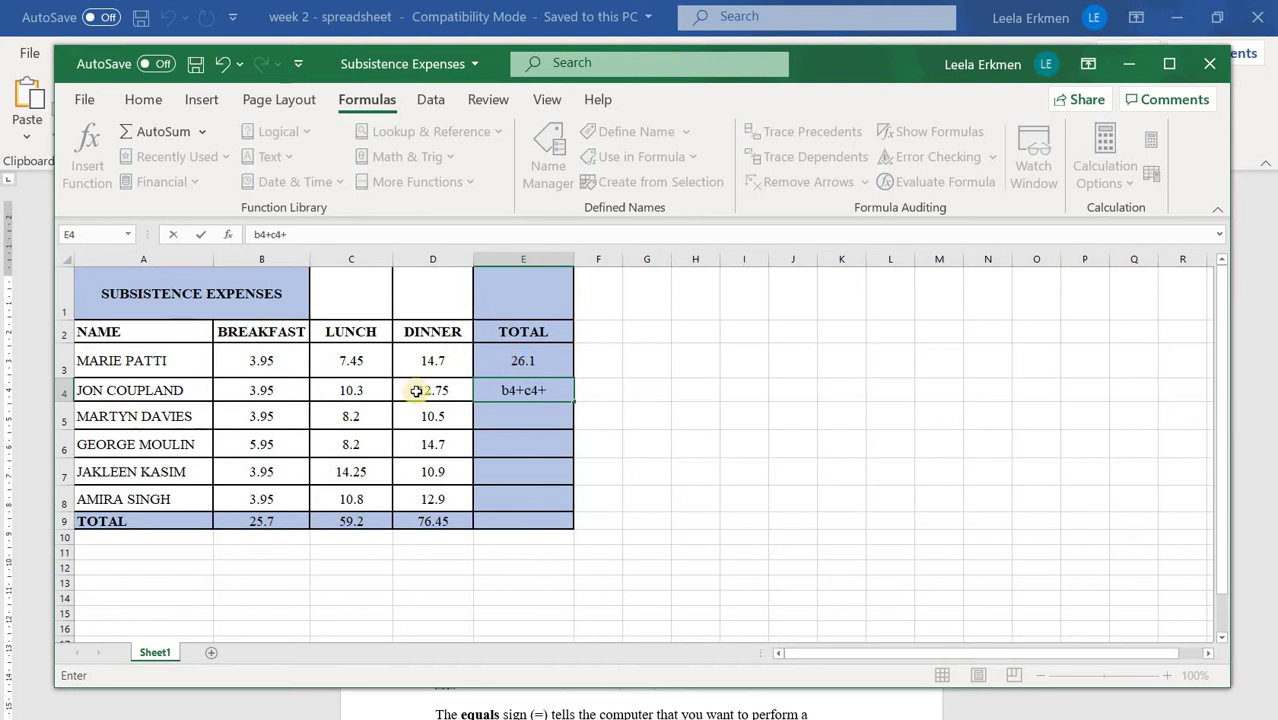
text(d4)
key(Return)
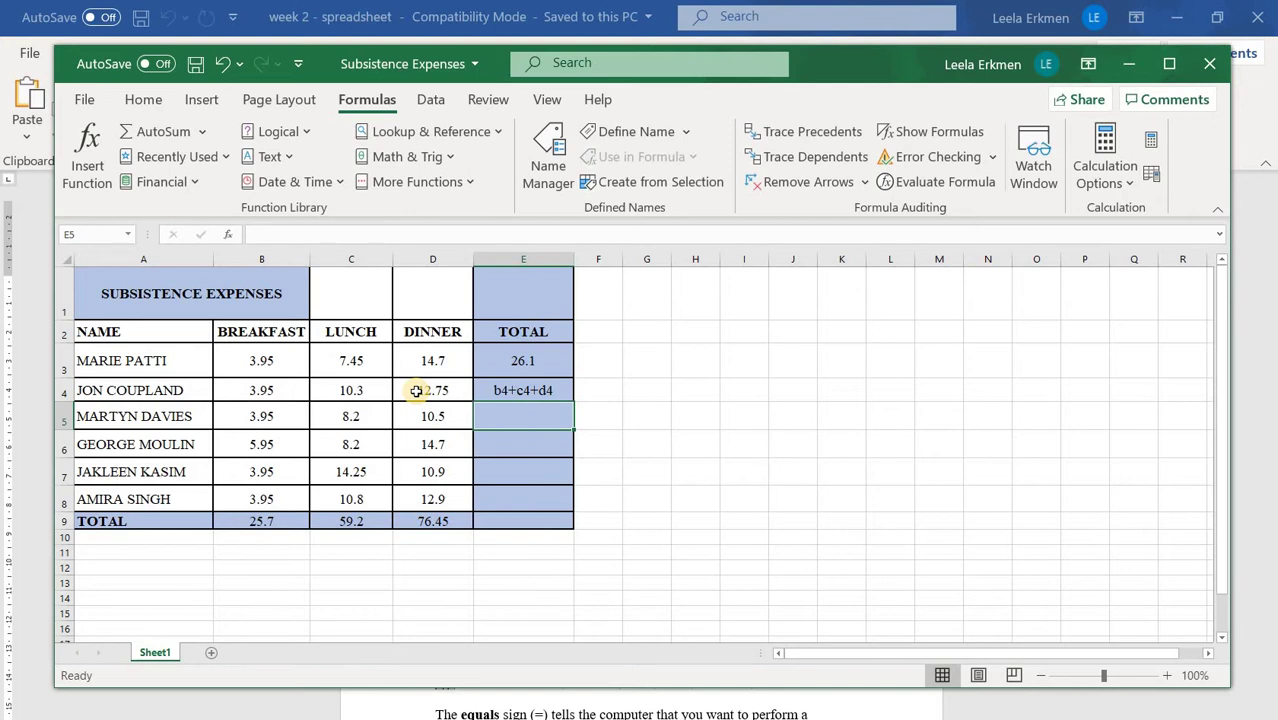
Step: Add an equals sign to the start of the entry in E4 to make it =b4+c4+d4
click(528, 390)
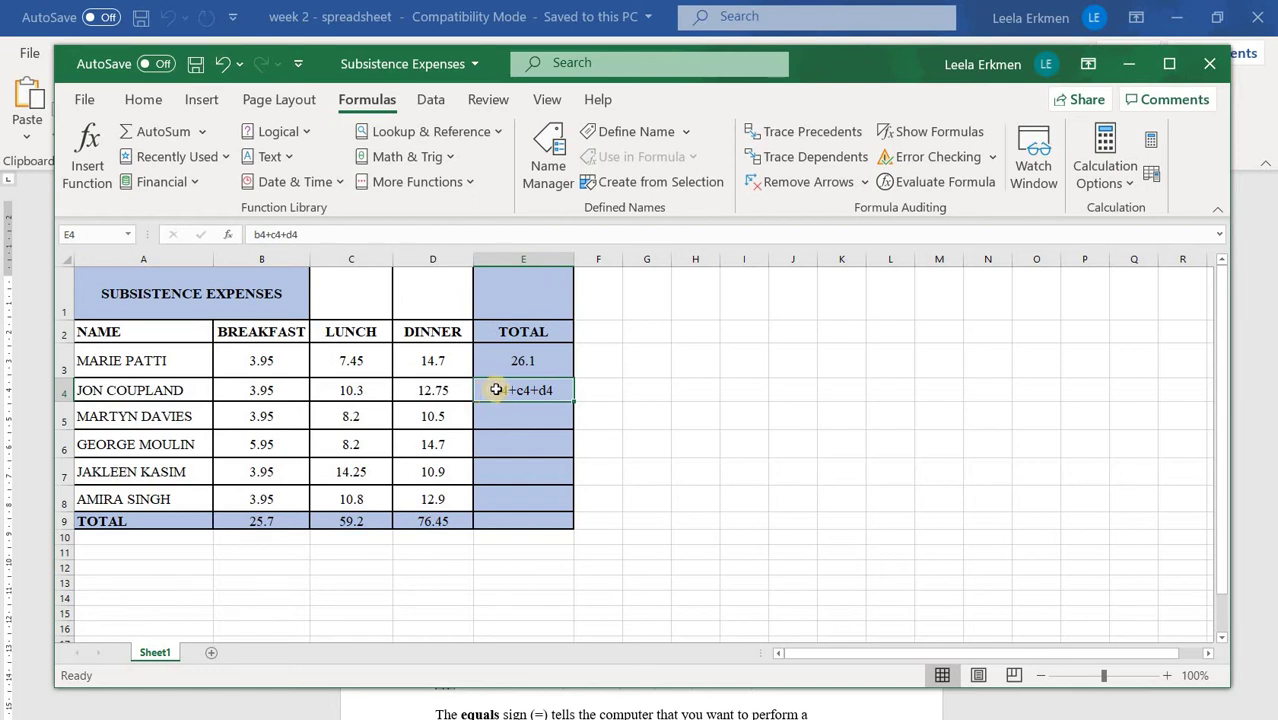
double_click(497, 390)
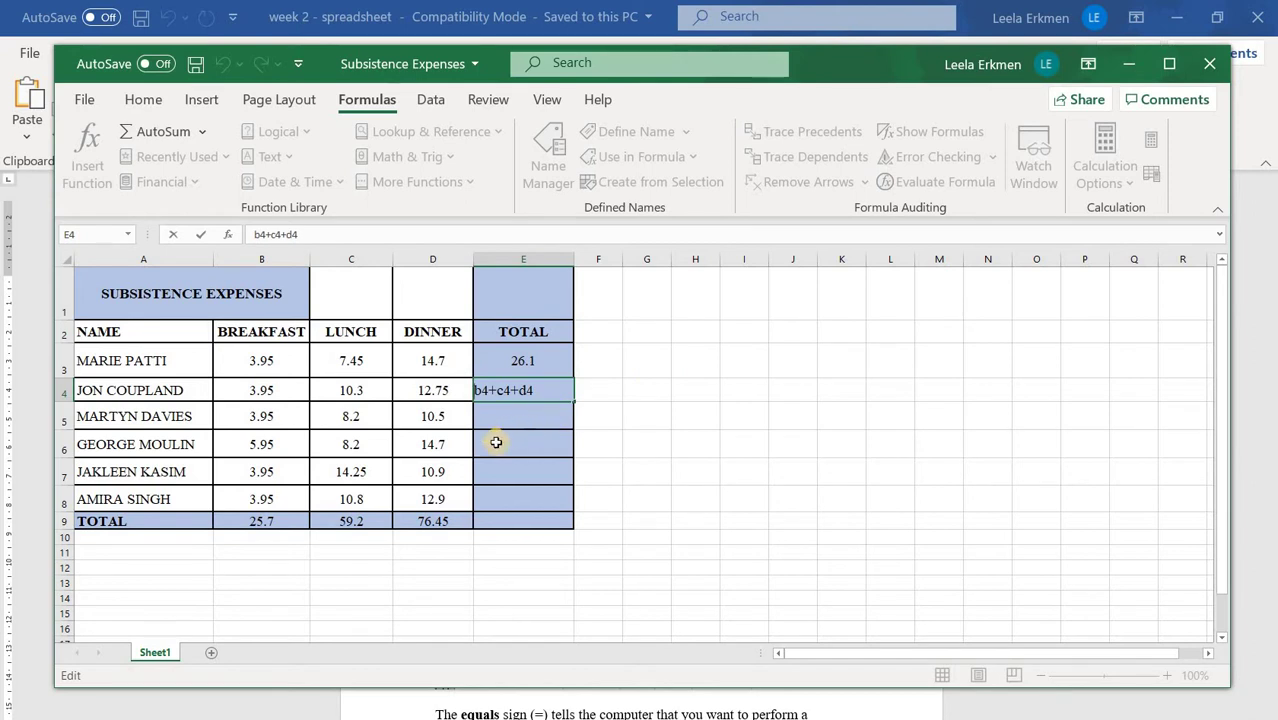
click(255, 234)
text(=)
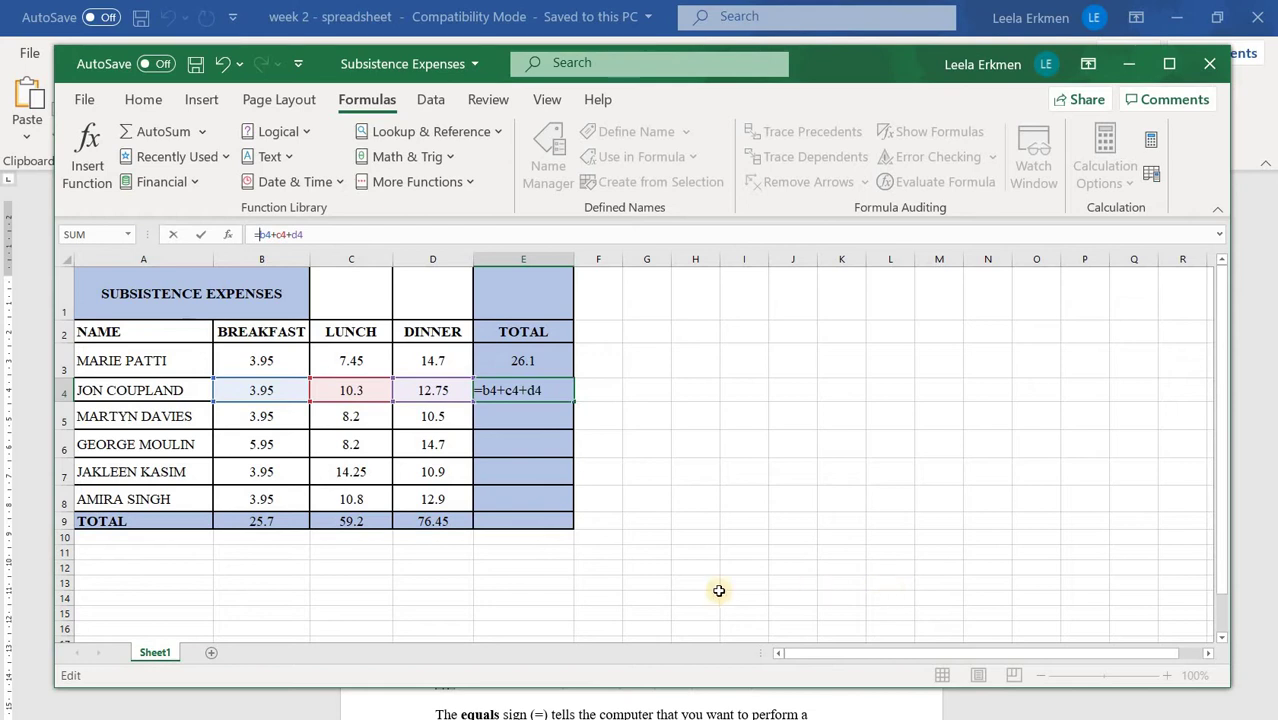
key(Return)
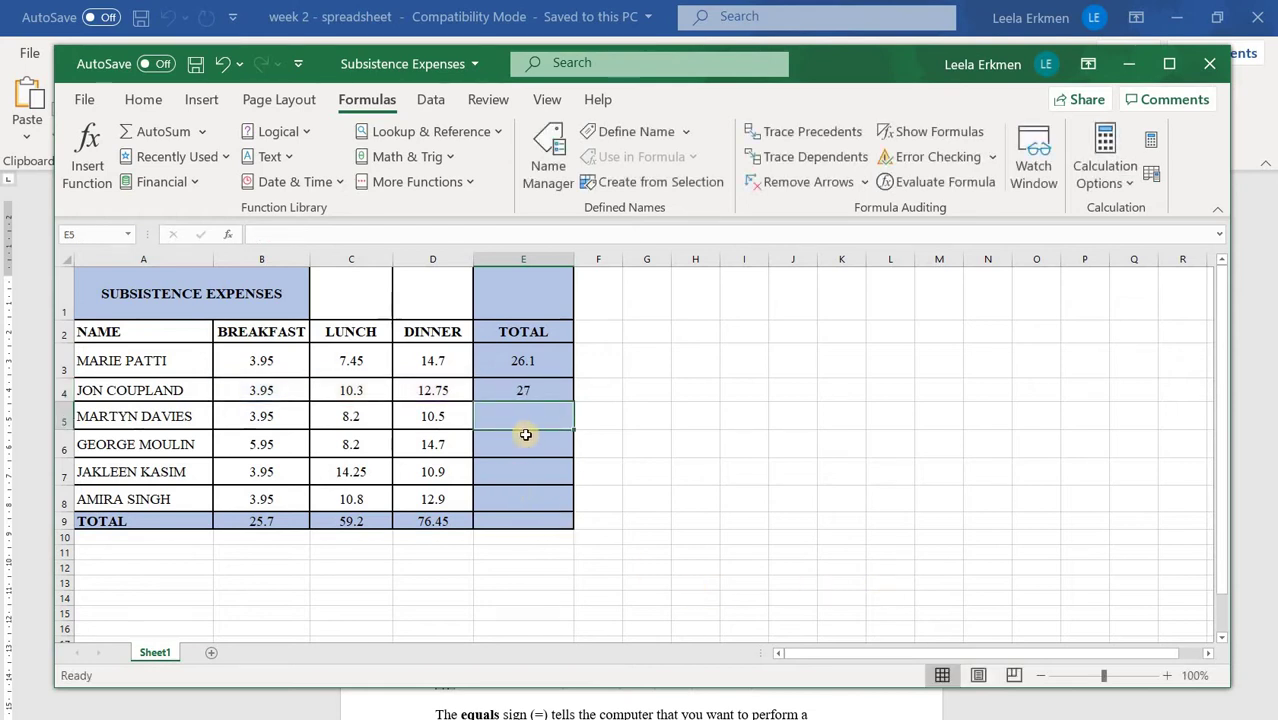
Step: Enter the formula =B5+C5+D5 in cell E5 to add up breakfast, lunch and dinner
text(=)
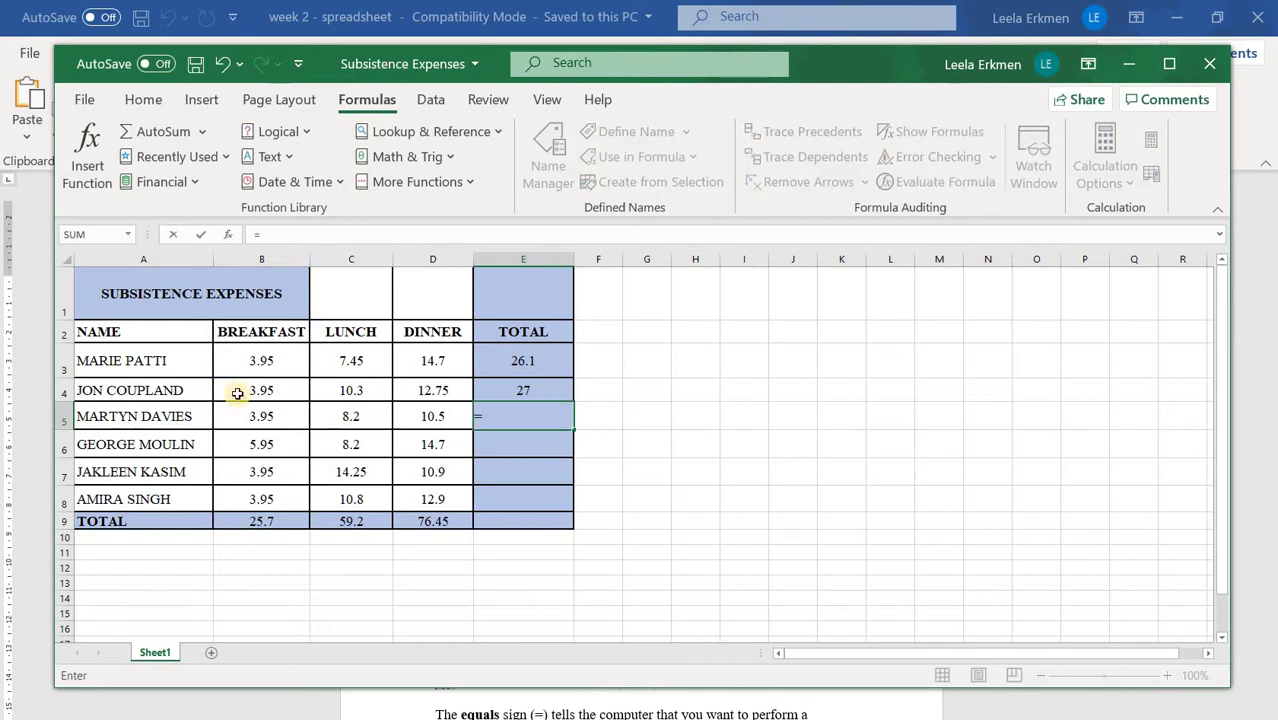
click(268, 423)
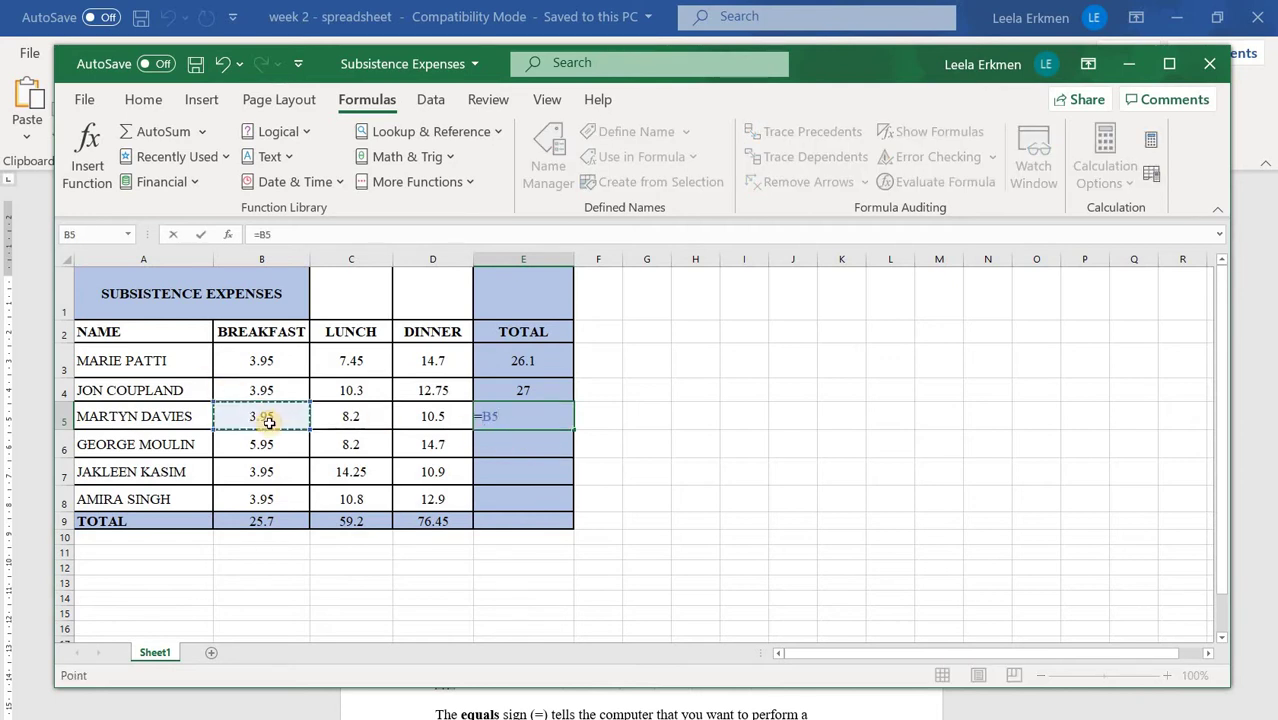
text(+)
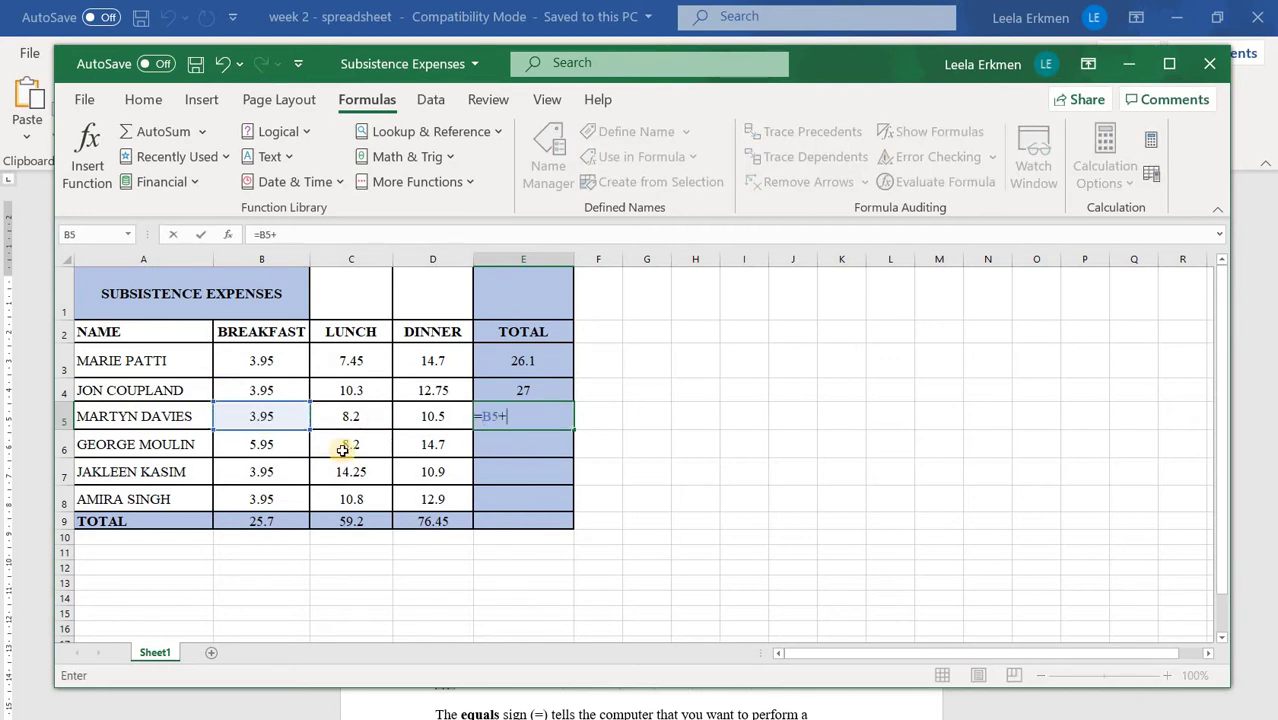
click(359, 421)
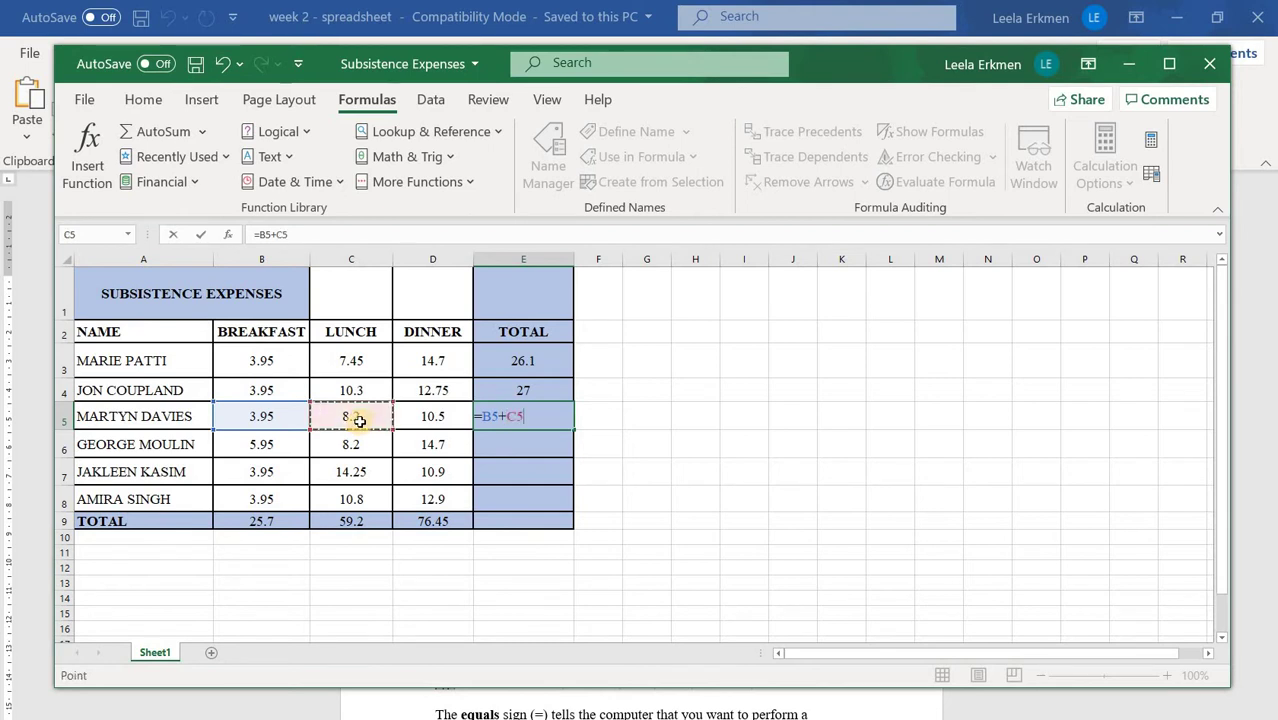
text(+d5)
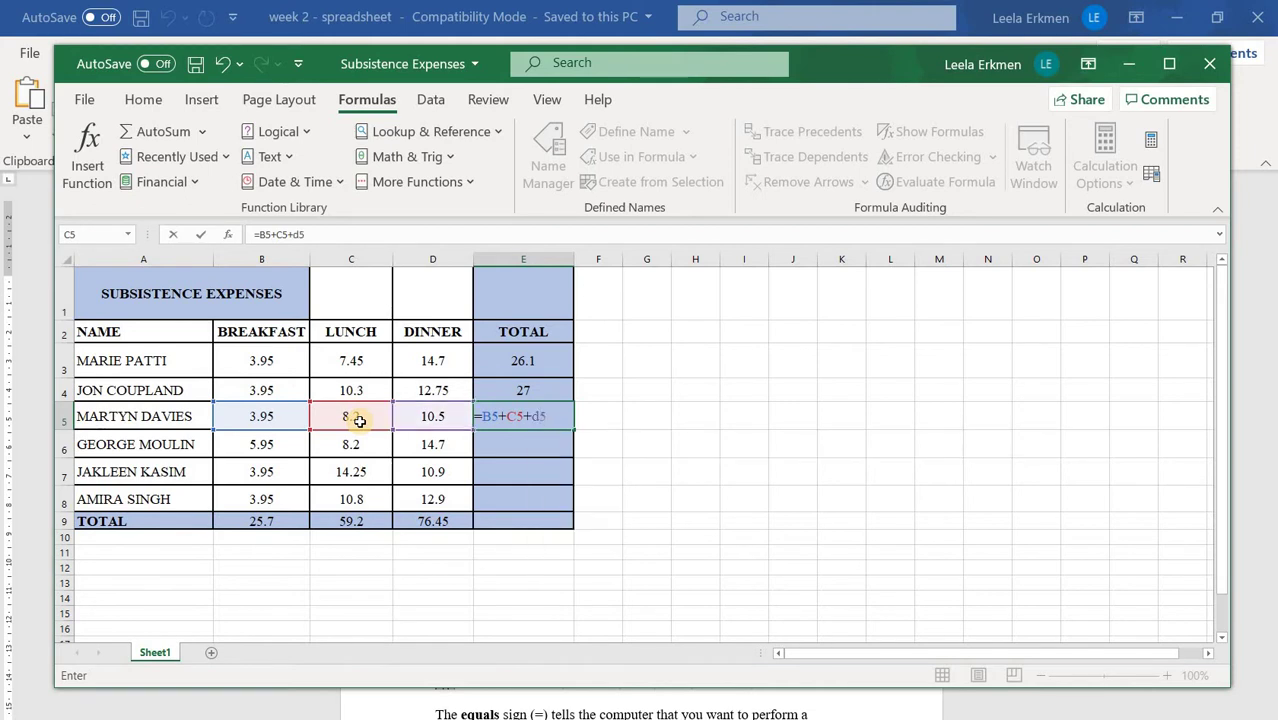
key(Return)
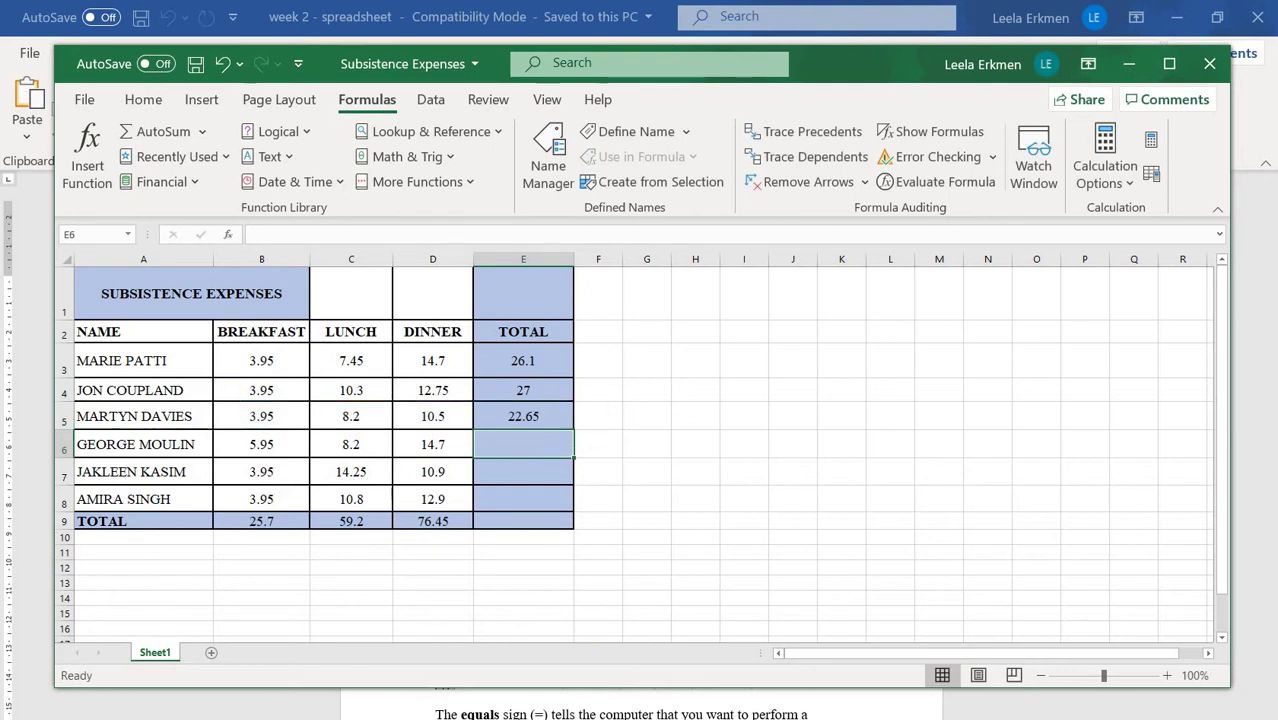
Step: Check instruction 6 in the Word document, return to the Excel workbook and fill the E5 formula down to E8
click(727, 719)
click(594, 696)
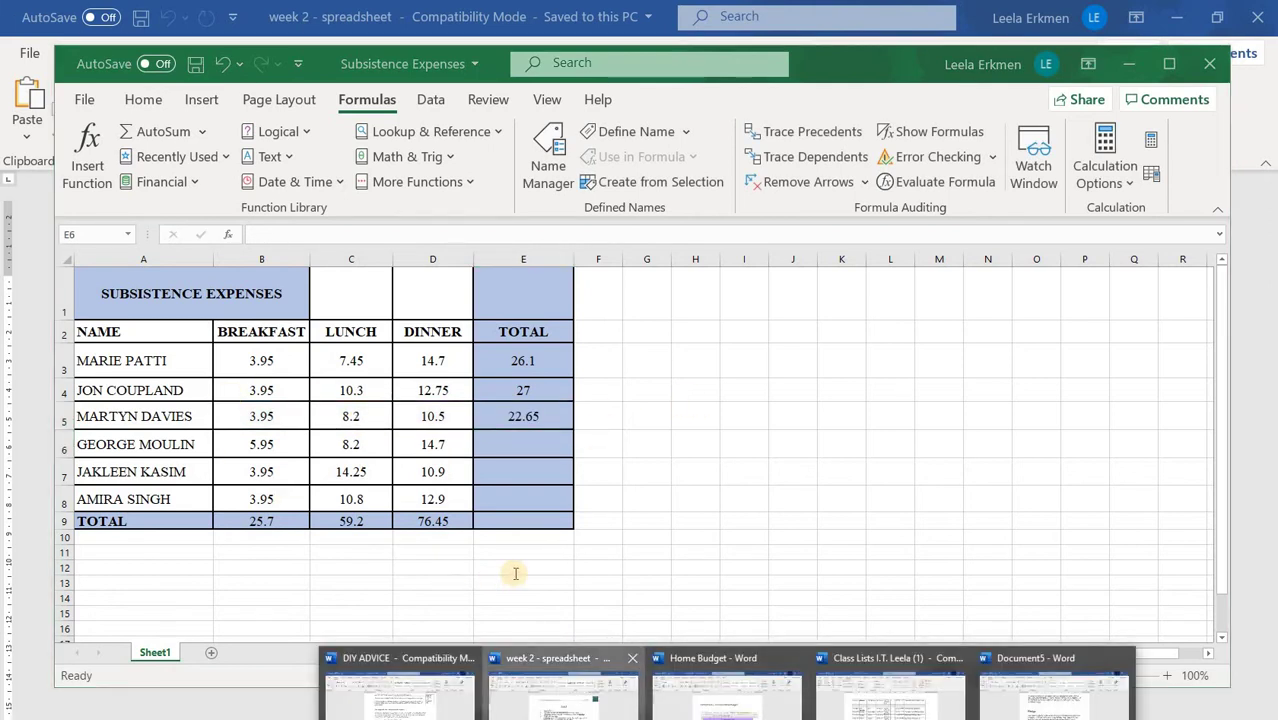
scroll(545, 553, down, 4)
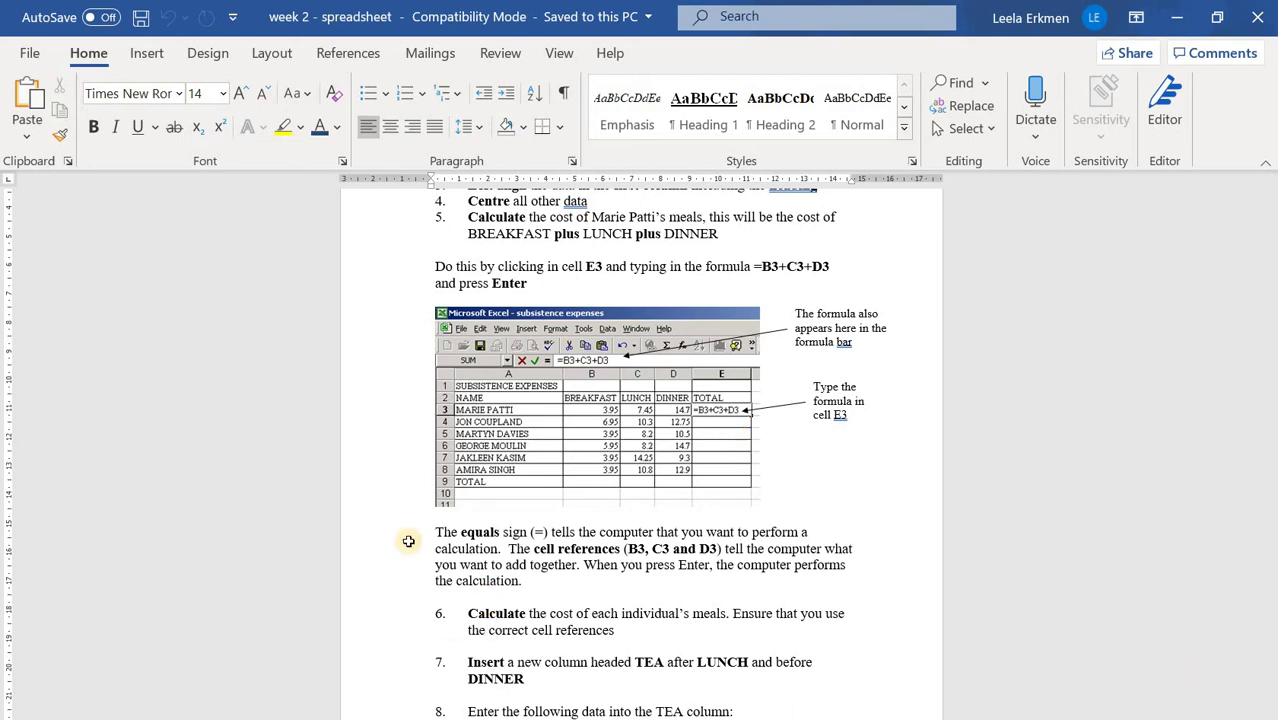
key(alt+Tab)
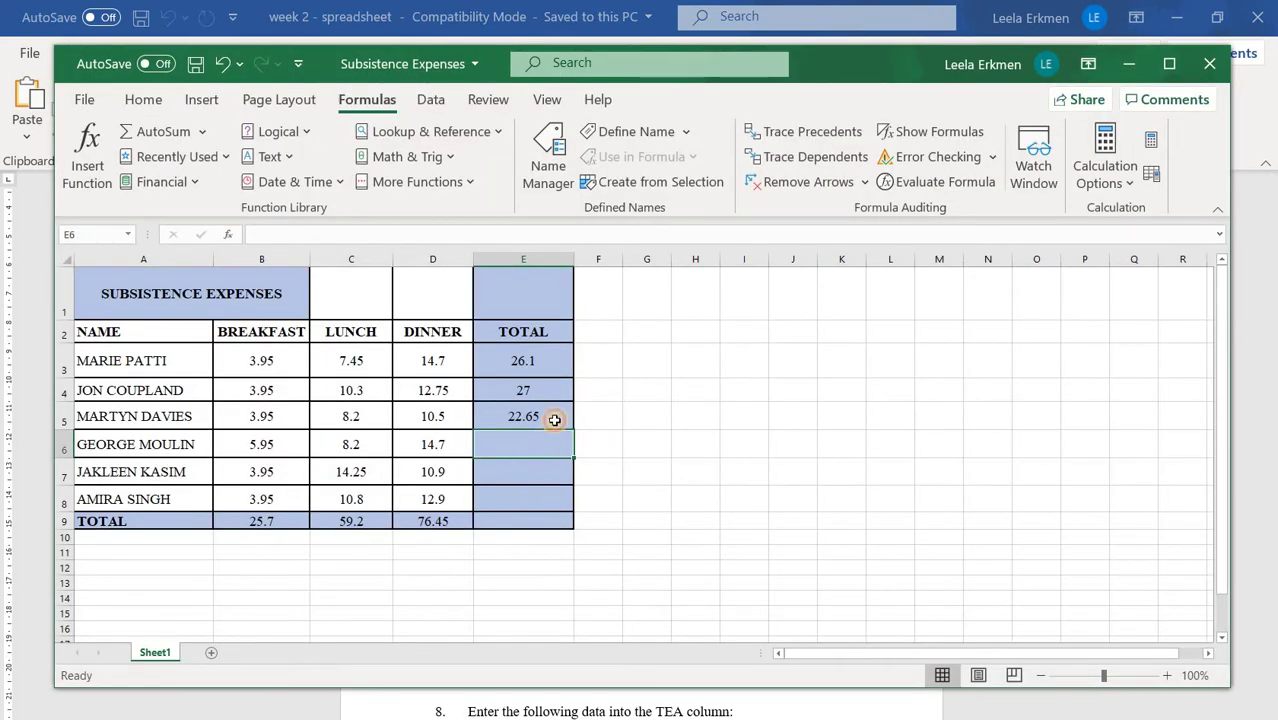
click(554, 420)
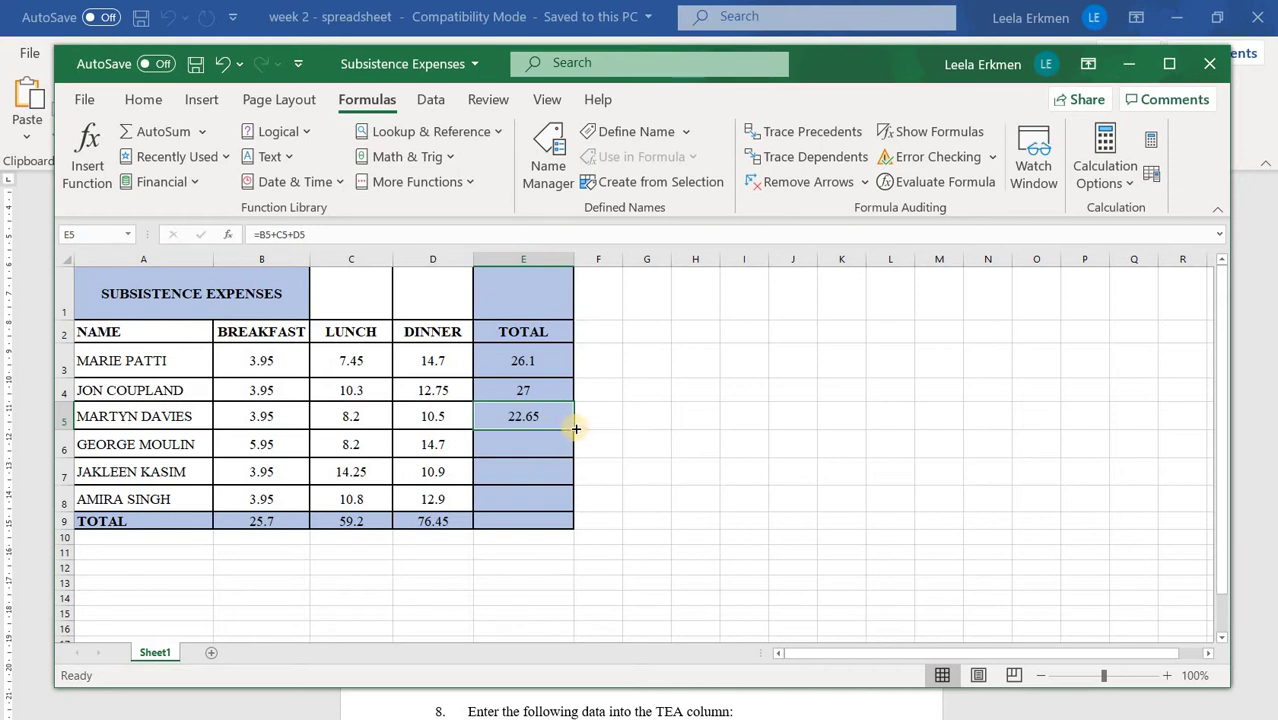
drag(575, 428, 560, 508)
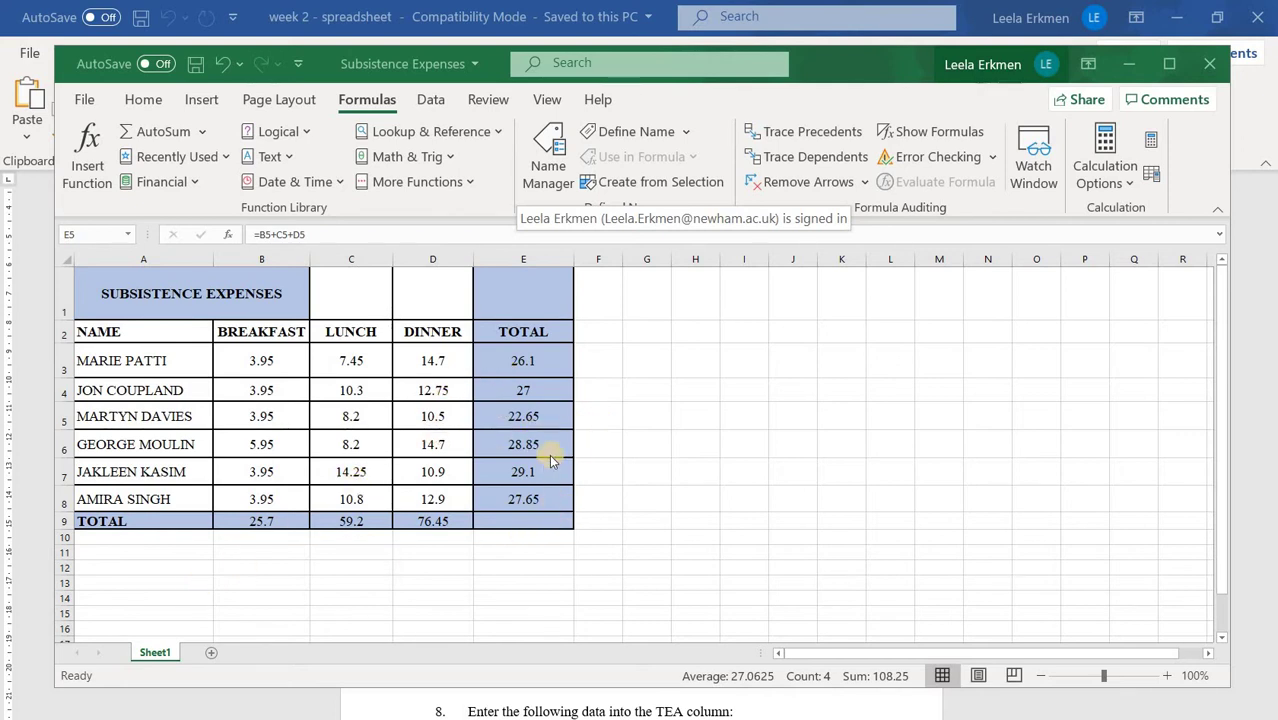
Step: Clear the contents of E6:E8 and fill the E5 formula down to E8 again
drag(541, 445, 525, 500)
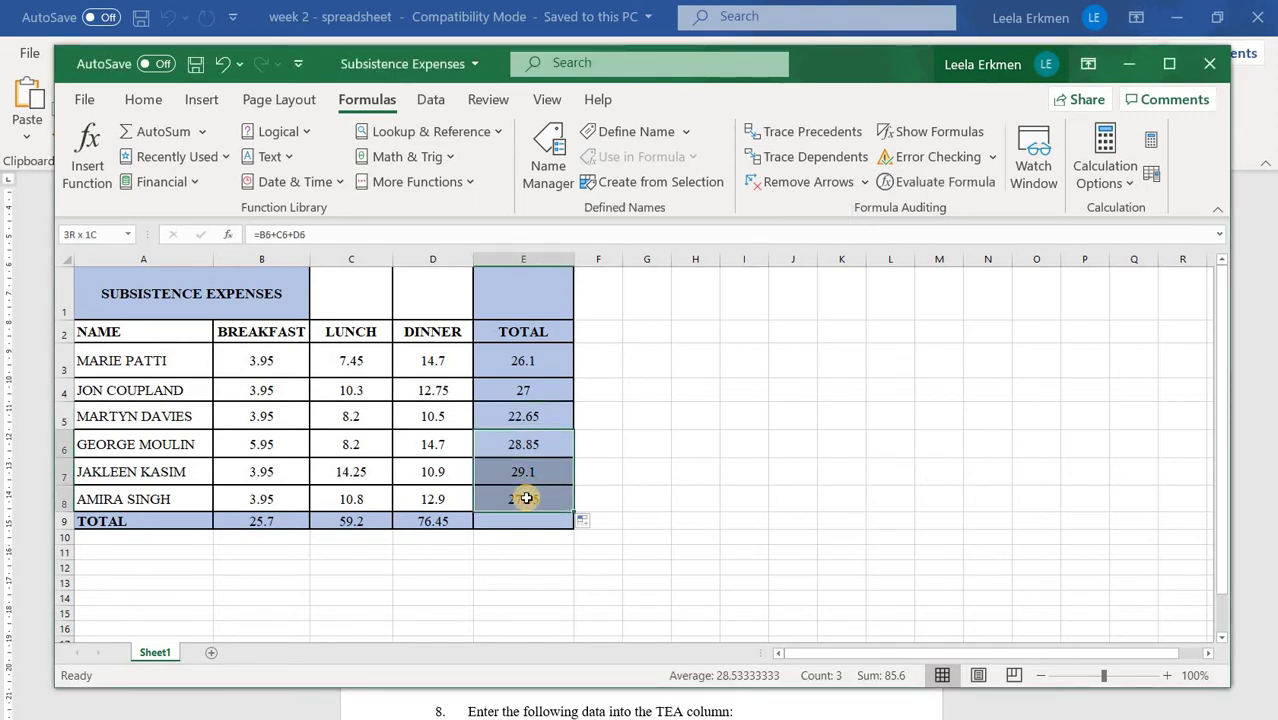
key(Delete)
click(552, 421)
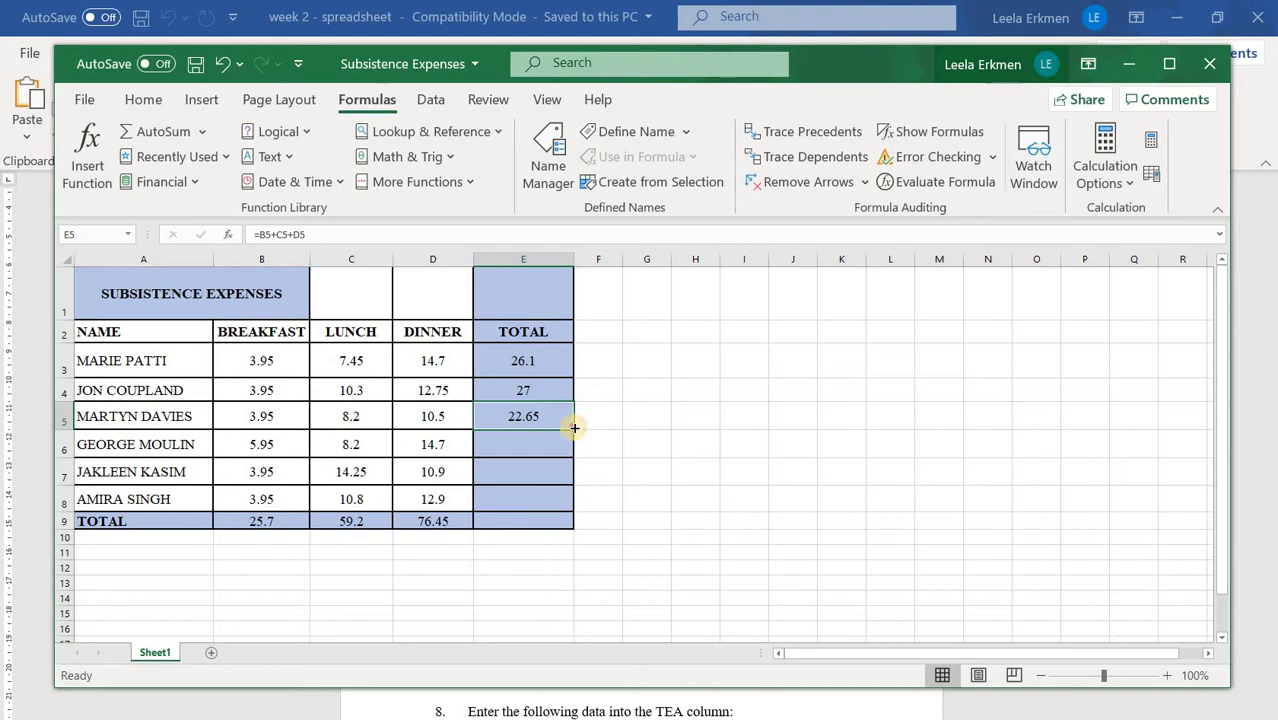
drag(574, 427, 558, 505)
Step: Clear the contents of E4:E8, fill the E3 formula down to E8 and check the copied formula in E4
drag(512, 388, 530, 505)
key(Delete)
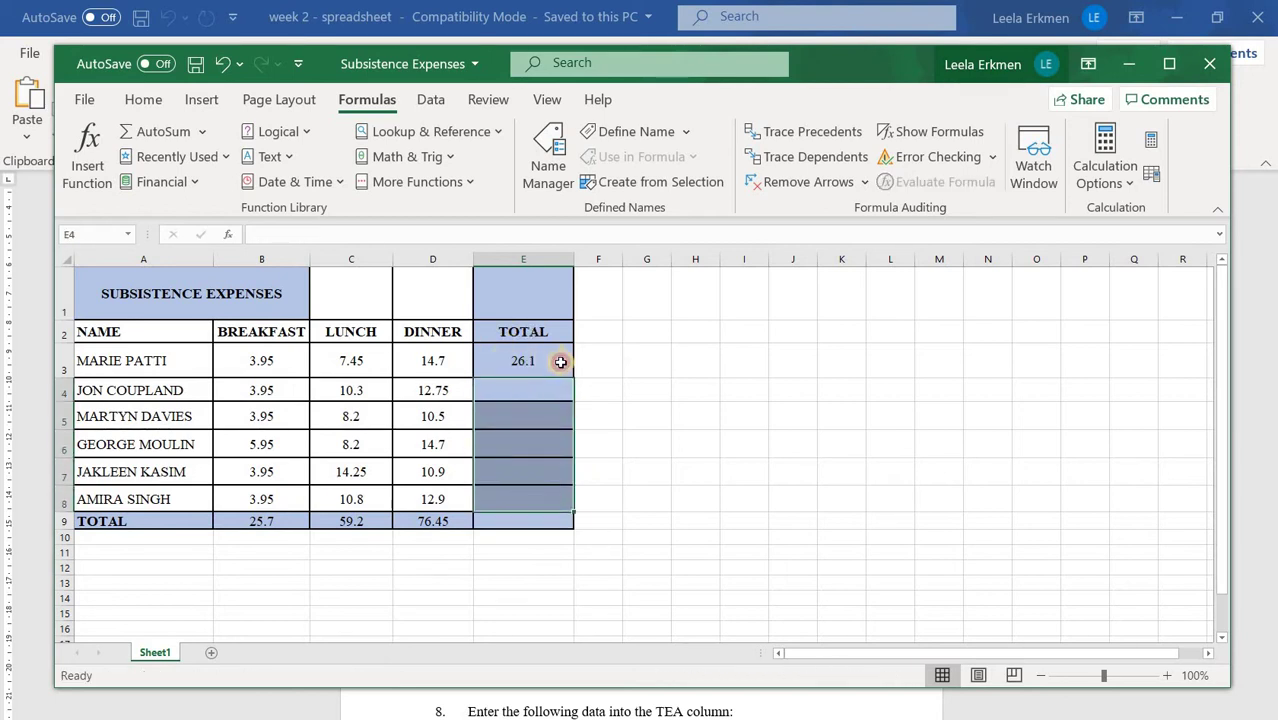
click(570, 375)
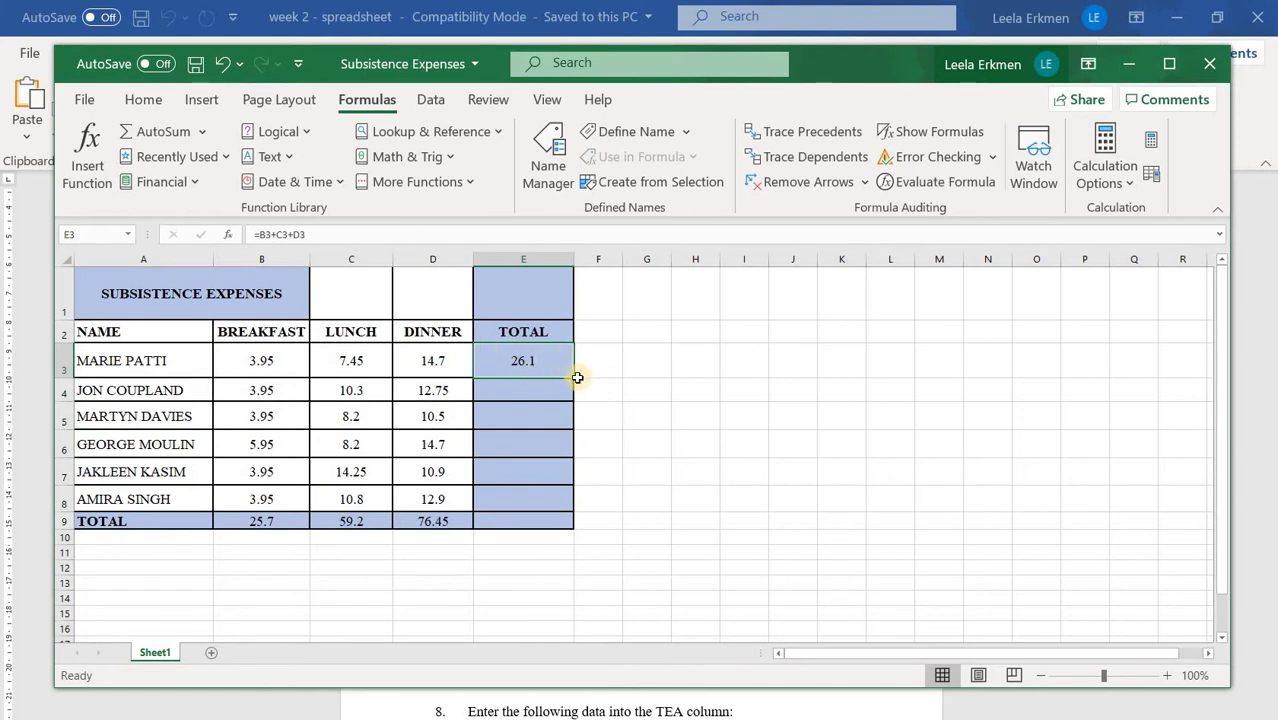
drag(577, 378, 543, 507)
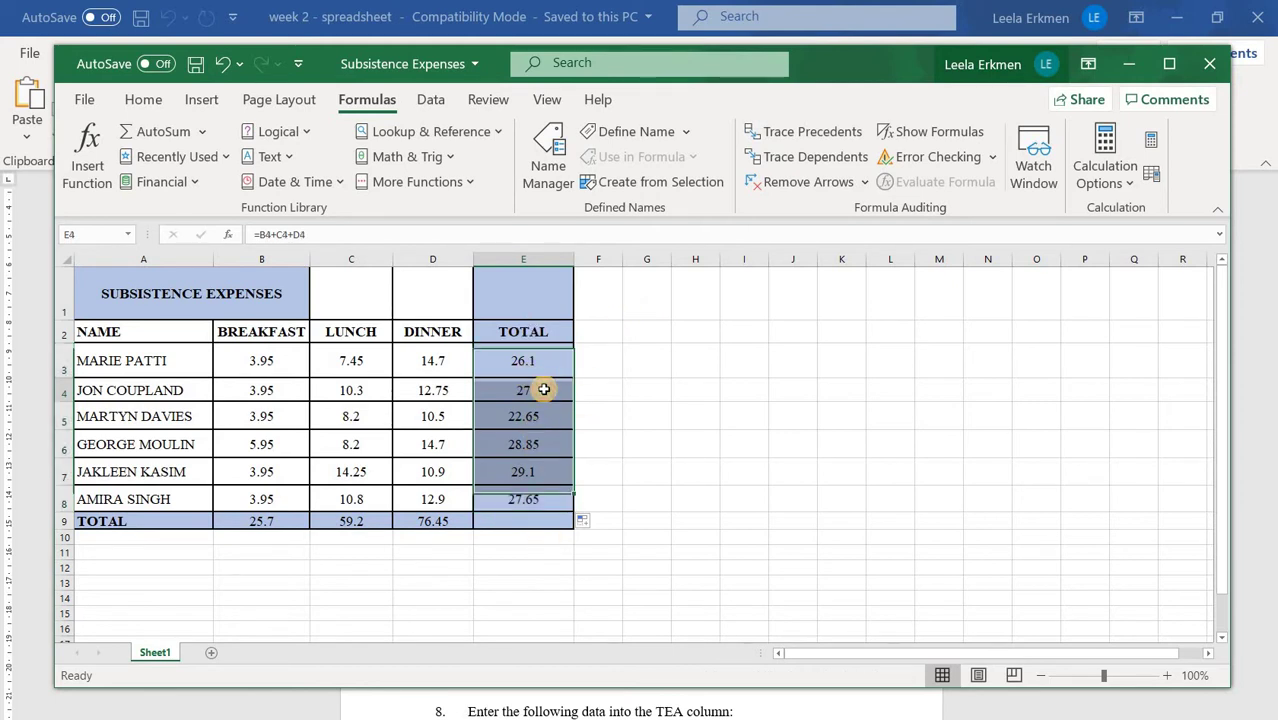
click(543, 389)
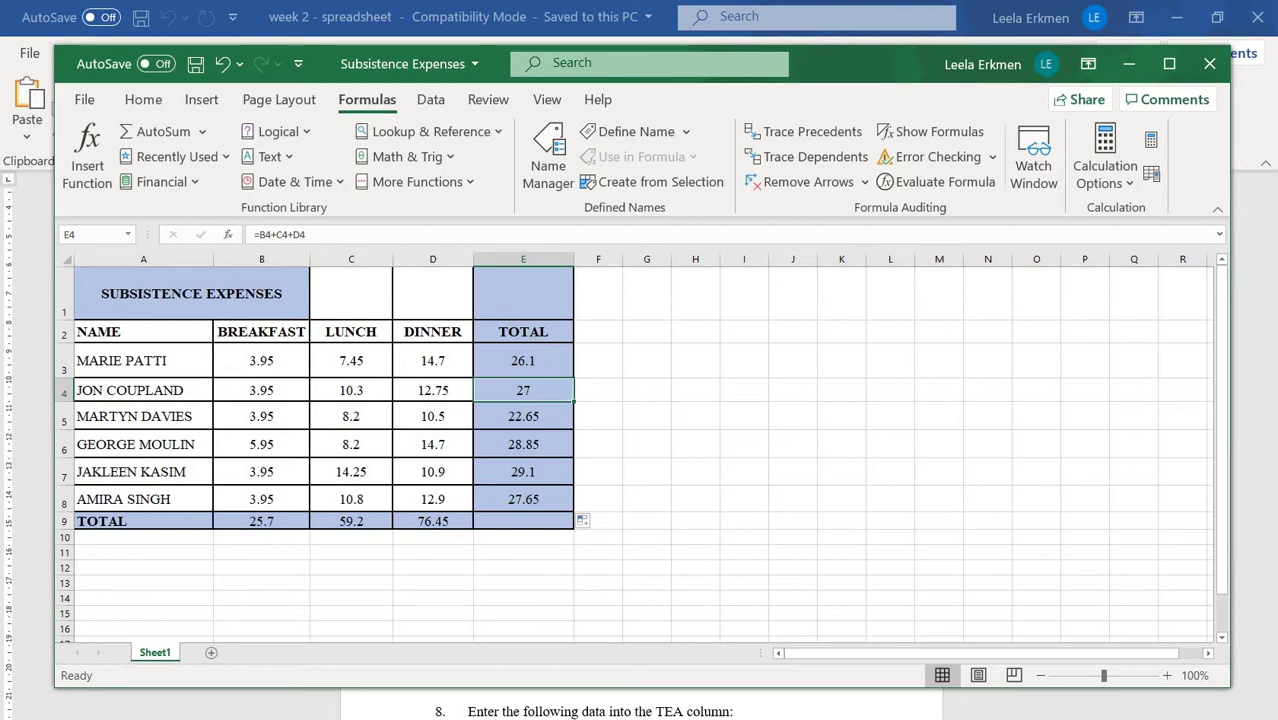
Step: Check instruction 7 in the Word document, return to the Excel workbook and insert a new column between LUNCH and DINNER
click(727, 718)
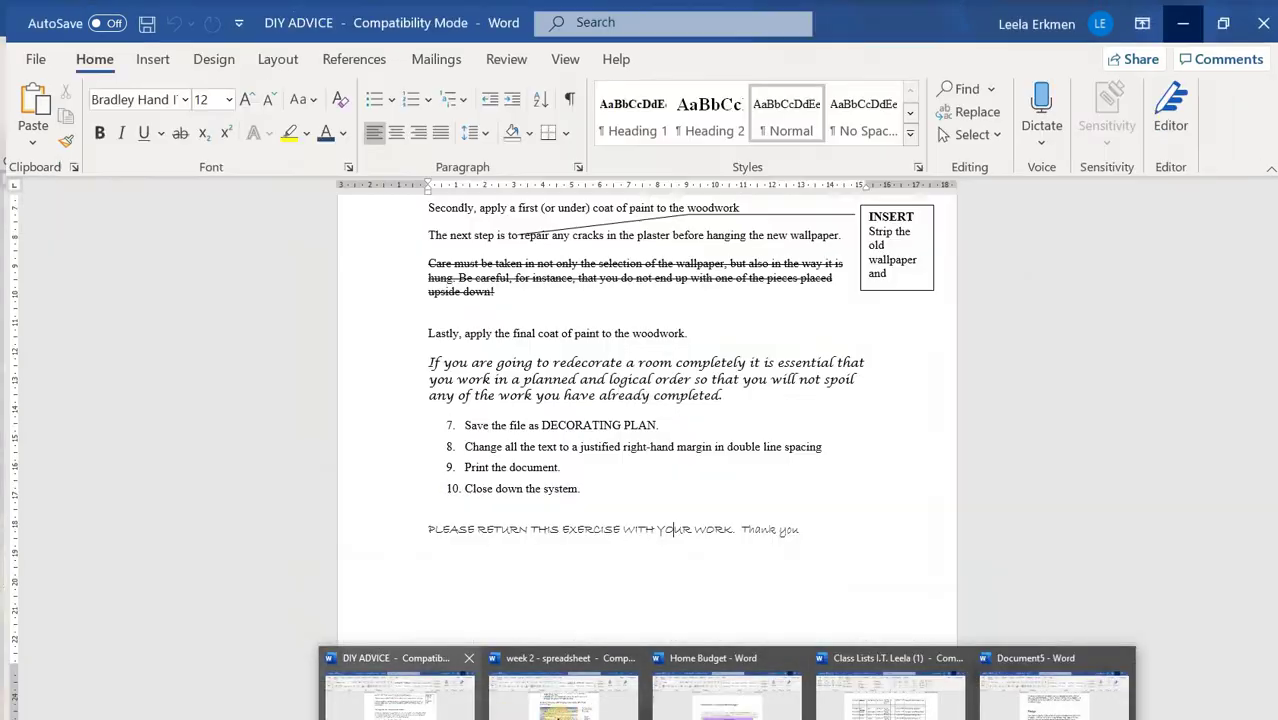
click(550, 690)
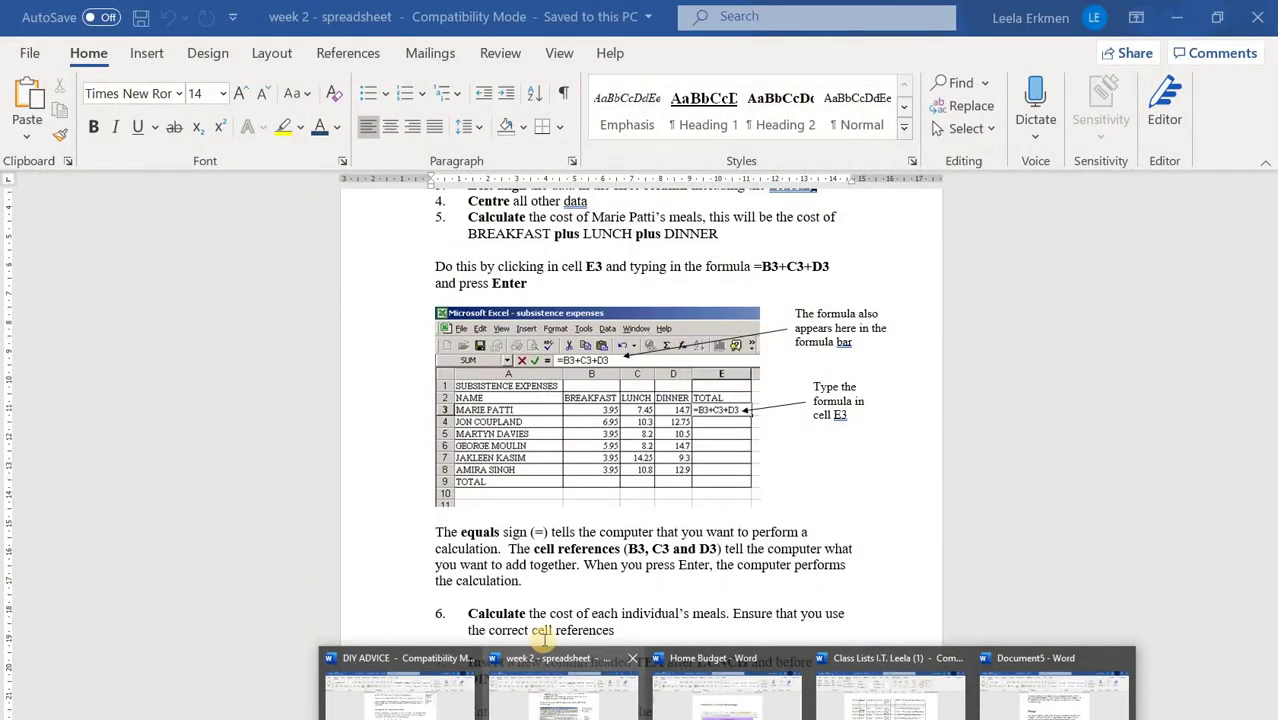
scroll(487, 406, down, 5)
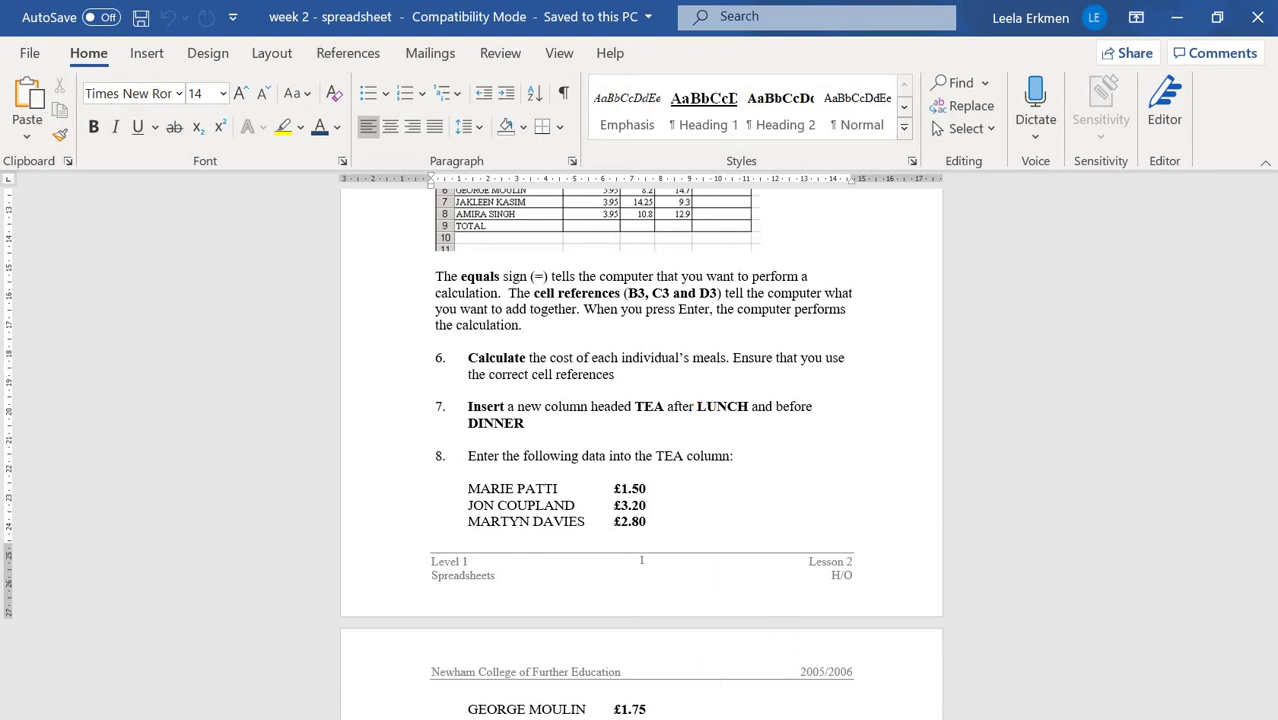
key(alt+Tab)
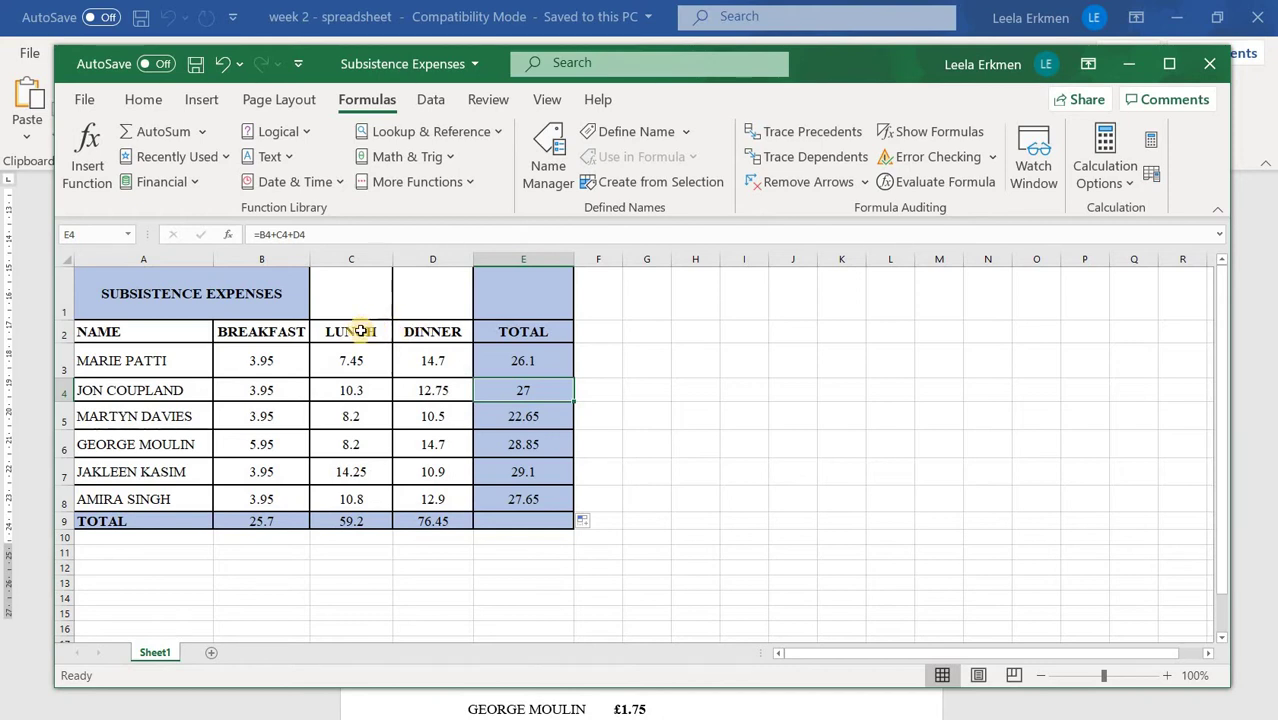
click(438, 257)
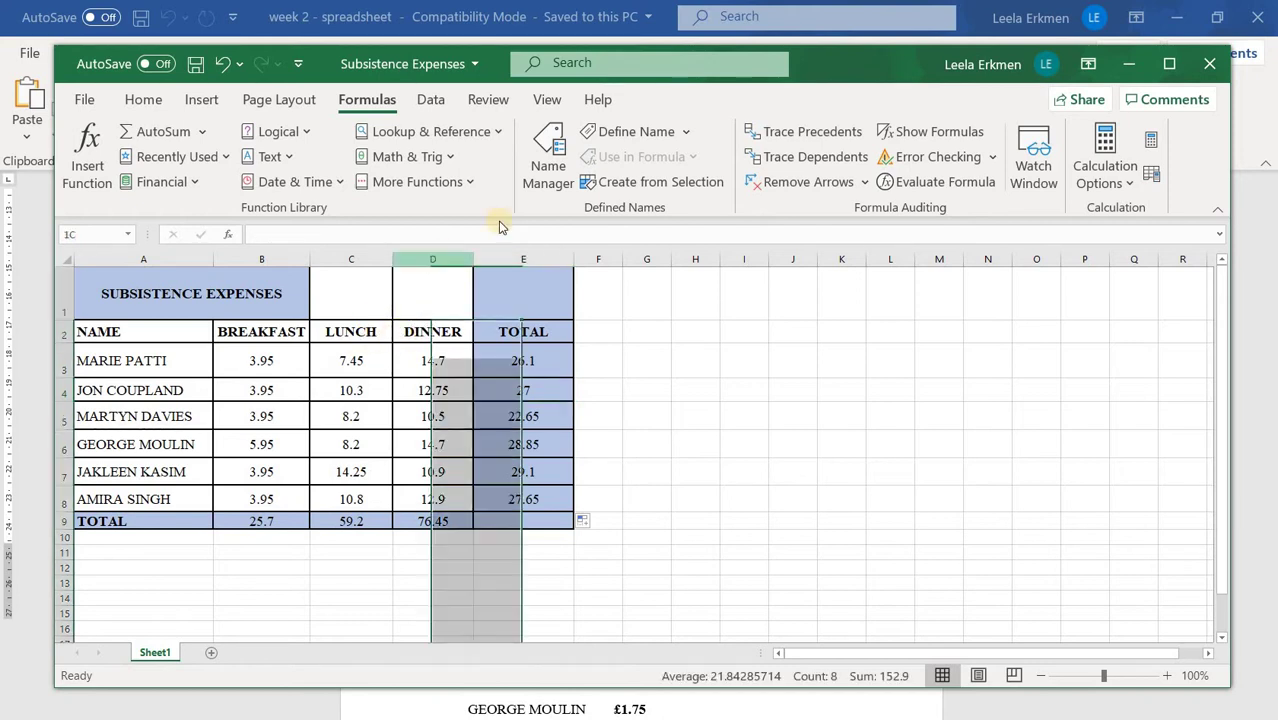
click(201, 100)
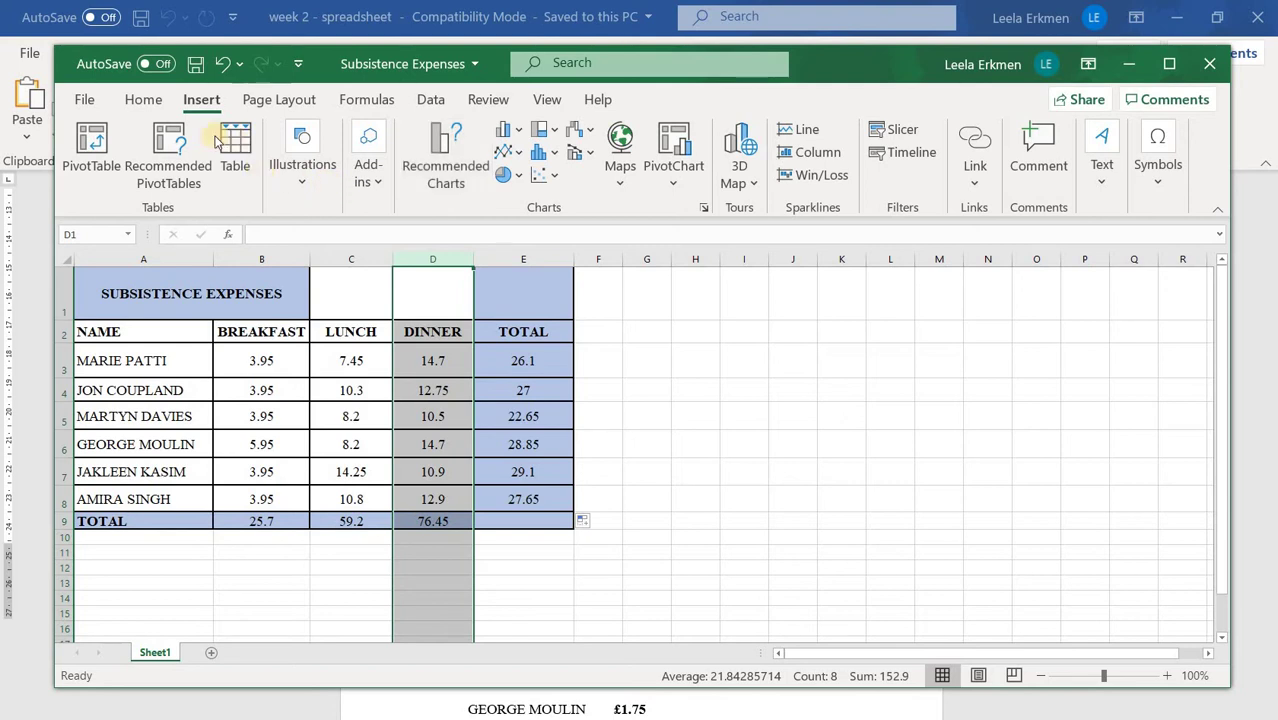
click(143, 100)
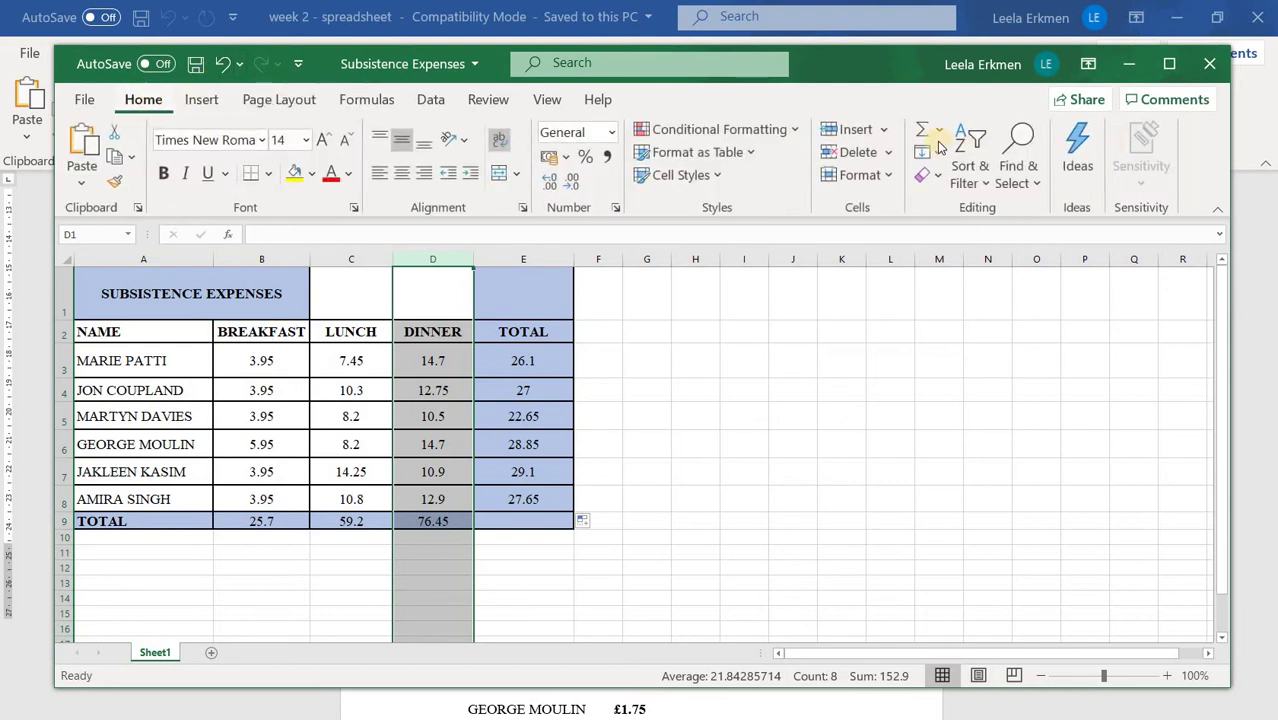
click(867, 130)
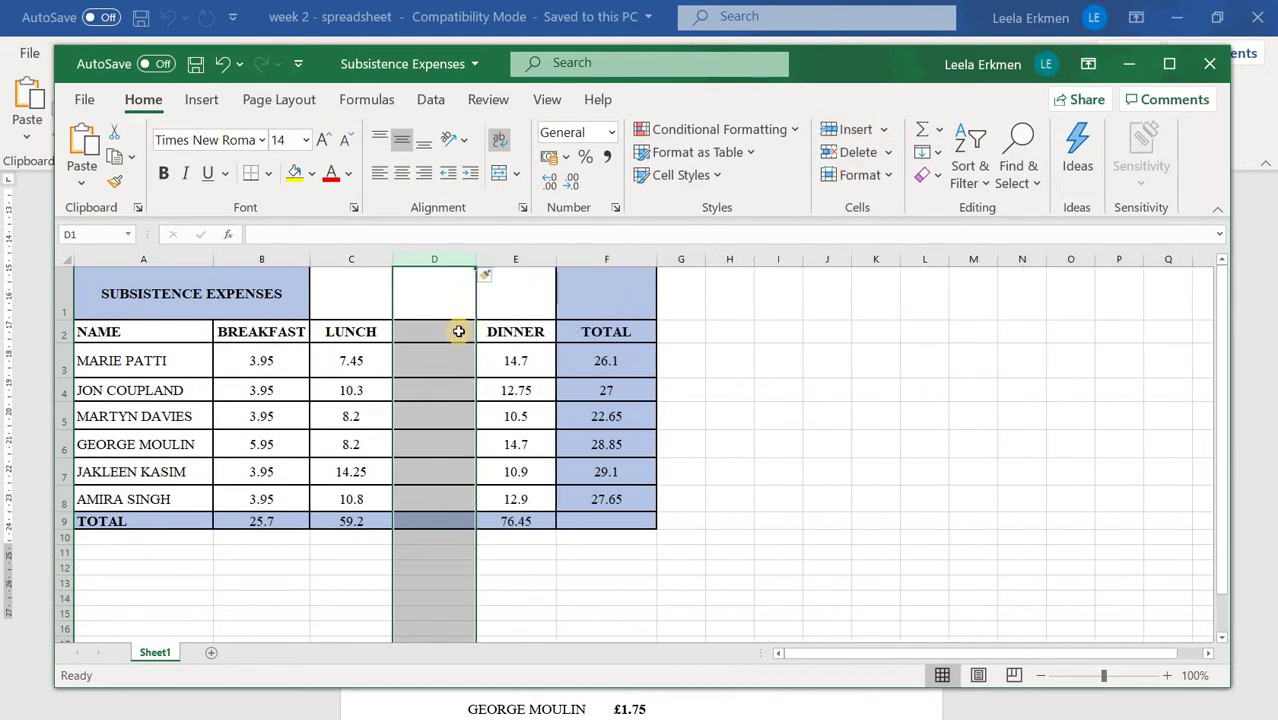
click(458, 331)
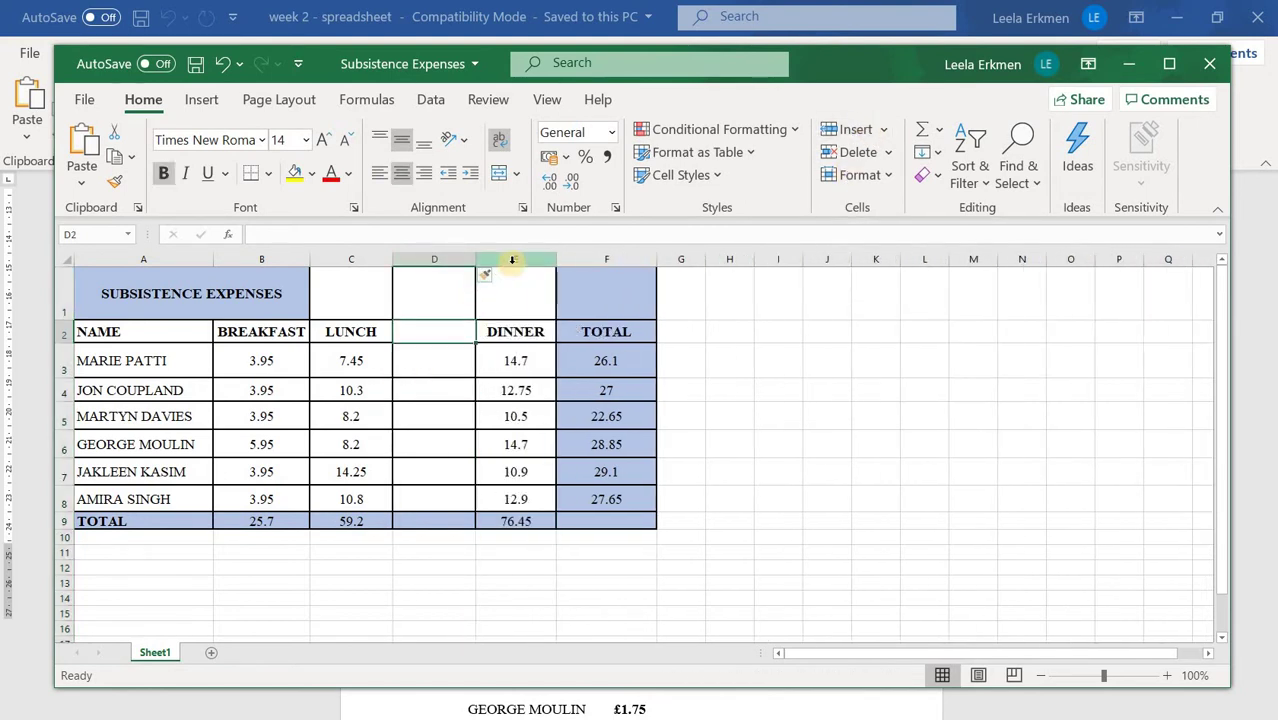
click(512, 261)
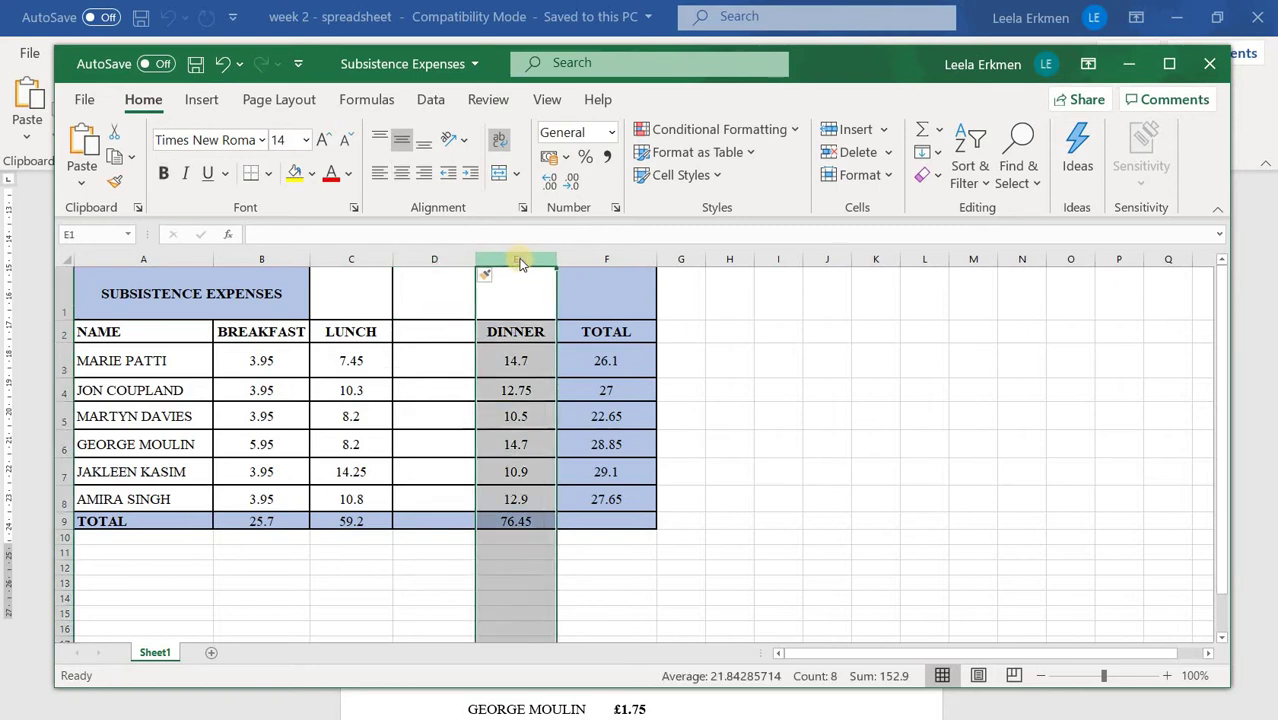
right_click(516, 261)
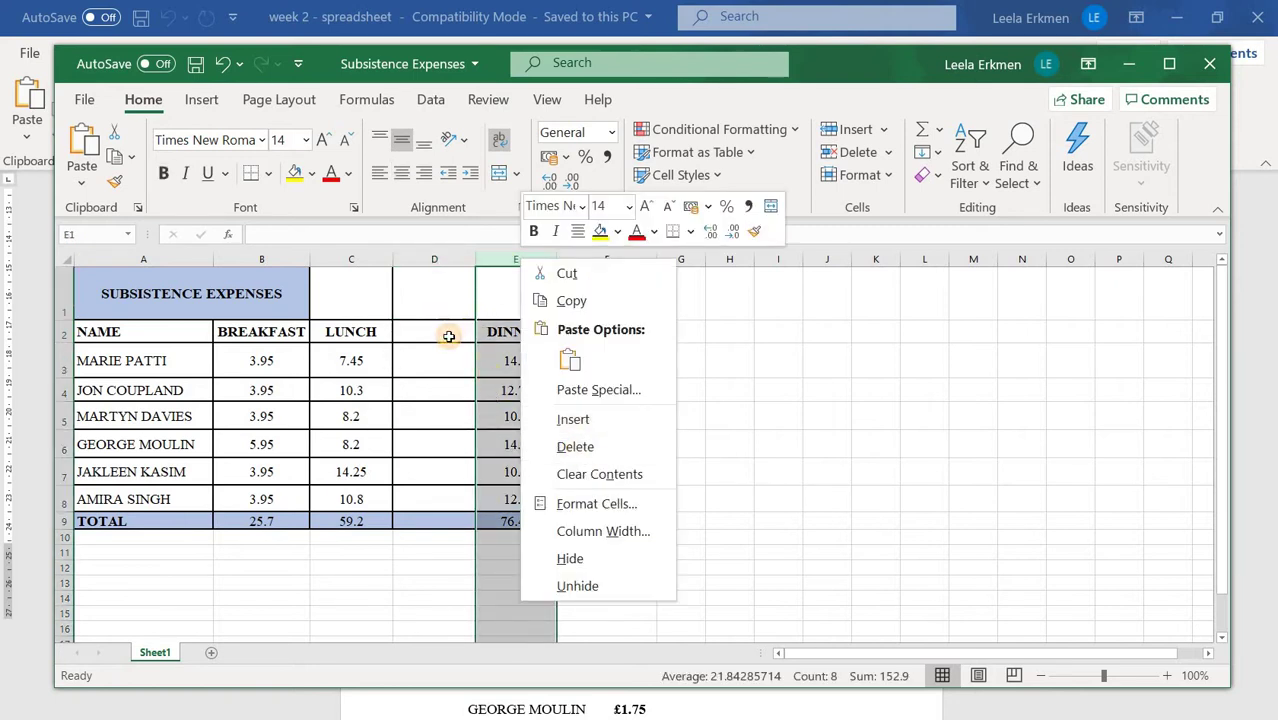
key(Escape)
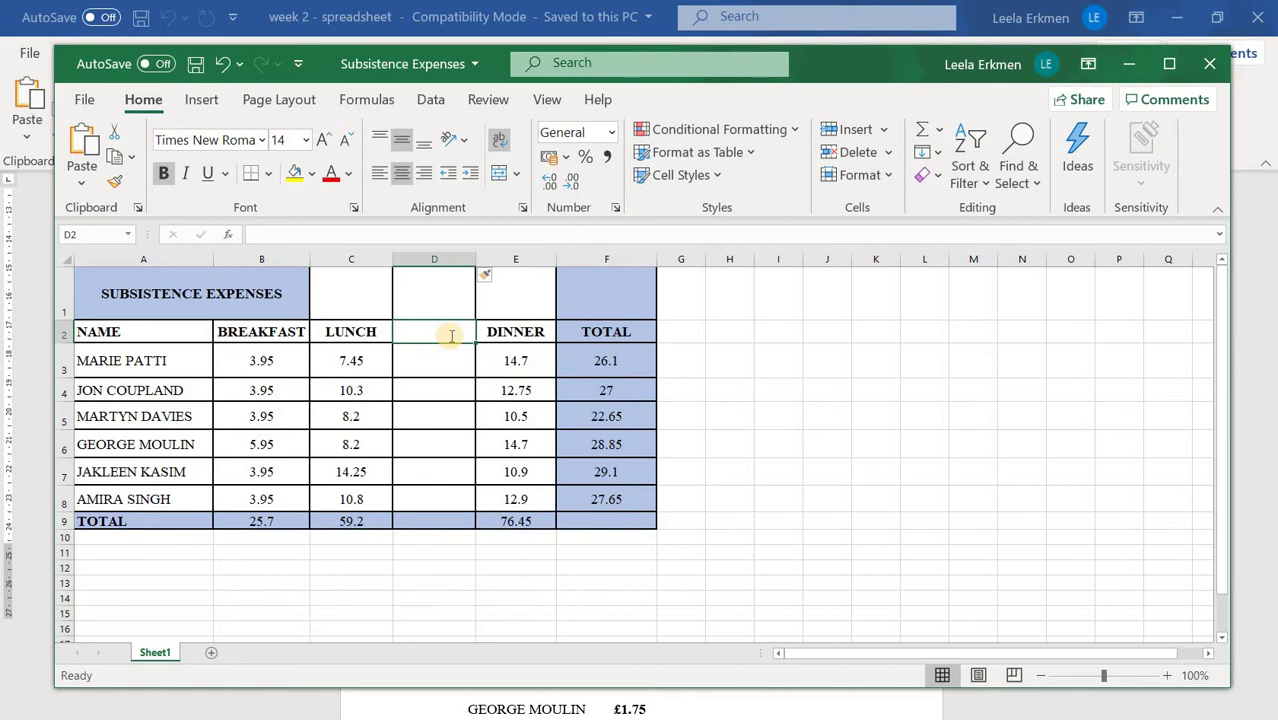
Step: Enter the heading TEA in cell D2 of the new column
text(TEA)
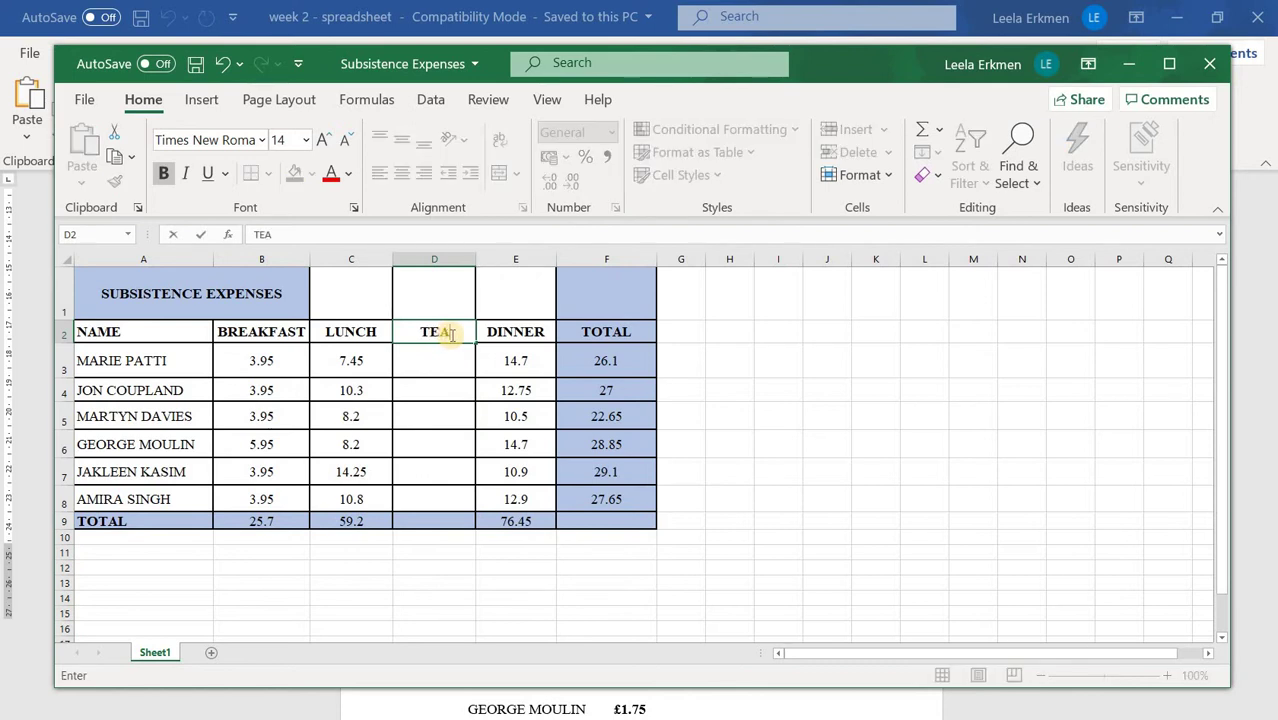
click(826, 474)
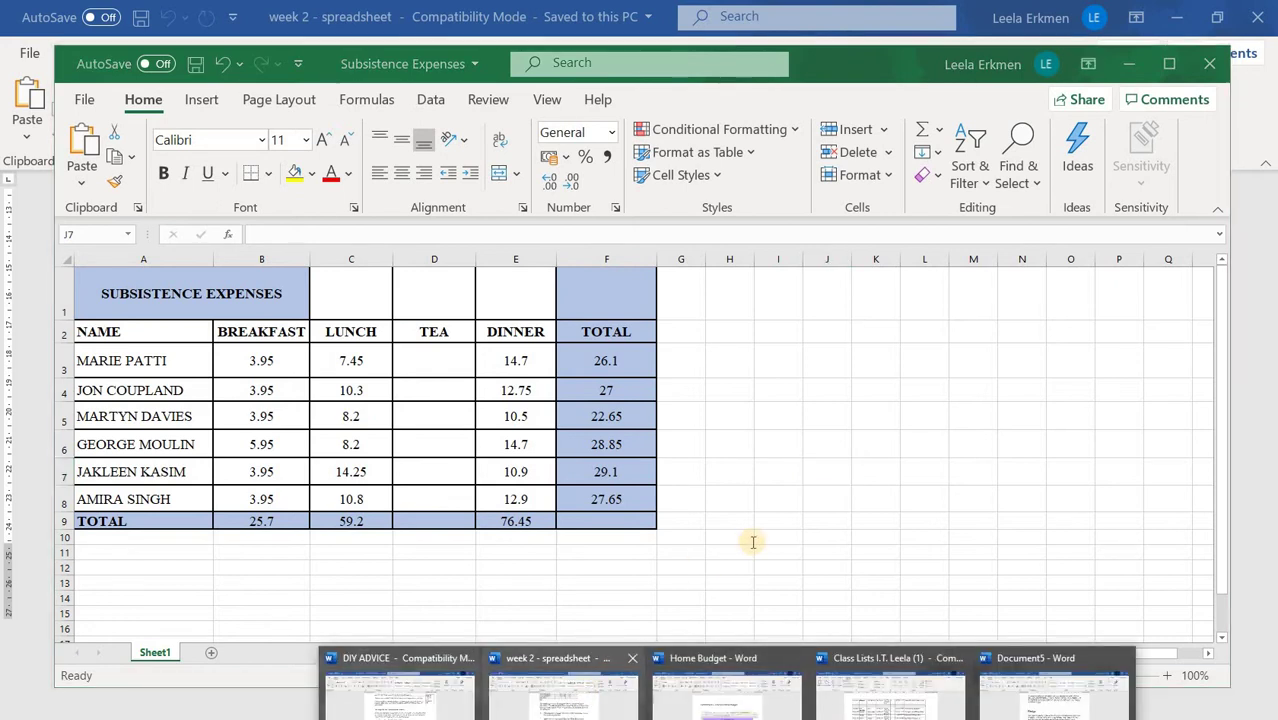
Step: Look up the TEA data under instruction 8 in the Word document and enter 1.50 in cell D3 of the Excel workbook
scroll(755, 549, down, 5)
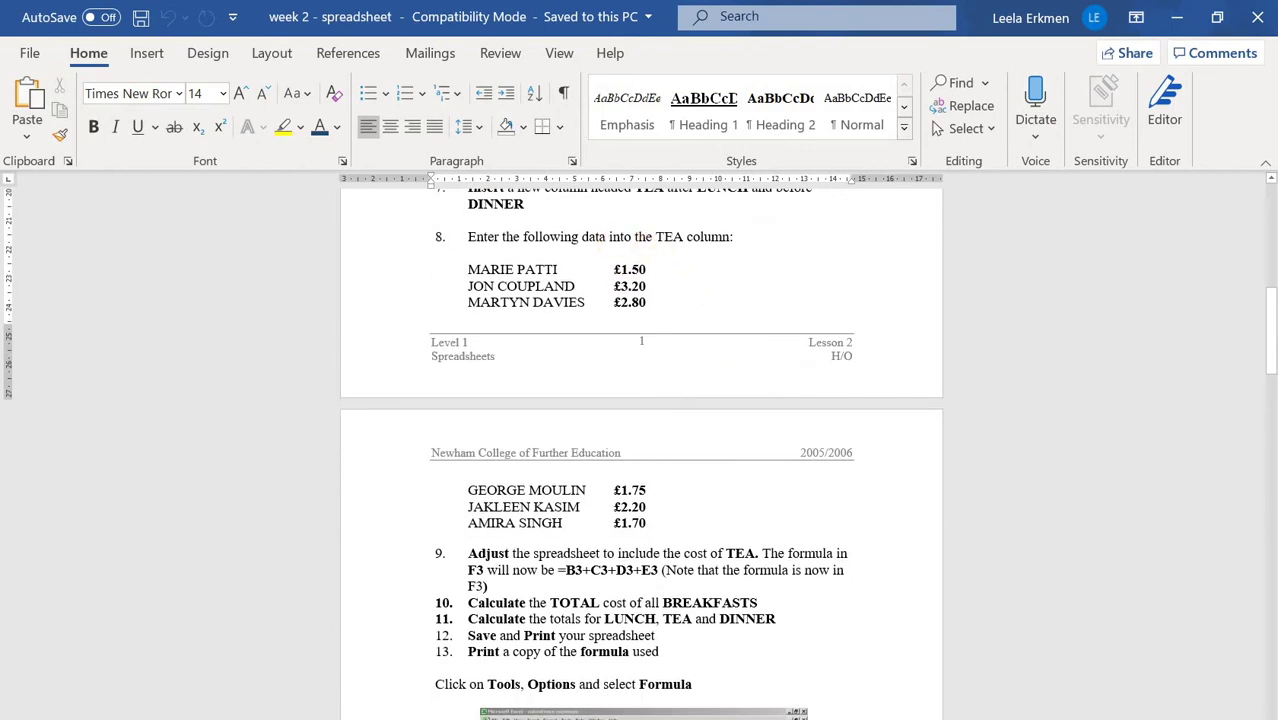
key(alt+Tab)
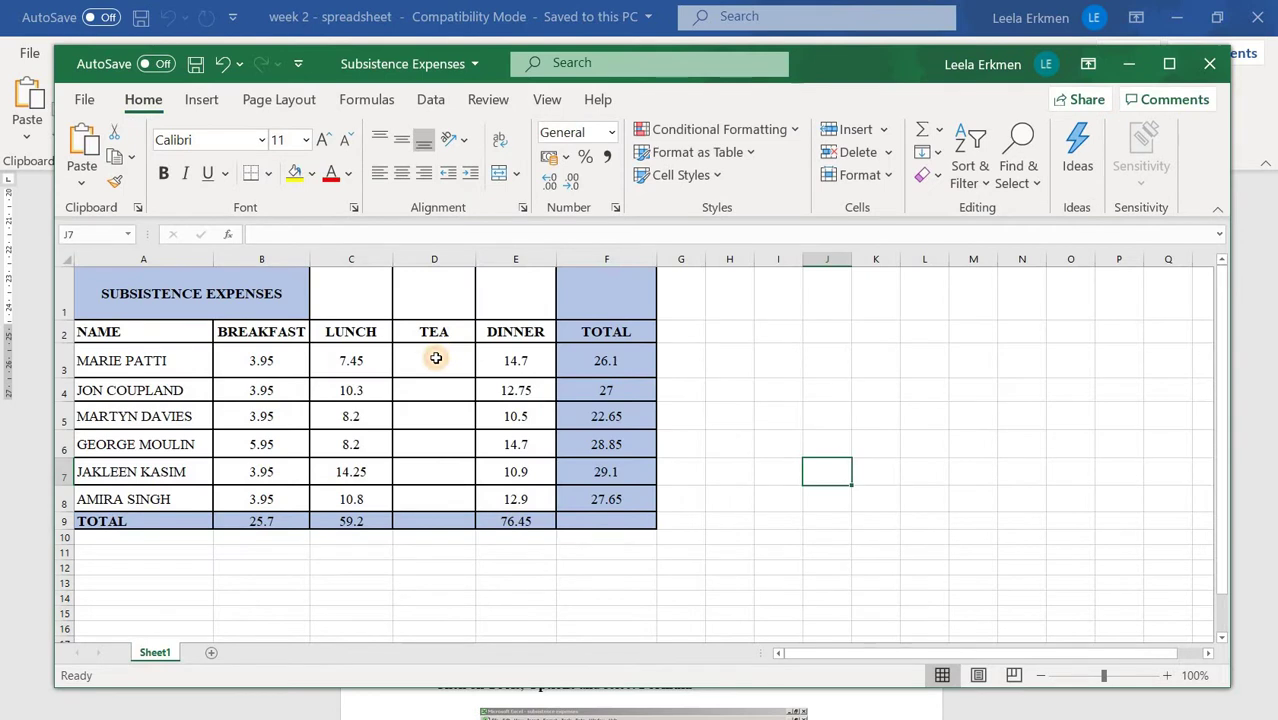
click(436, 358)
text(1.50)
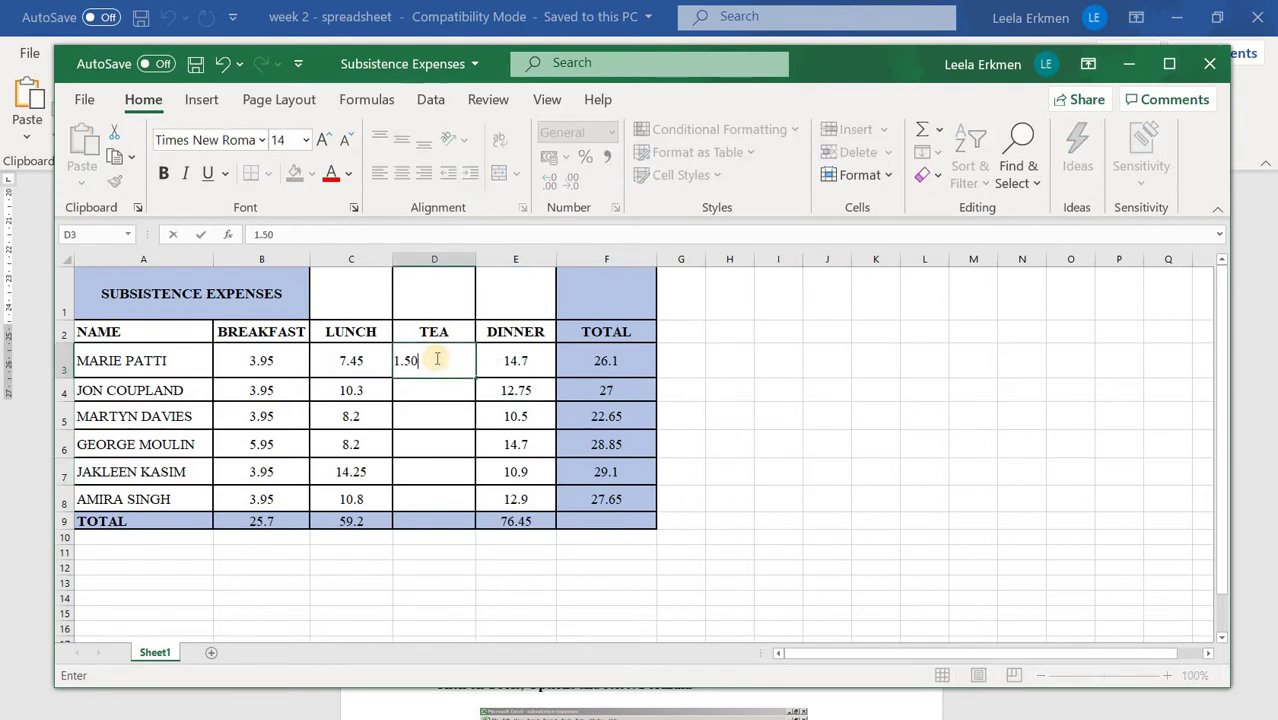
click(817, 467)
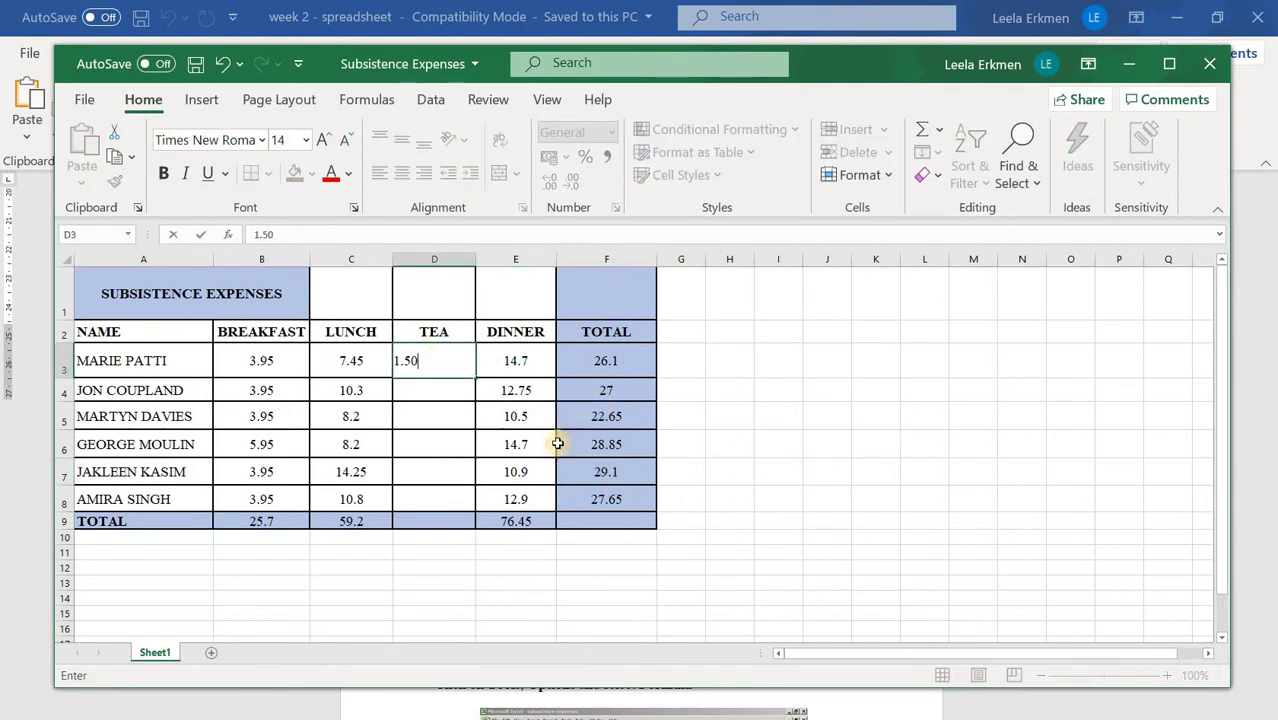
click(454, 382)
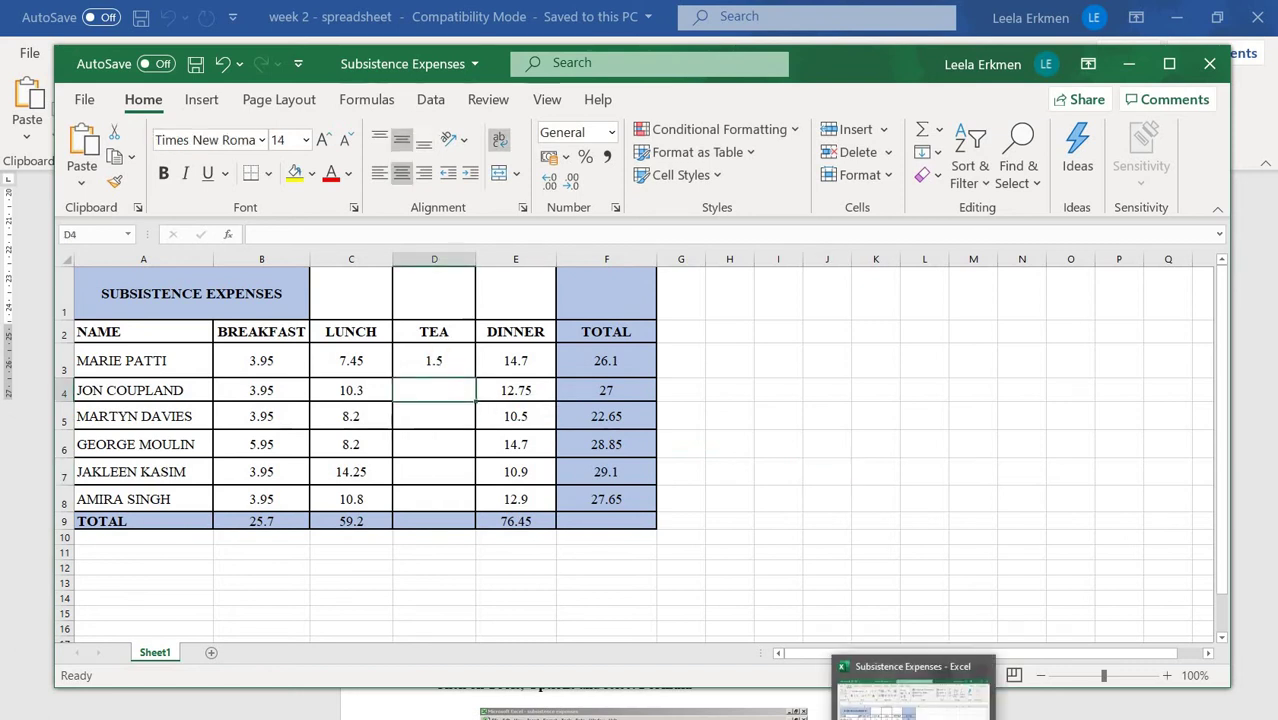
Step: Recheck the TEA data in the Word document and enter 3.20 in D4 and 2.80 in D5 of the Excel workbook
mouse_move(573, 712)
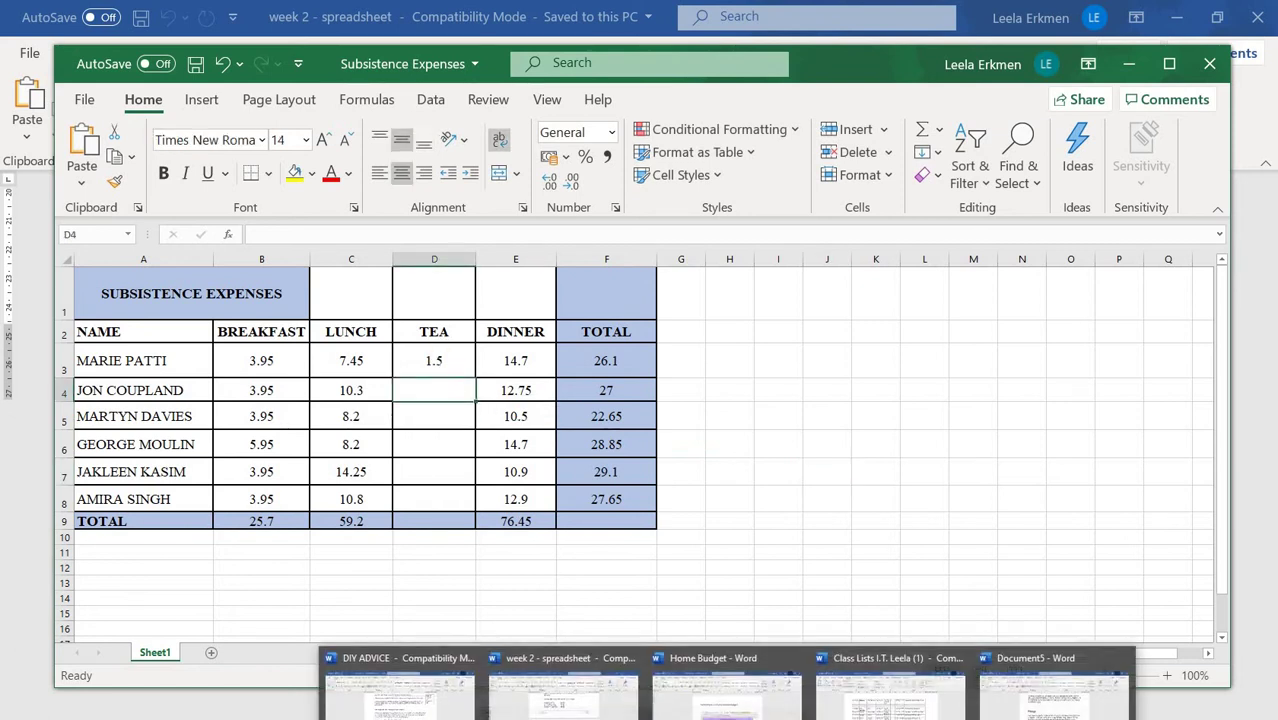
click(573, 712)
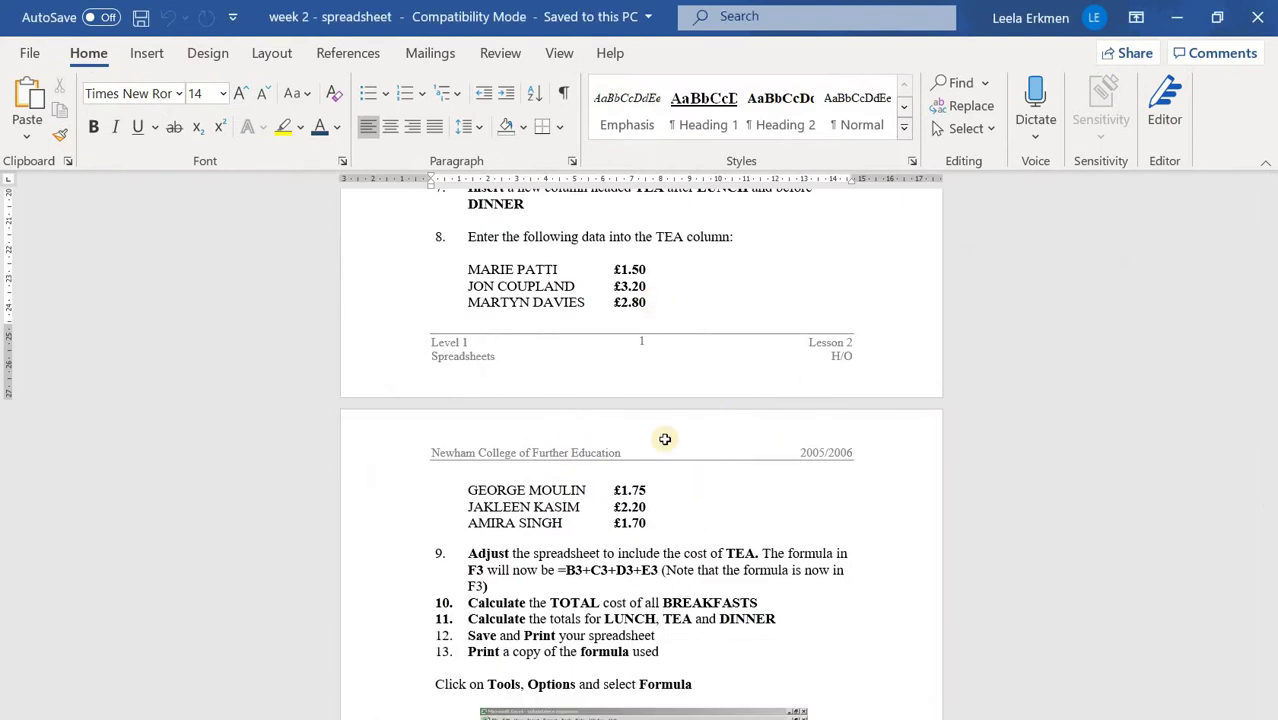
key(alt+Tab)
click(446, 385)
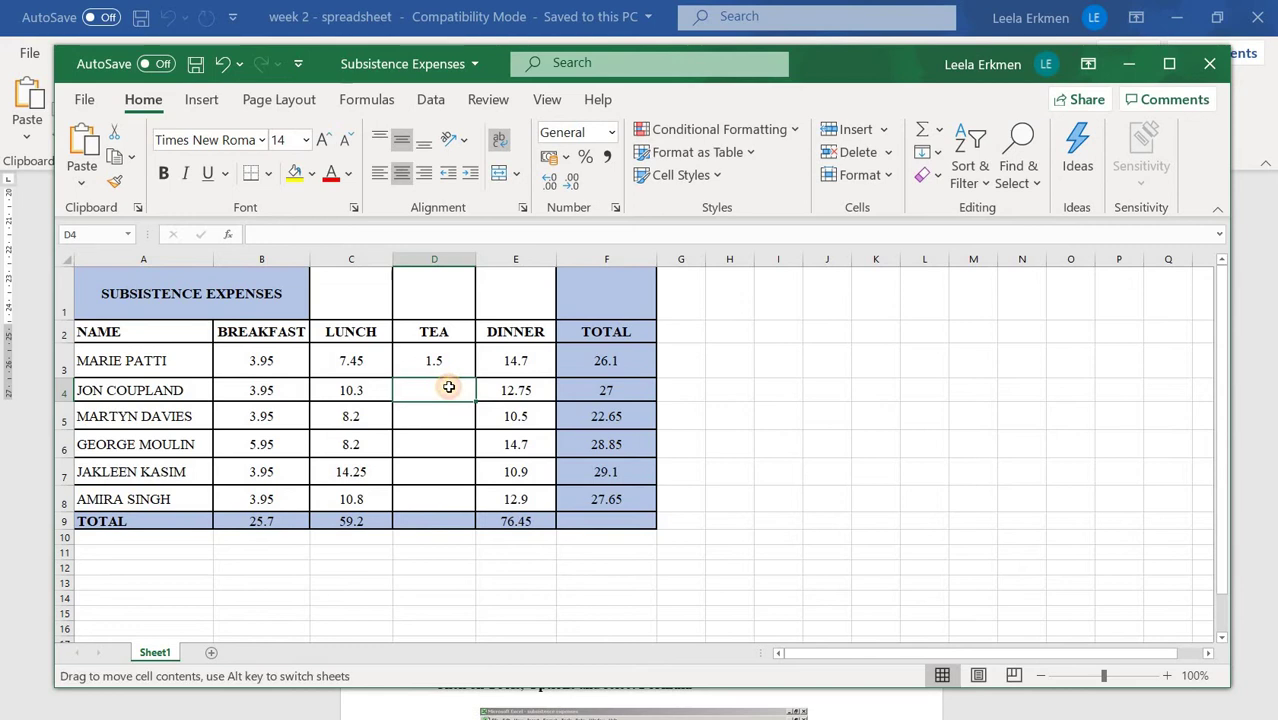
text(3.)
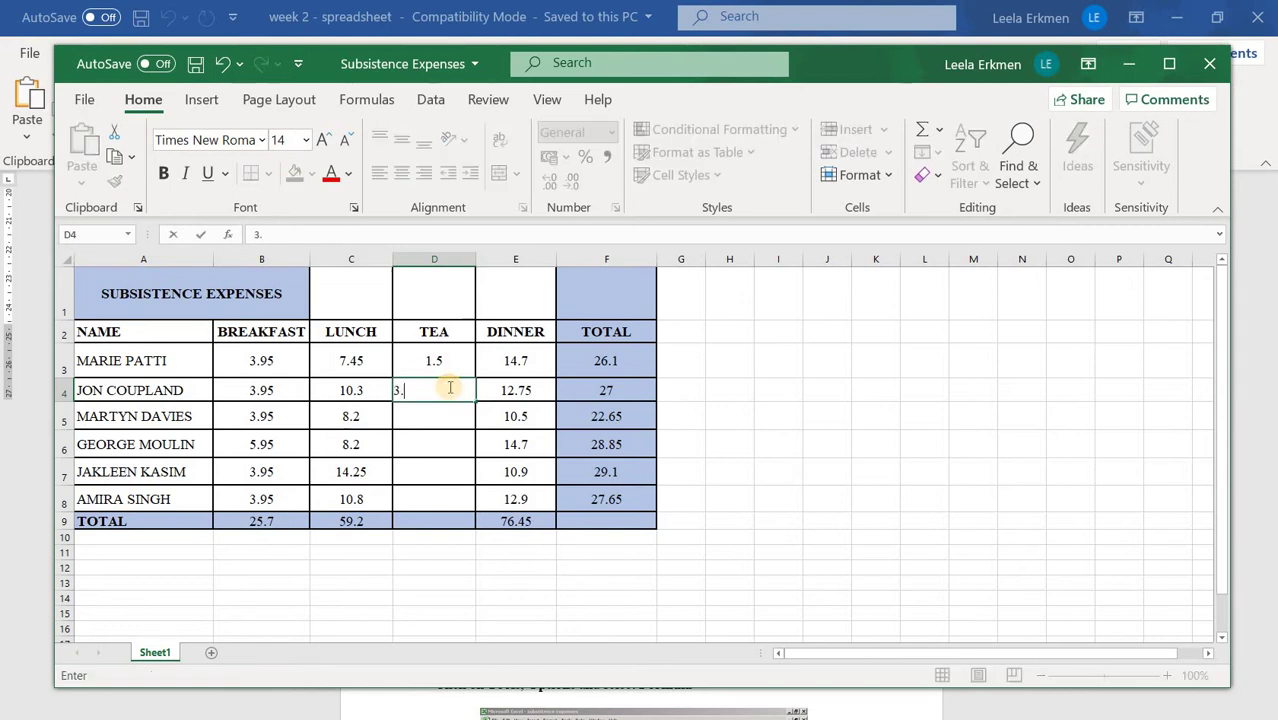
text(20)
click(445, 428)
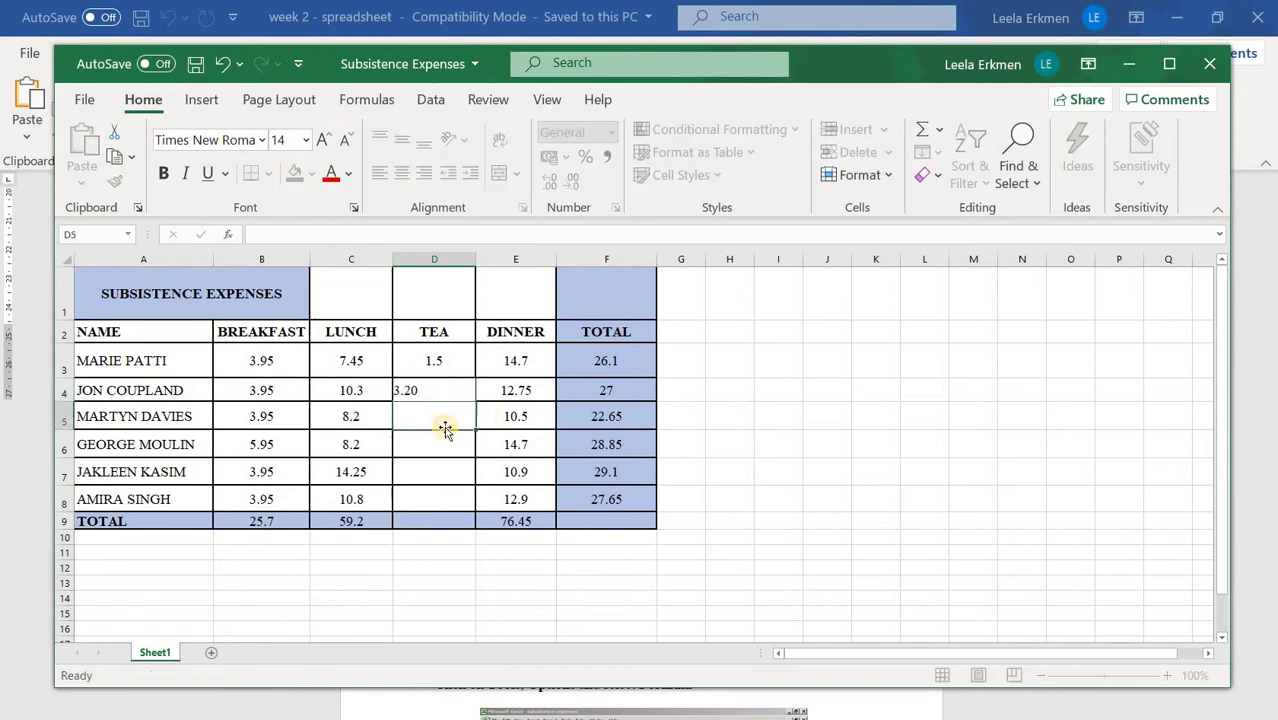
text(3)
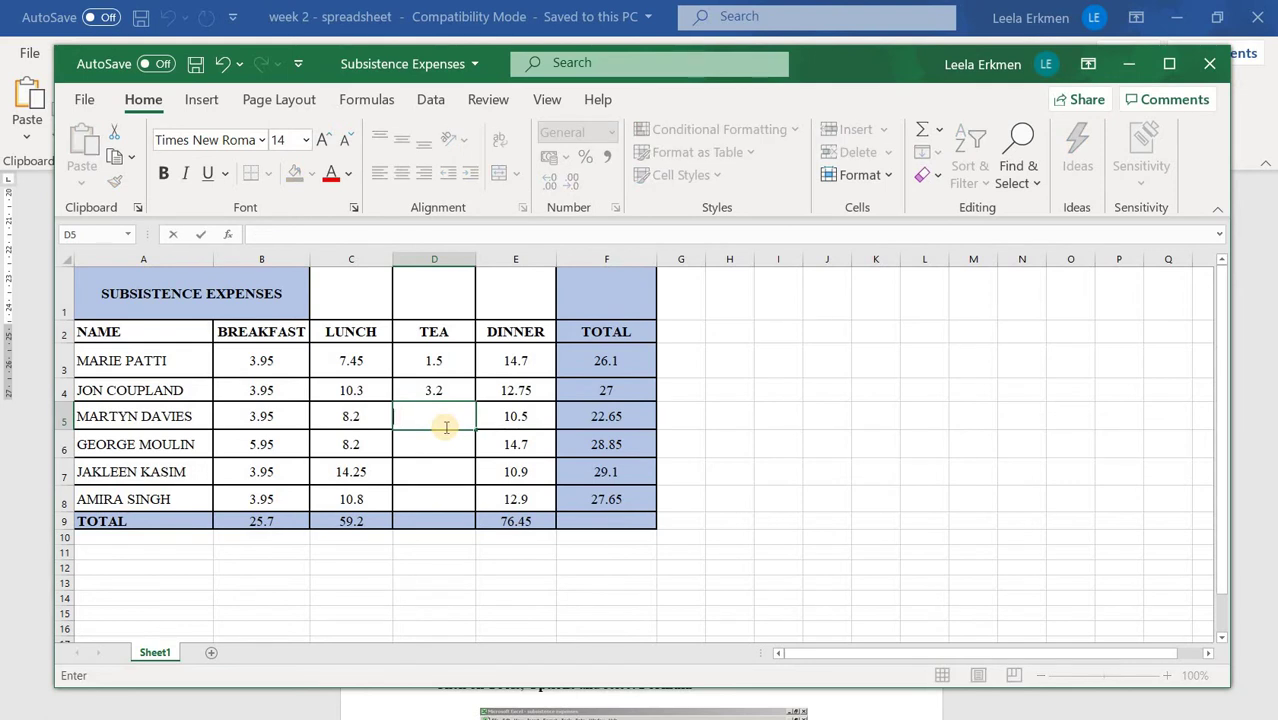
text(.80)
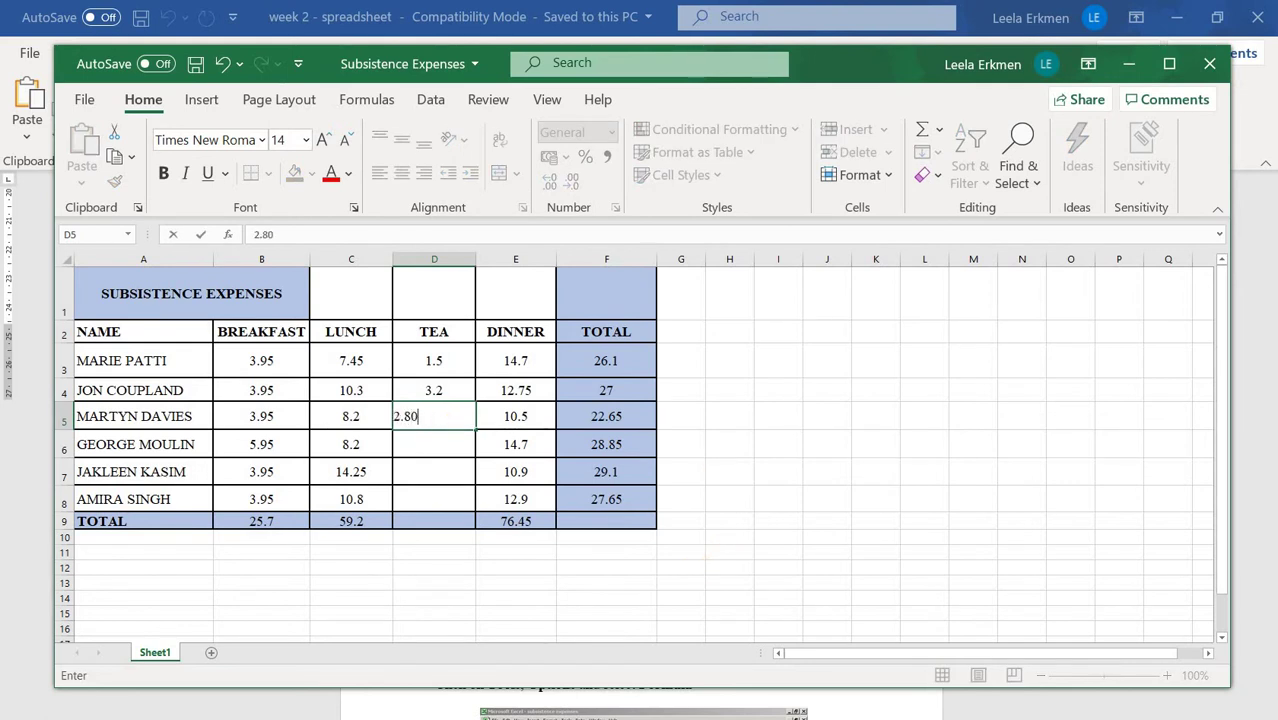
Step: Look up the next TEA amounts in the Word document and enter 1.75 in D6 and 2.20 in D7 of the Excel workbook
click(727, 719)
click(563, 692)
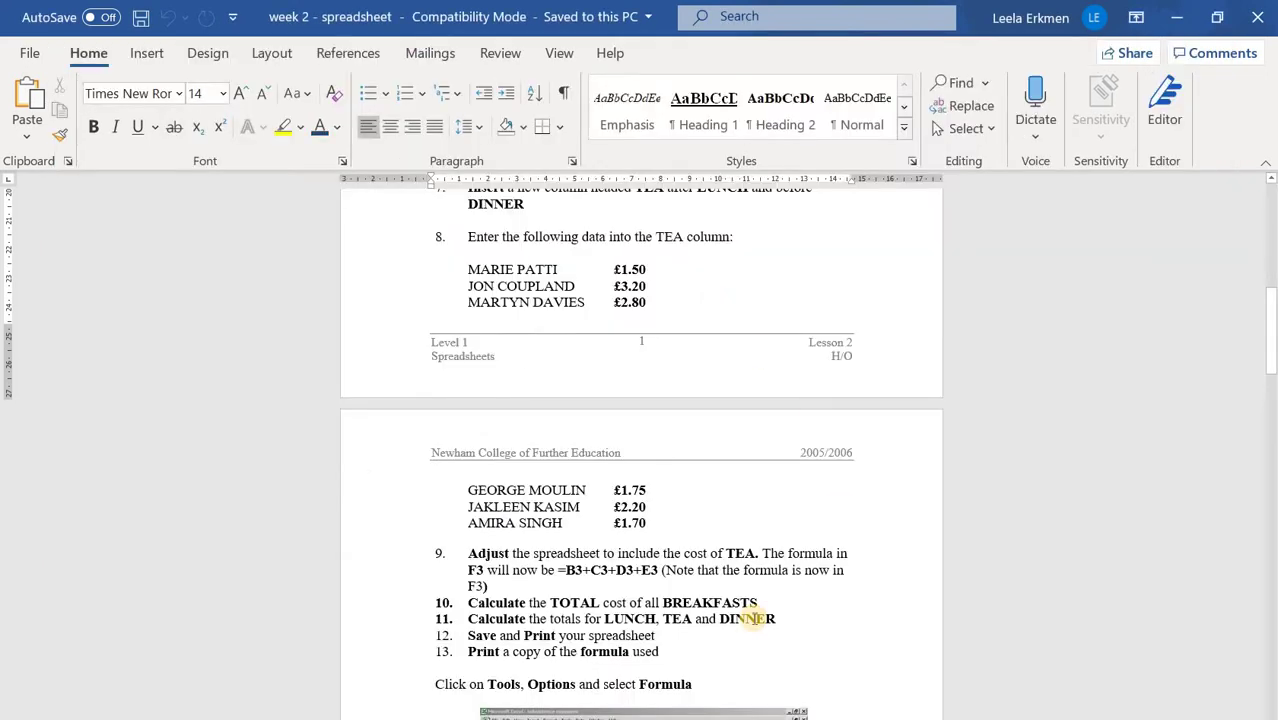
key(alt+Tab)
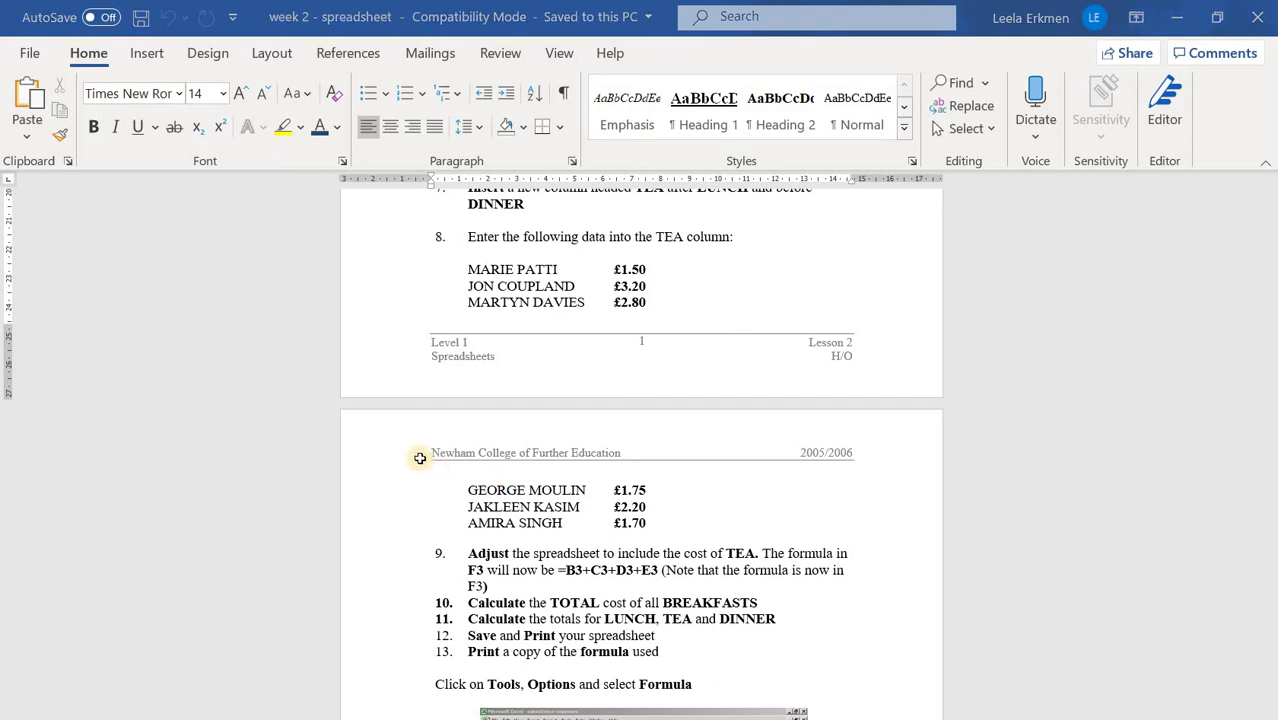
click(421, 451)
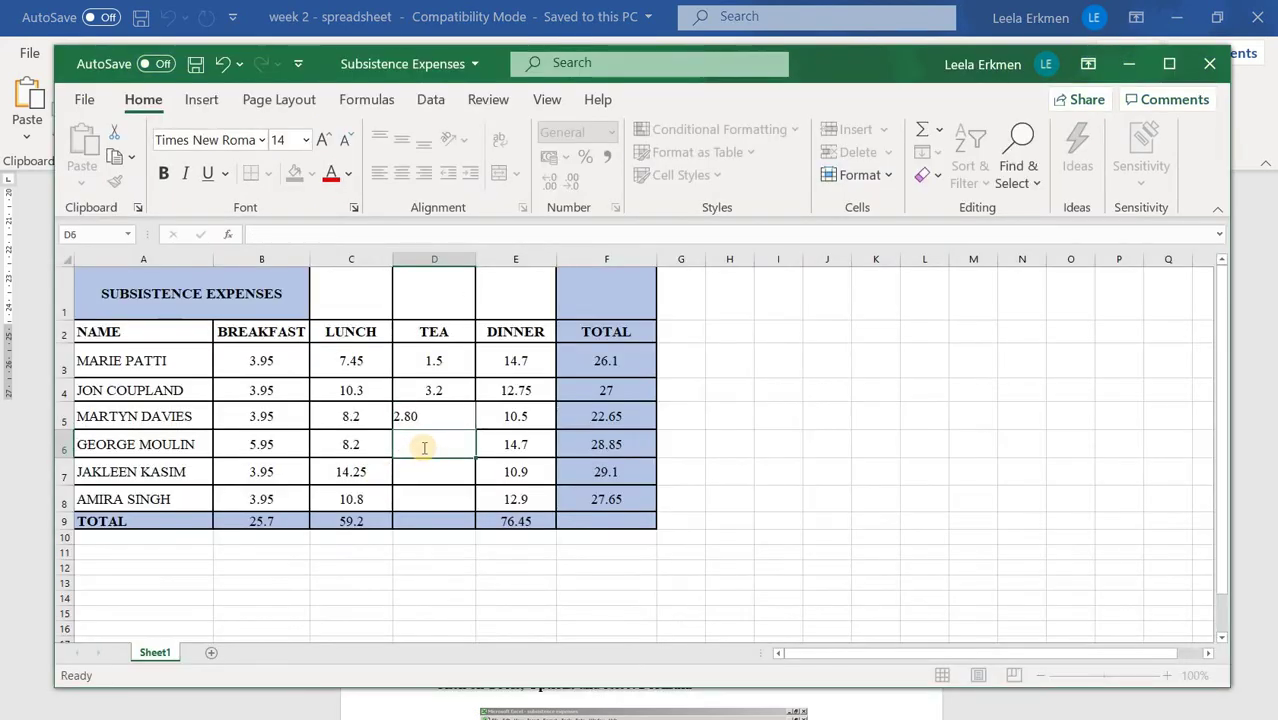
text(1.75)
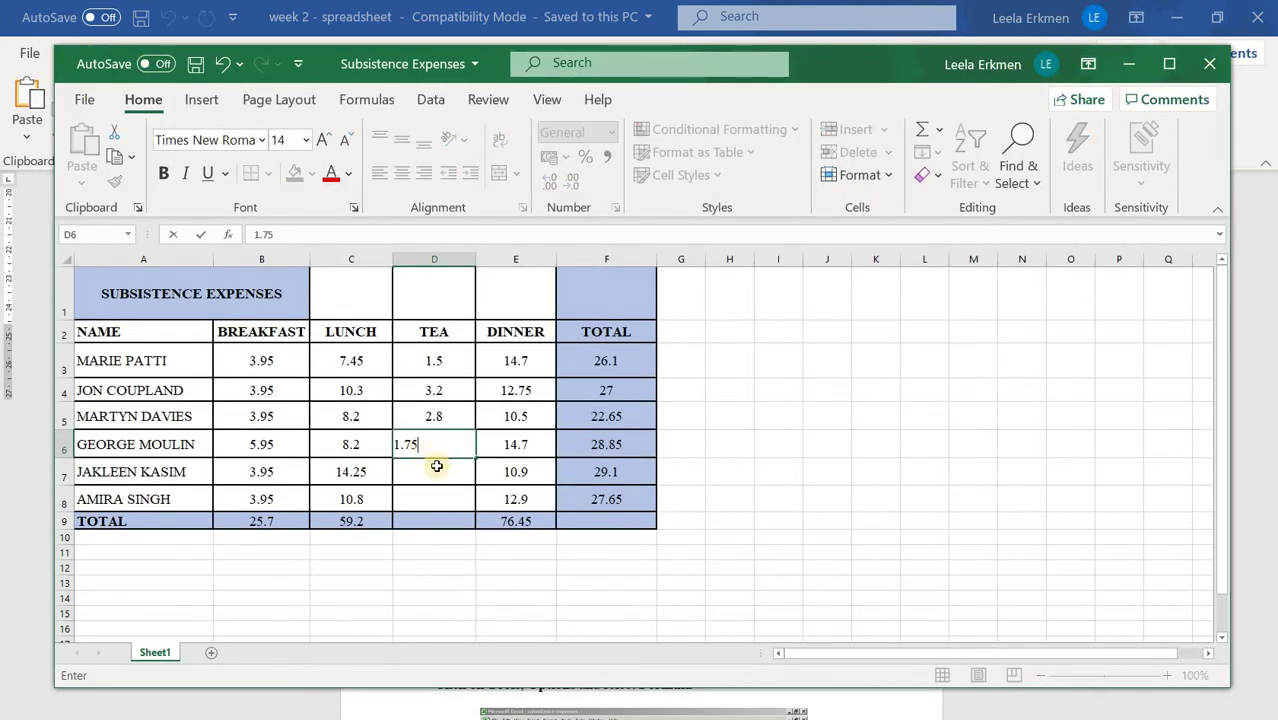
click(431, 479)
text(2.20)
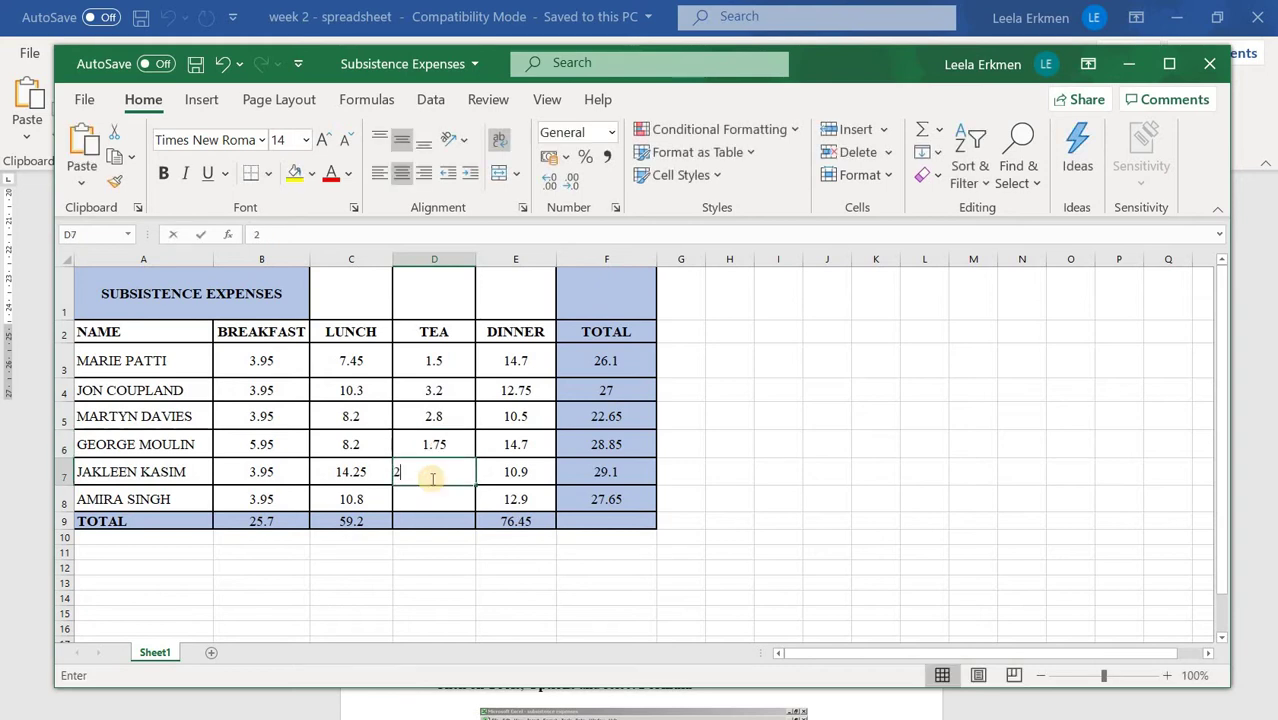
click(701, 438)
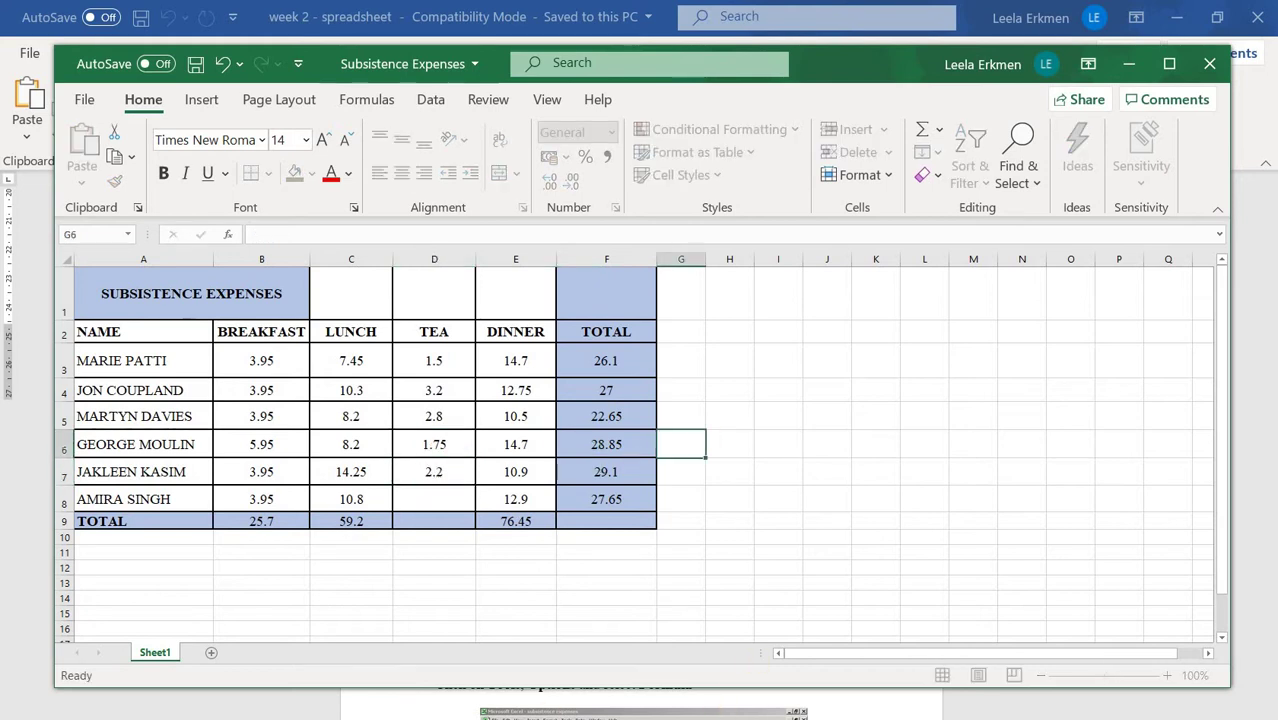
Step: Check the last TEA amount in the Word document and enter 1.70 in cell D8 of the Excel workbook
click(729, 719)
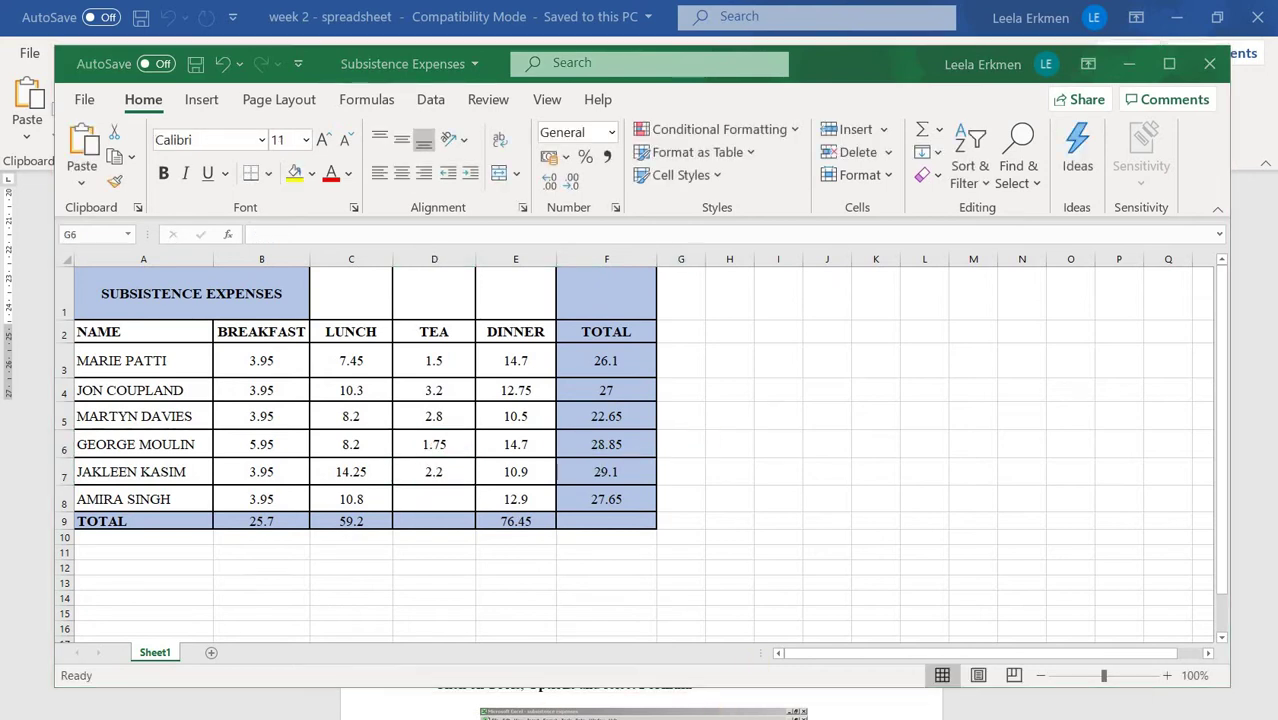
click(568, 690)
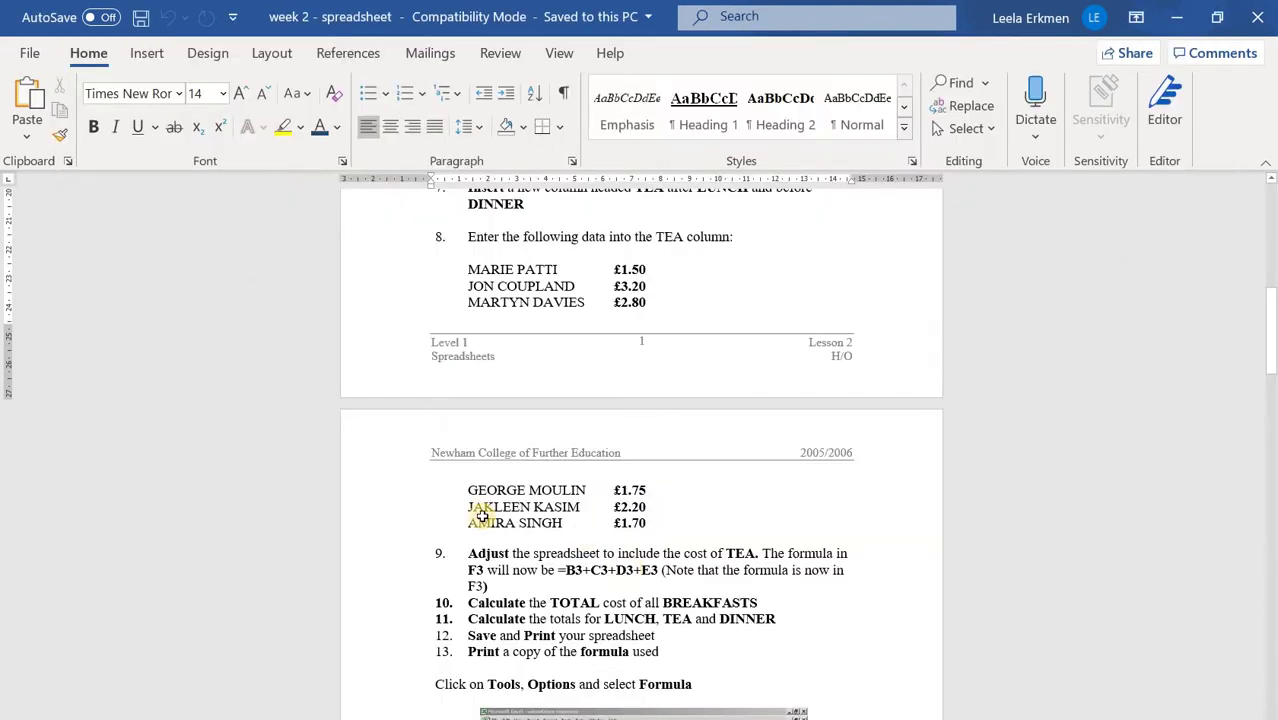
key(alt+Tab)
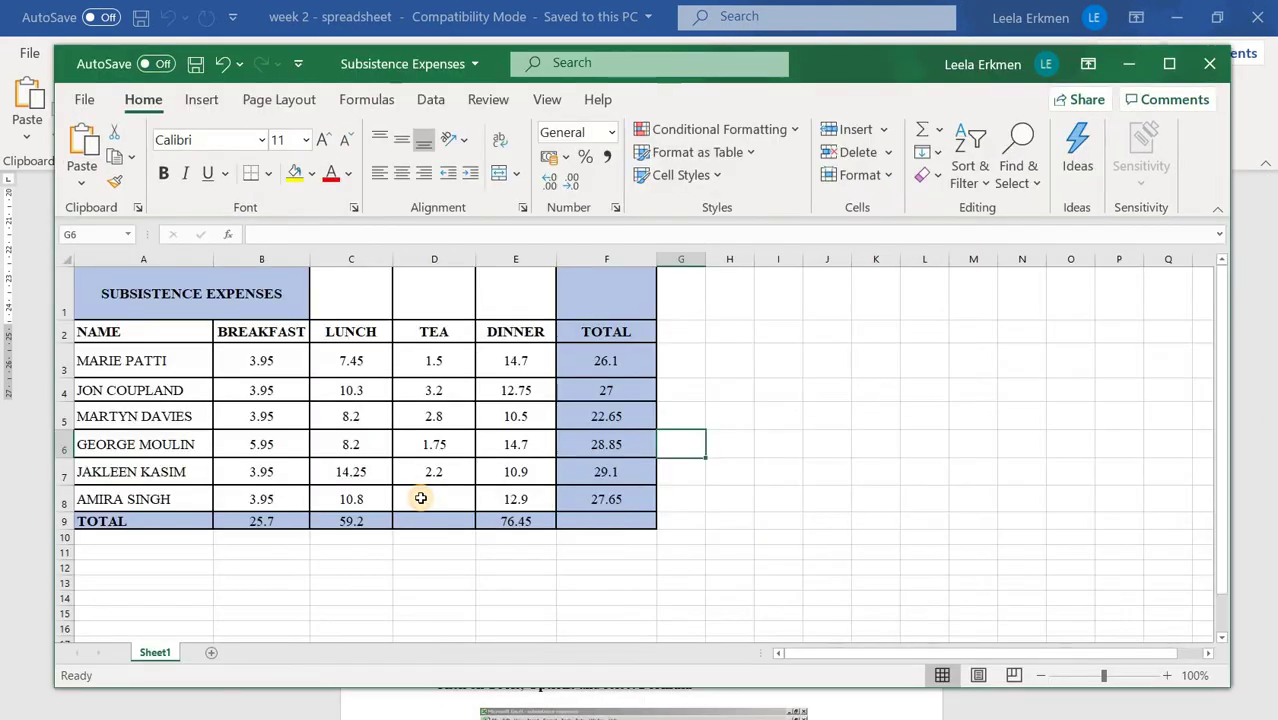
click(421, 498)
text(1.)
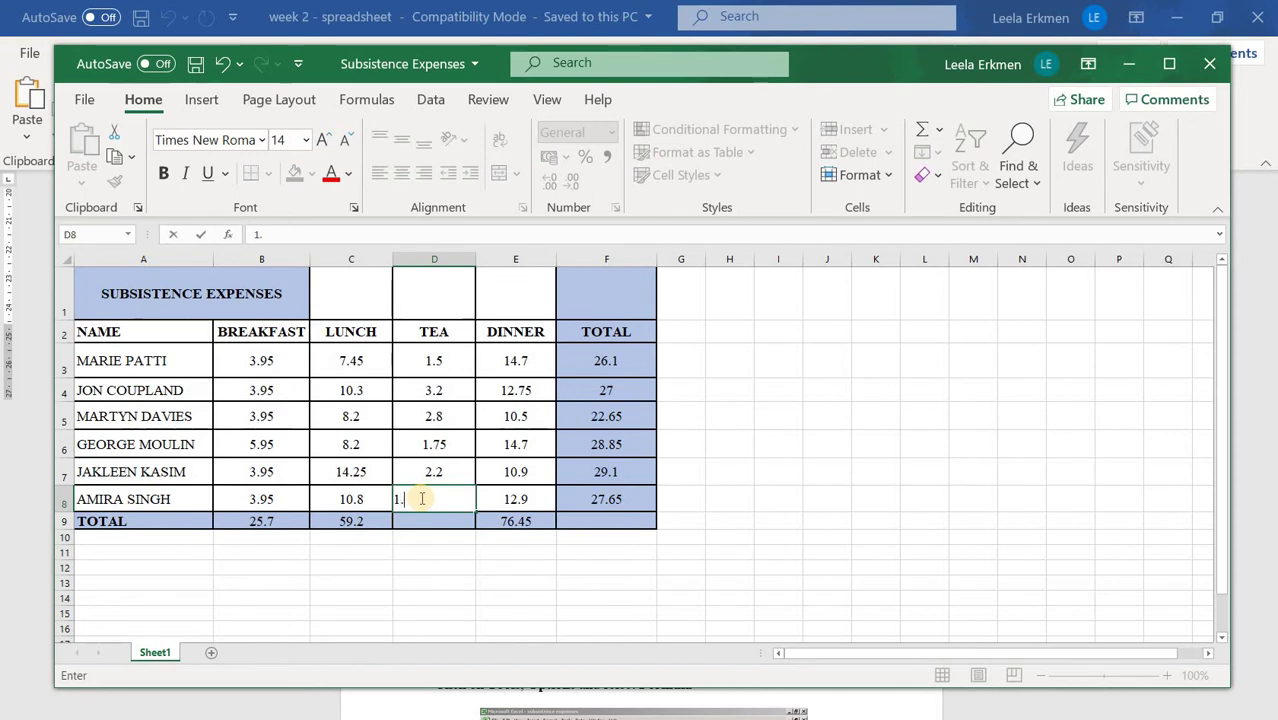
text(70)
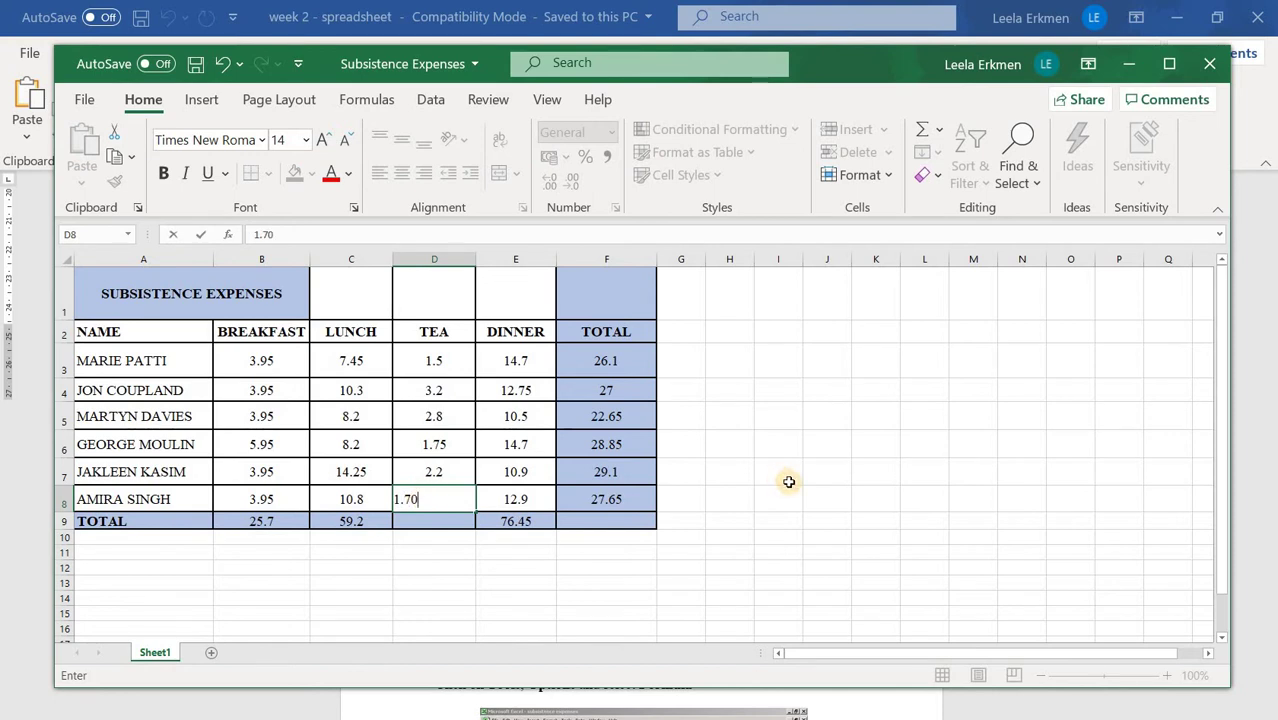
click(789, 482)
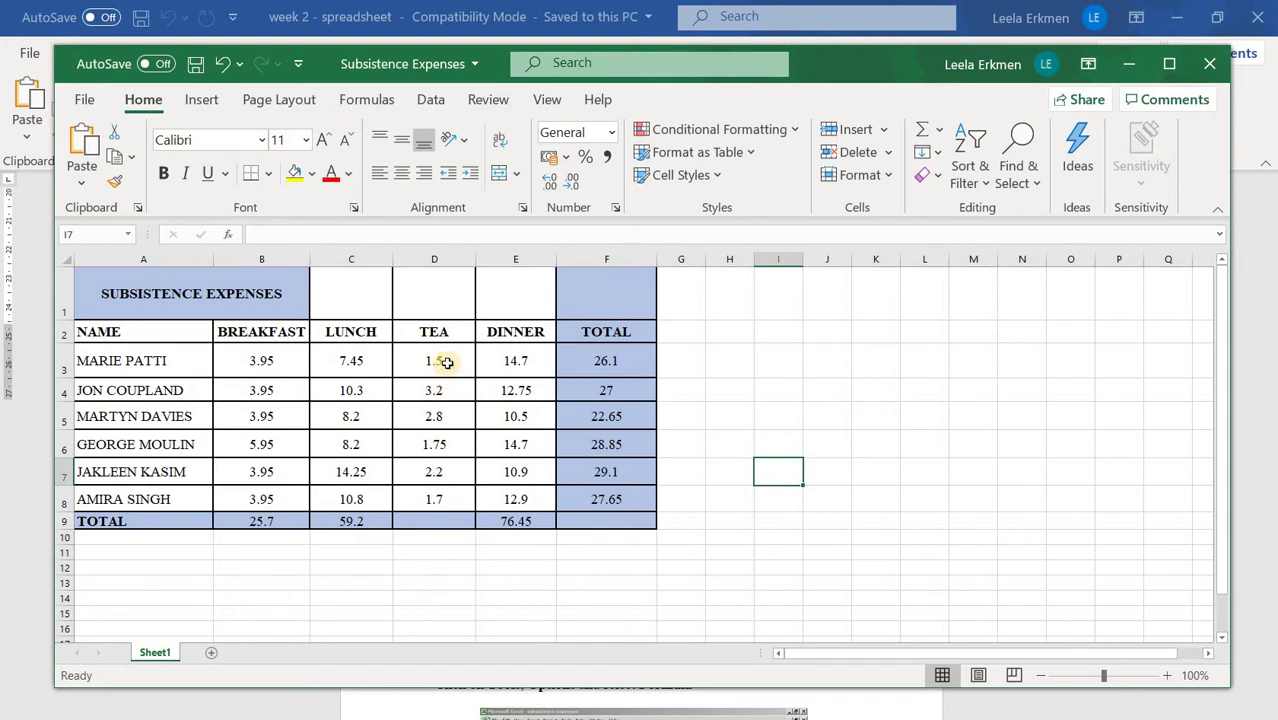
Step: Display the TEA amounts in D3 and D4 with two decimal places
drag(446, 362, 434, 472)
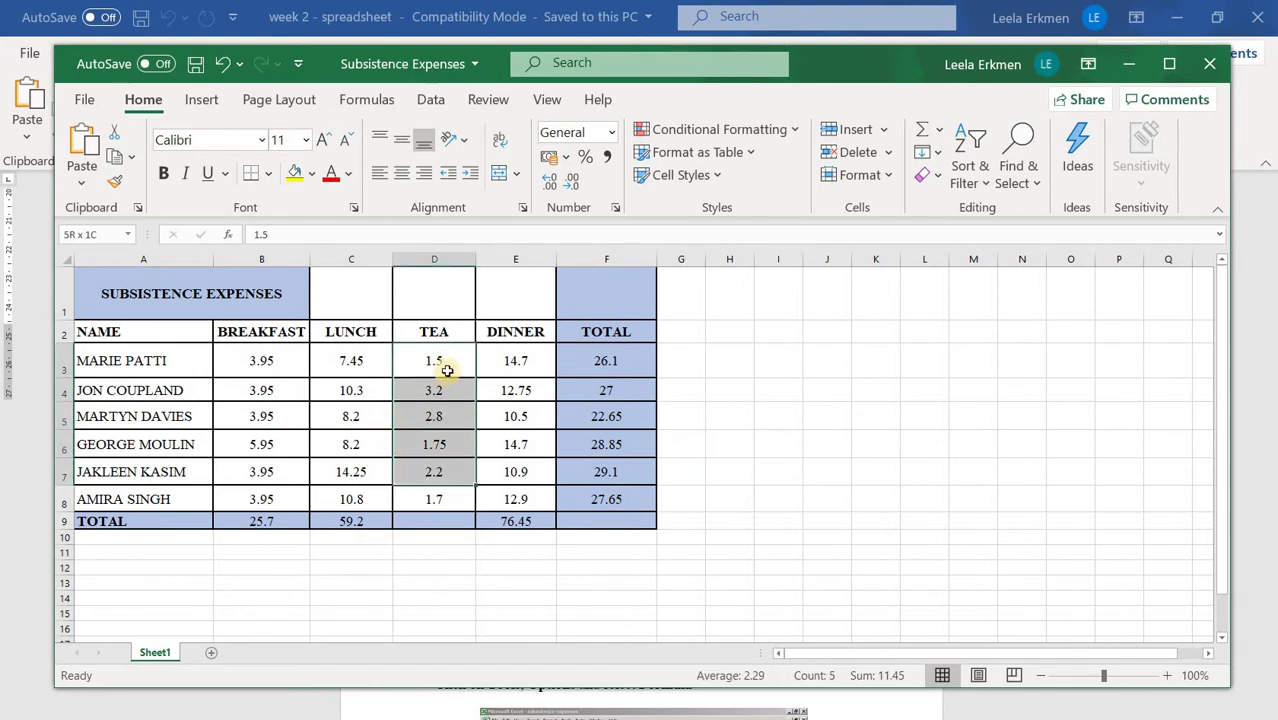
drag(451, 366, 468, 503)
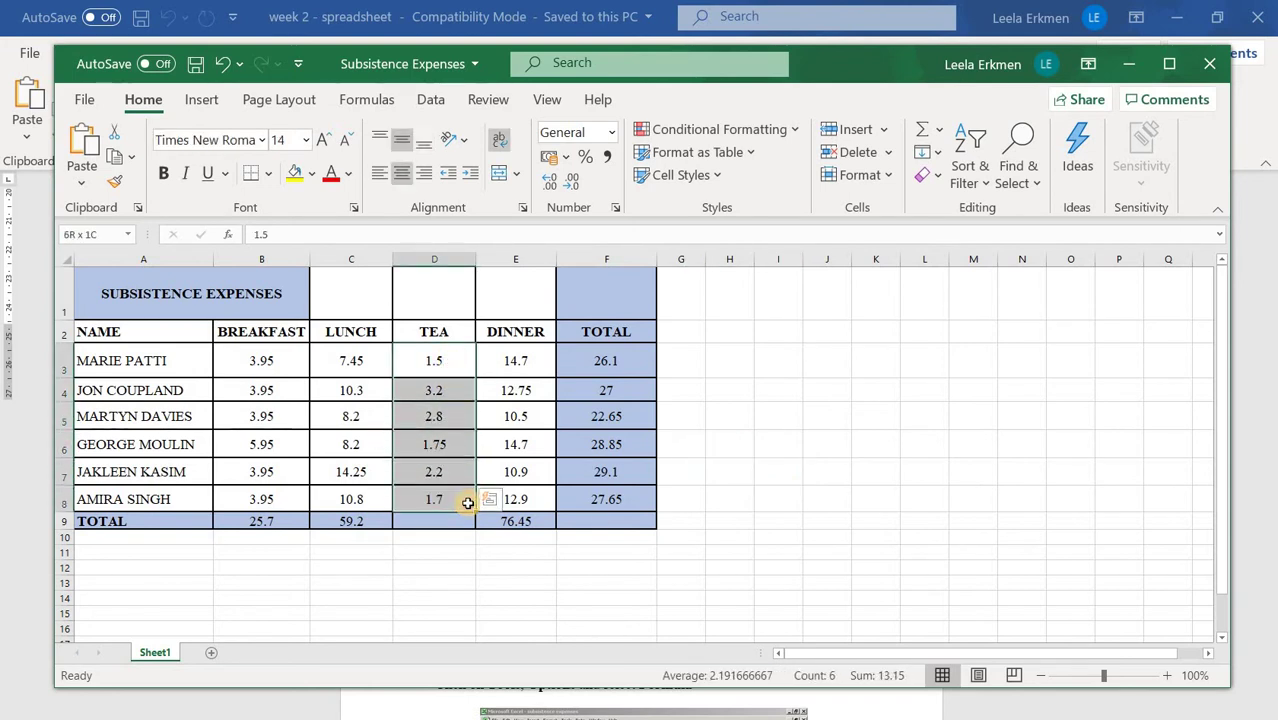
click(442, 360)
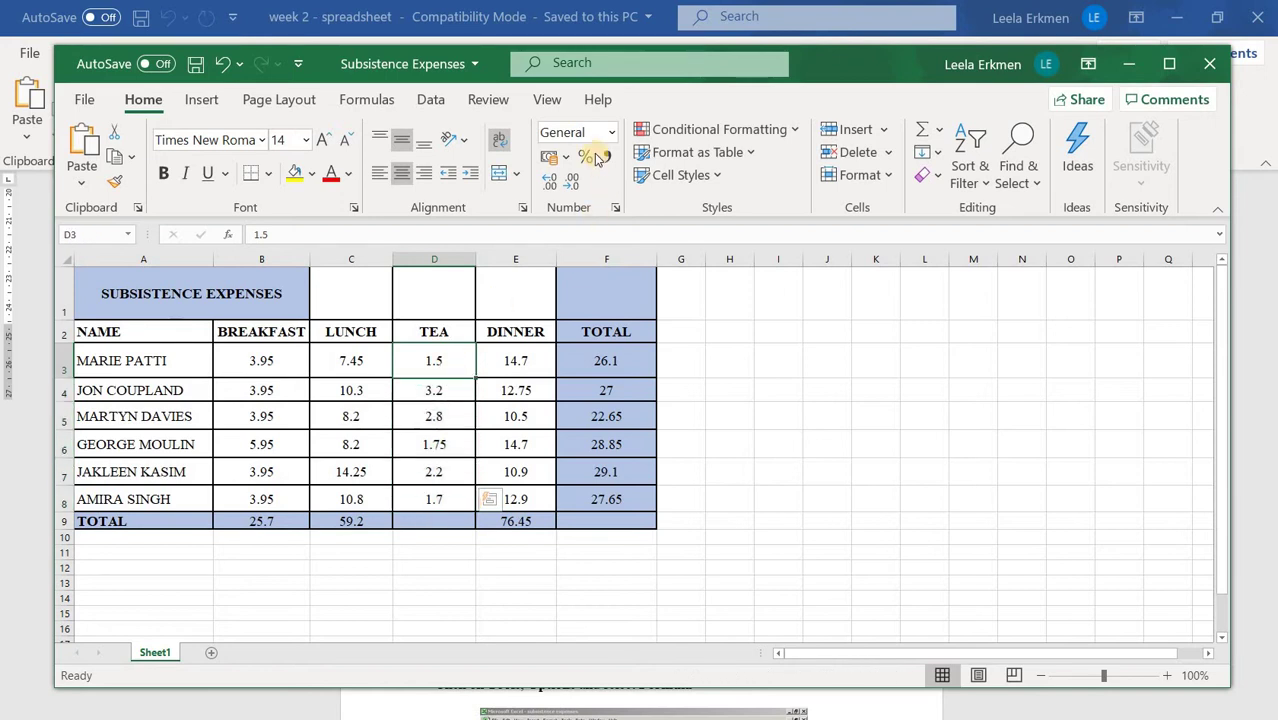
click(552, 185)
key(Down)
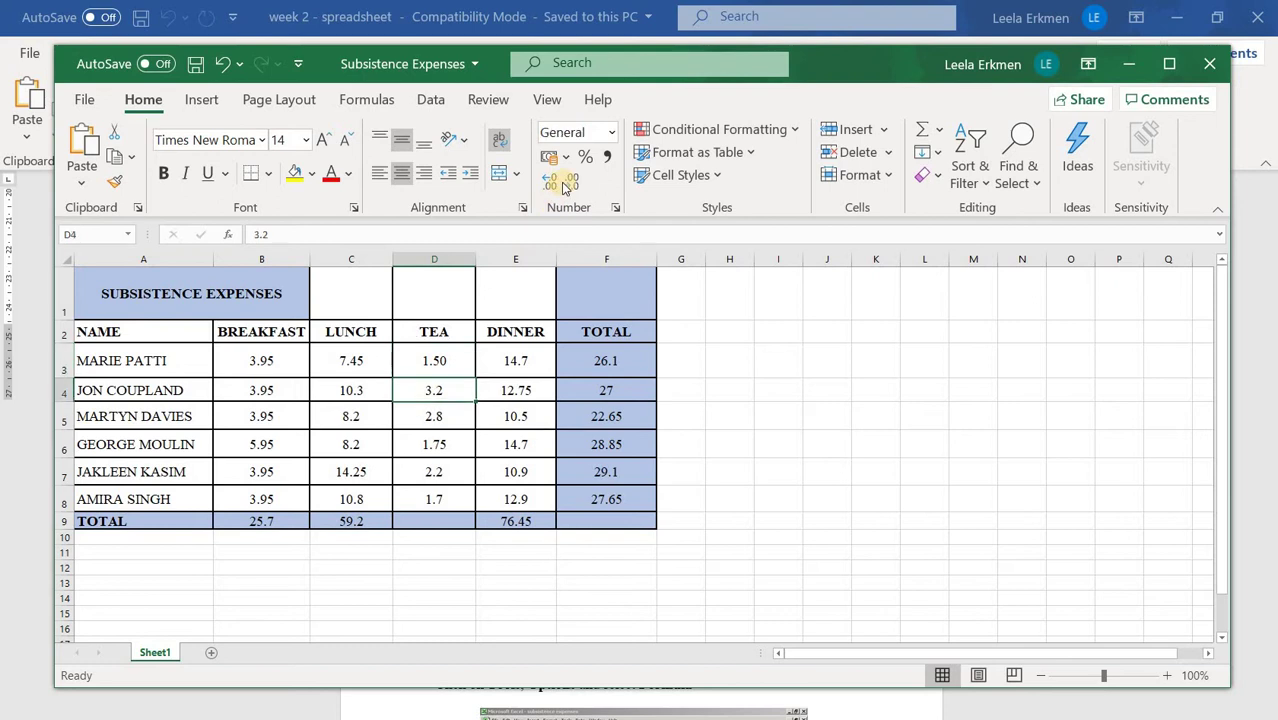
click(565, 187)
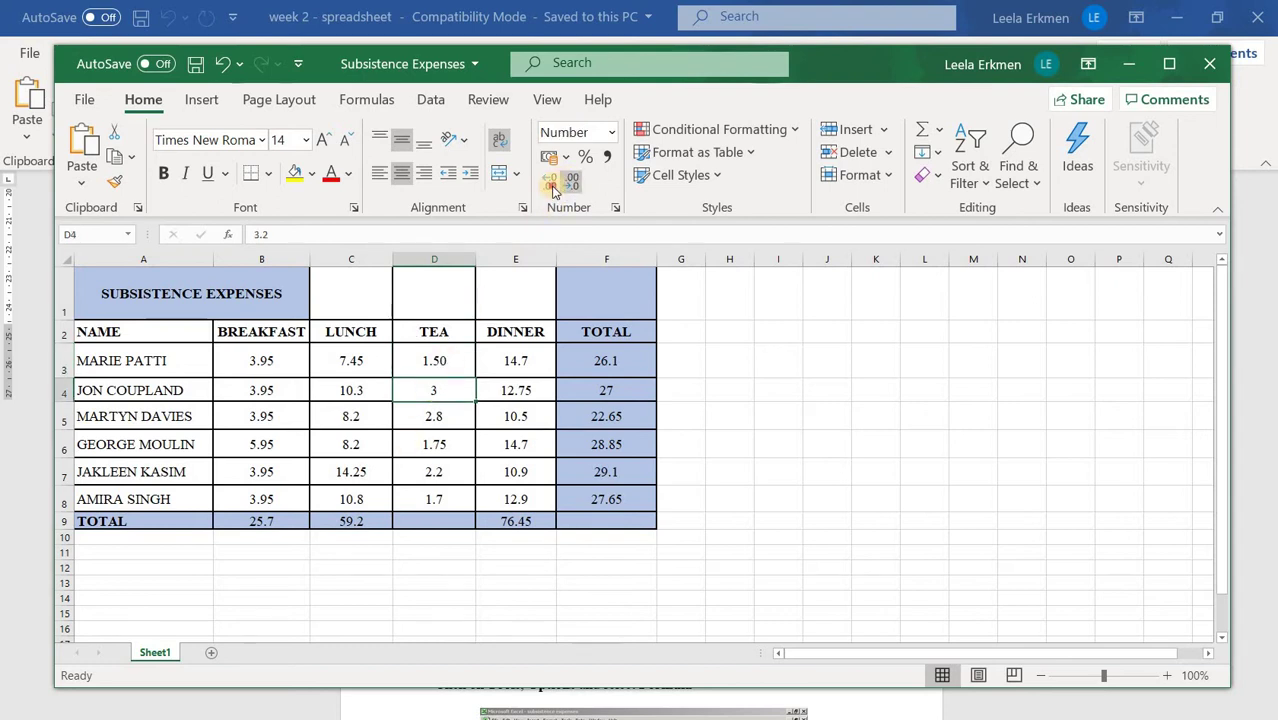
click(552, 185)
click(552, 185)
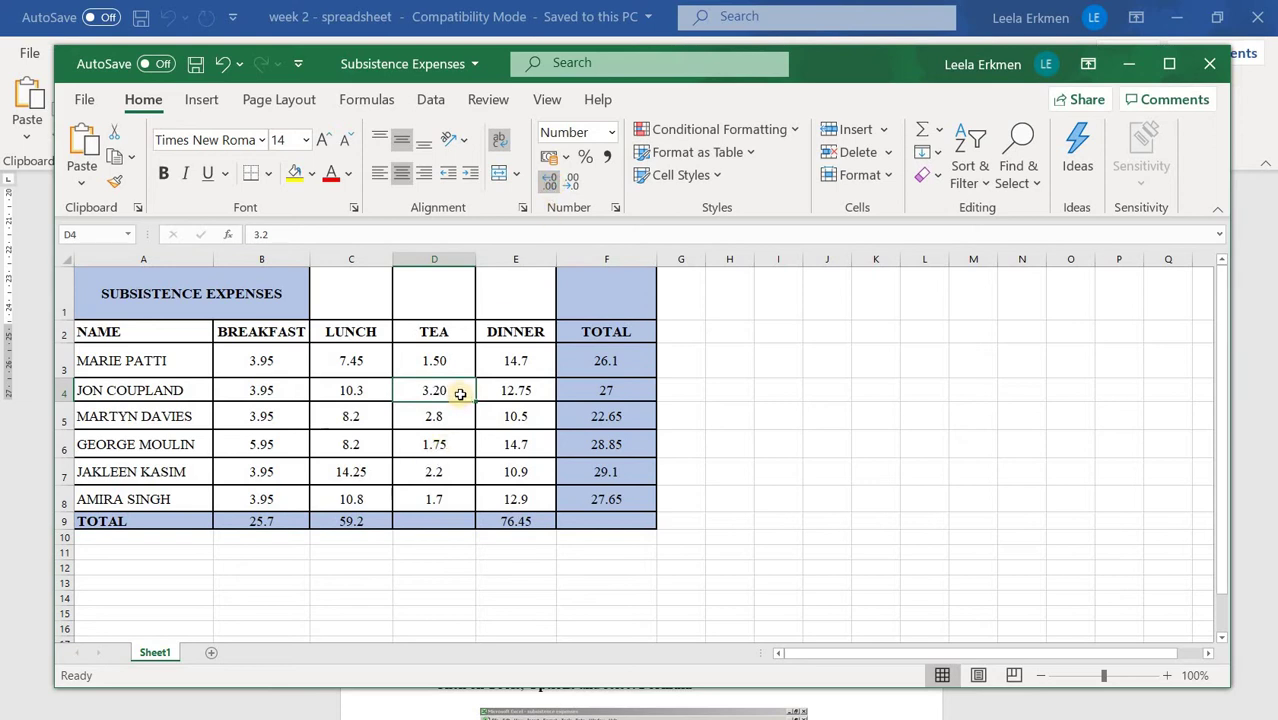
Step: Apply two decimal places to the TEA amounts in the range D4:D8
drag(460, 394, 444, 496)
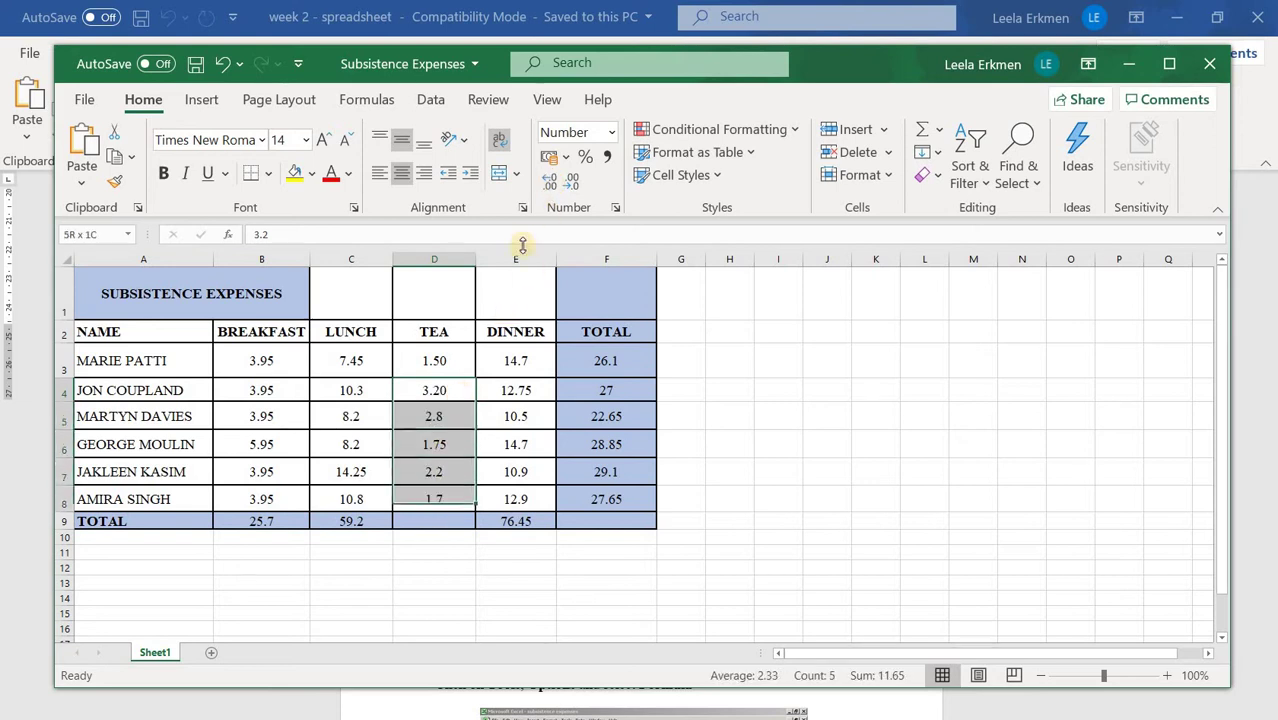
click(558, 182)
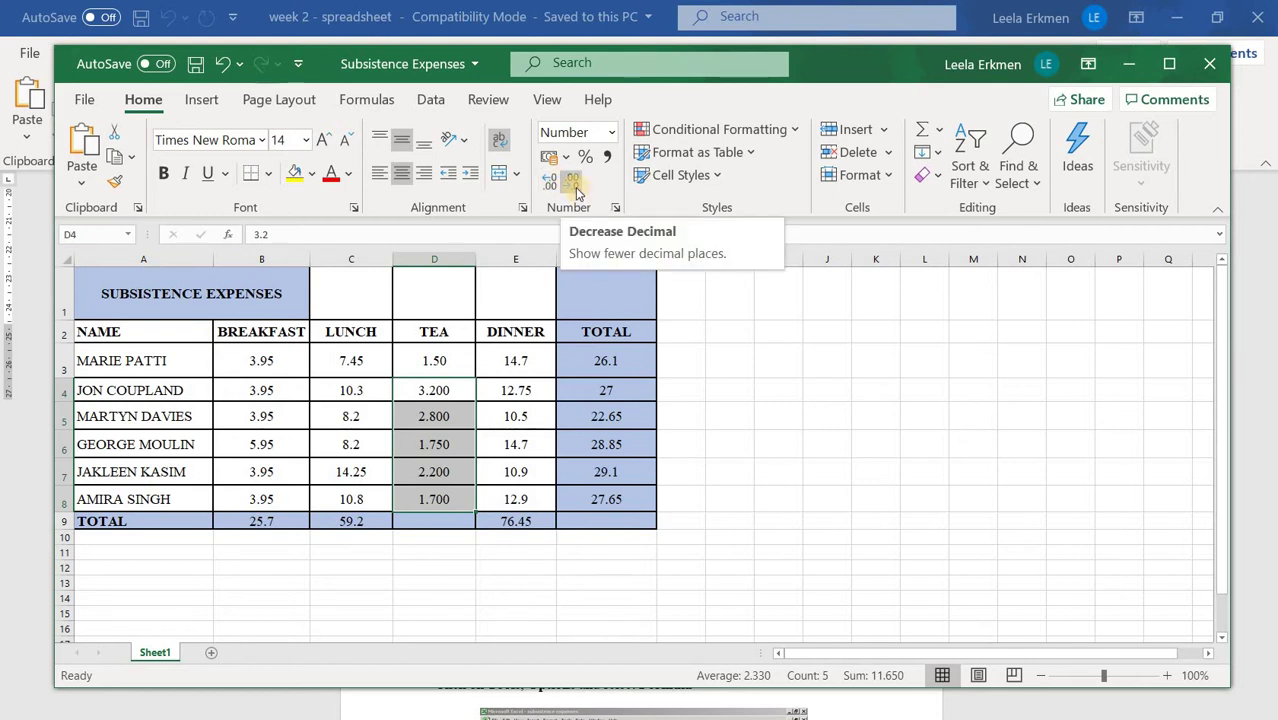
click(576, 190)
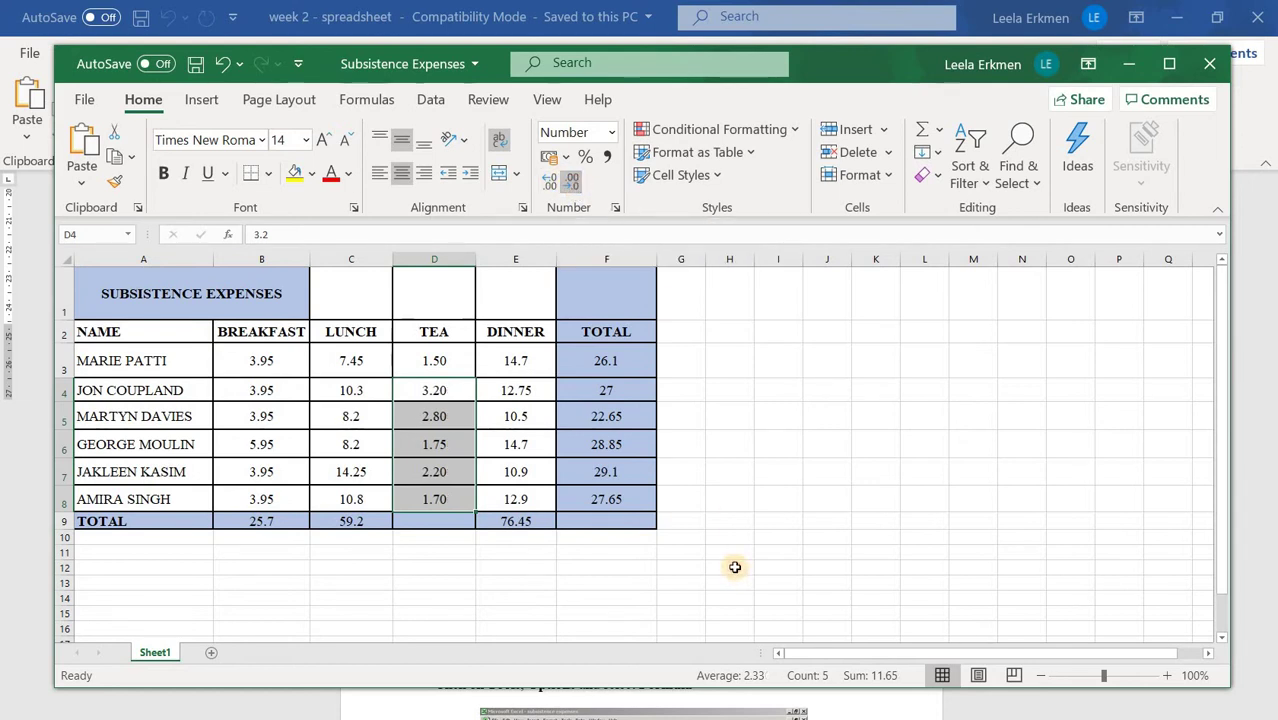
click(733, 567)
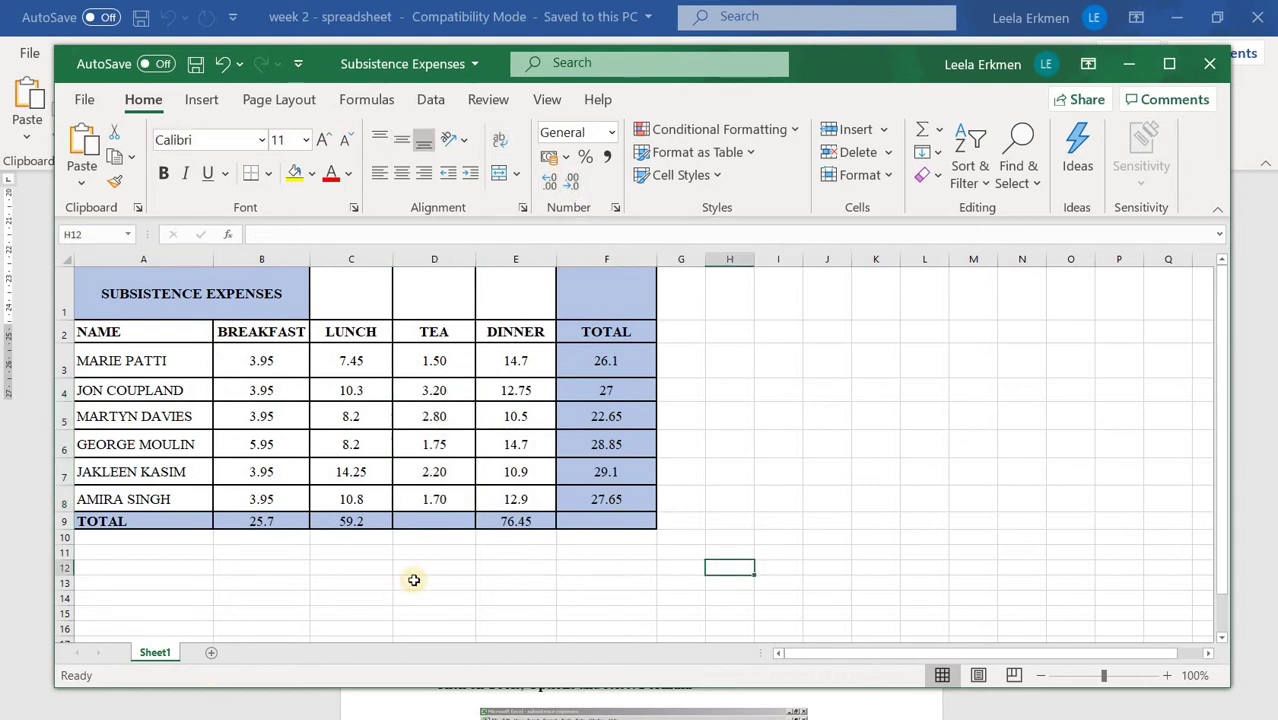
Step: Total the TEA column in D9 with the formula =D3+D4+D5+D6+D7+D8
click(452, 519)
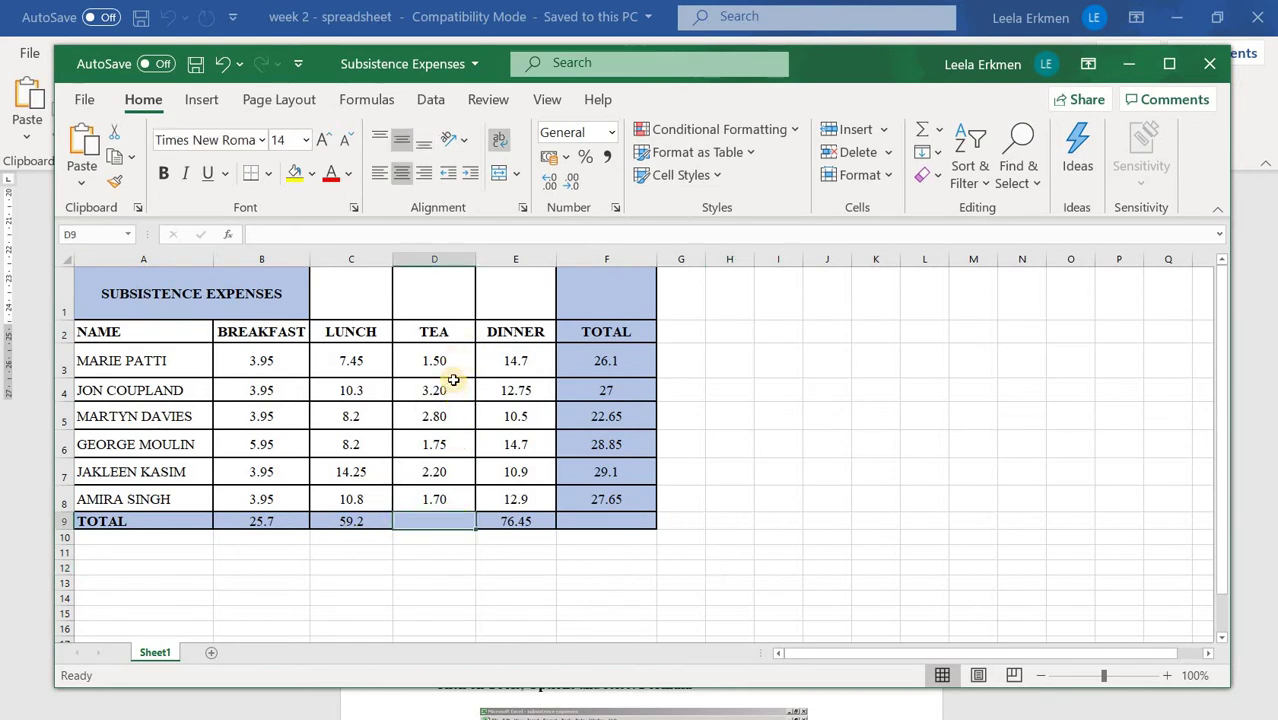
drag(434, 362, 447, 520)
click(447, 520)
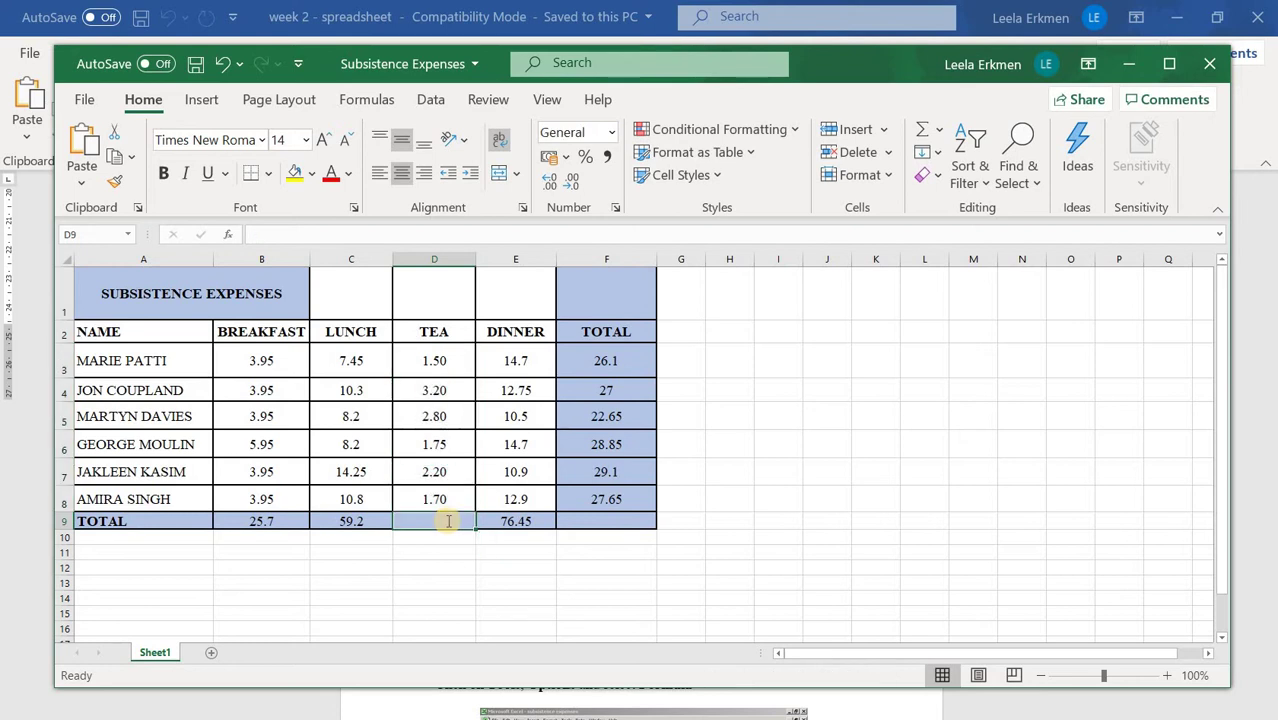
text(=)
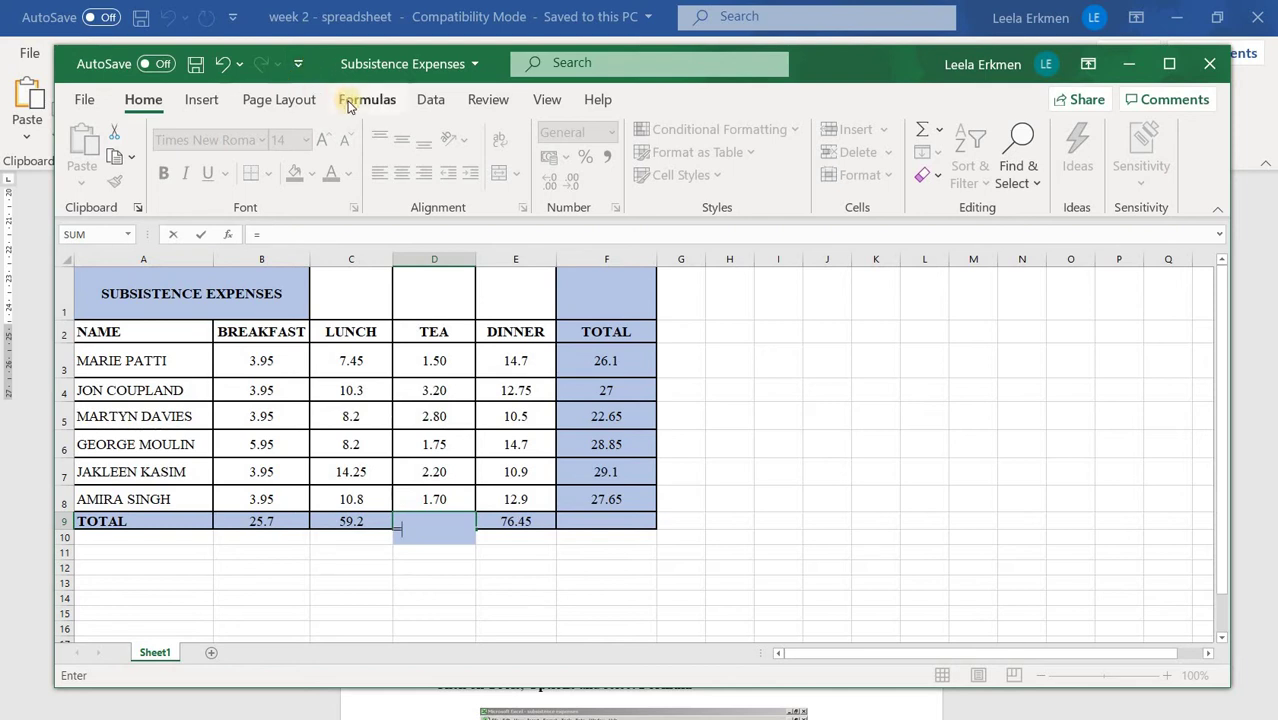
click(450, 361)
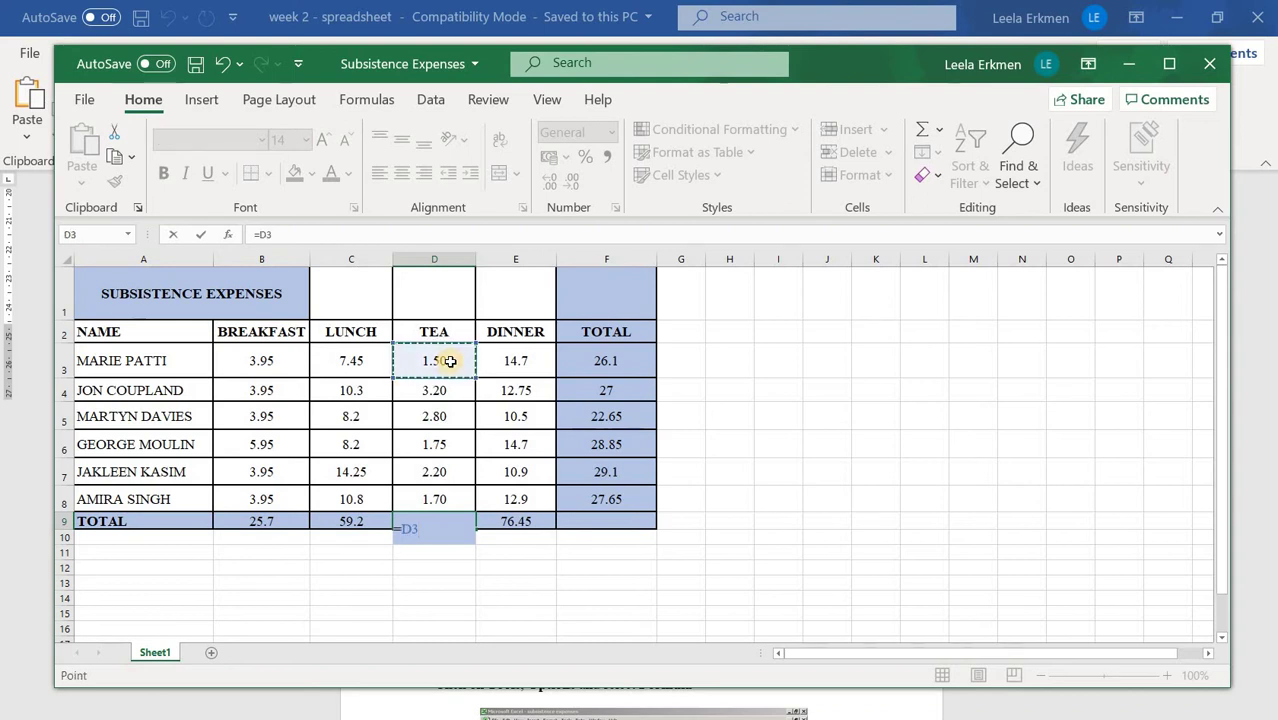
text(+)
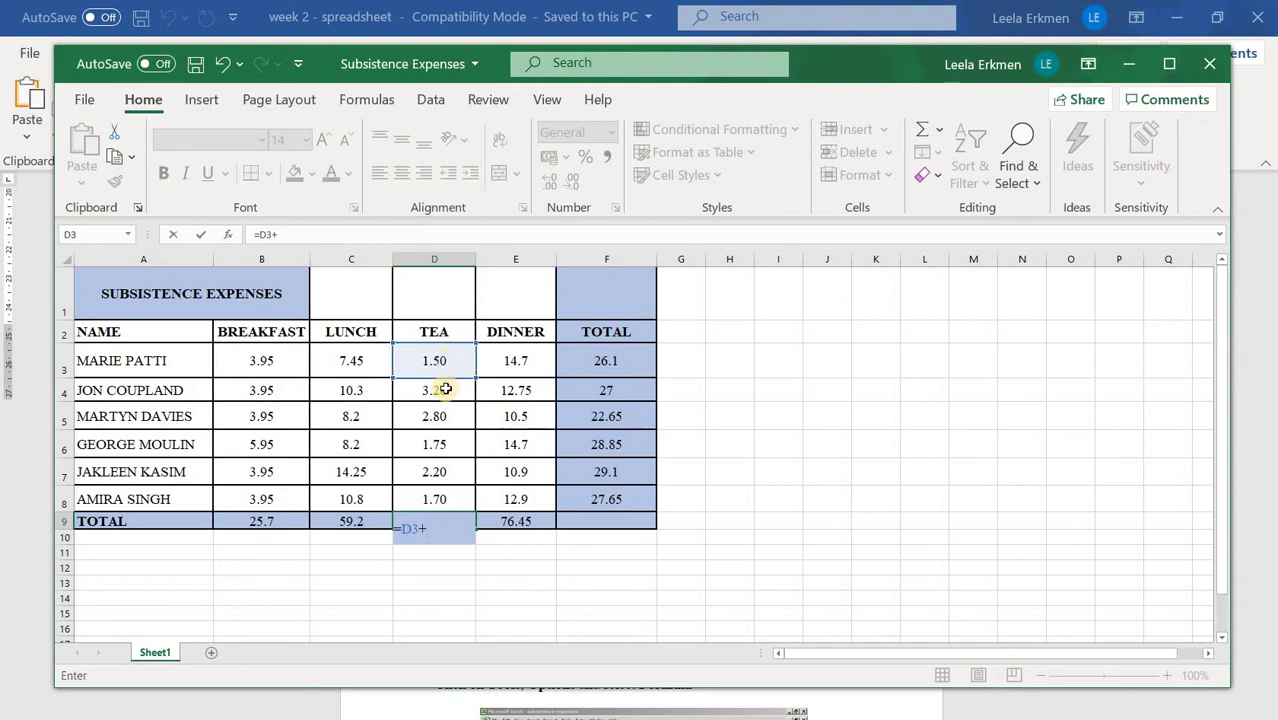
click(443, 390)
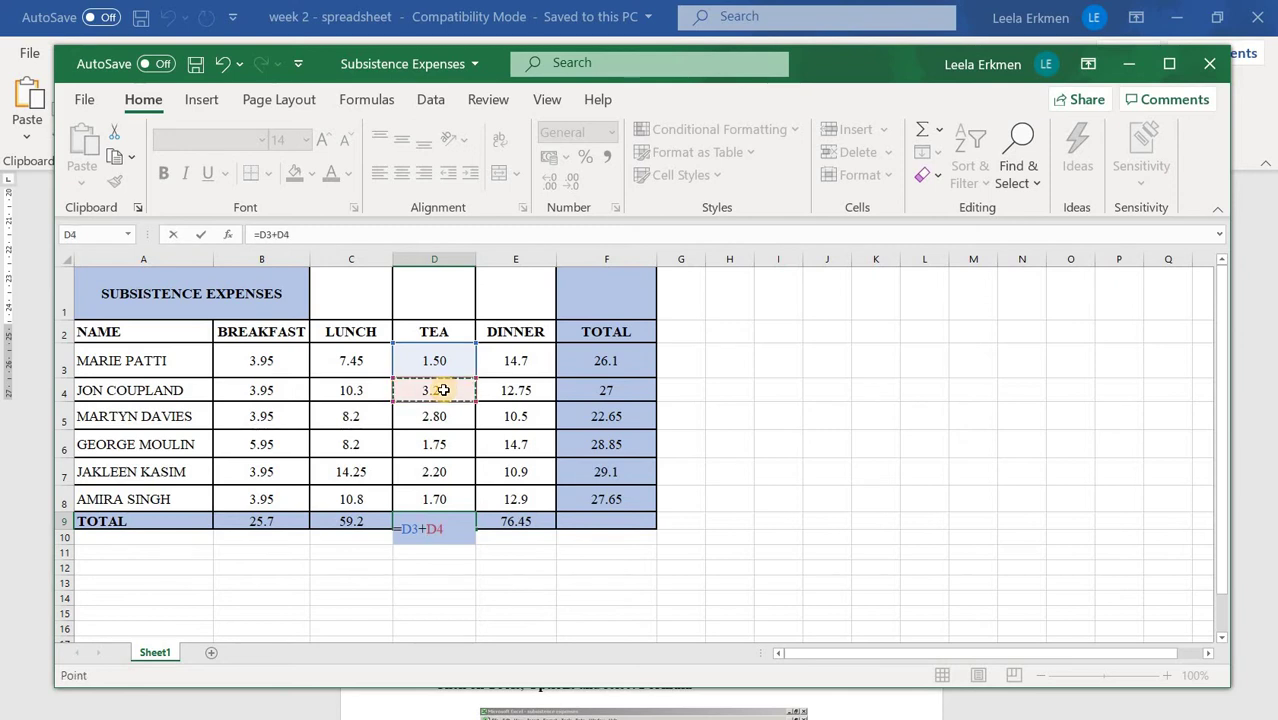
text(+)
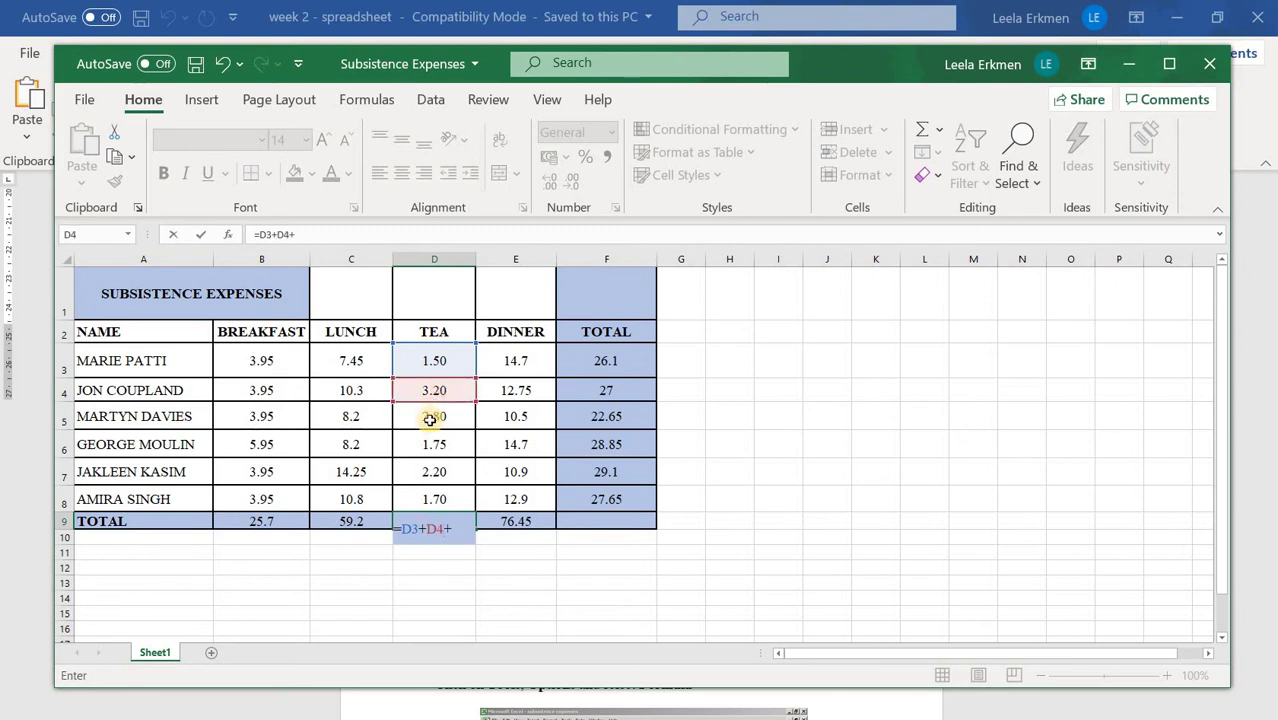
click(430, 420)
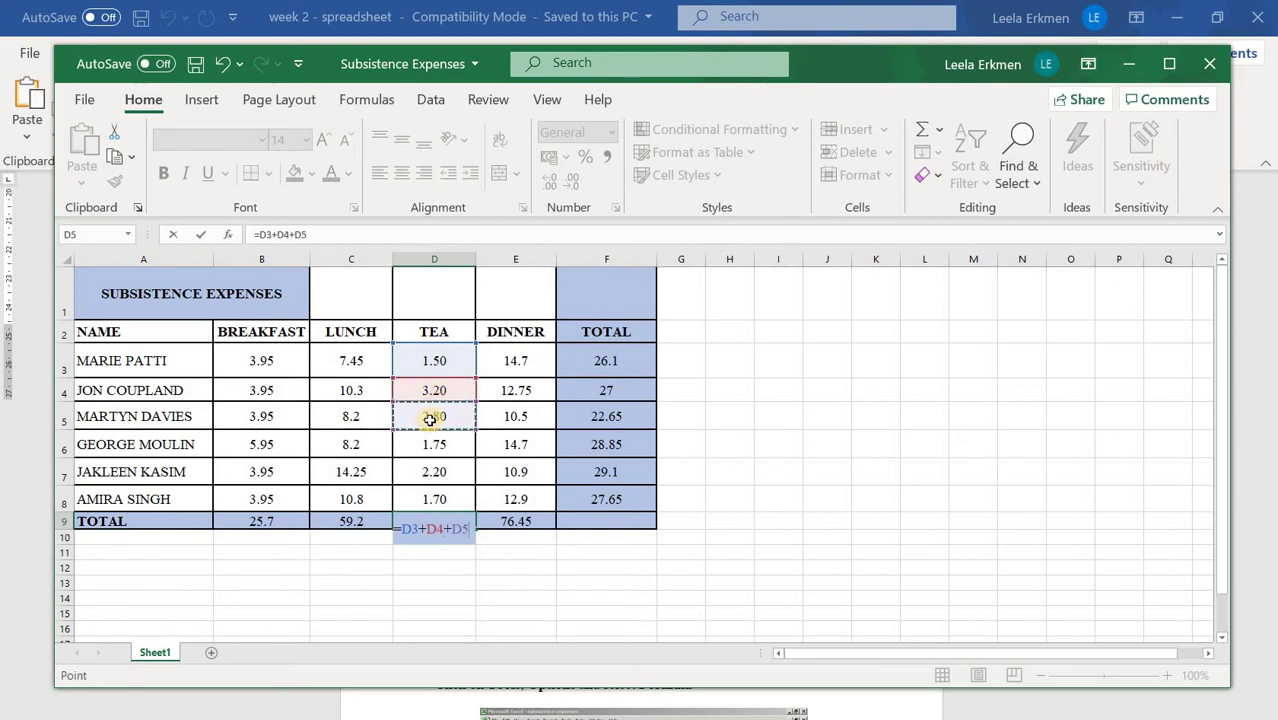
text(+)
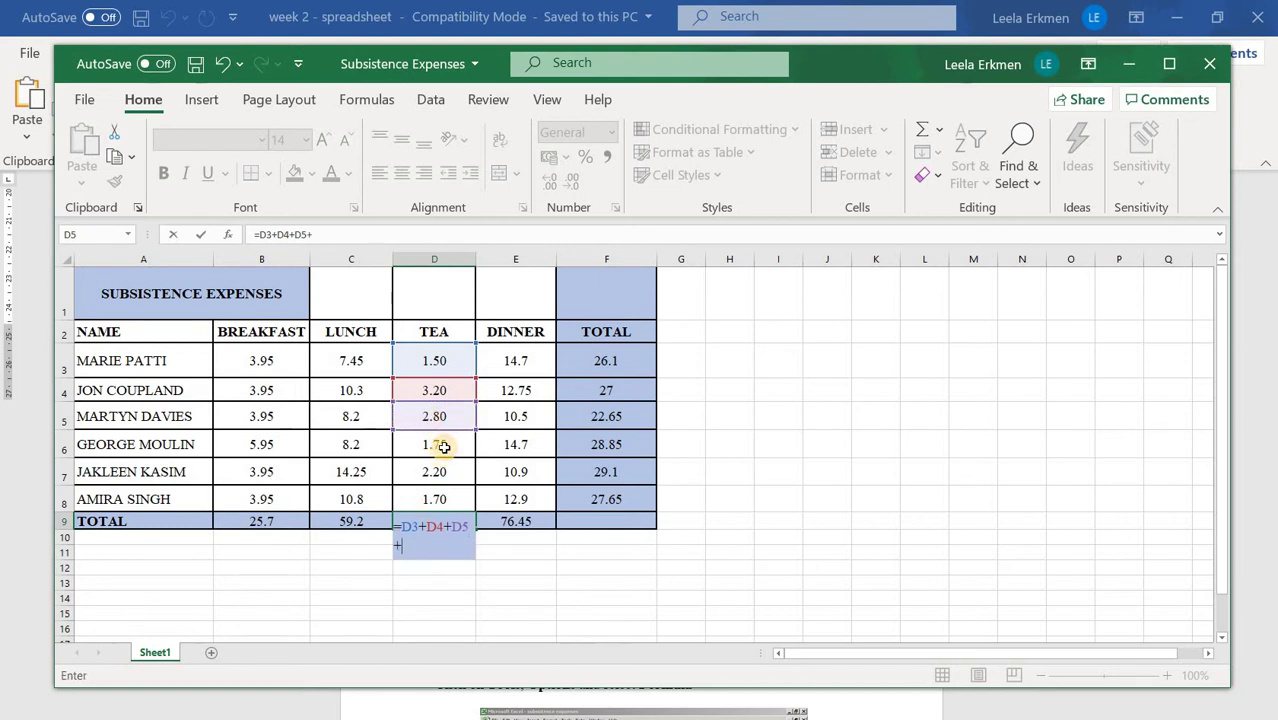
click(443, 447)
text(+)
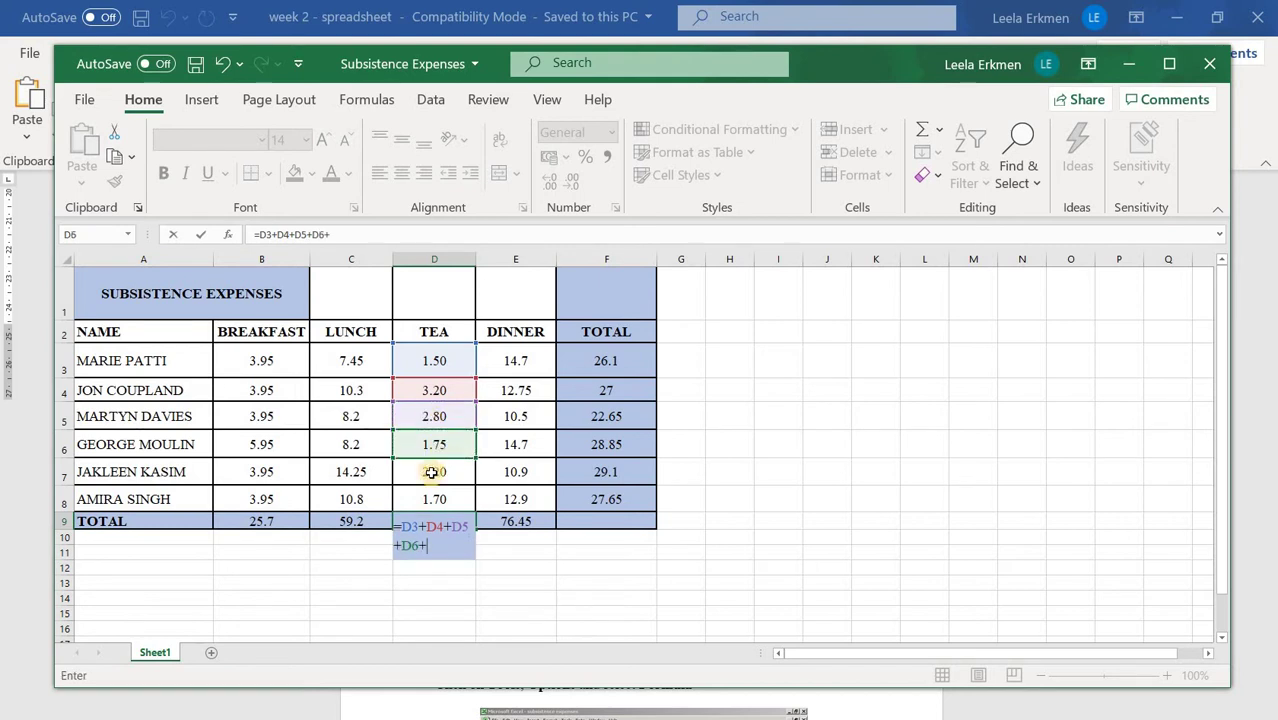
click(431, 474)
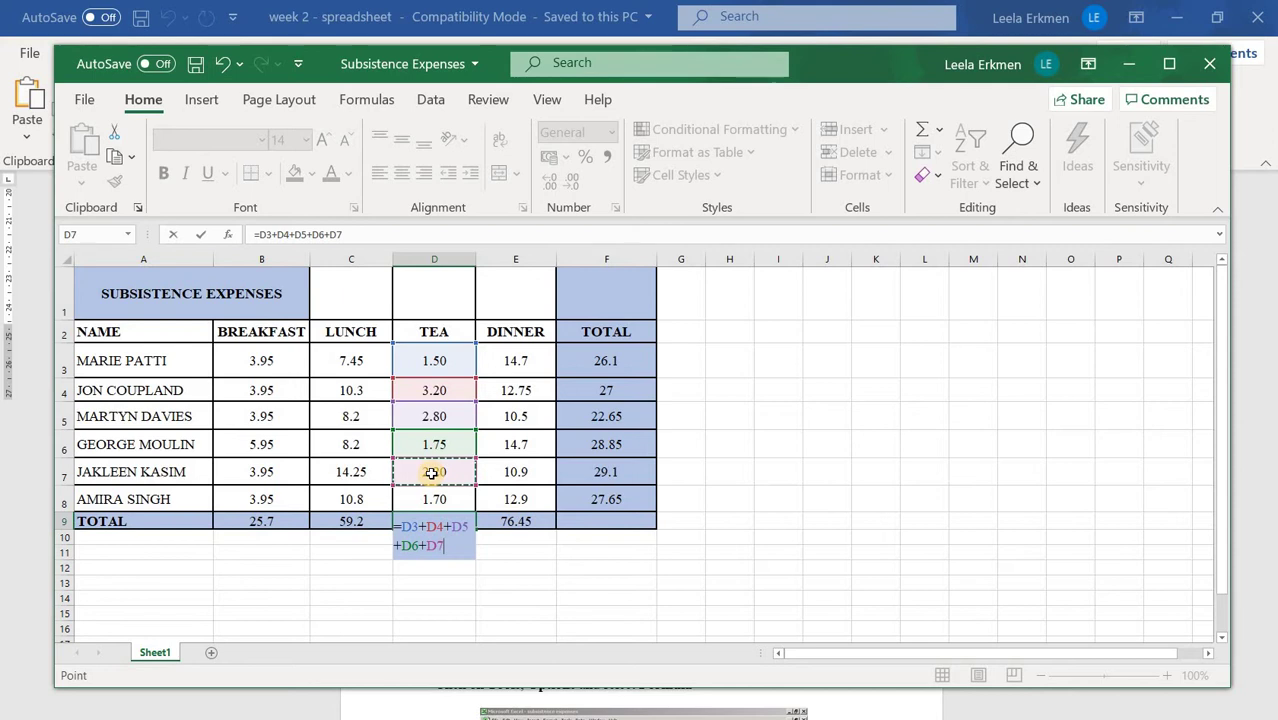
text(+)
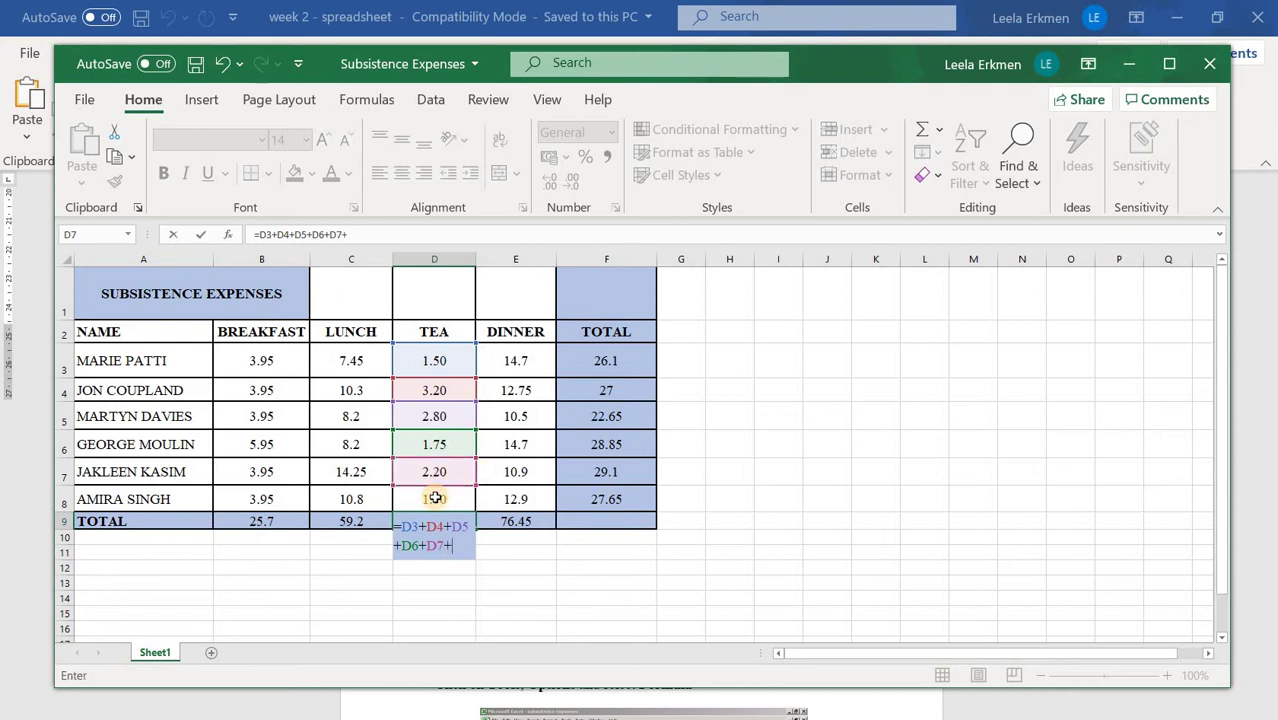
click(435, 498)
key(Return)
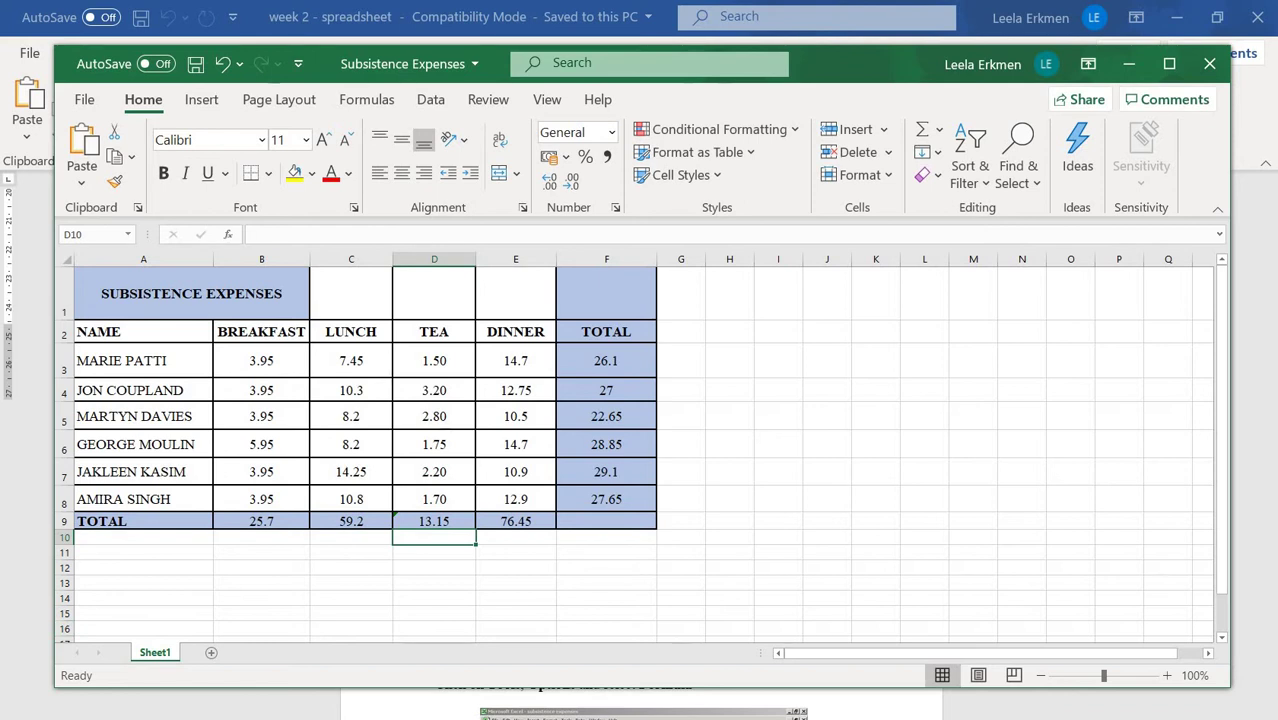
Step: Check instruction 9 in the Word document, return to the Excel workbook and change the F3 formula to =B3+C3+E3+D3
click(727, 718)
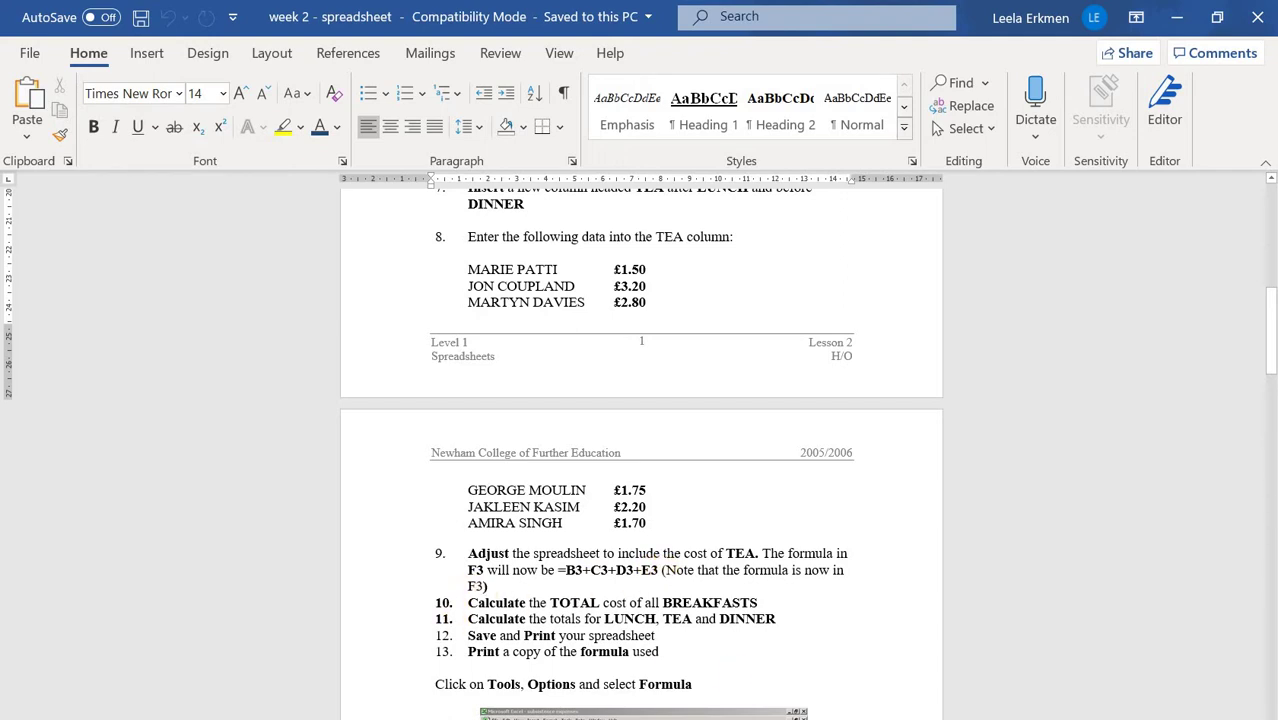
key(alt+Tab)
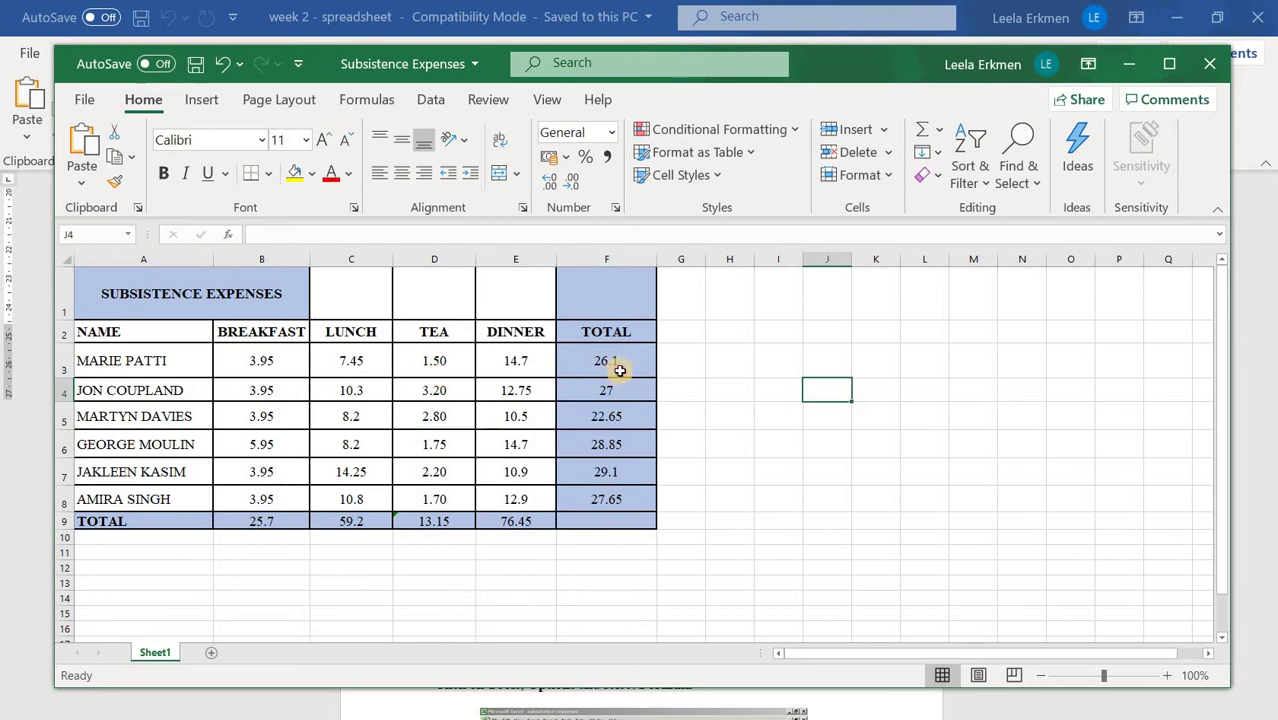
click(615, 368)
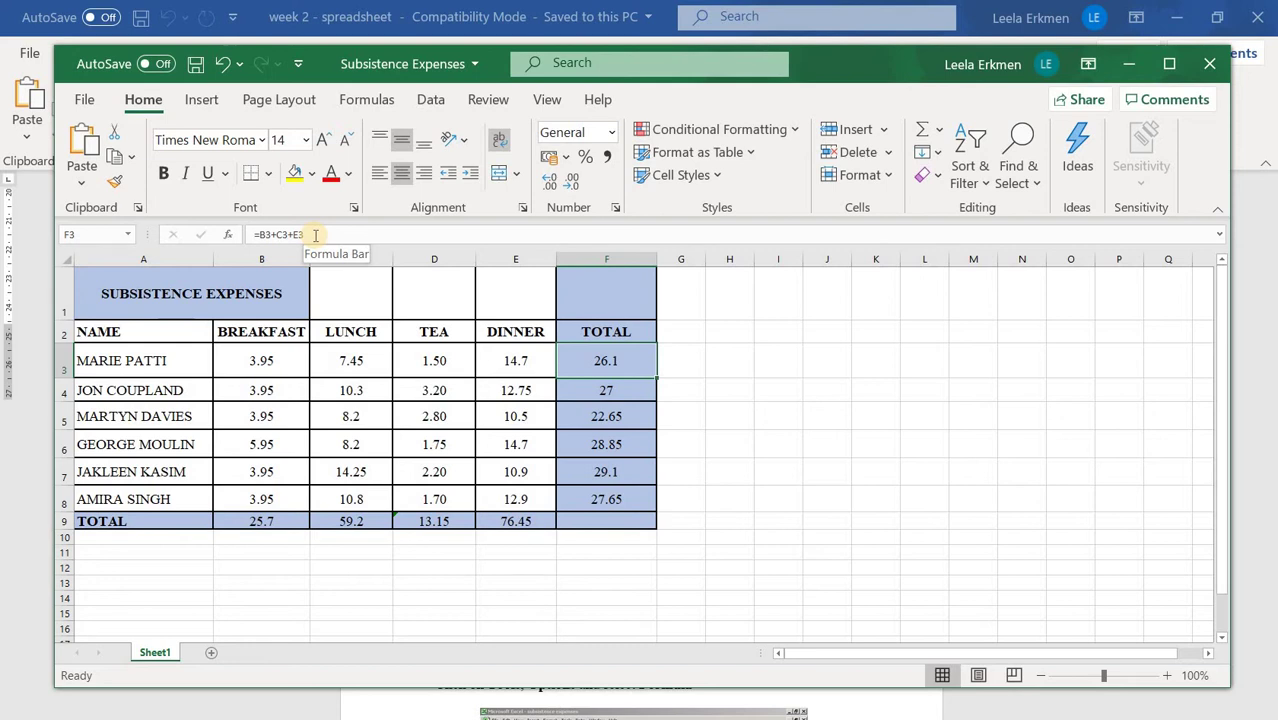
click(315, 234)
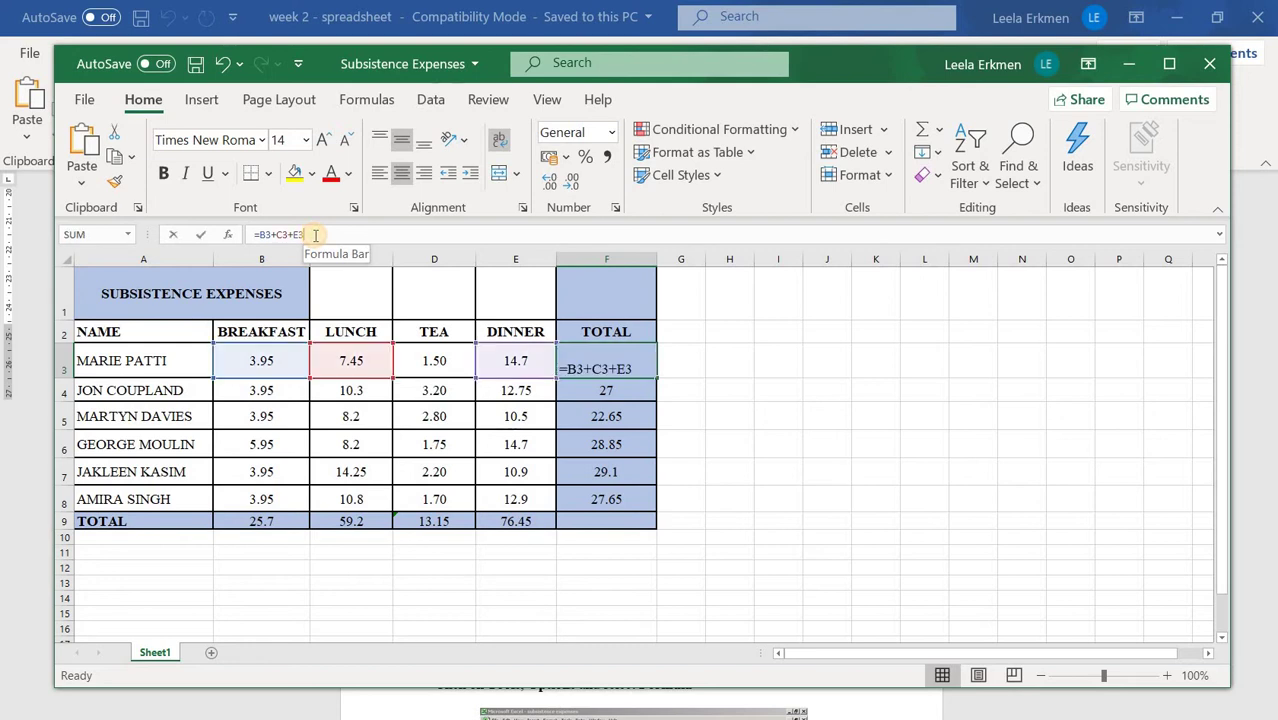
click(639, 366)
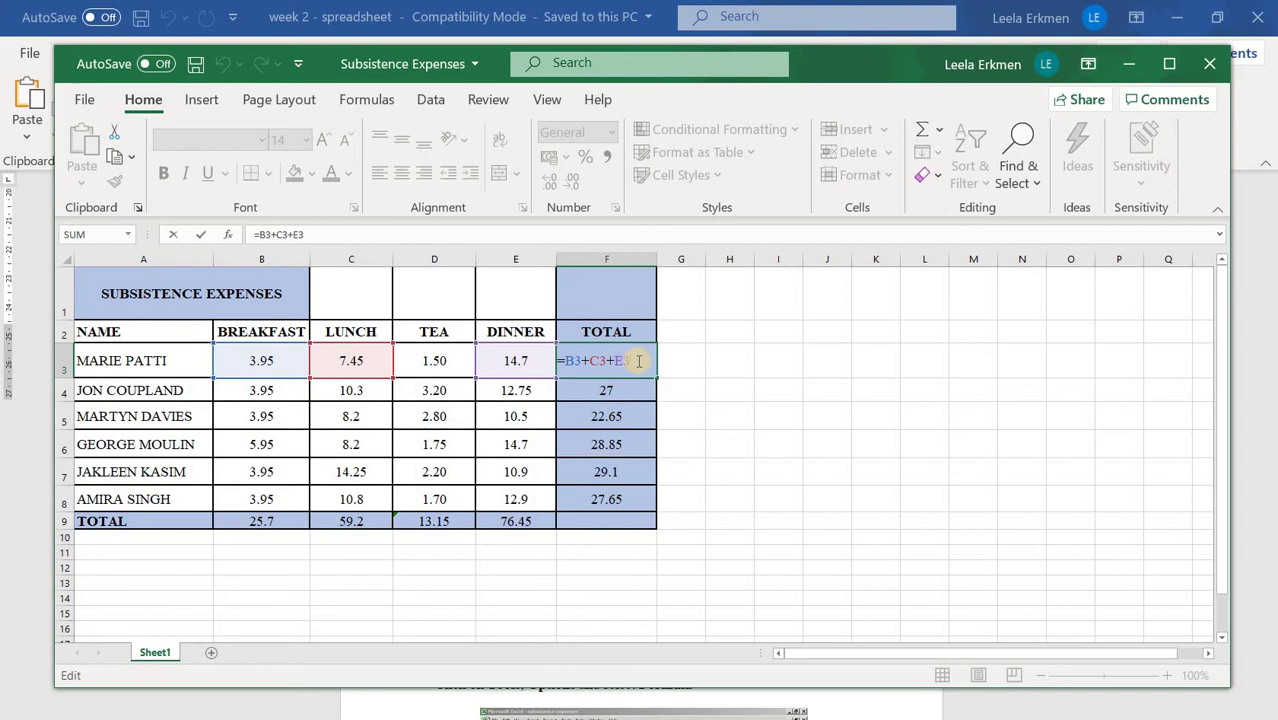
text(+d3)
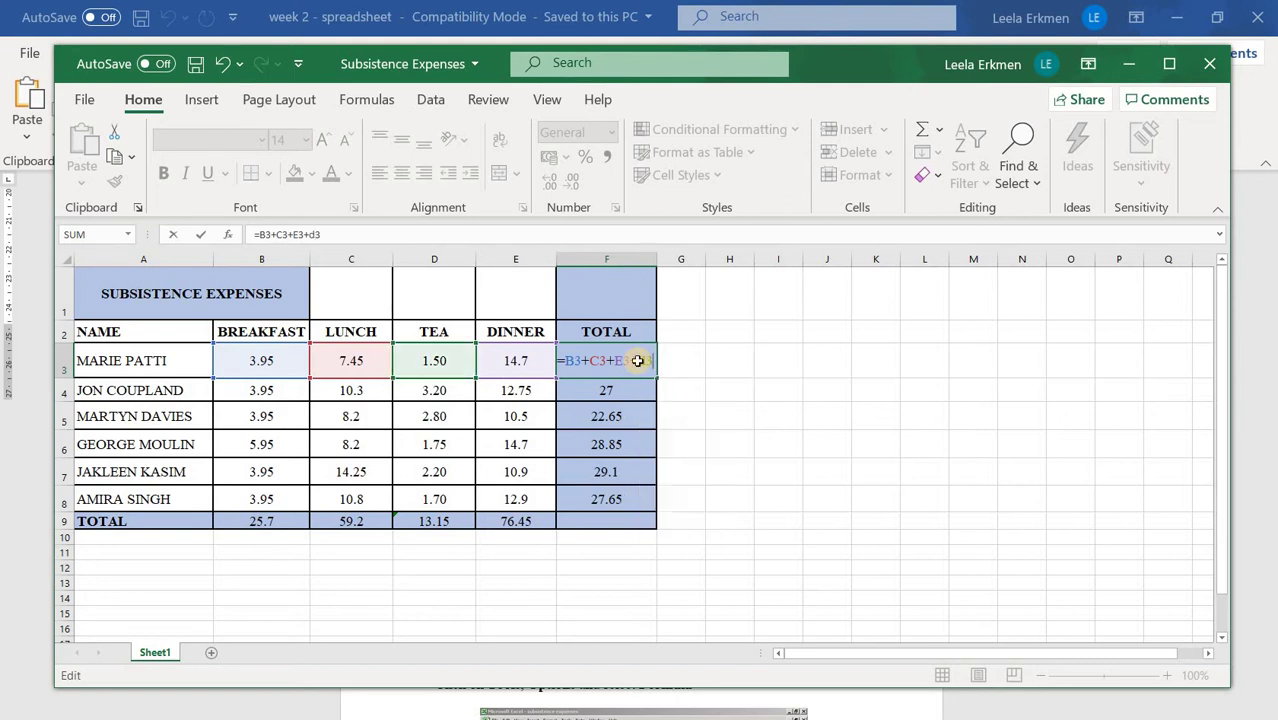
key(Return)
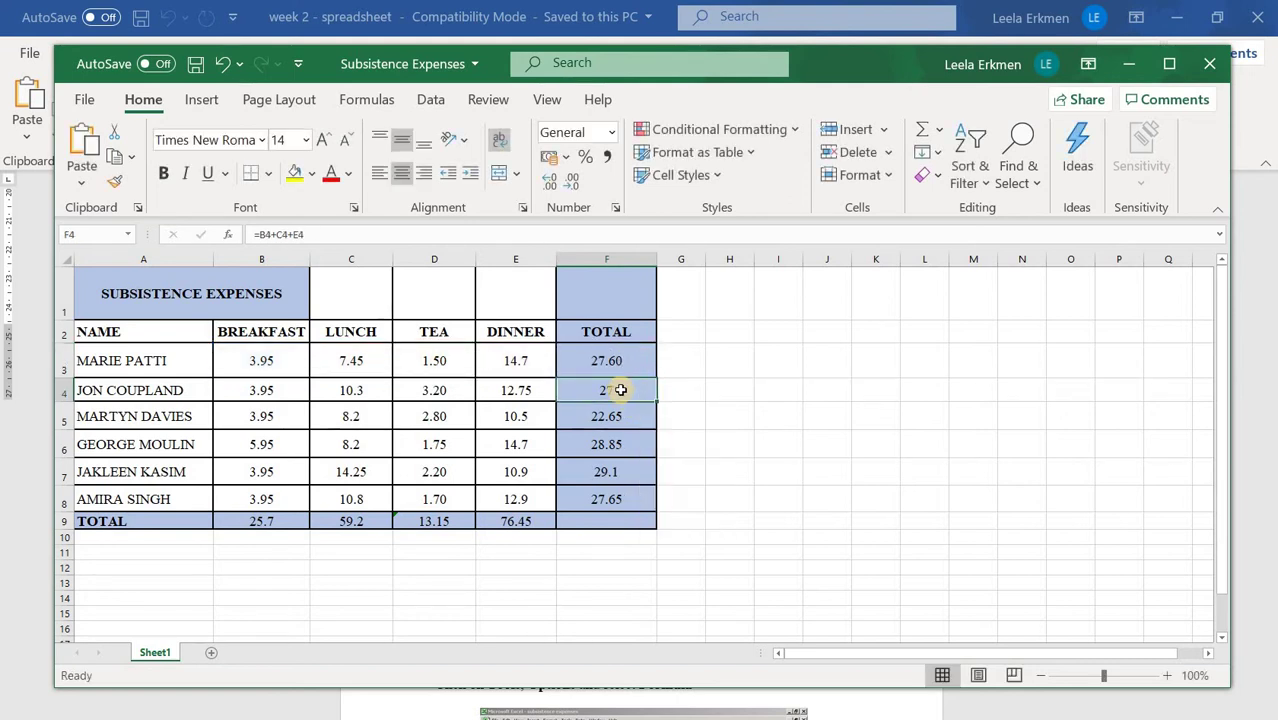
Step: Add the TEA cost to the second person's total by changing the F4 formula to =B4+C4+E4+D4
double_click(621, 390)
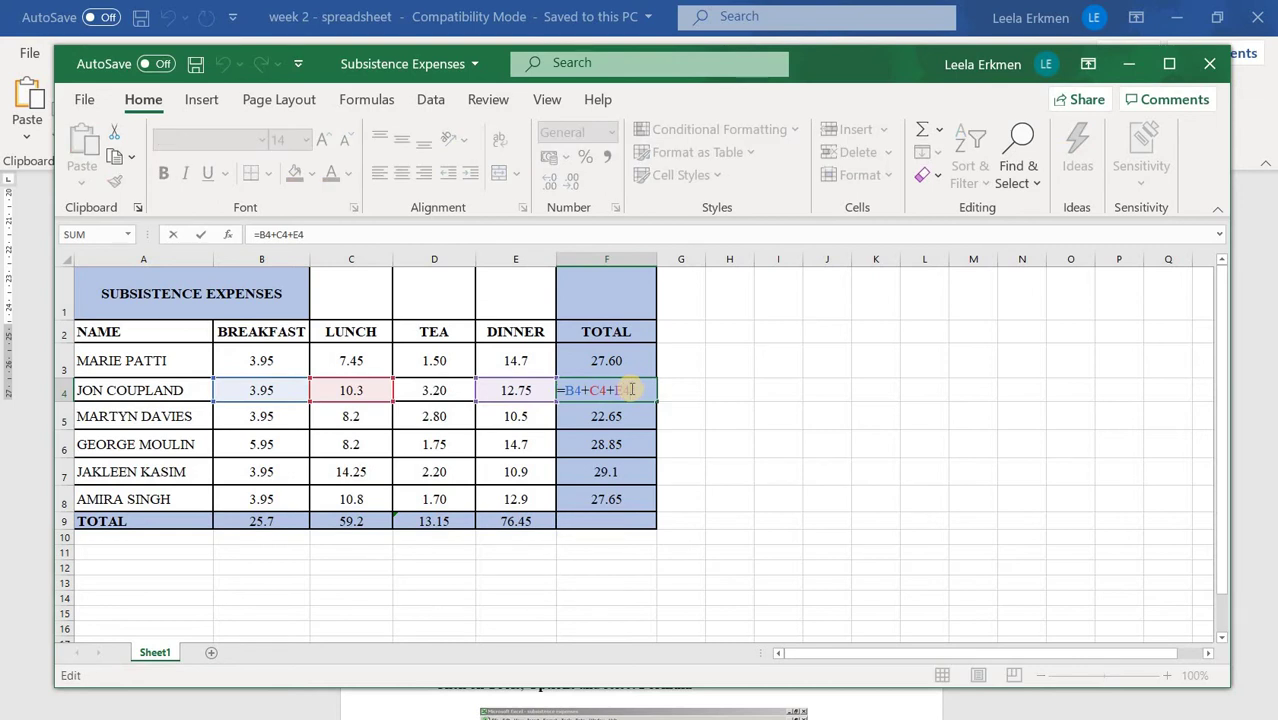
click(715, 408)
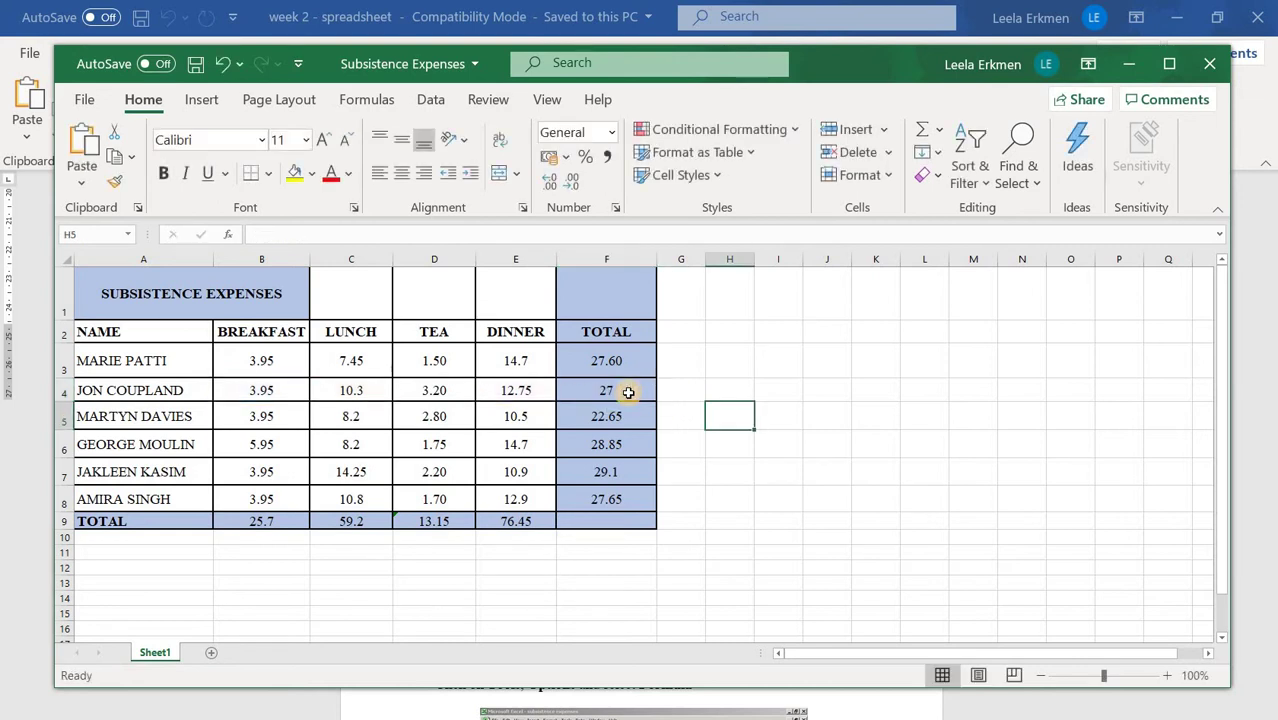
click(628, 392)
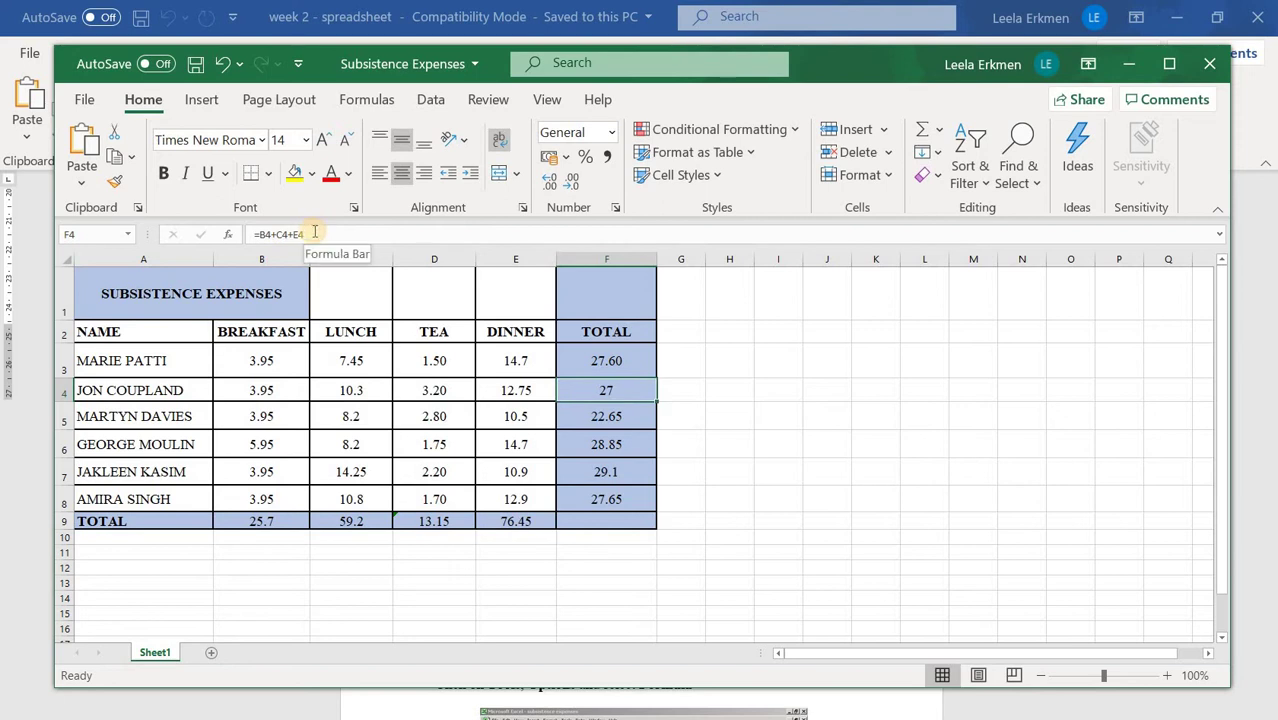
click(316, 233)
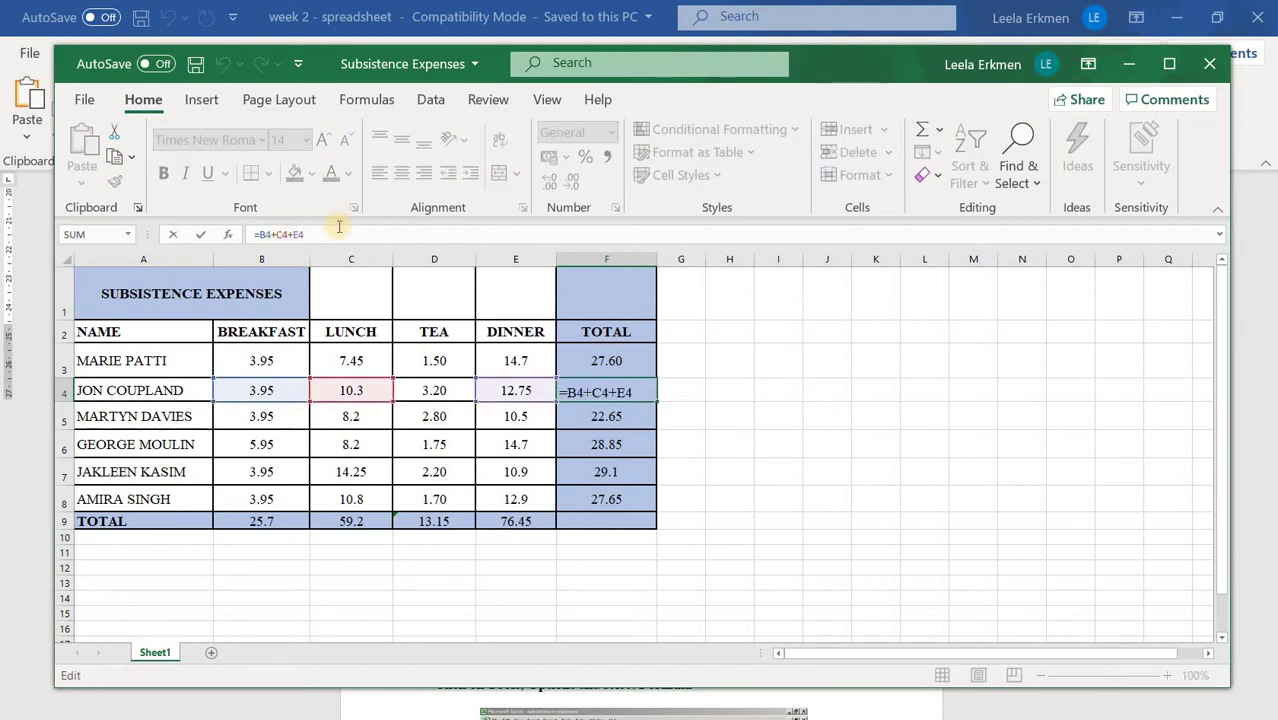
text(+)
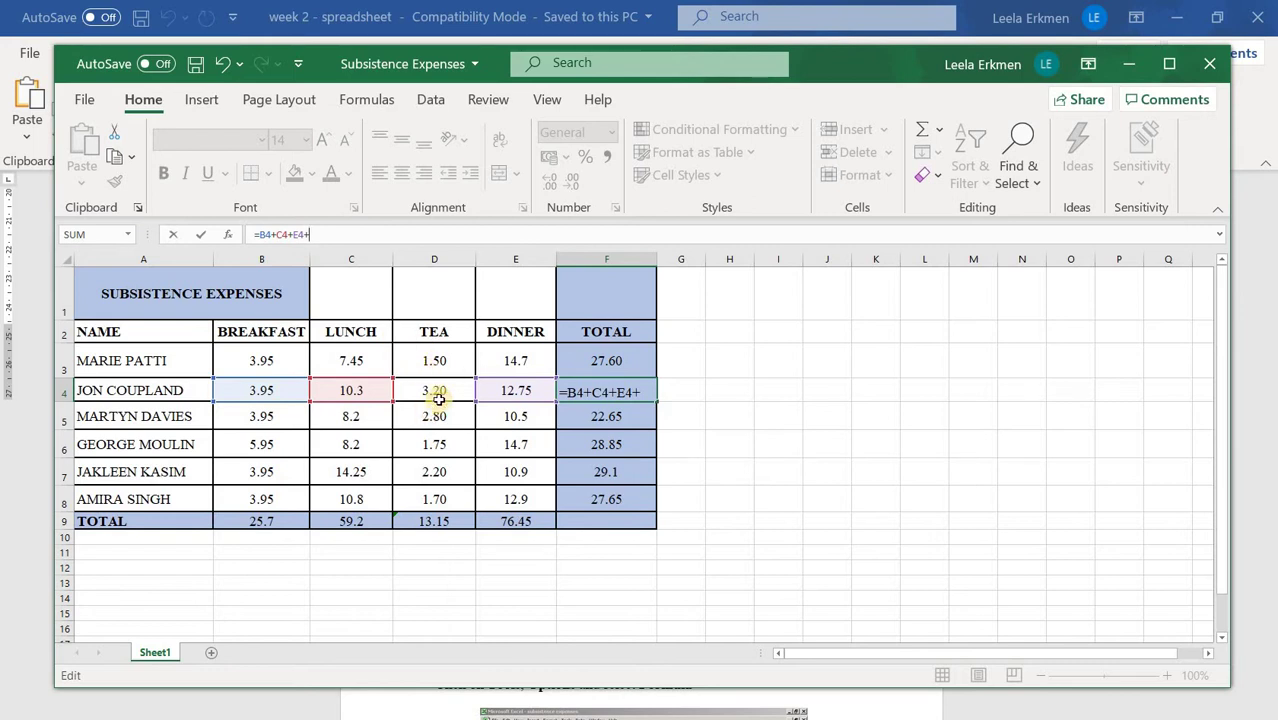
text(d4)
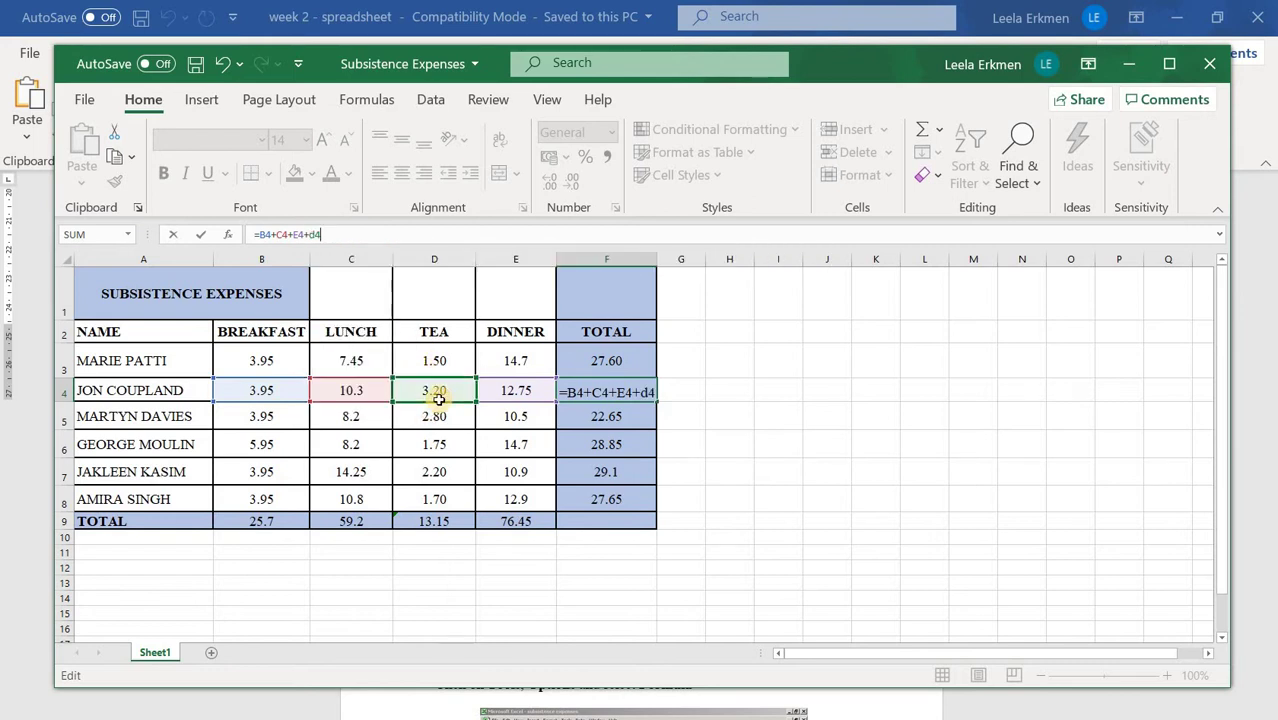
key(Return)
Step: Copy the F4 total formula down through F8
click(648, 397)
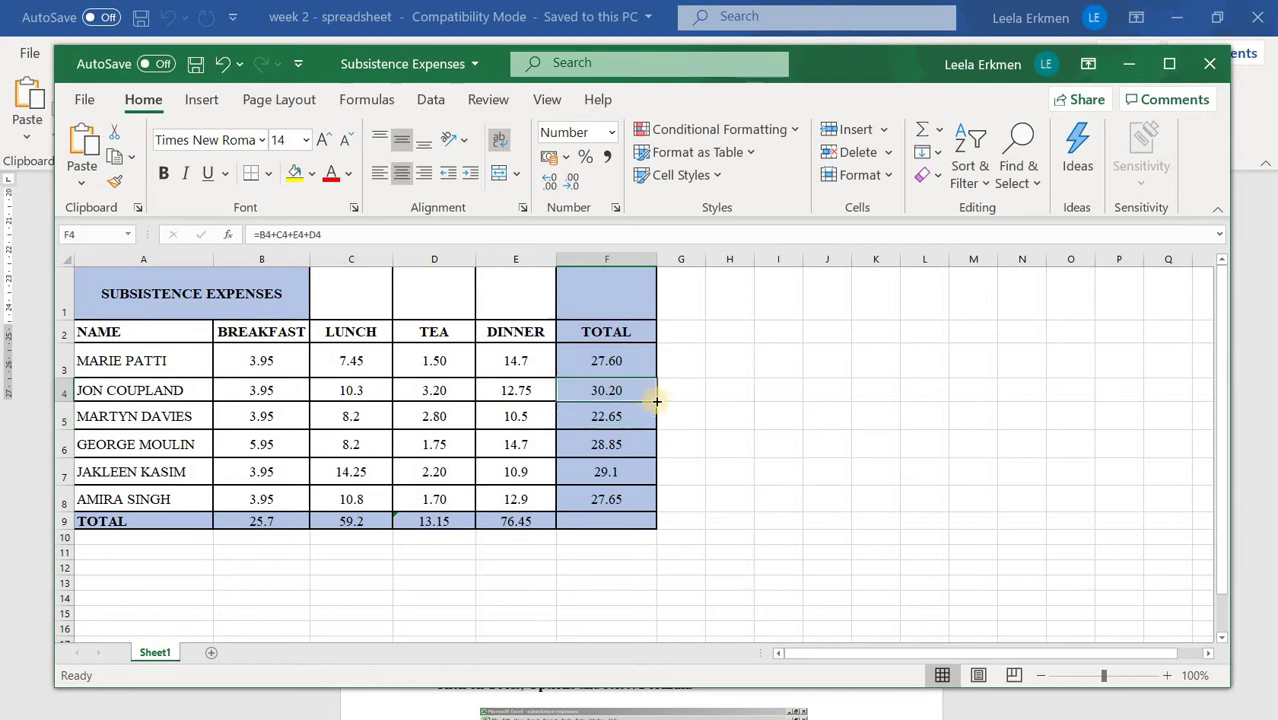
drag(657, 402, 941, 517)
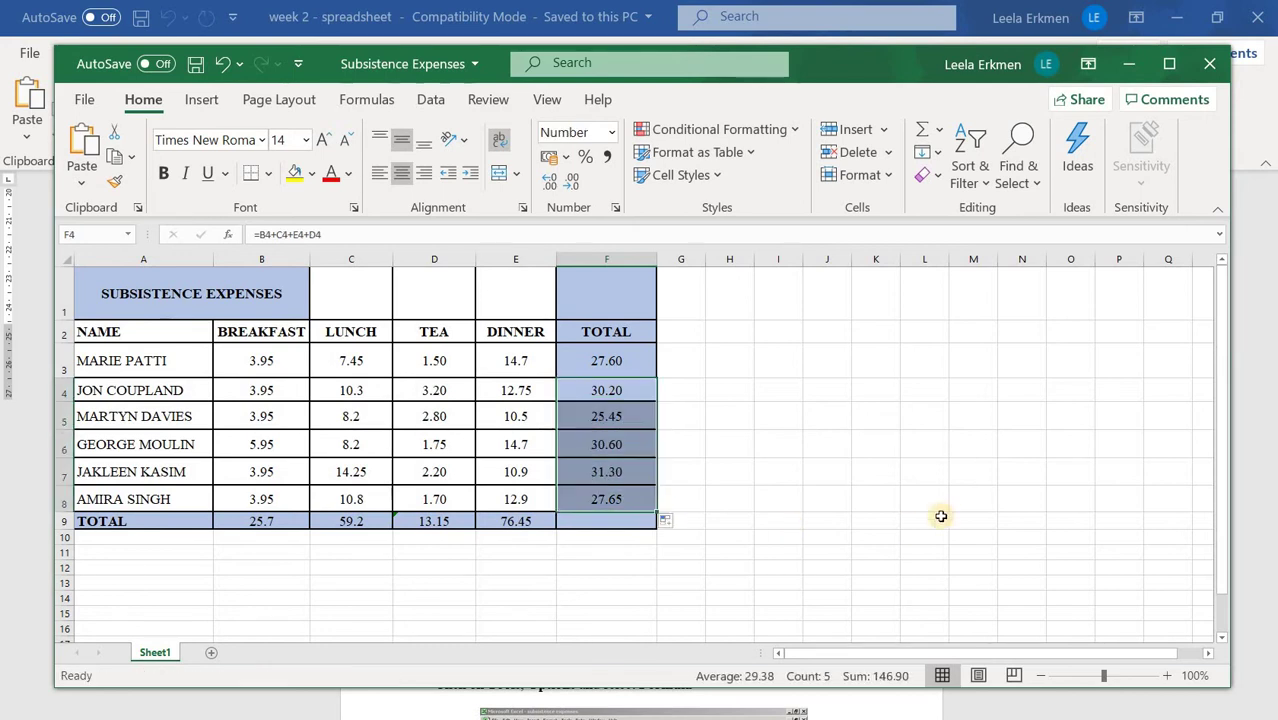
click(939, 517)
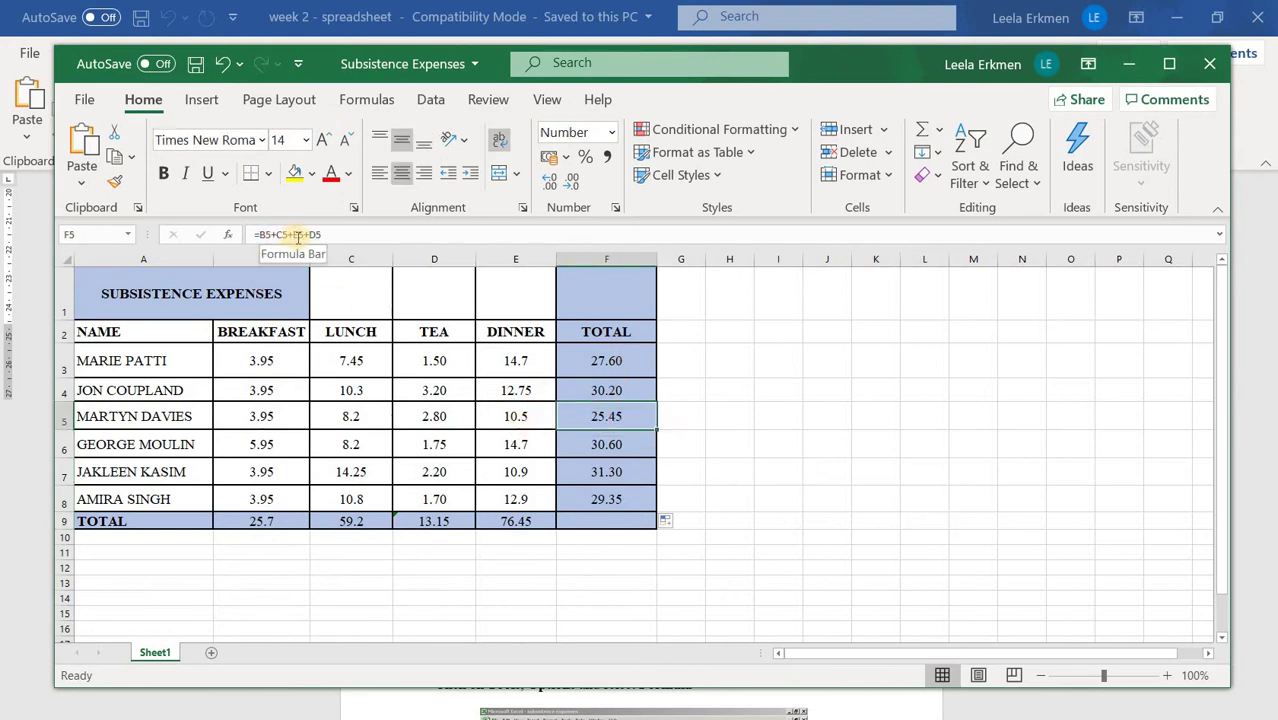
Step: Inspect the copied total formulas in F6, F7 and F8 for the correct row references, ending on cell F9
click(575, 439)
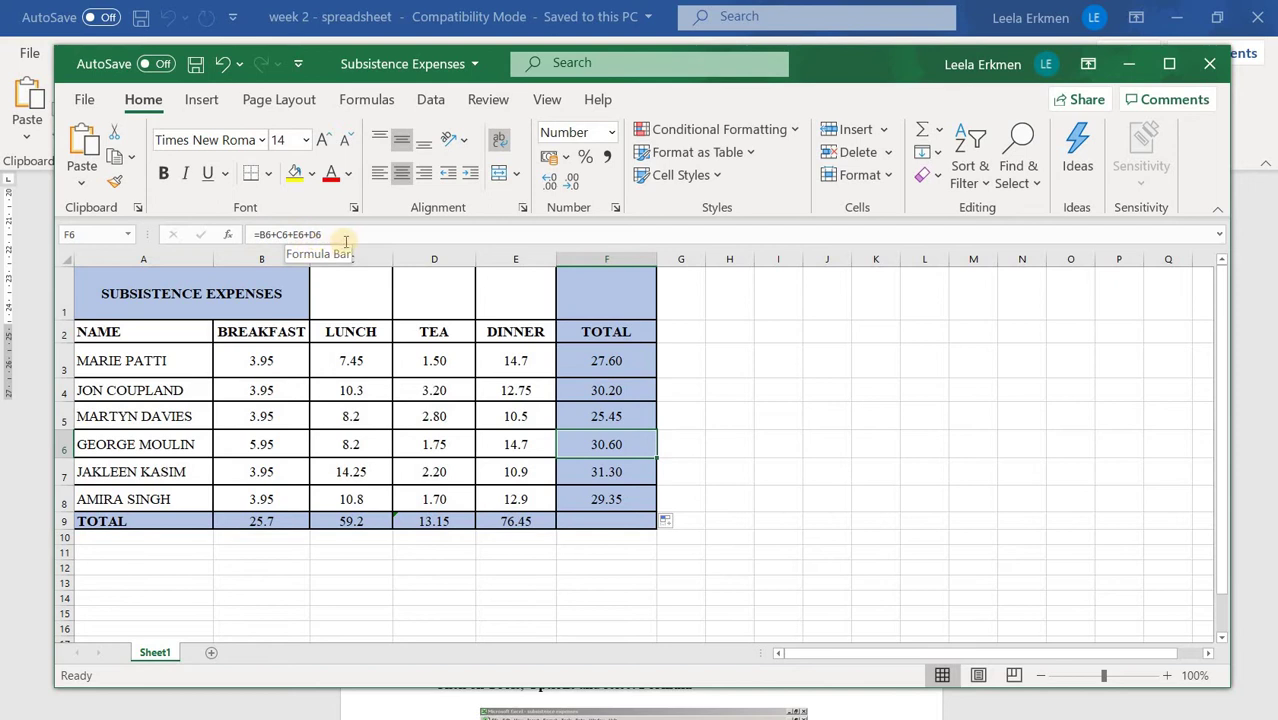
click(607, 471)
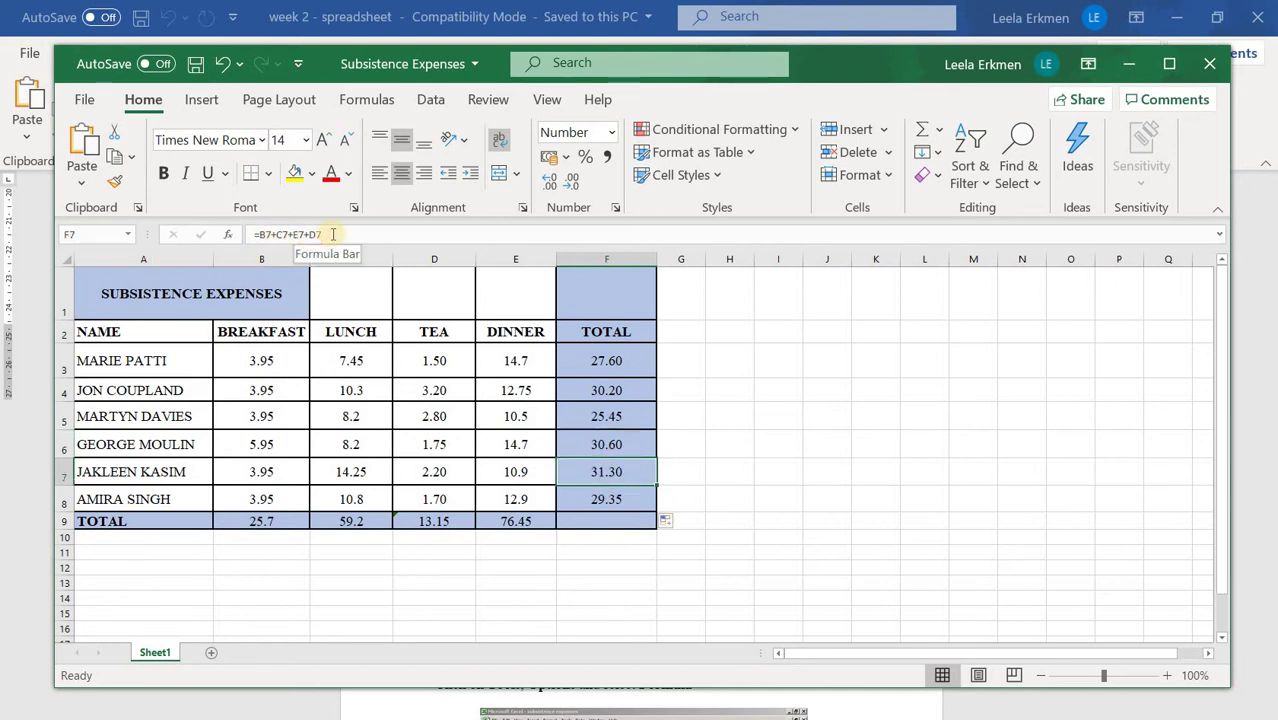
click(603, 499)
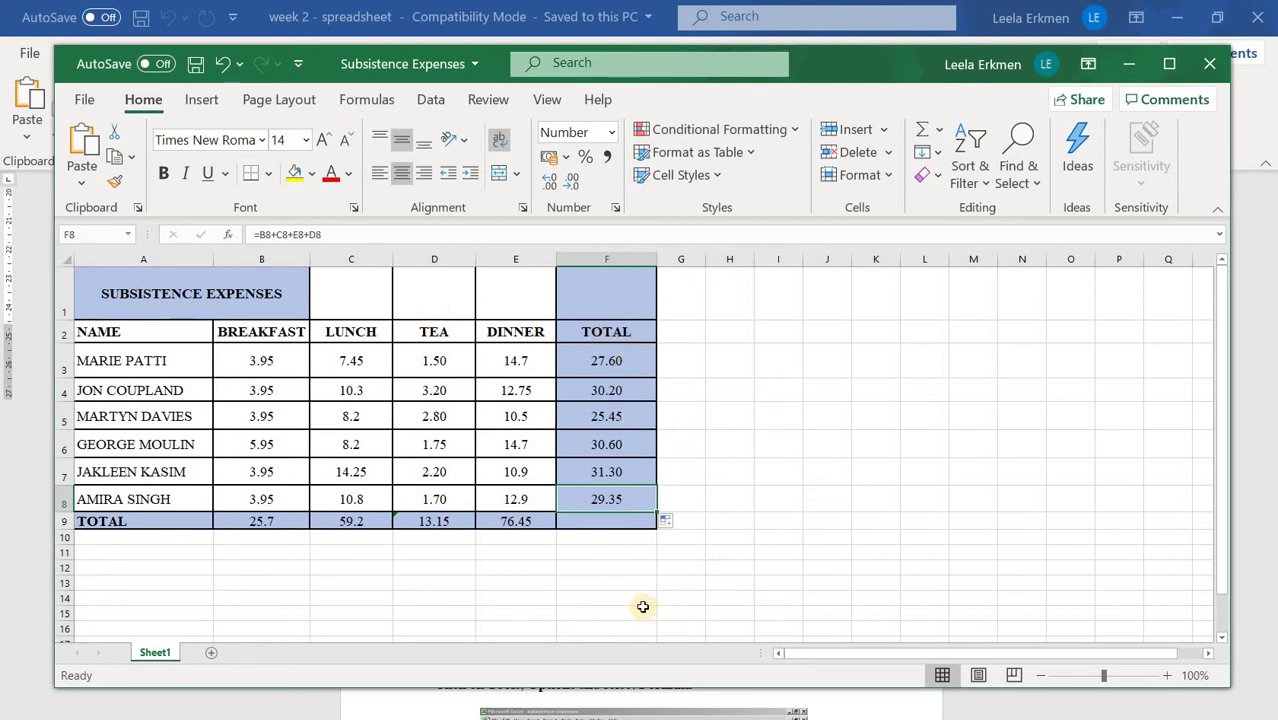
click(604, 528)
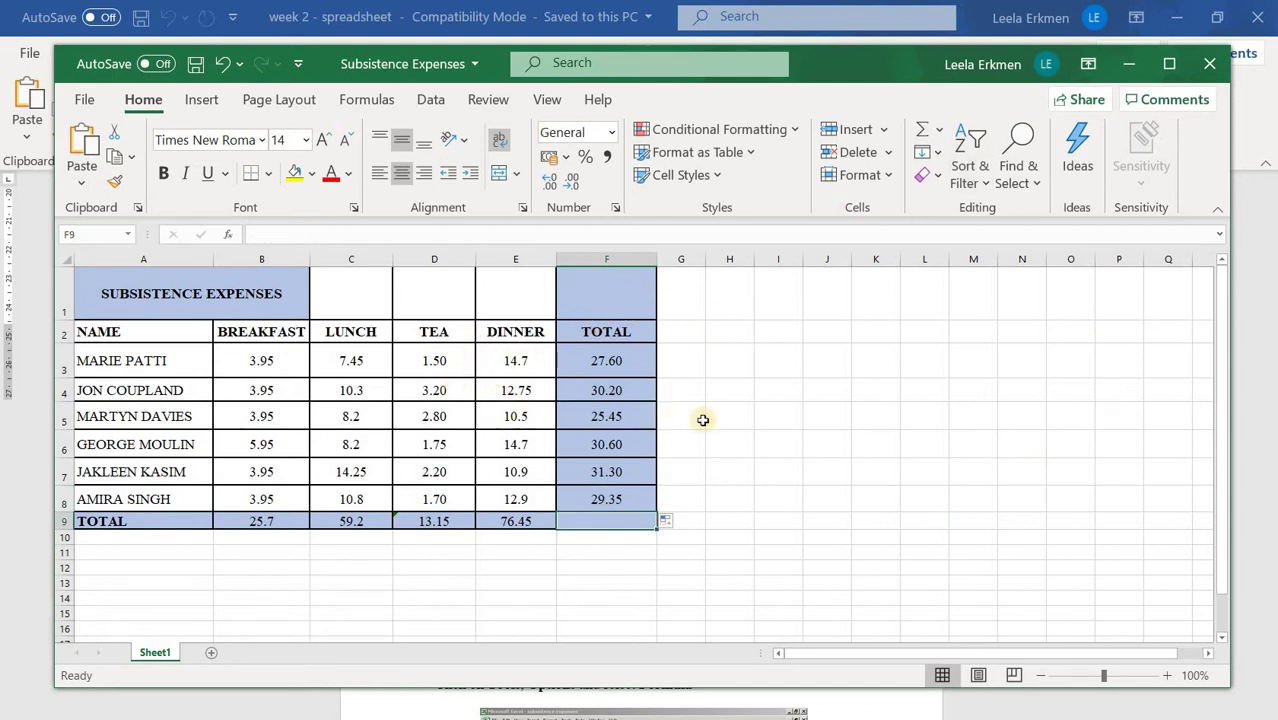
Step: Switch to the "week 2 - spreadsheet" Word document and review the remaining instructions from 9 to 13
click(728, 718)
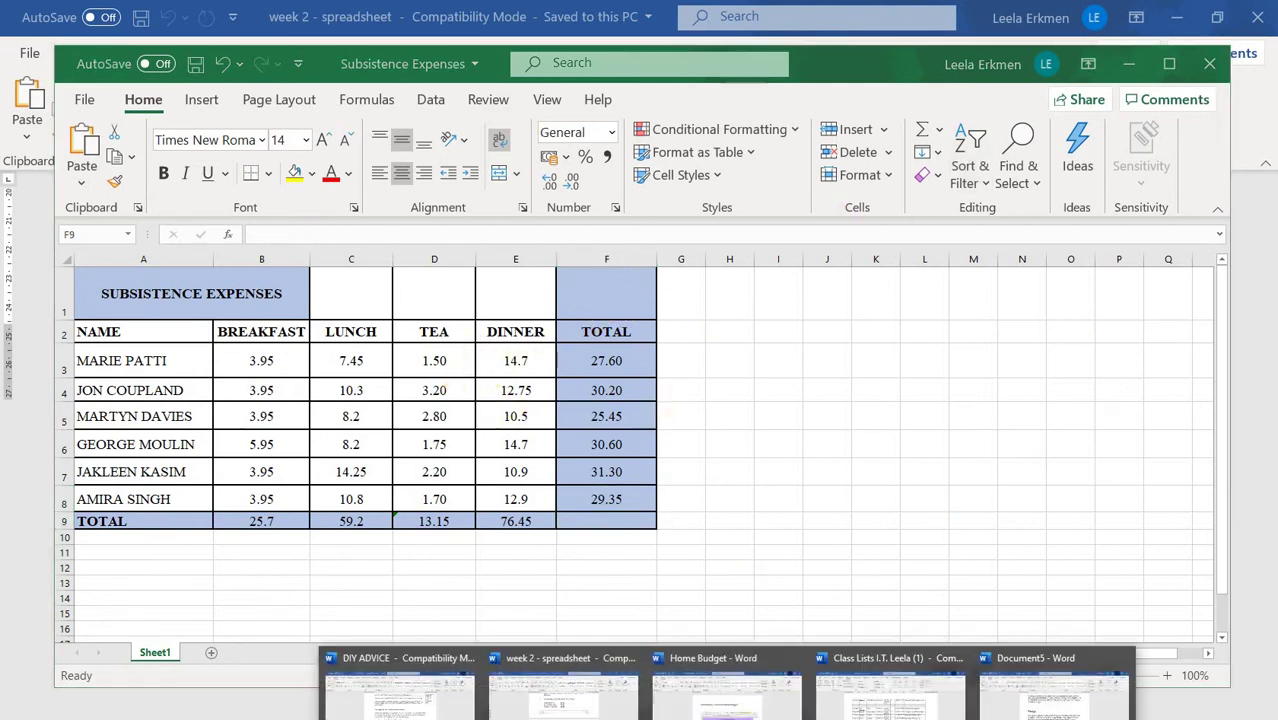
click(592, 692)
scroll(666, 469, down, 1)
scroll(665, 469, down, 4)
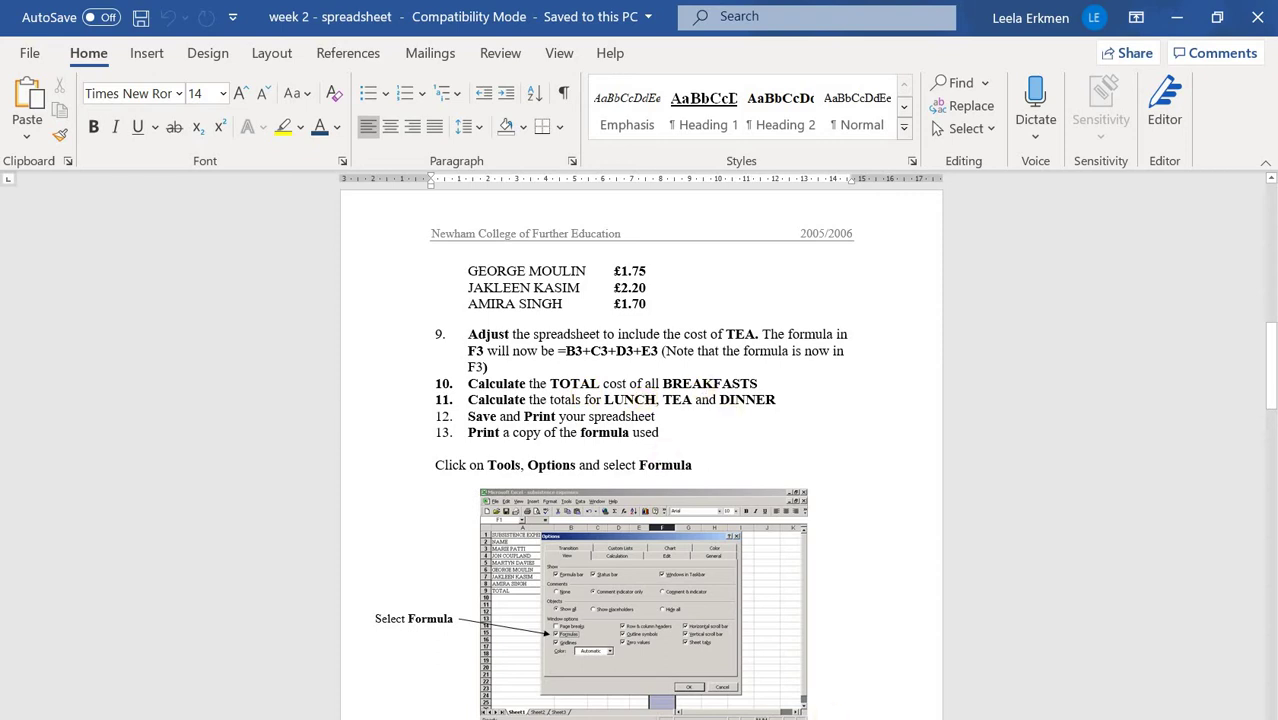
Step: Check the totals in the Subsistence Expenses workbook against instructions 9 to 13 of the "week 2 - spreadsheet" Word document
key(alt+Tab)
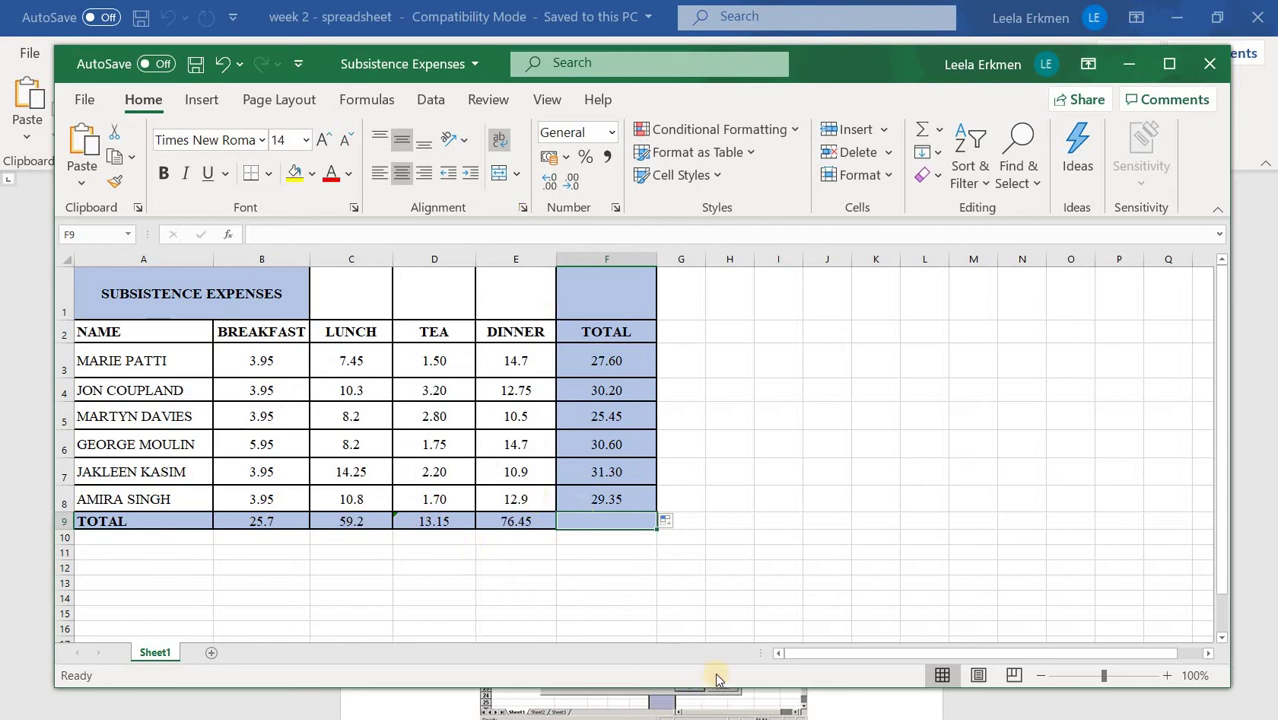
click(713, 718)
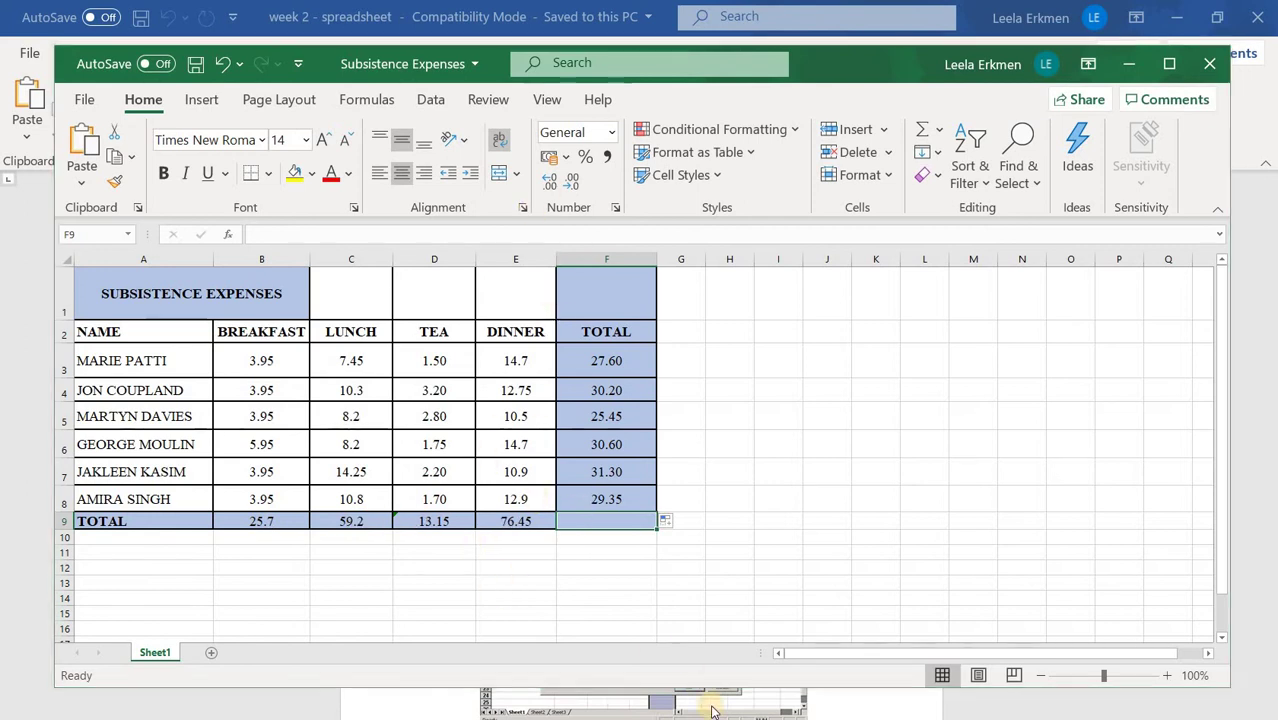
click(567, 711)
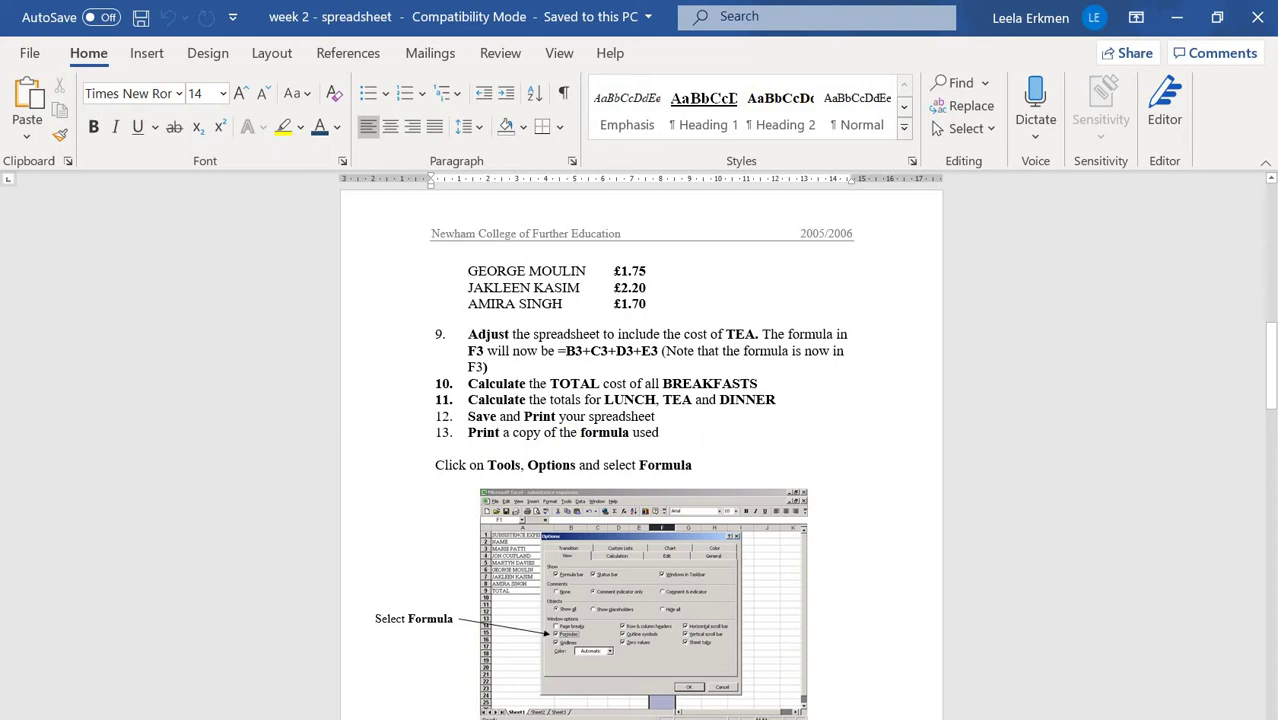
Step: Switch back to the Subsistence Expenses workbook and display the formulas in the cells instead of their results
key(alt+Tab)
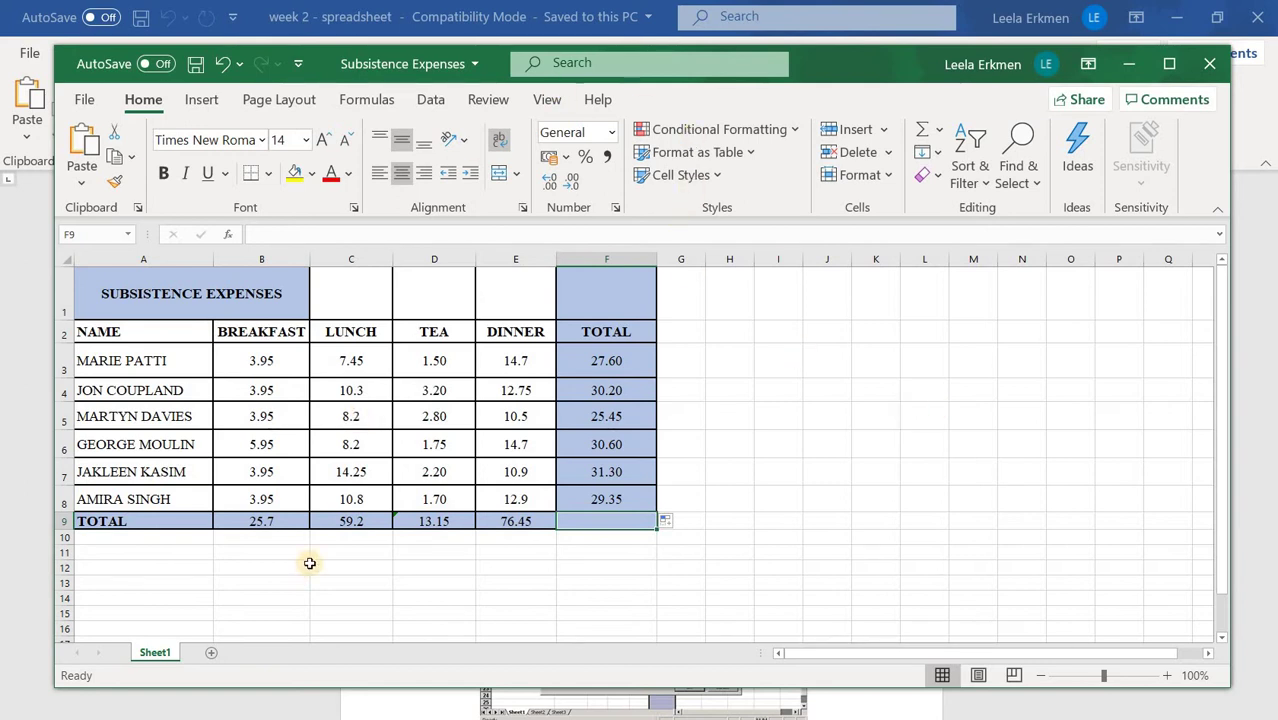
click(560, 104)
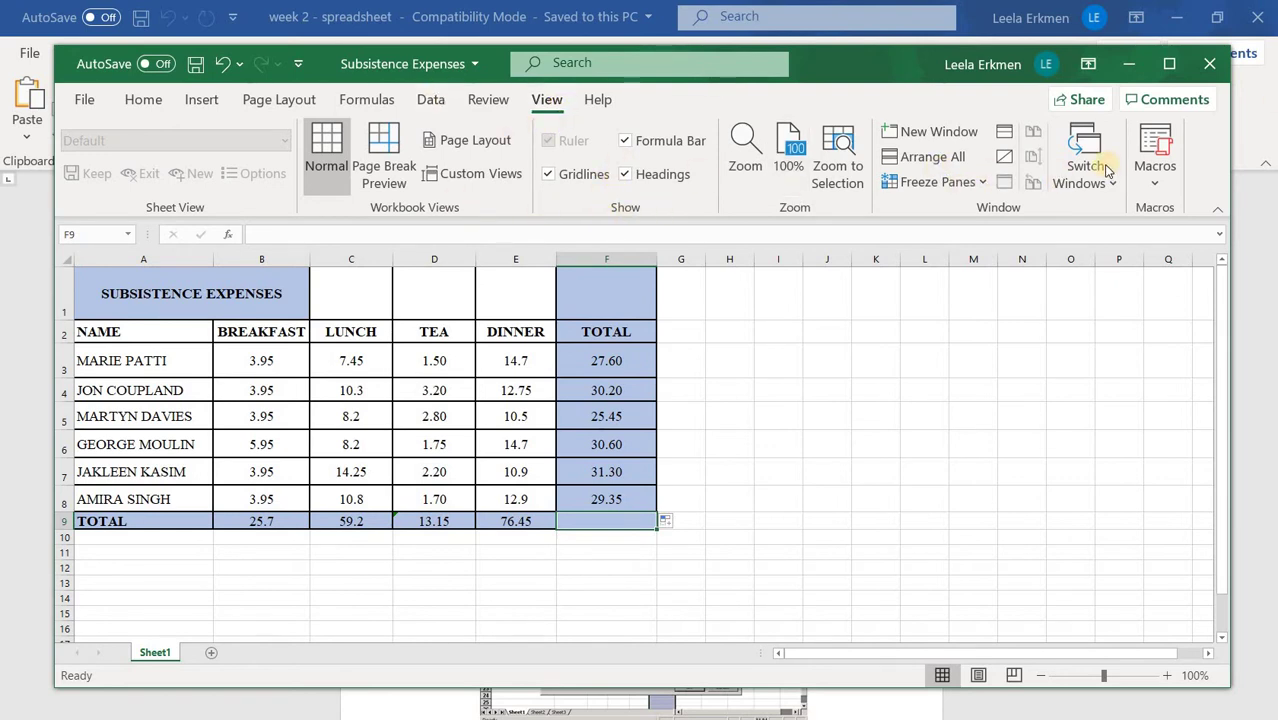
click(380, 104)
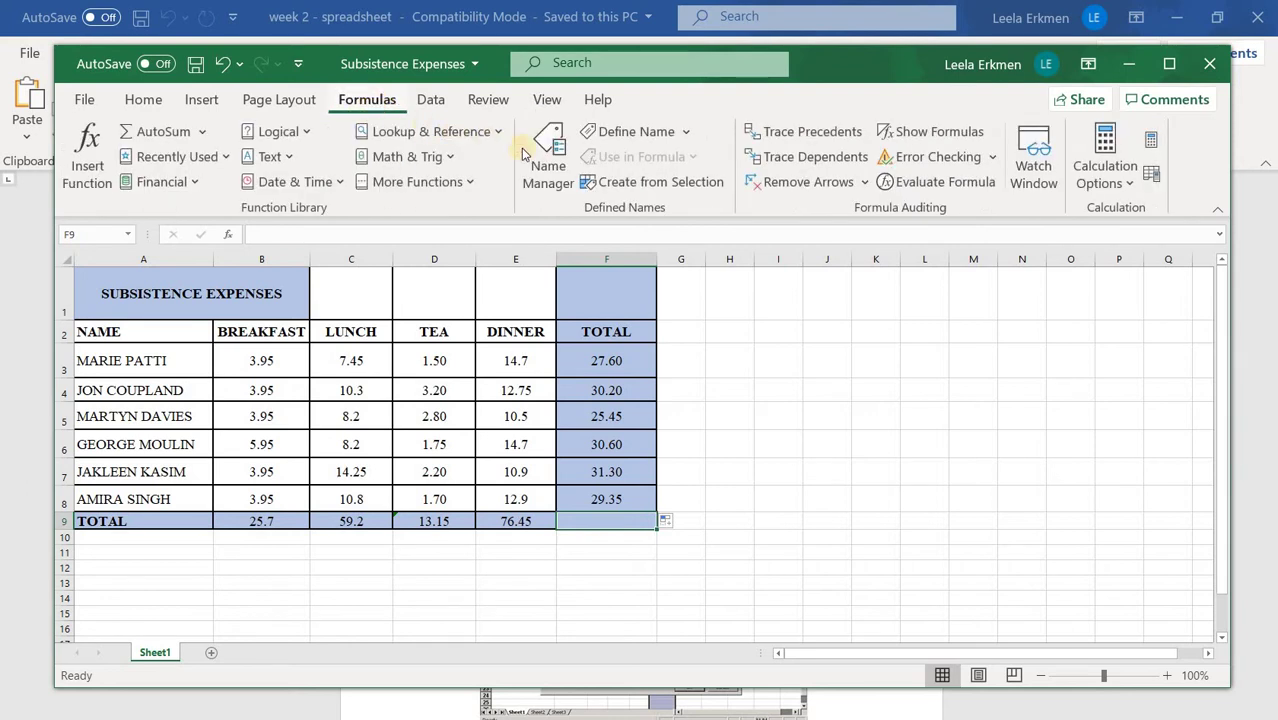
click(940, 136)
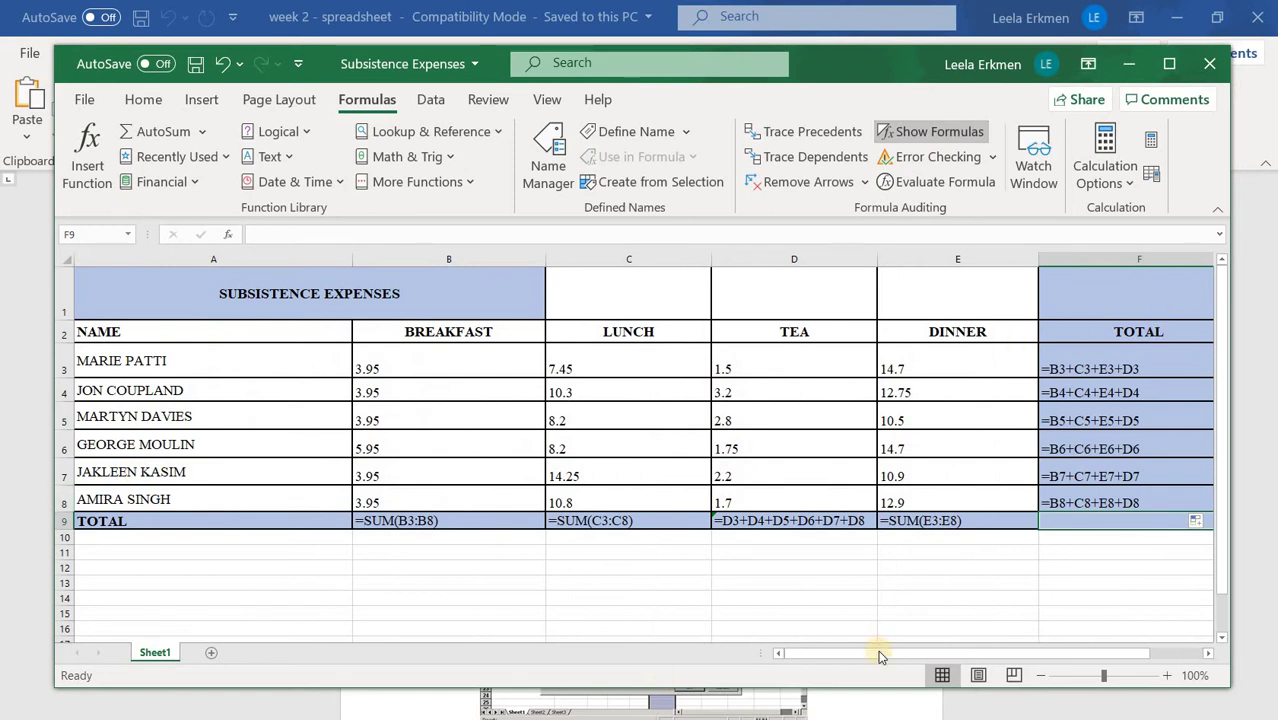
drag(877, 661, 826, 675)
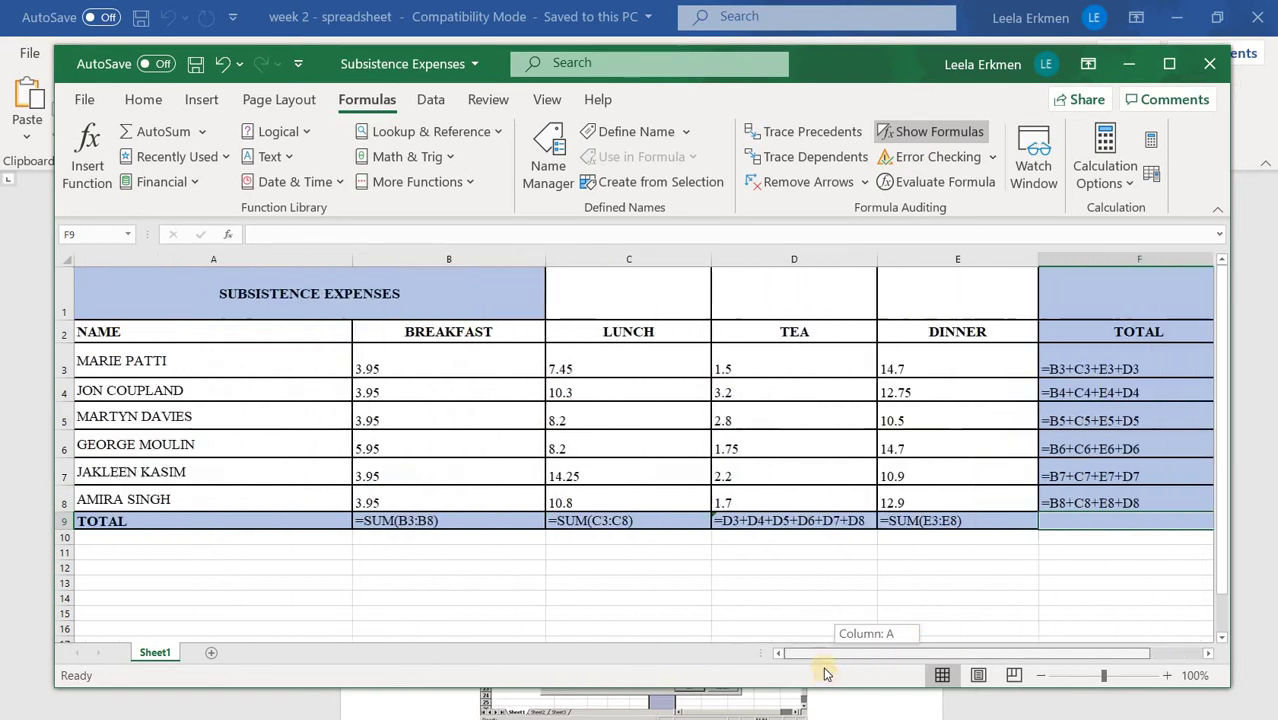
click(938, 134)
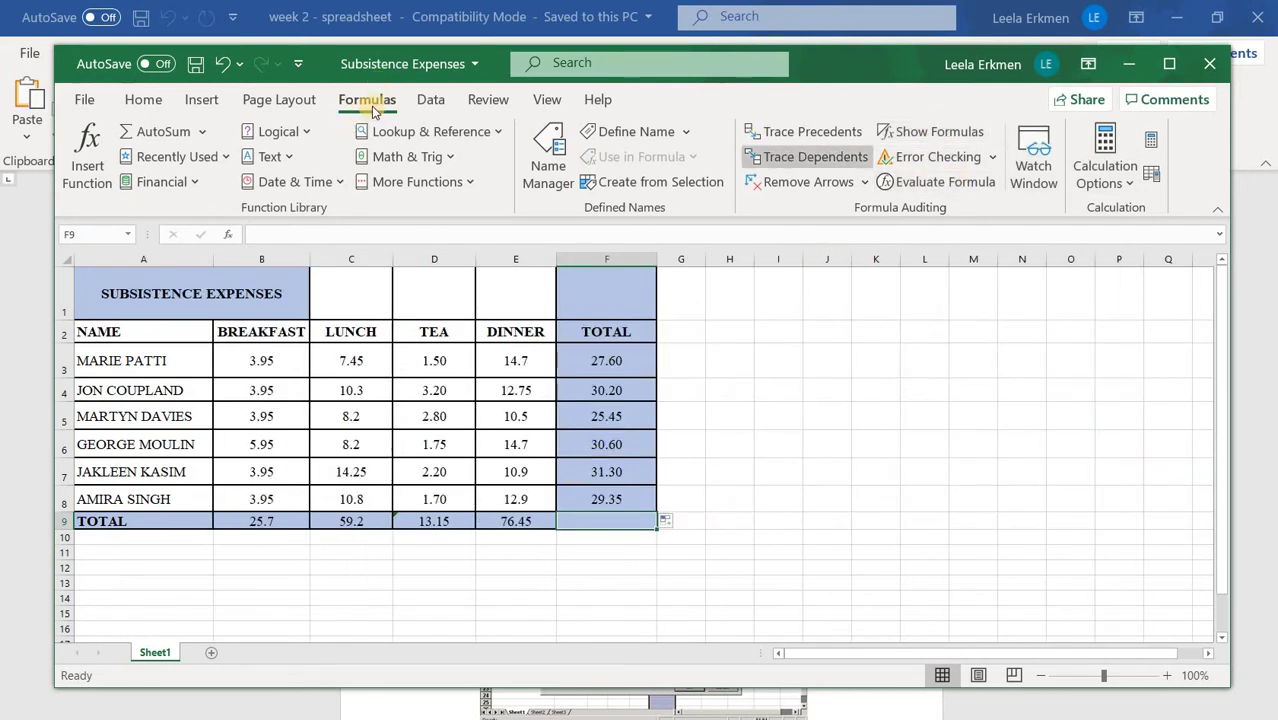
click(916, 135)
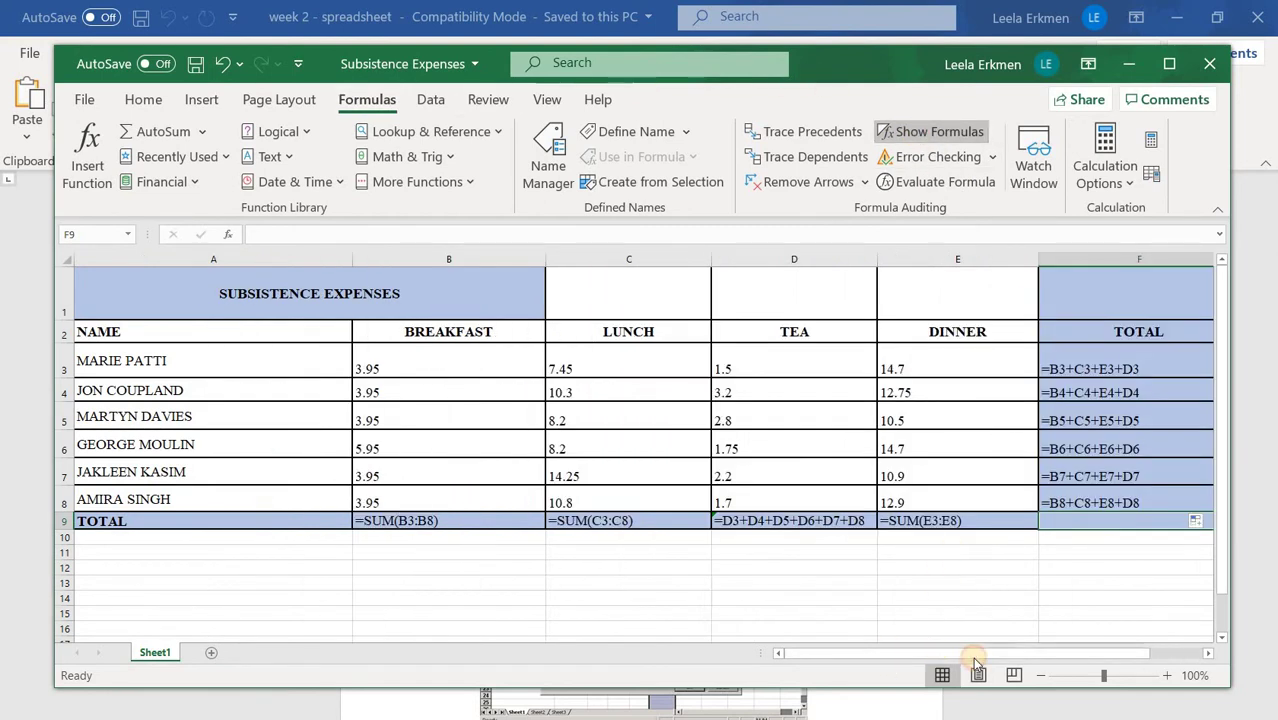
drag(970, 657, 171, 340)
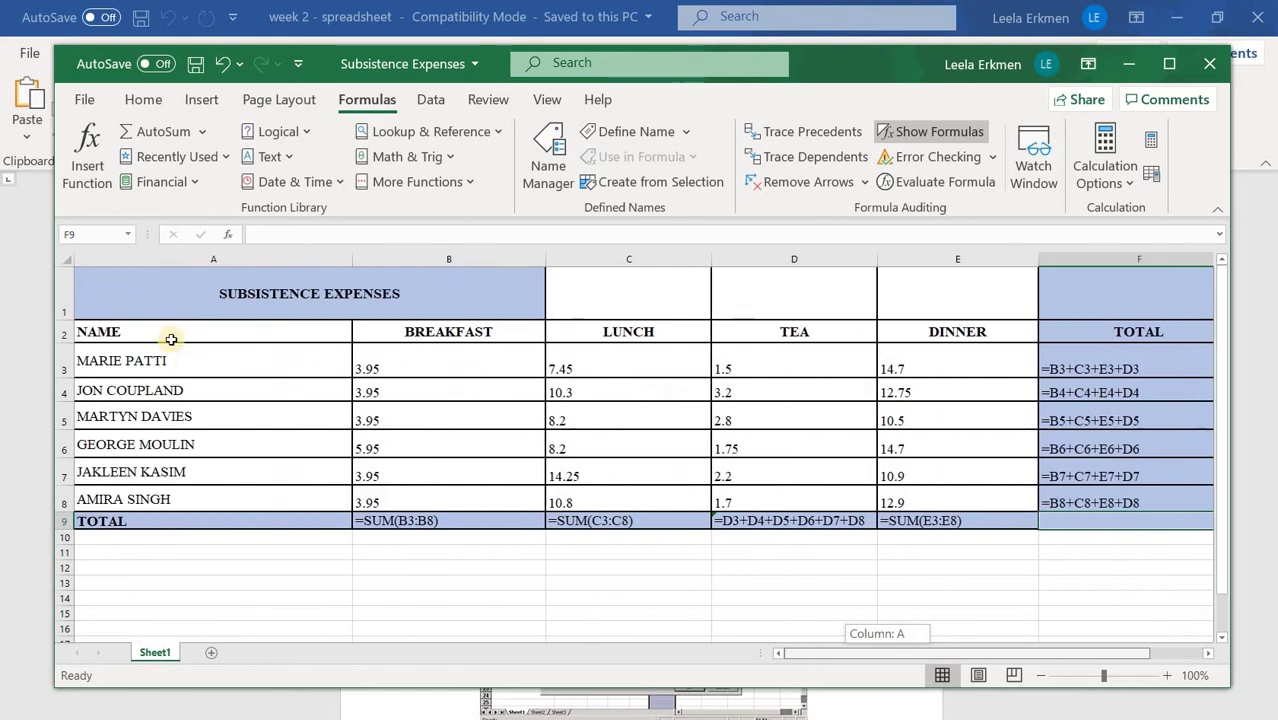
Step: Open the print preview of the formula view and examine how the columns are split across its pages
click(80, 102)
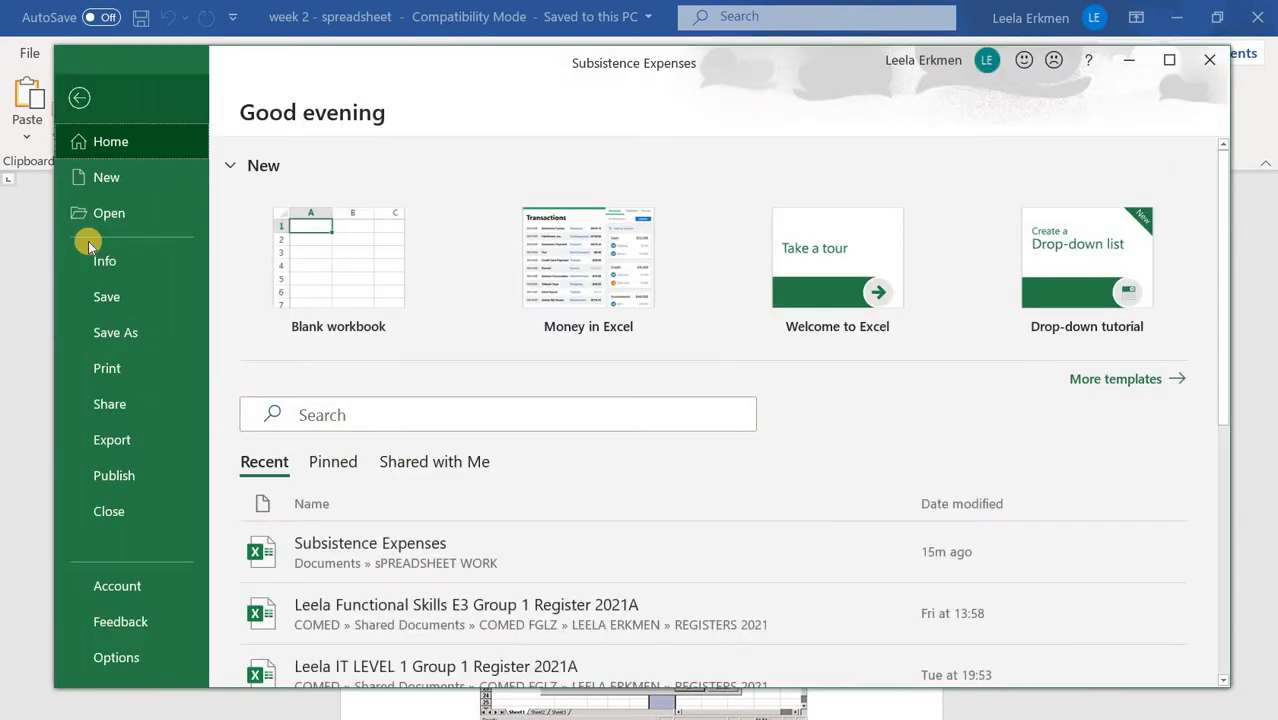
click(82, 104)
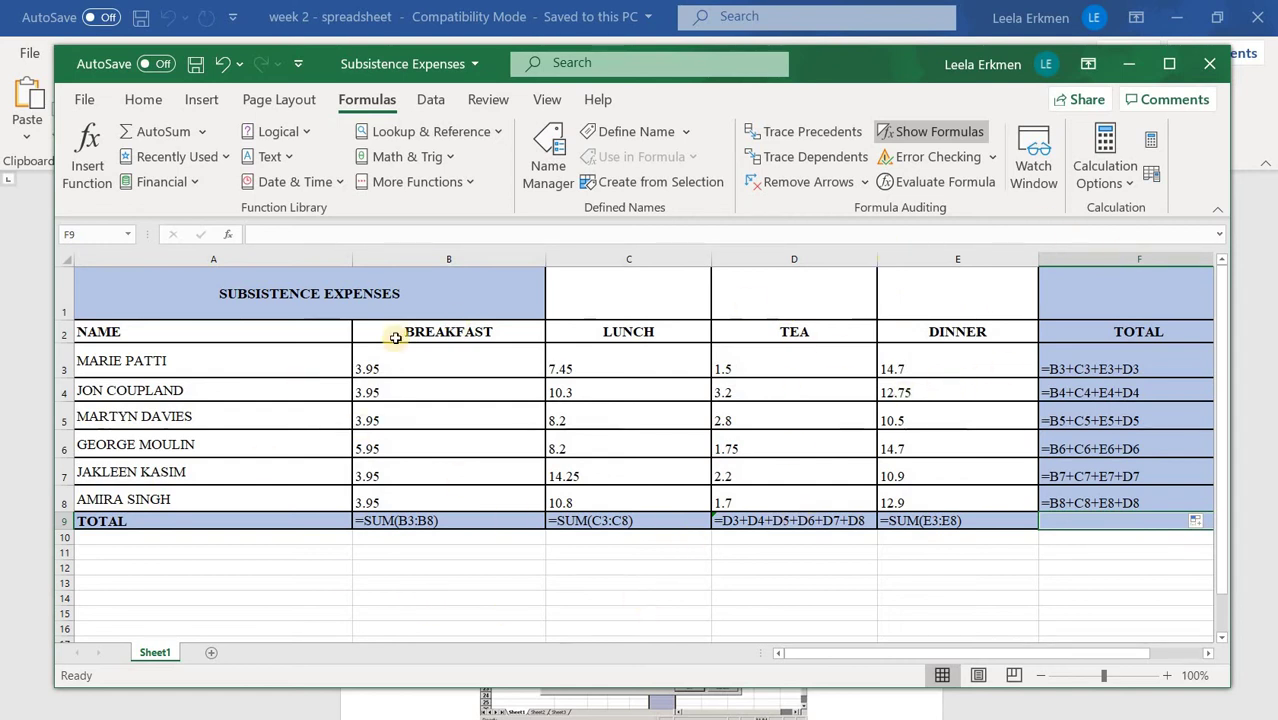
click(83, 99)
click(128, 368)
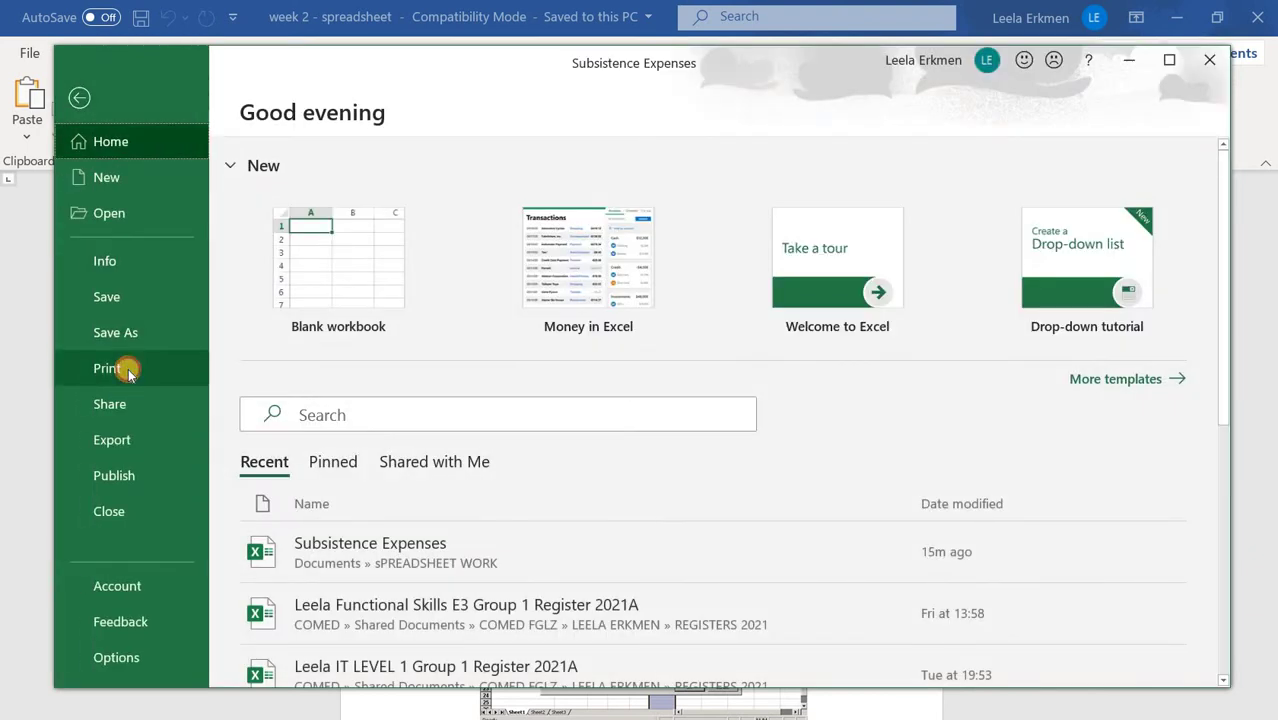
scroll(357, 540, down, 1)
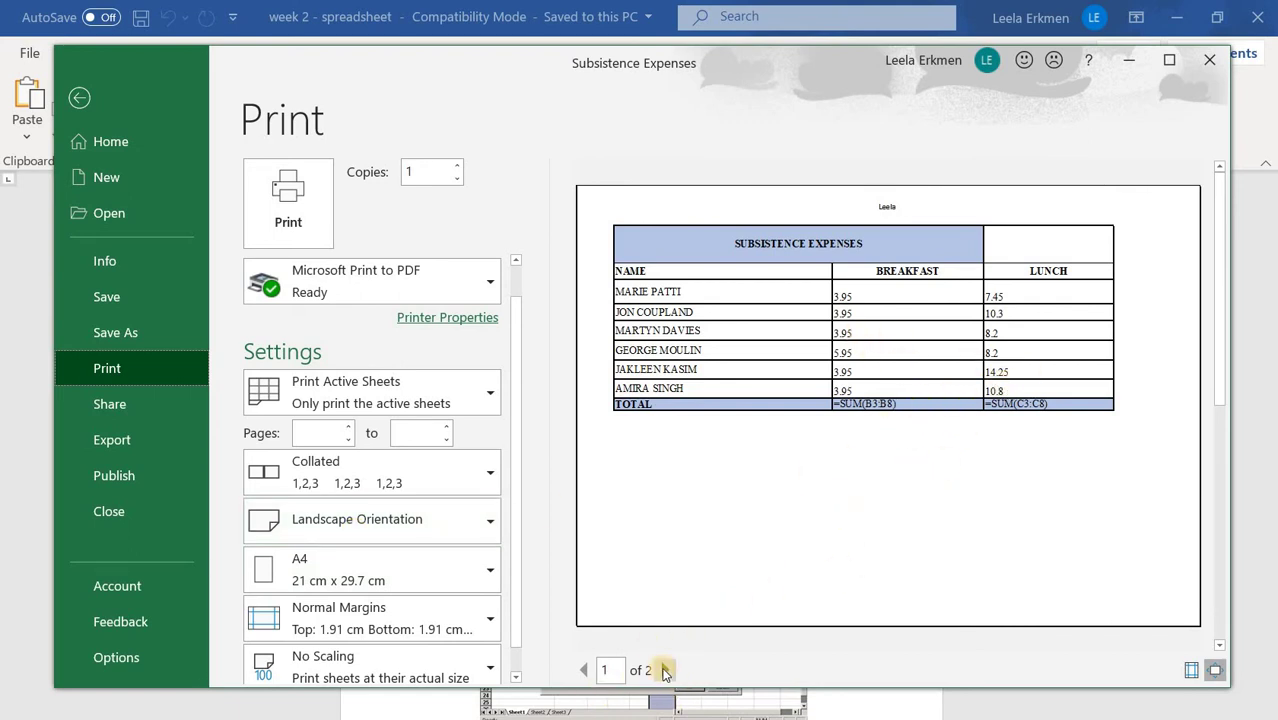
click(664, 671)
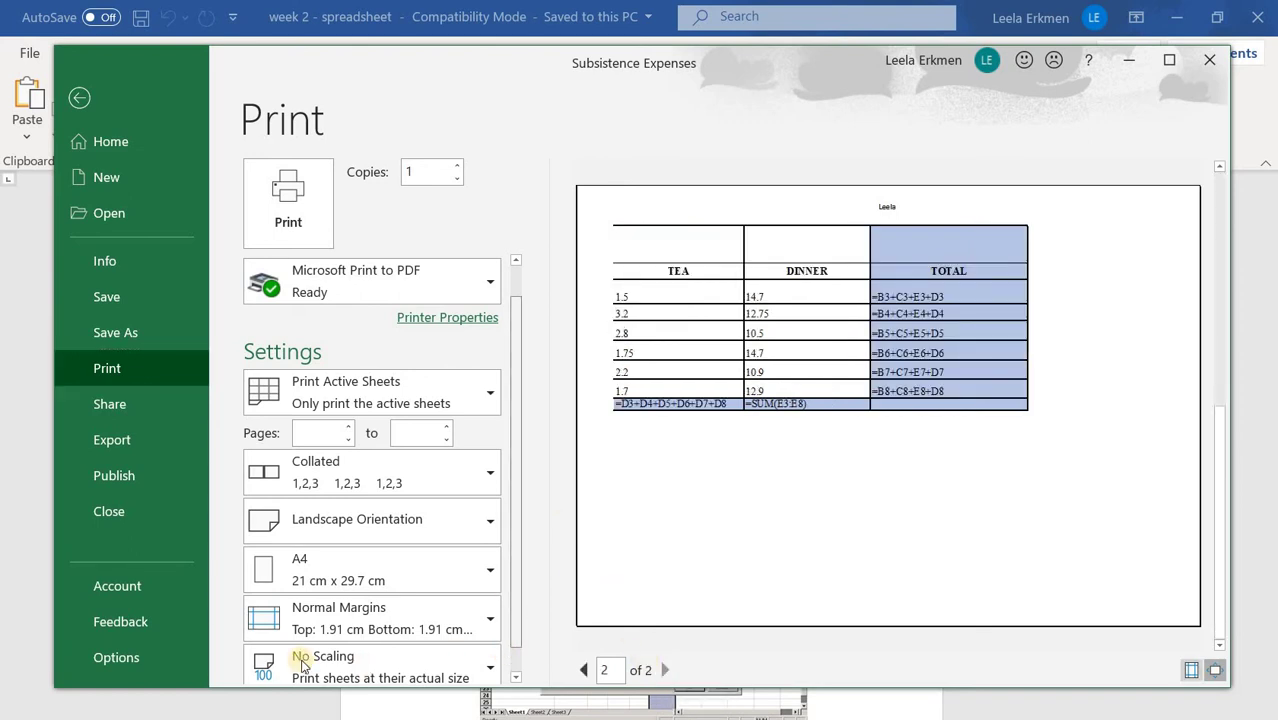
Step: Set the print scaling to Fit Sheet on One Page and return to the worksheet
scroll(290, 650, down, 1)
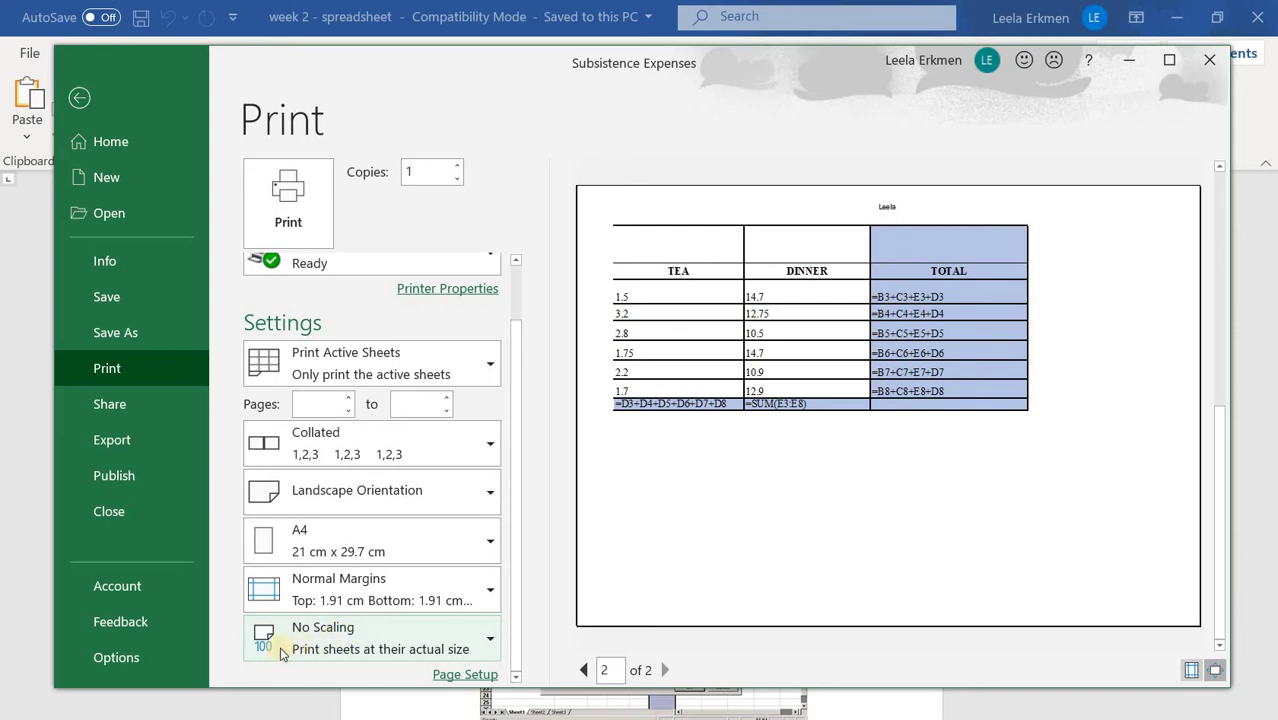
click(350, 636)
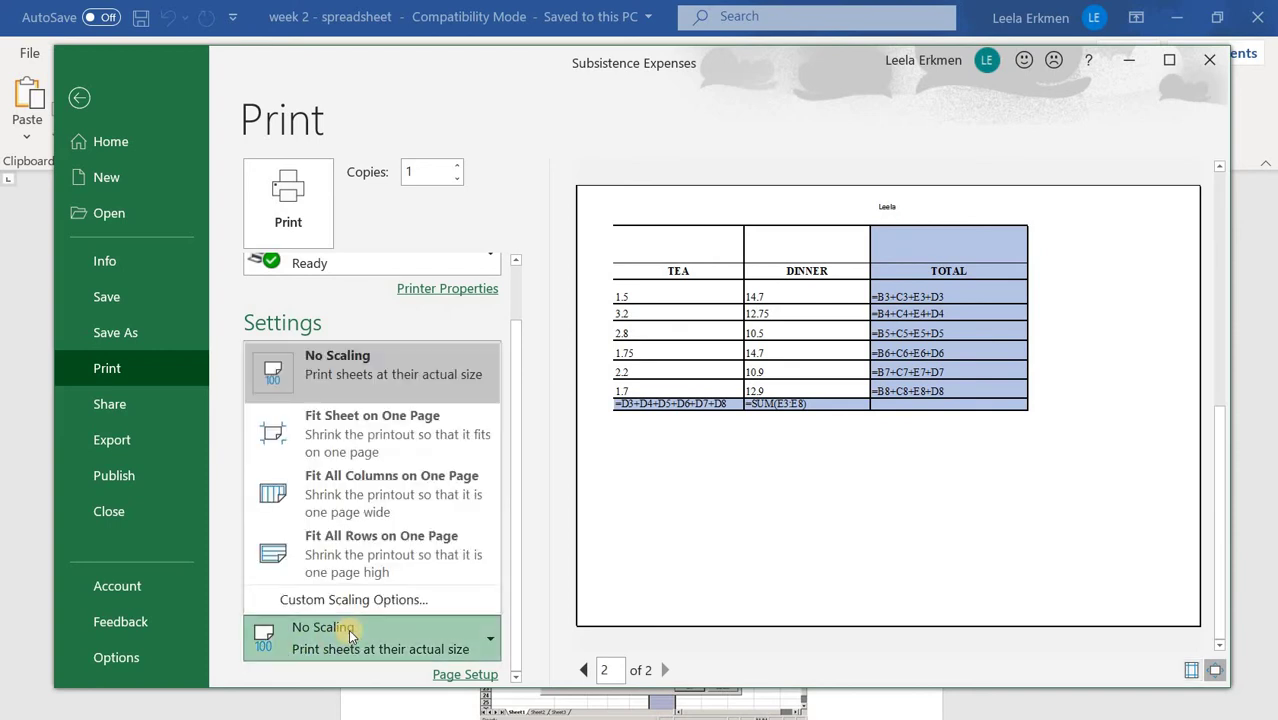
click(403, 440)
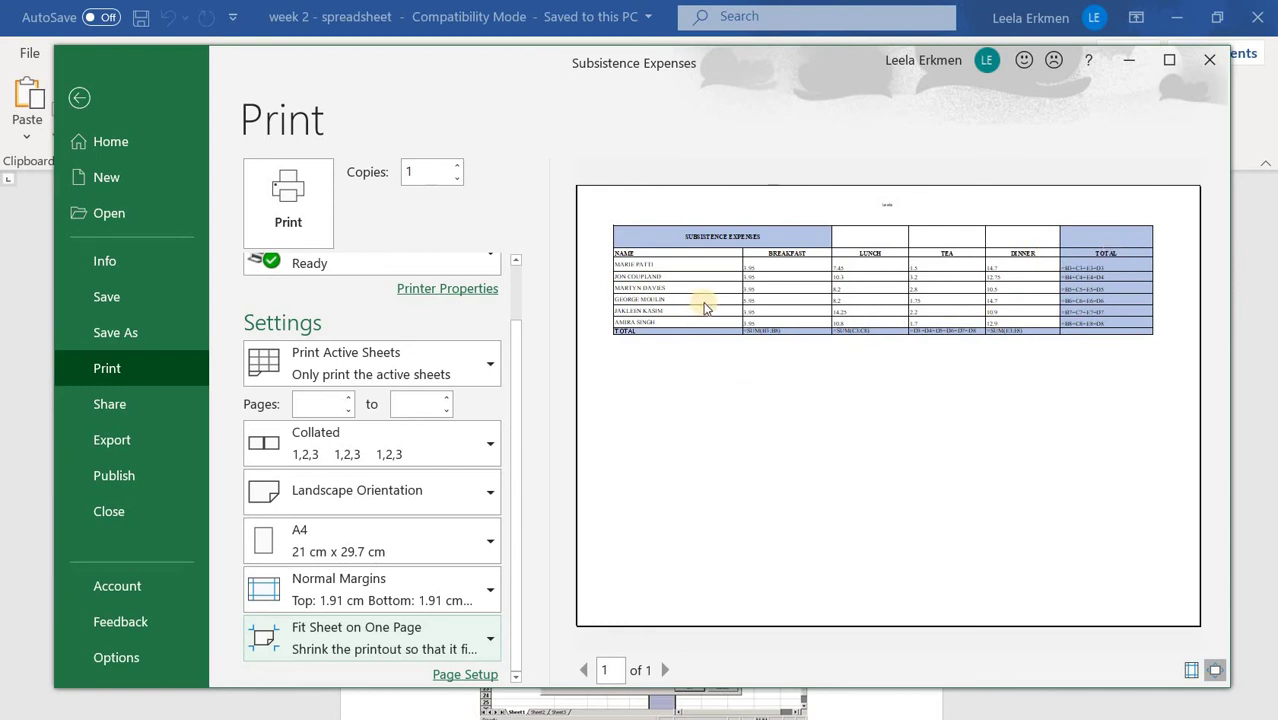
click(84, 100)
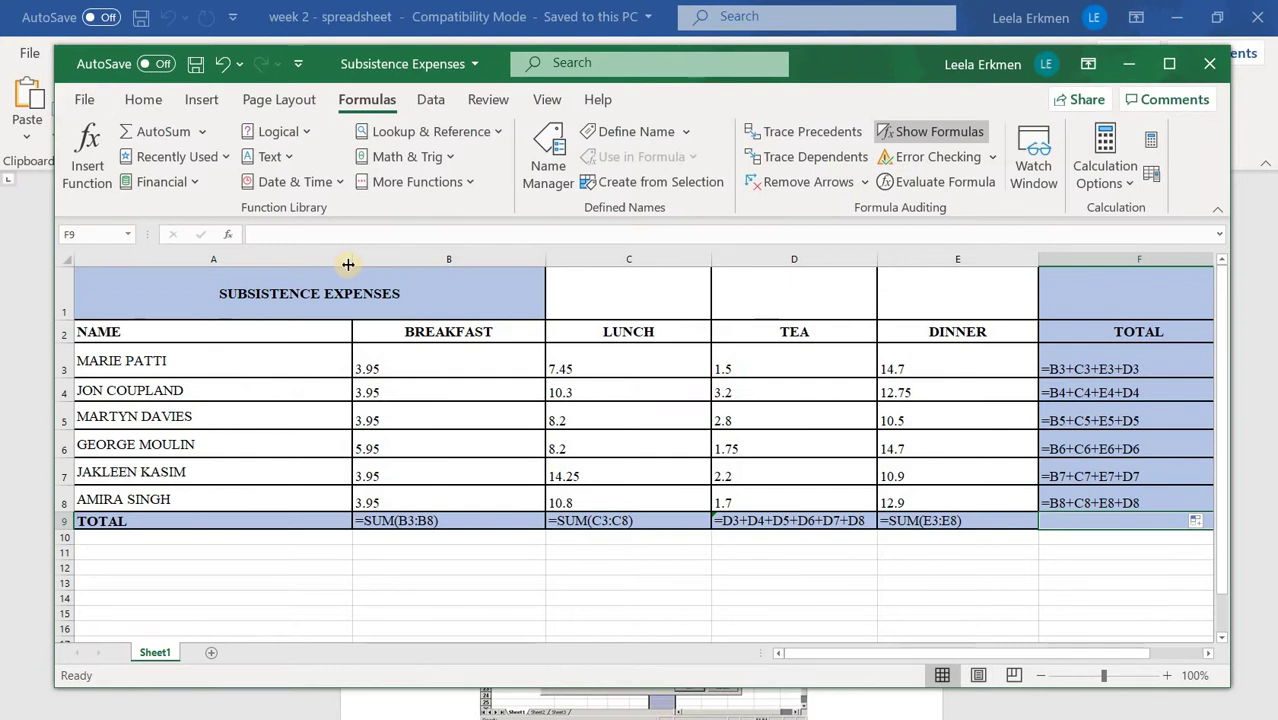
Step: Narrow columns A to F so they fit closely around their data and formulas
drag(352, 260, 217, 298)
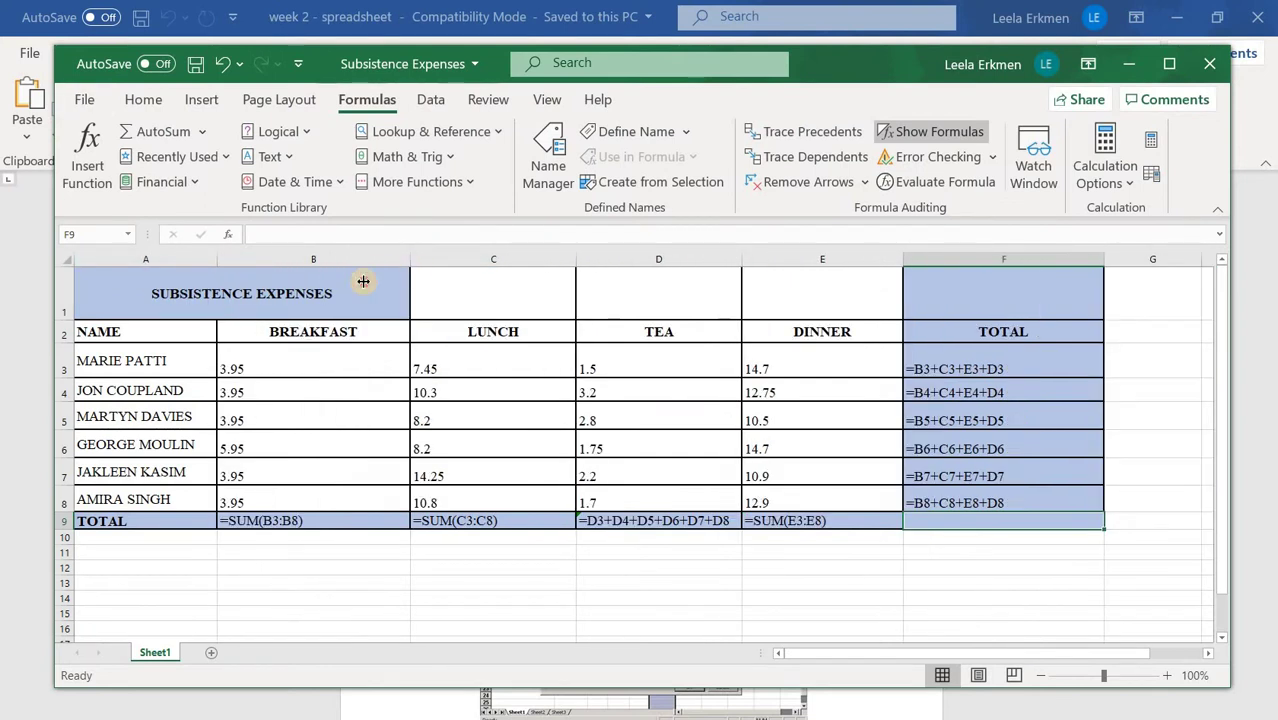
drag(410, 259, 362, 259)
drag(510, 261, 471, 261)
drag(635, 263, 633, 262)
click(1083, 326)
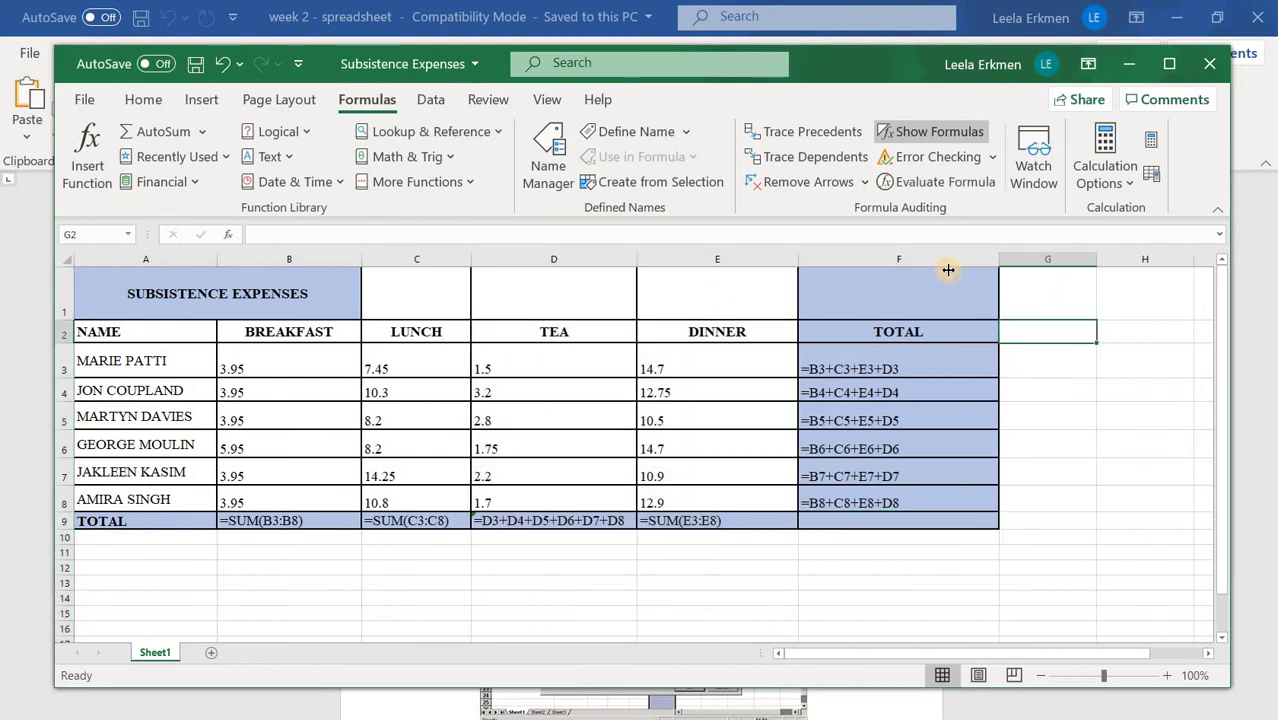
drag(997, 268, 940, 268)
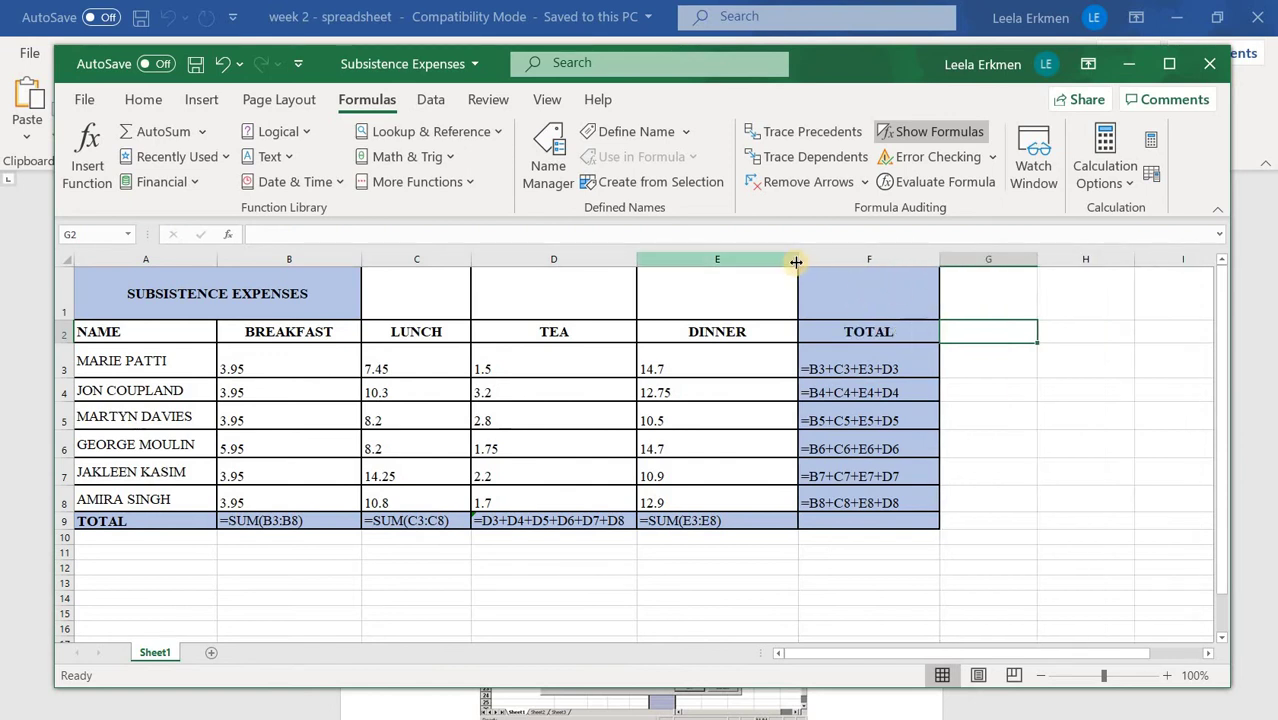
drag(796, 262, 748, 268)
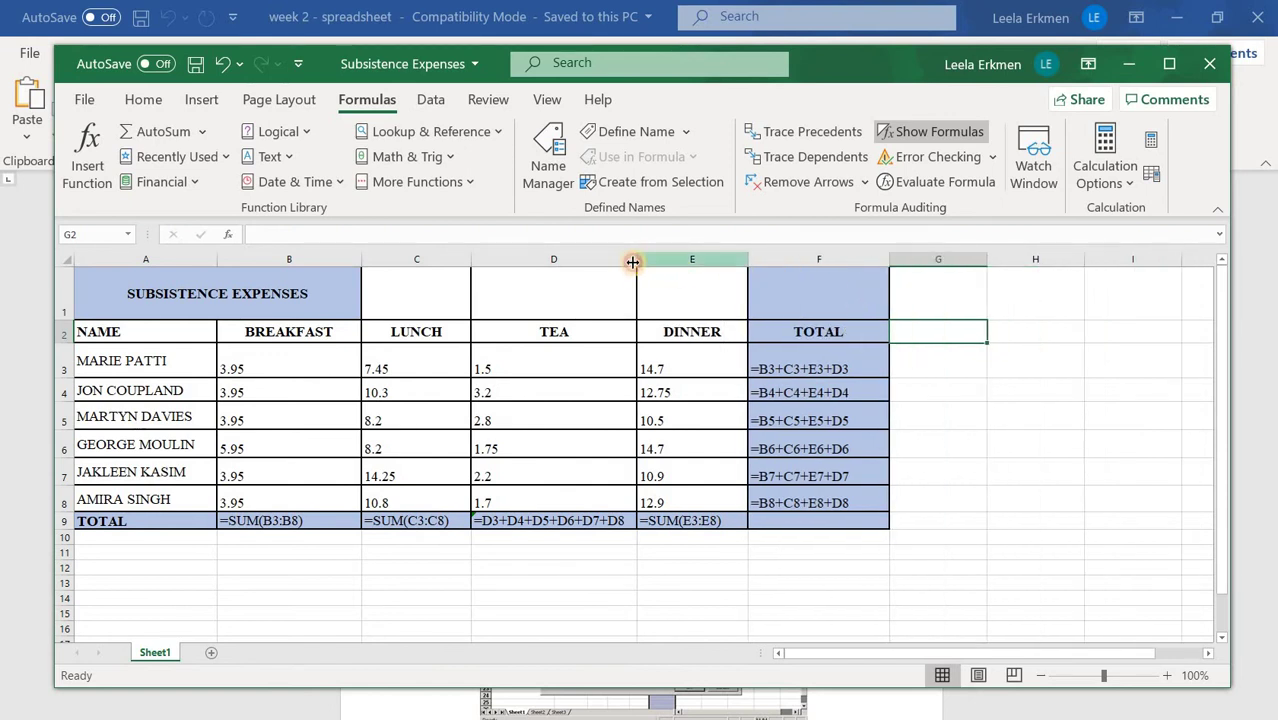
drag(633, 262, 628, 262)
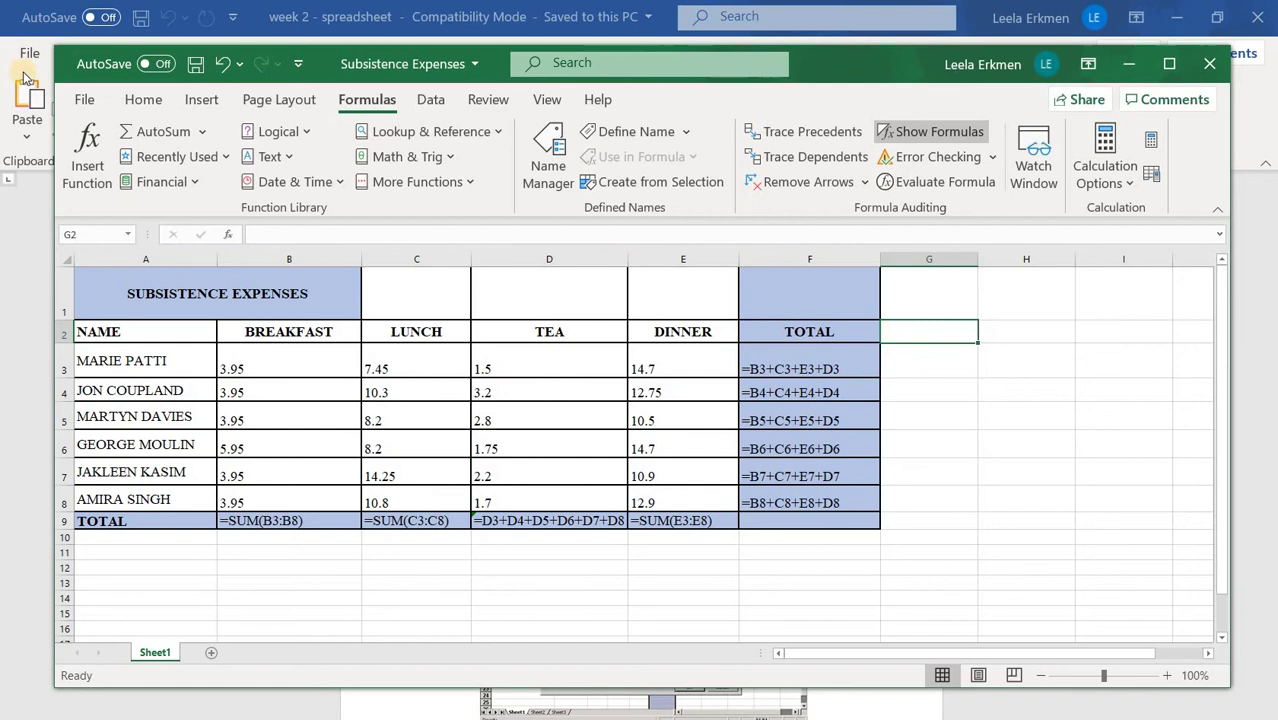
Step: Preview the printout of the narrowed formula sheet and return to the worksheet
click(84, 103)
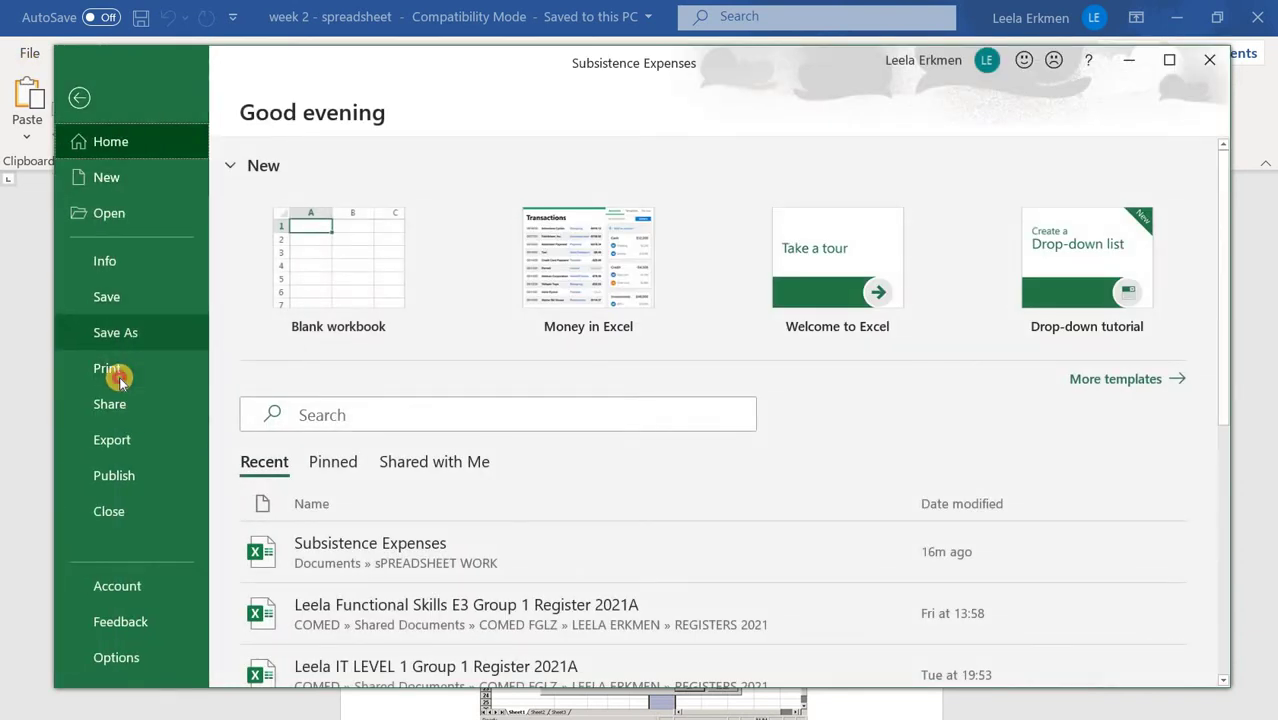
click(107, 369)
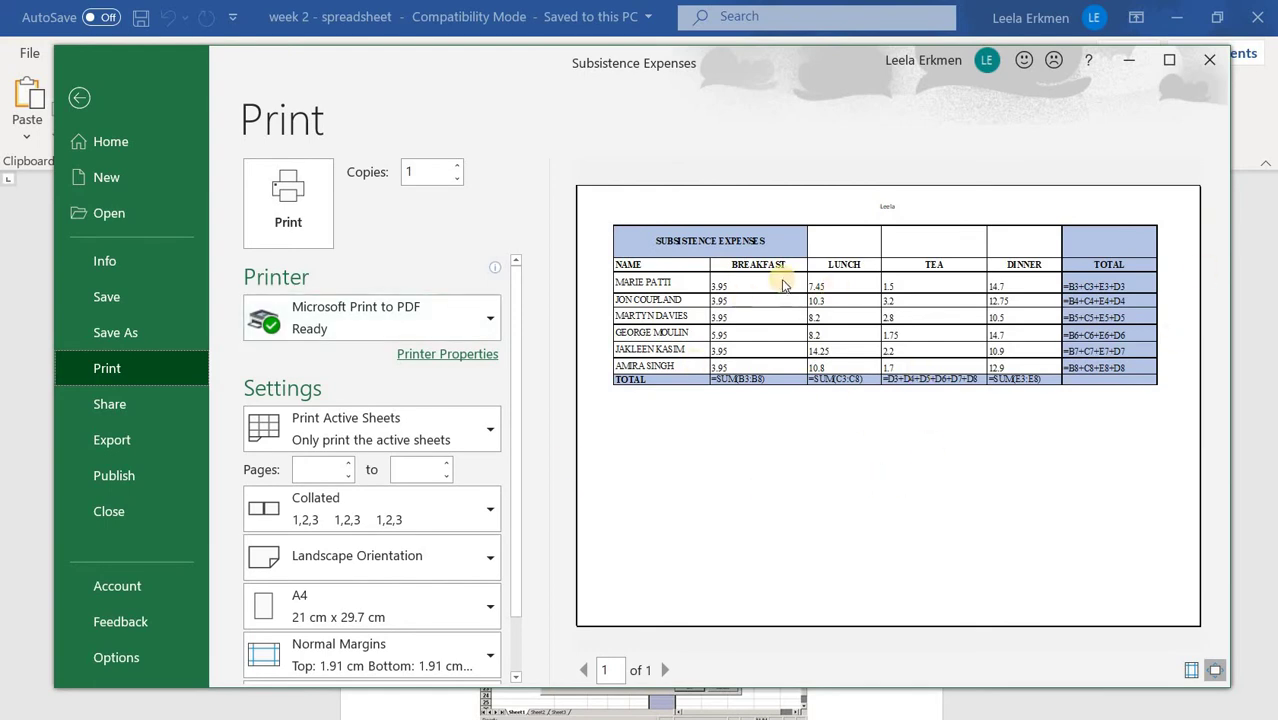
click(80, 95)
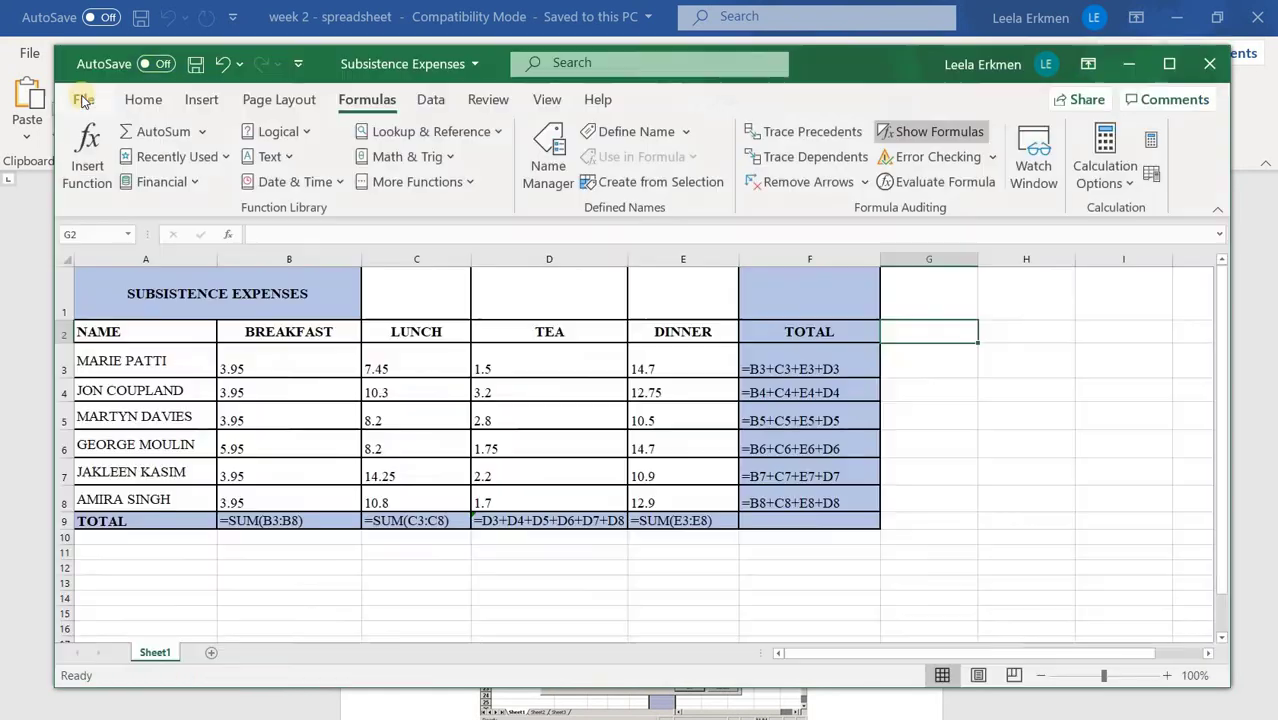
click(1068, 416)
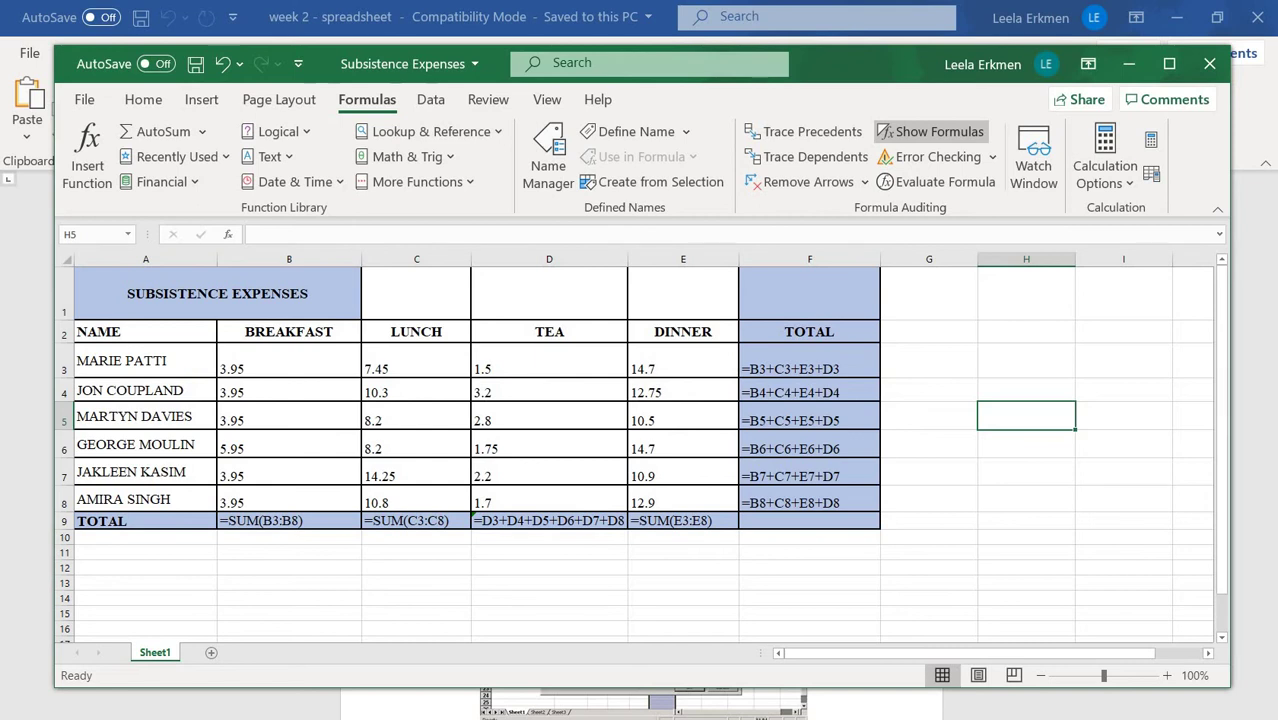
Step: Switch to the "week 2 - spreadsheet" Word document and review the Task 3 instructions, including the closing layout and save notes
key(alt+Tab)
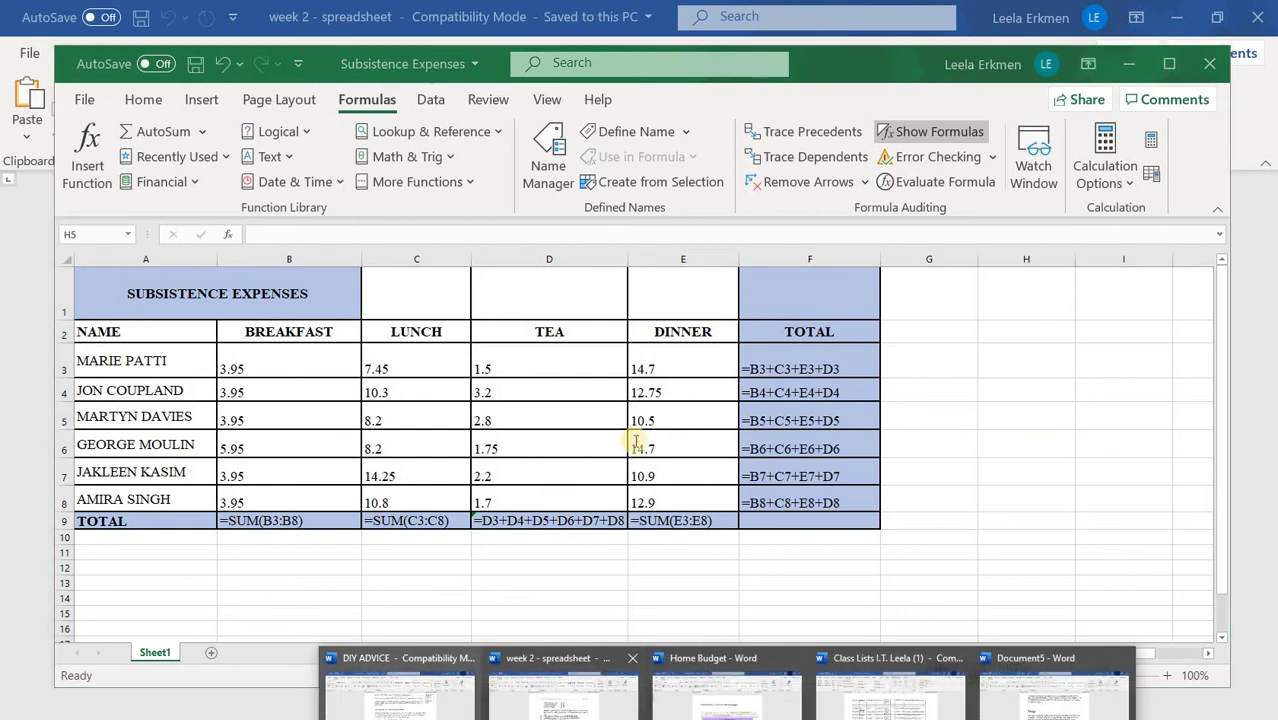
scroll(696, 405, down, 10)
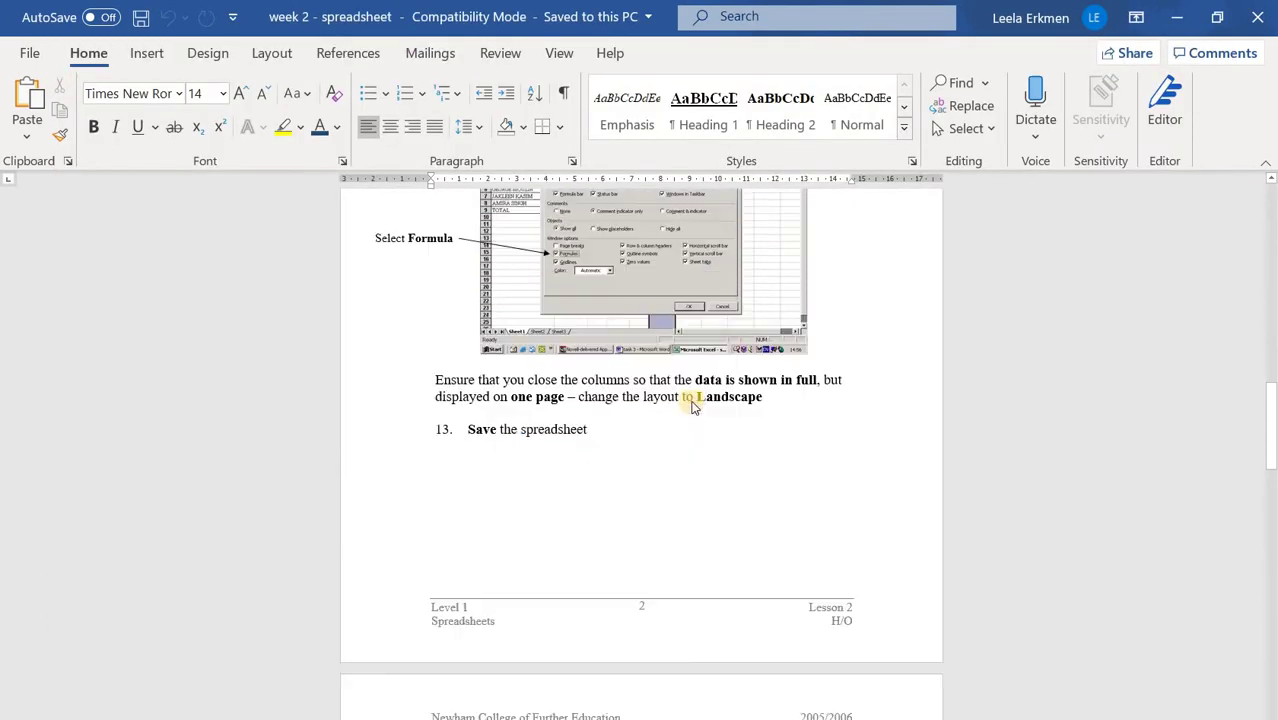
scroll(696, 393, down, 3)
scroll(698, 385, up, 6)
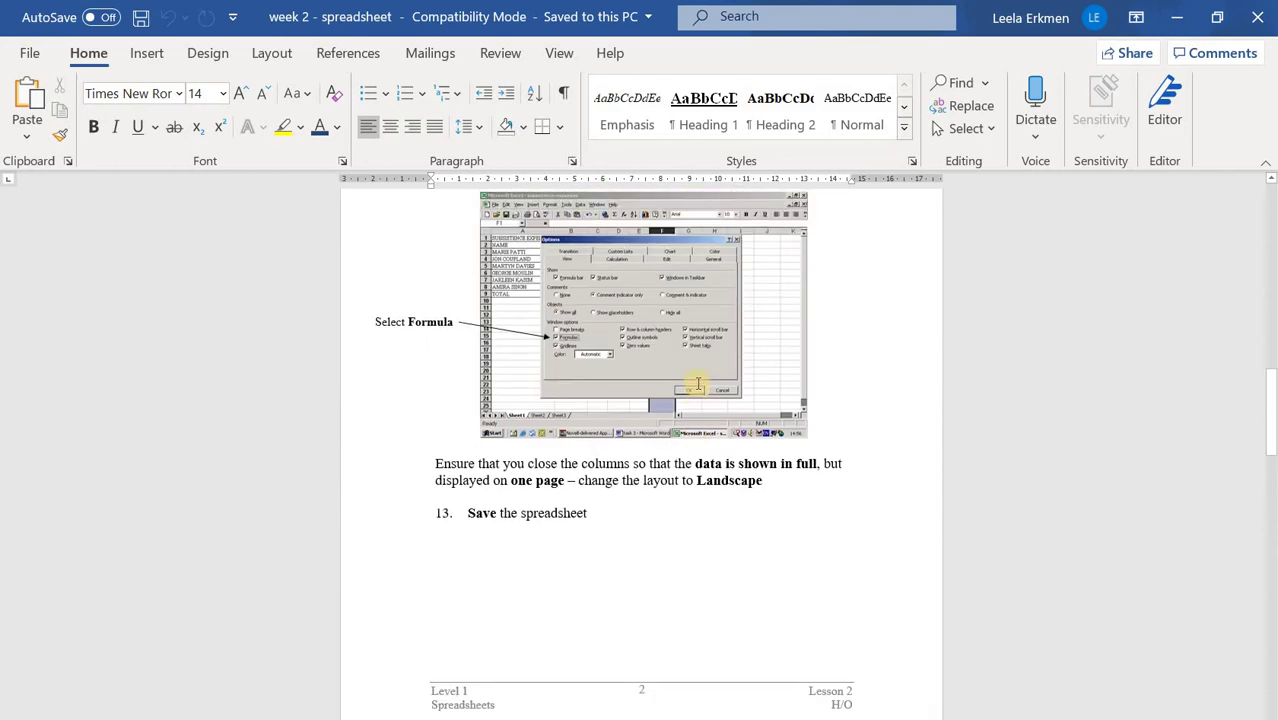
scroll(698, 383, up, 10)
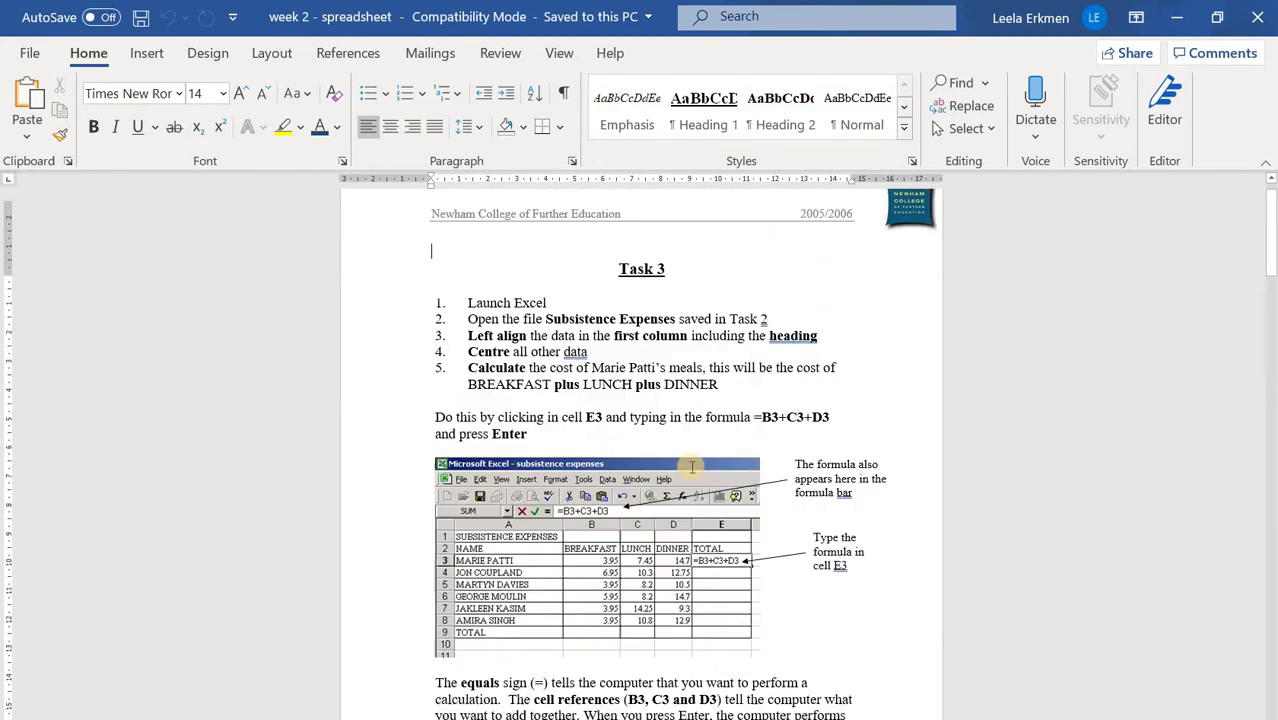
Step: Copy the entire WARM-WEAR table from the Task 4 section of the Word document
scroll(738, 445, down, 15)
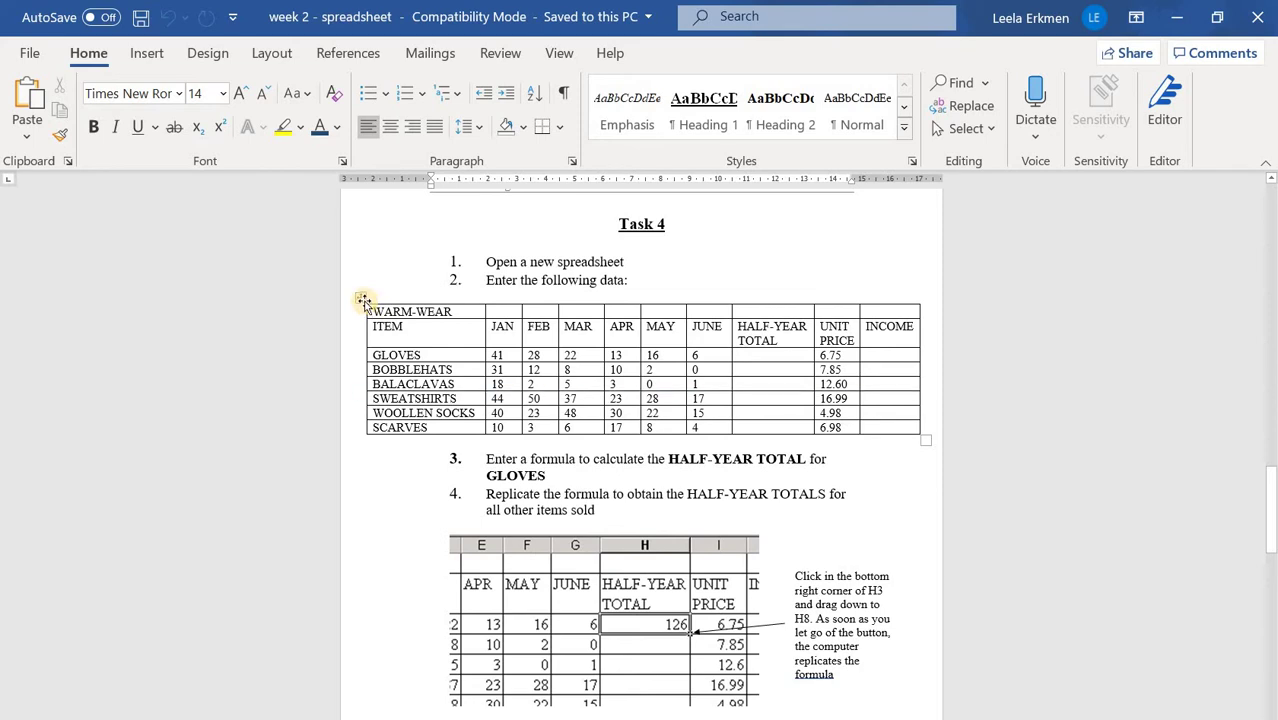
click(362, 300)
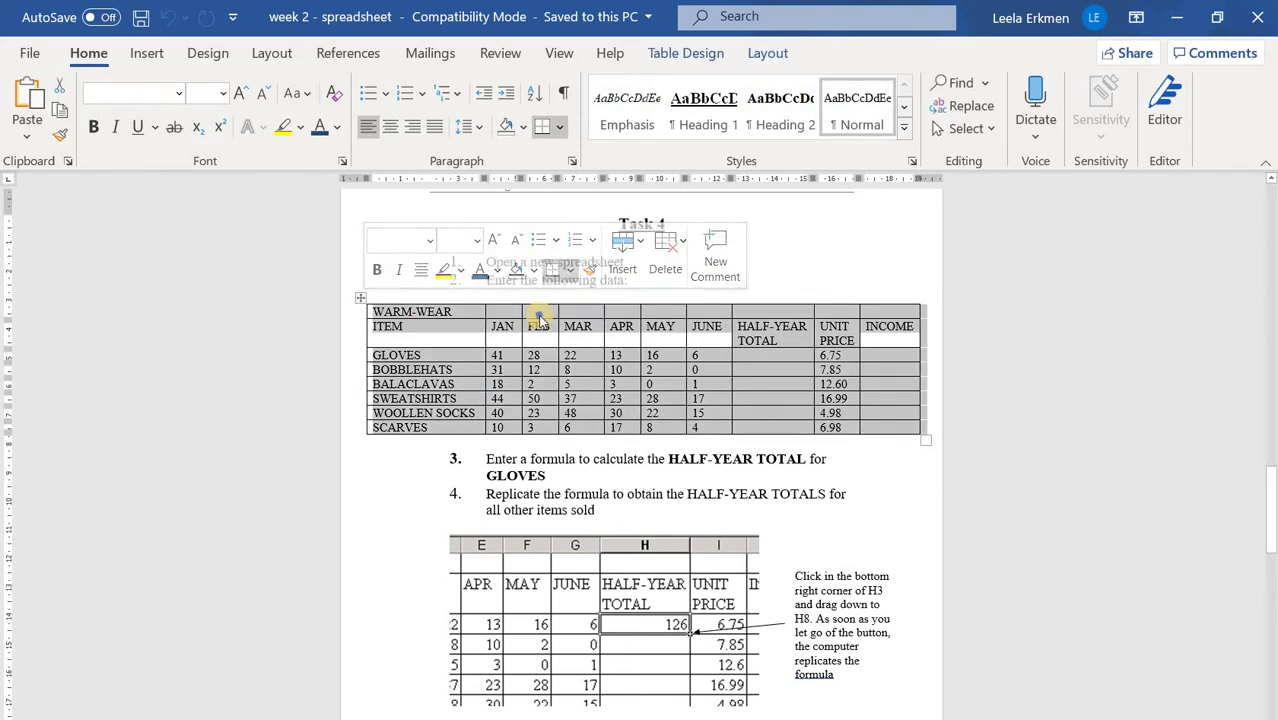
right_click(541, 316)
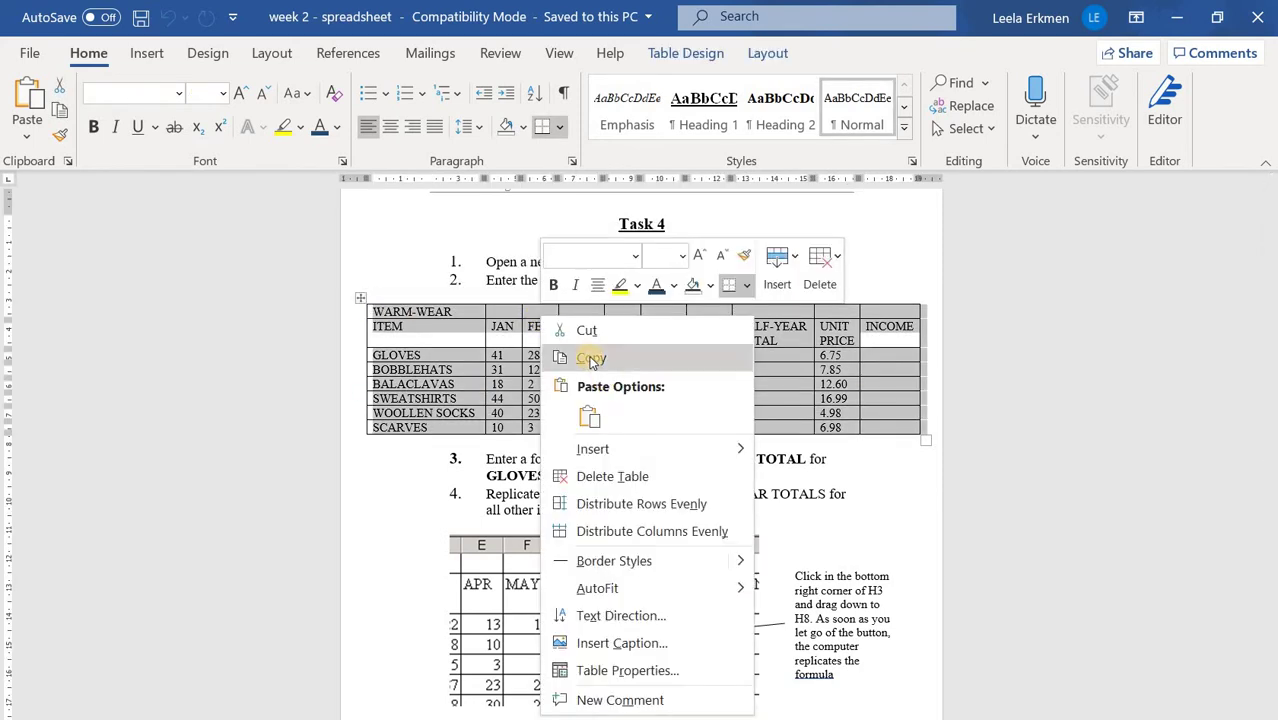
click(591, 357)
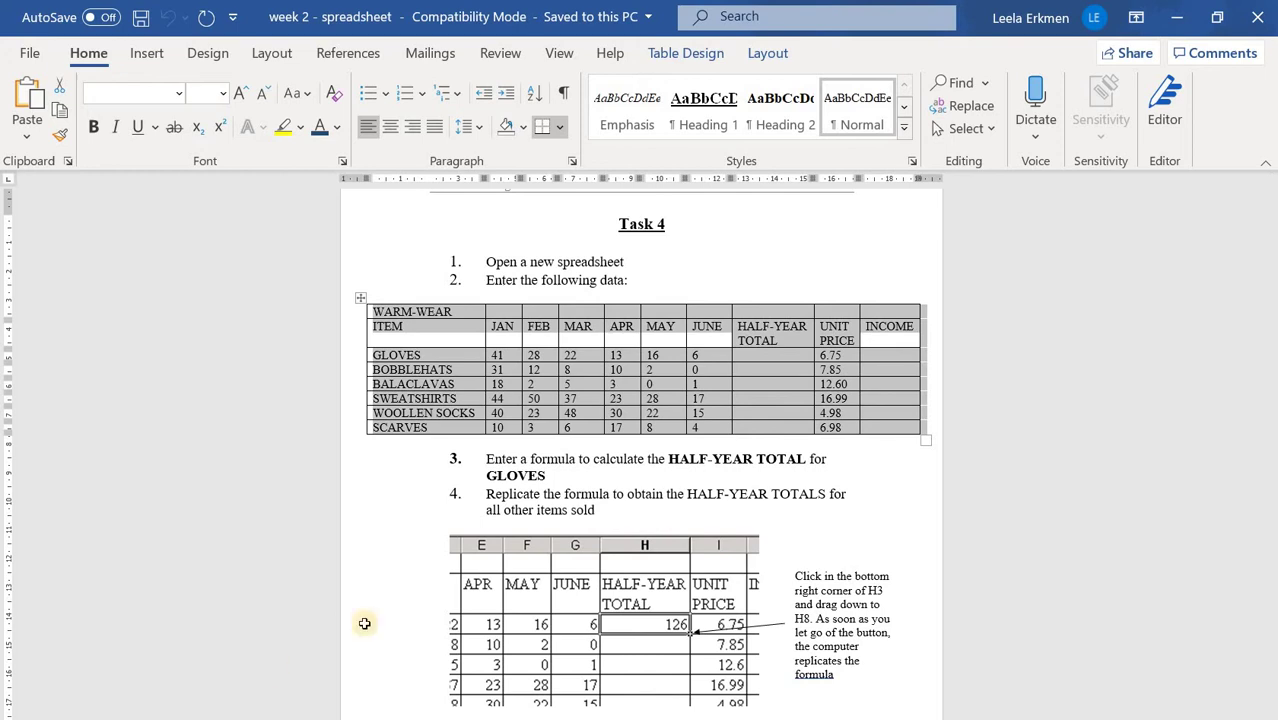
Step: Switch to the Subsistence Expenses workbook in Excel, add a new sheet and paste the WARM-WEAR table at cell A1 with its source formatting
key(alt+Tab)
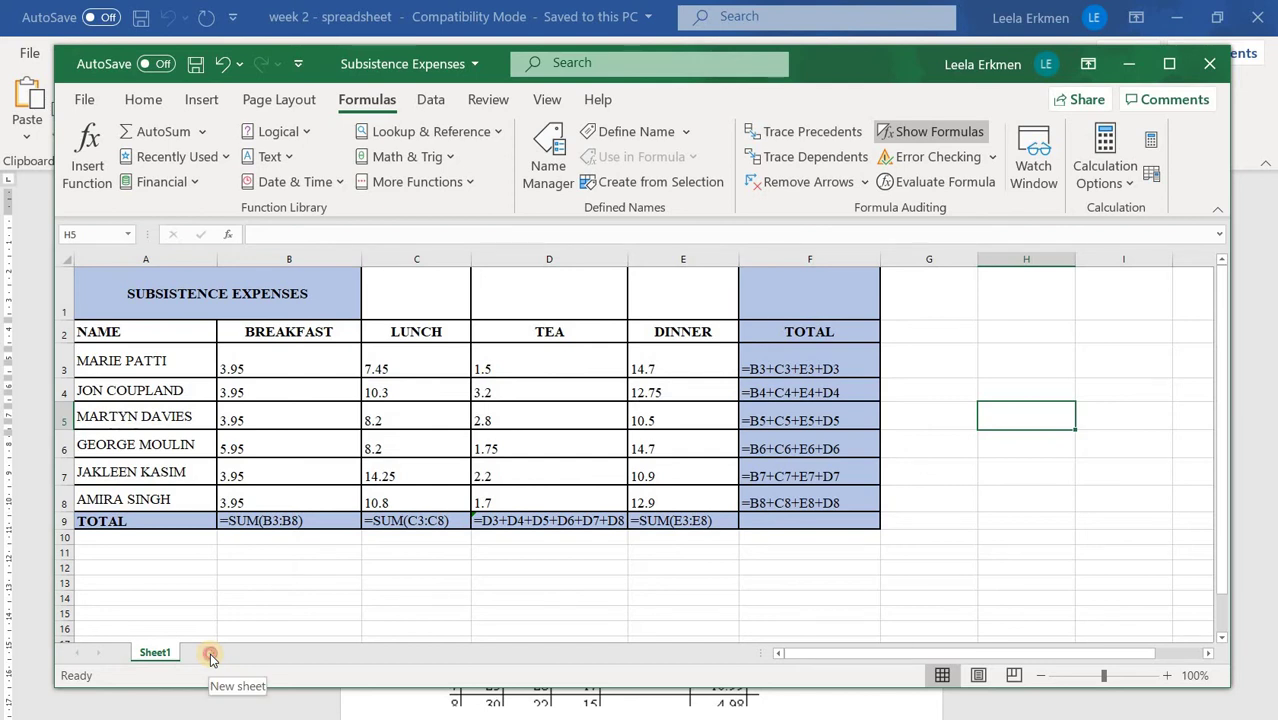
click(211, 656)
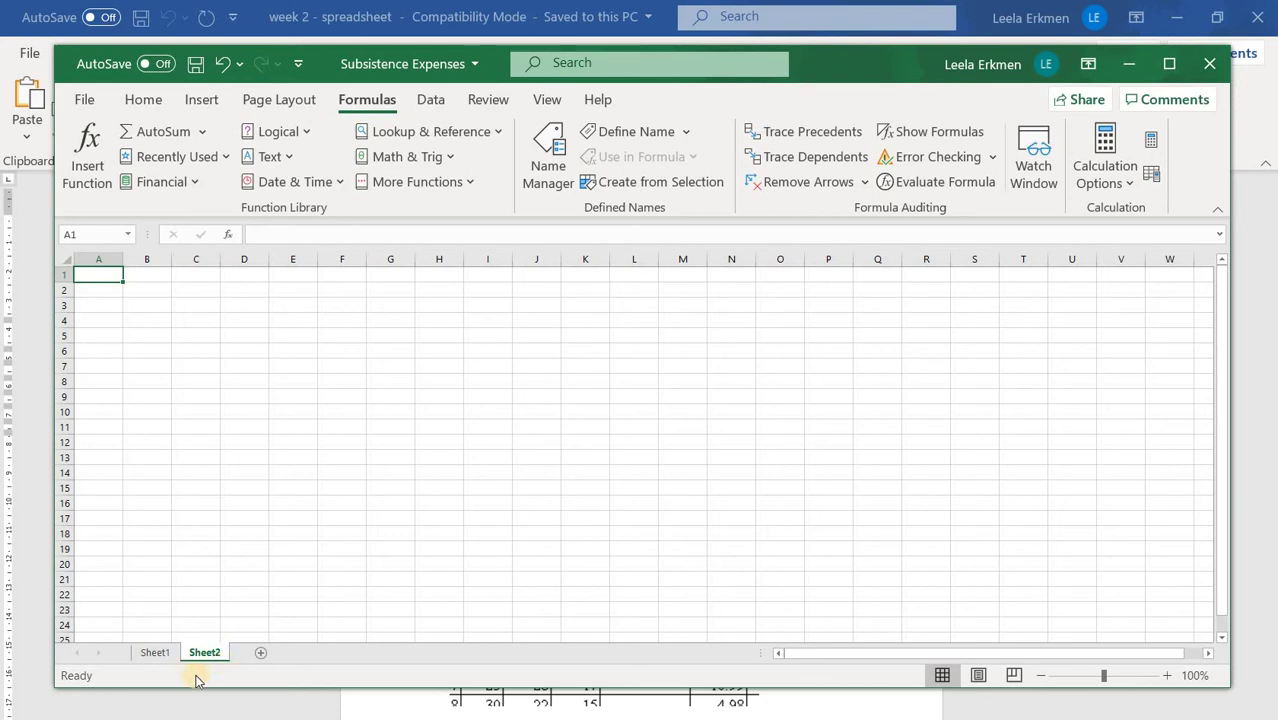
right_click(98, 277)
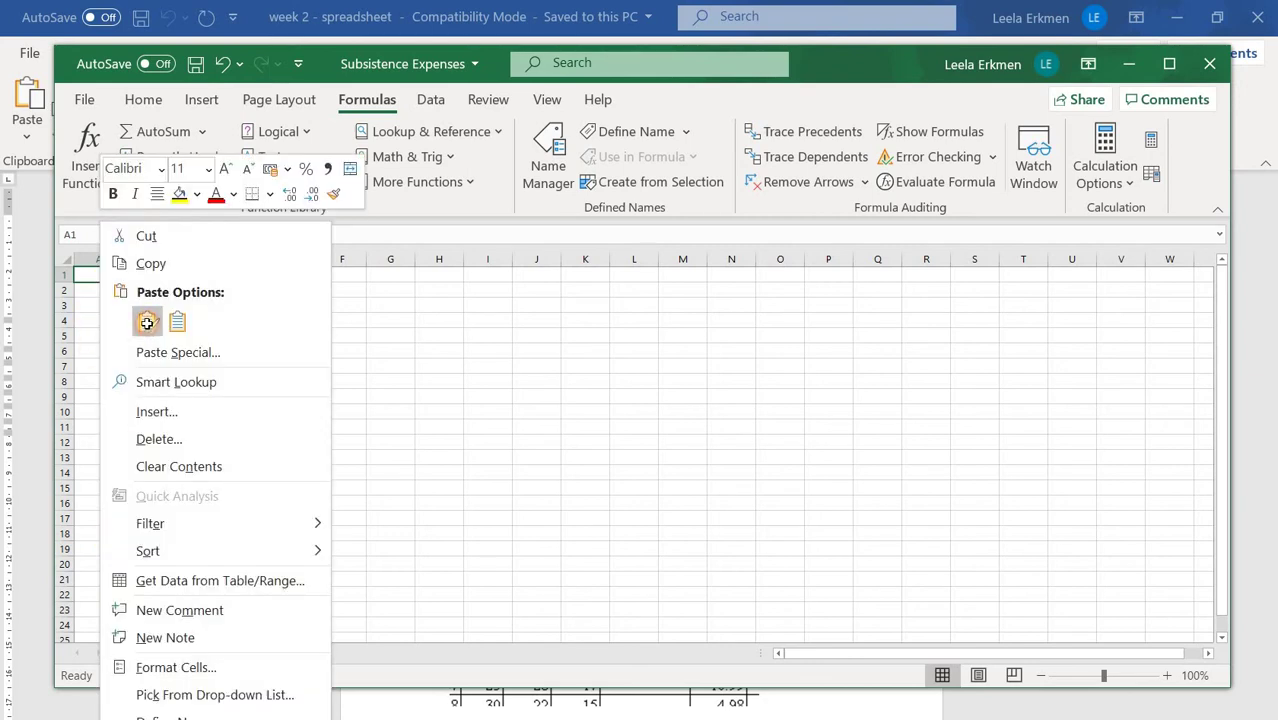
click(149, 322)
click(630, 363)
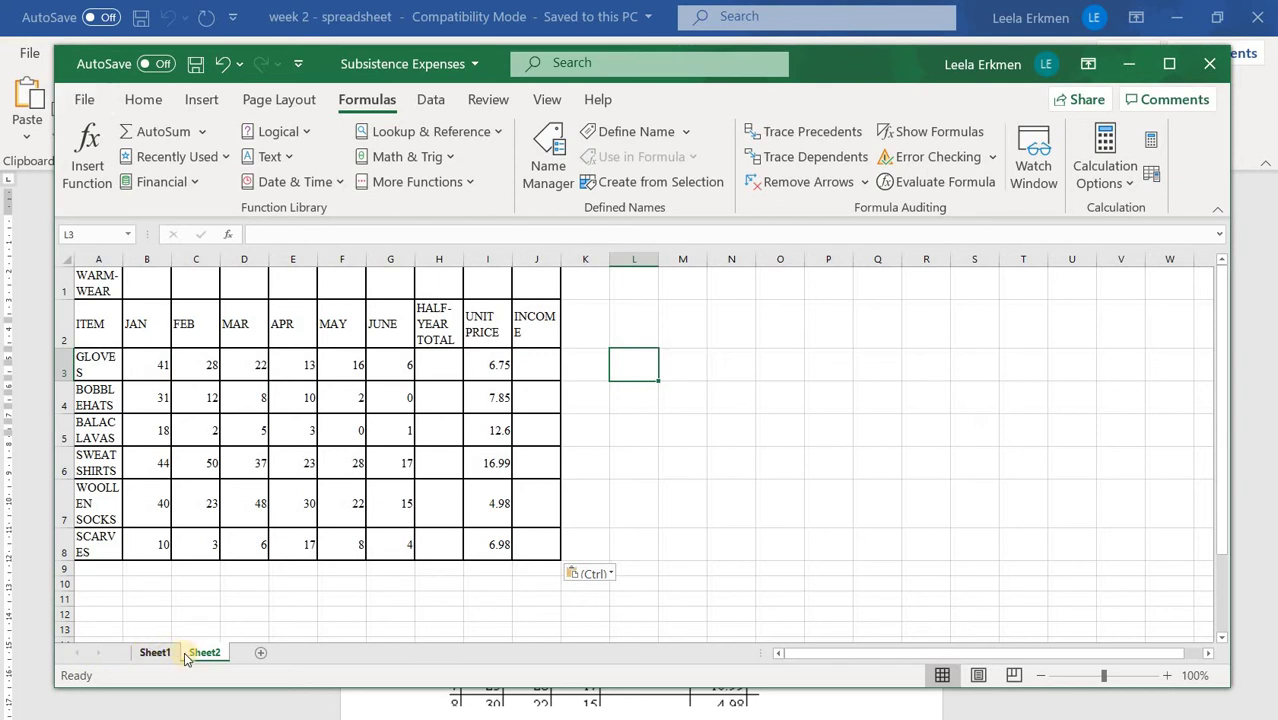
click(822, 505)
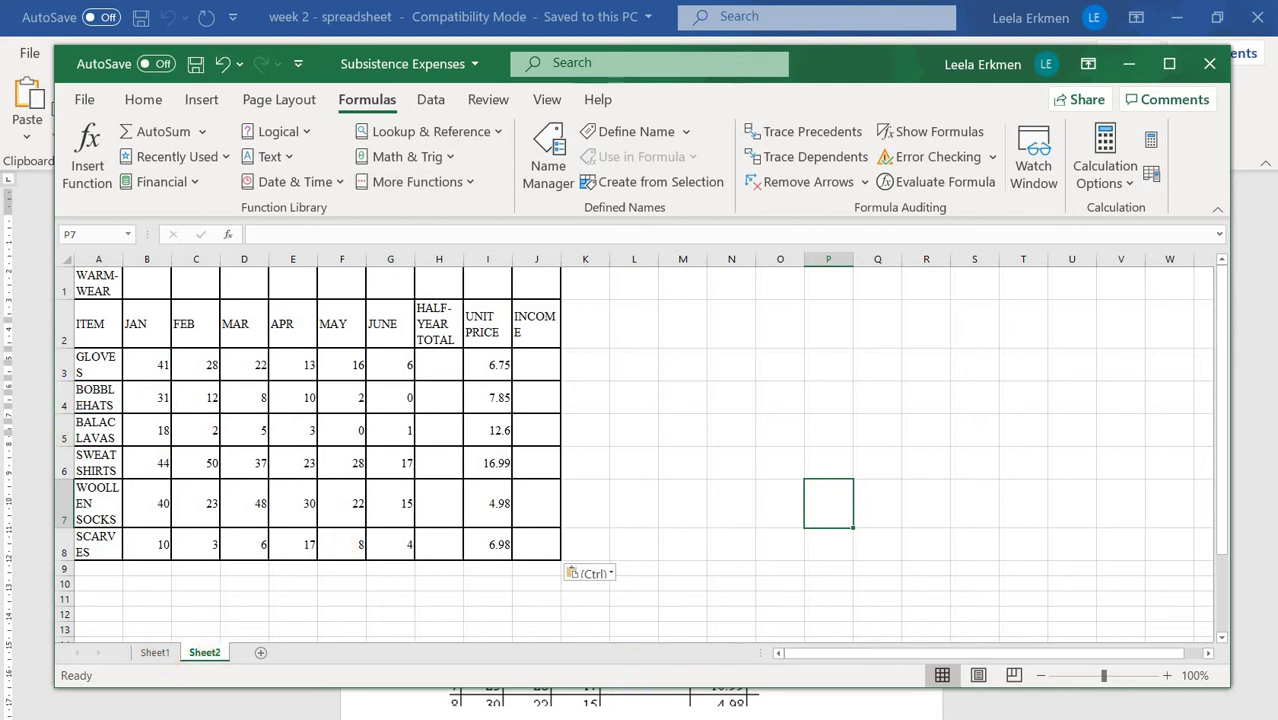
Step: Switch to the Word document and read the Task 4 instructions on calculating and replicating the HALF-YEAR TOTAL
click(729, 719)
click(560, 692)
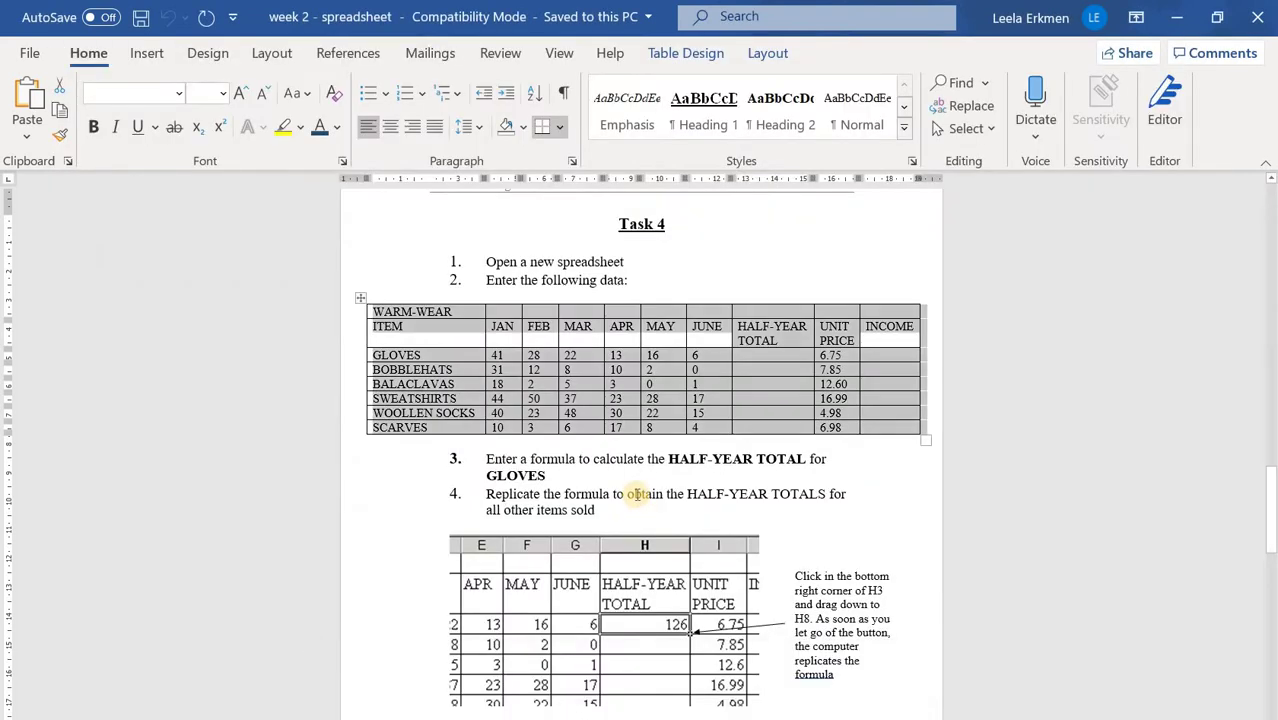
scroll(637, 494, down, 3)
scroll(633, 485, up, 3)
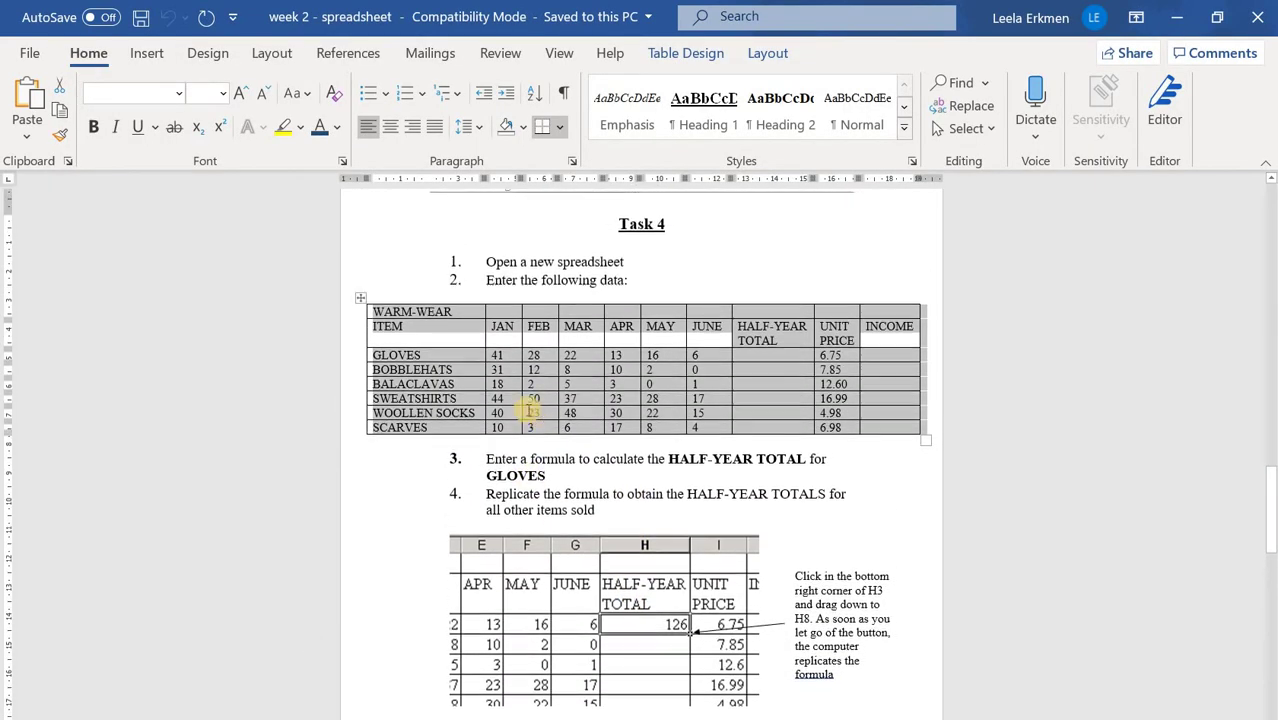
scroll(530, 412, down, 2)
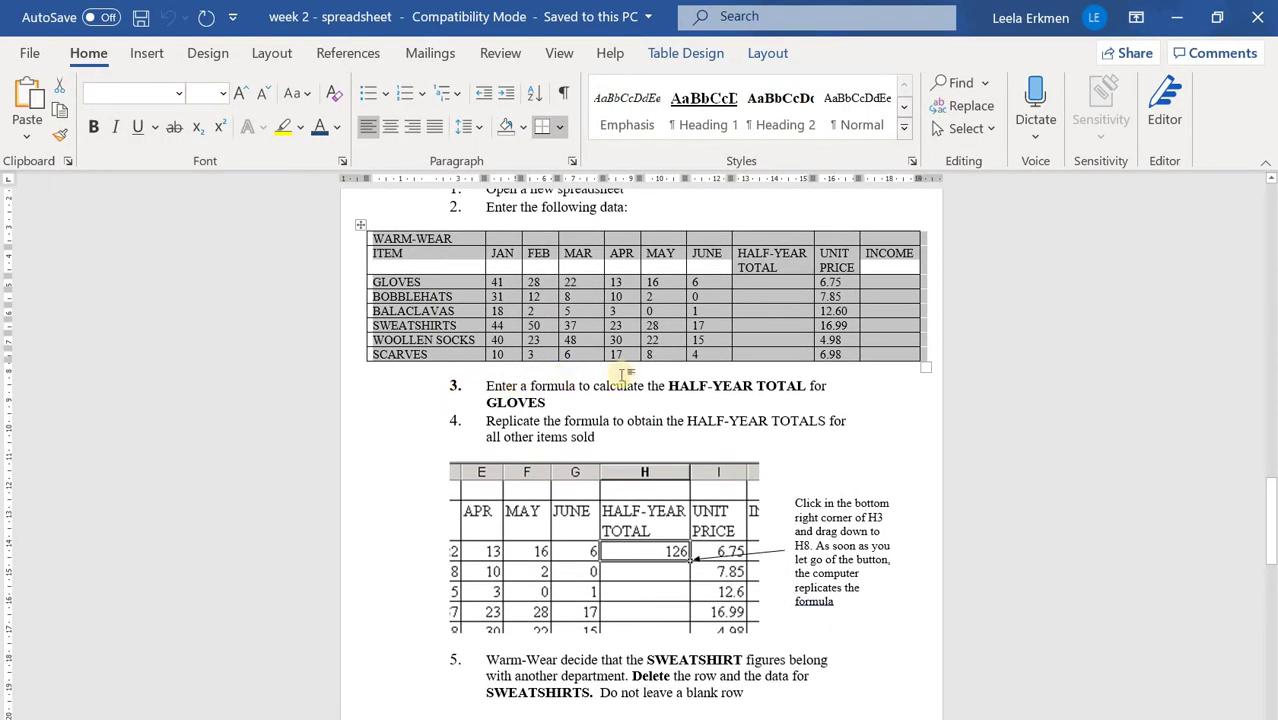
click(840, 402)
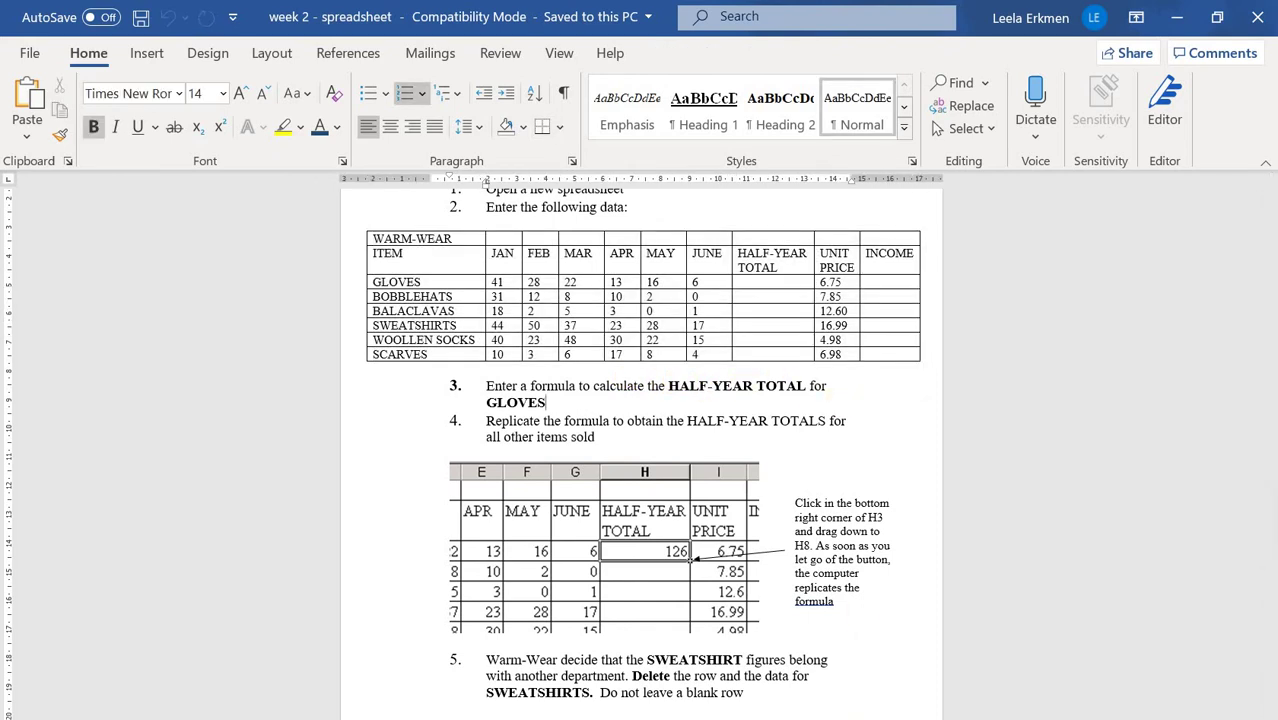
Step: Return to Excel and widen columns A, H, I and J so the item names and headings fit
key(alt+Tab)
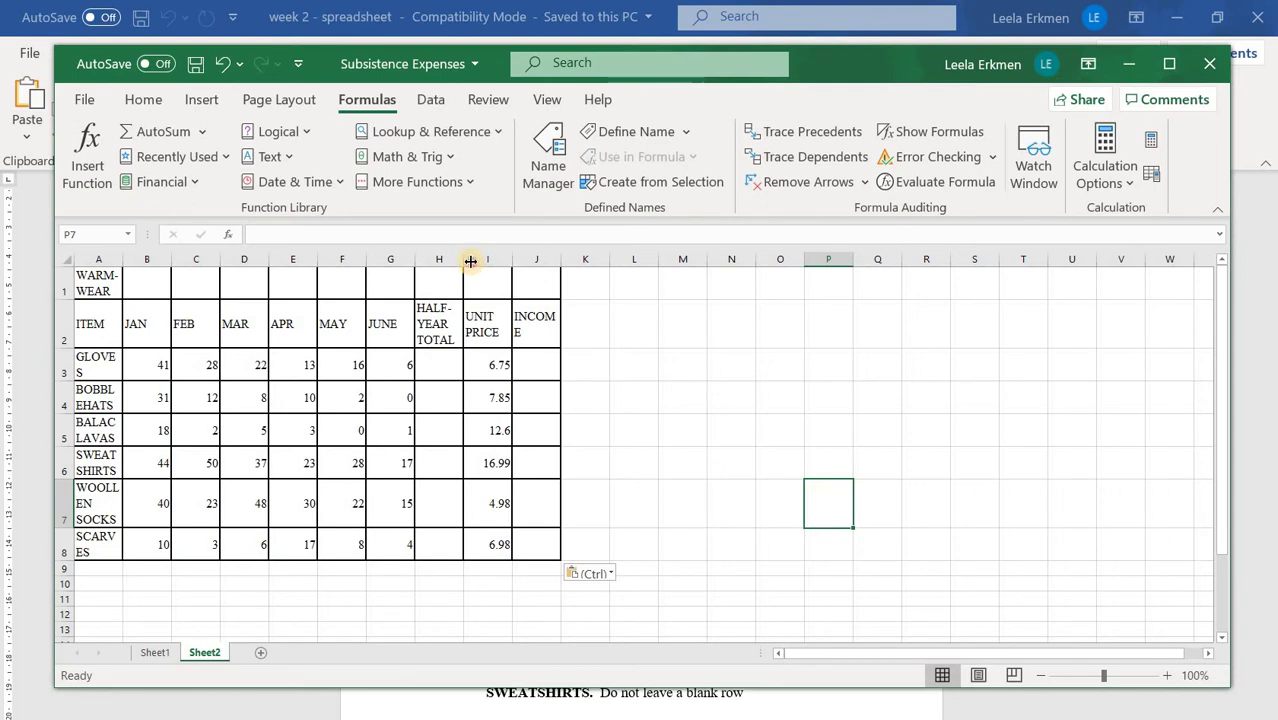
drag(466, 259, 471, 261)
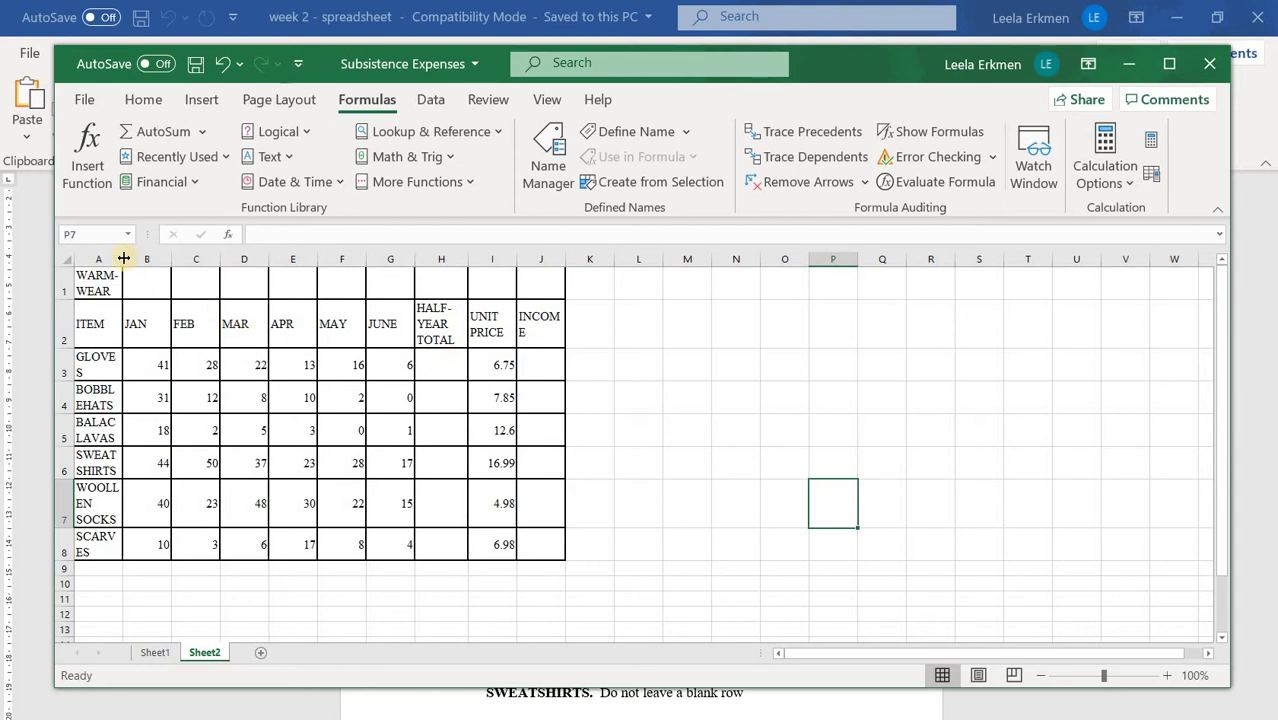
drag(129, 260, 185, 262)
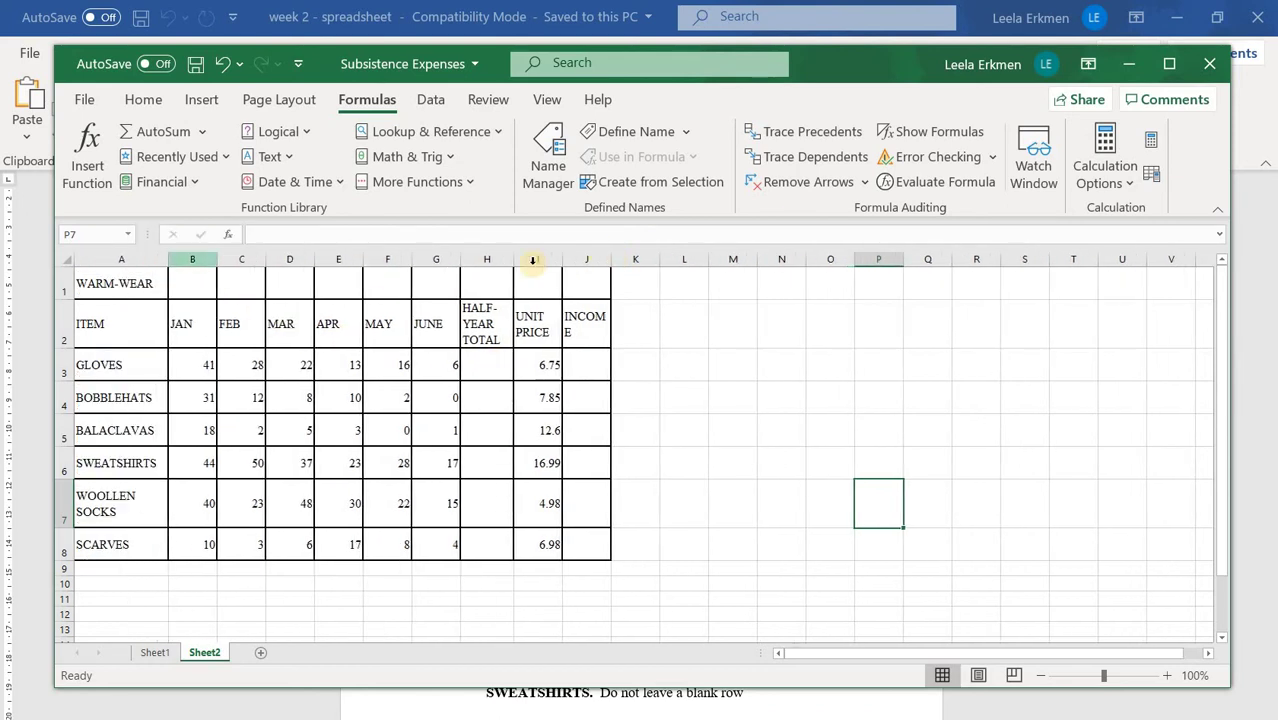
drag(513, 261, 735, 261)
Step: Begin a formula in cell H3 for the GLOVES half-year total
click(508, 368)
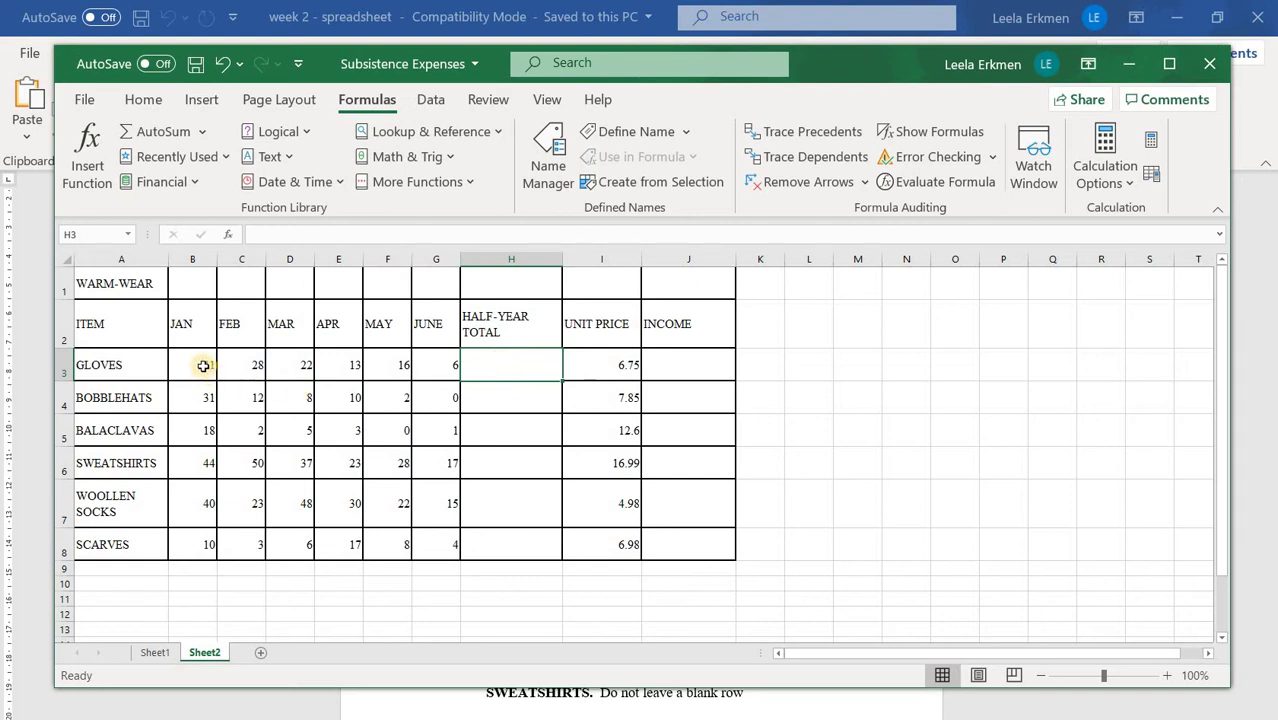
drag(203, 366, 510, 365)
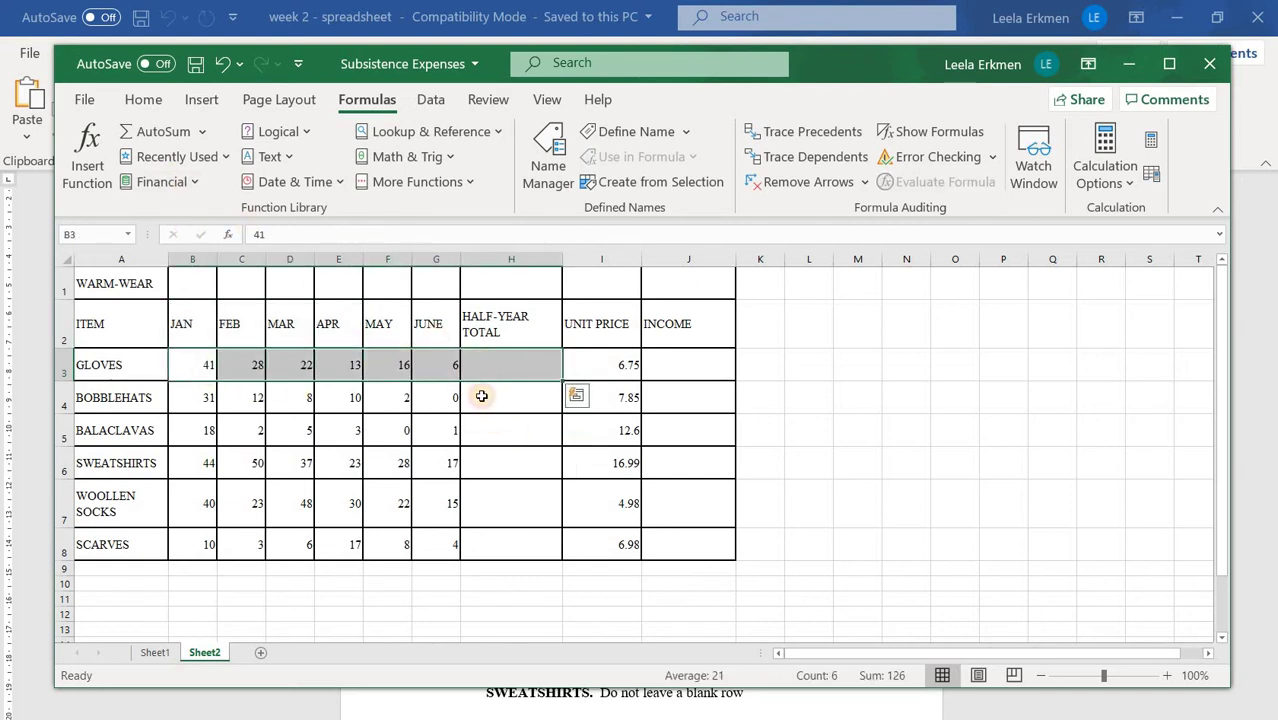
click(486, 362)
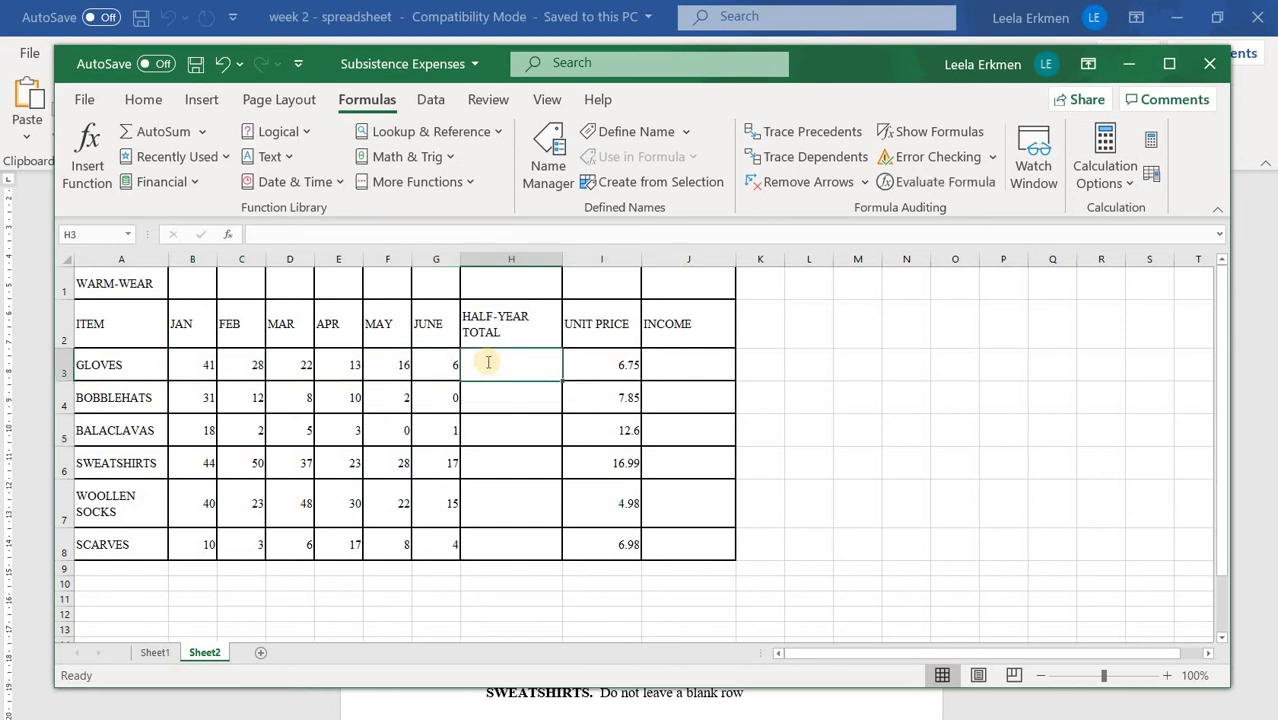
text(=)
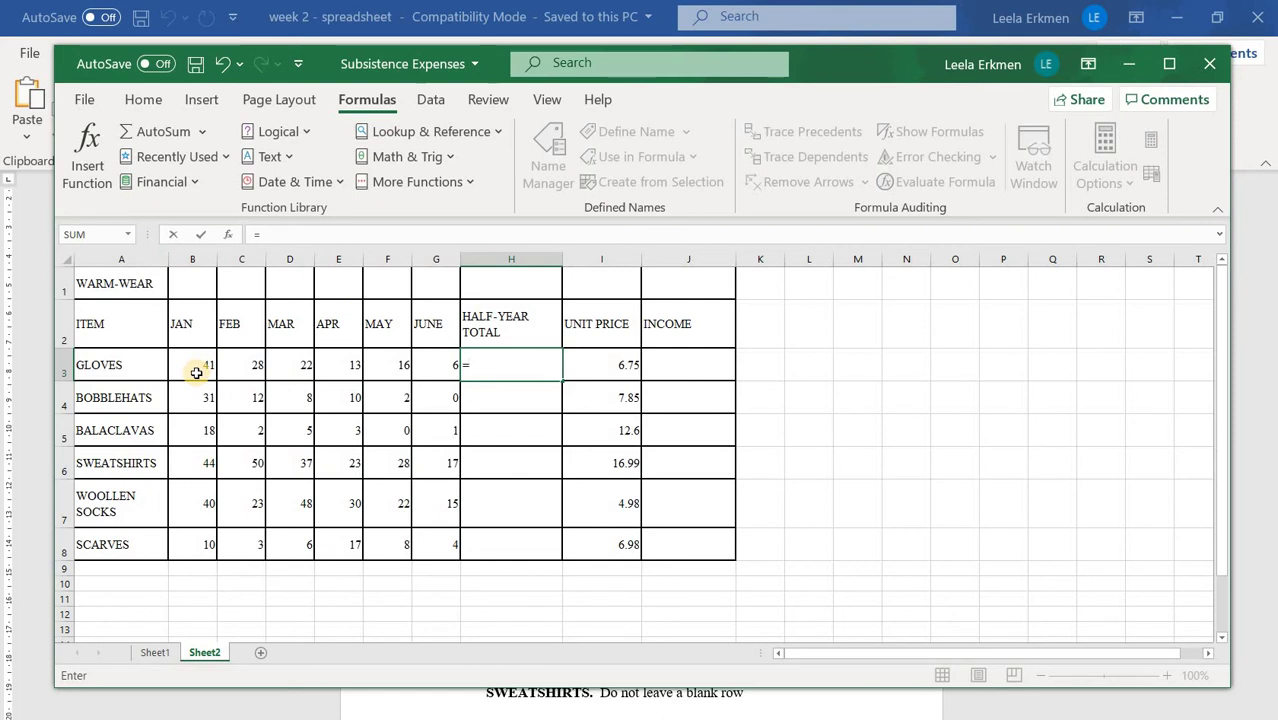
text(b2+)
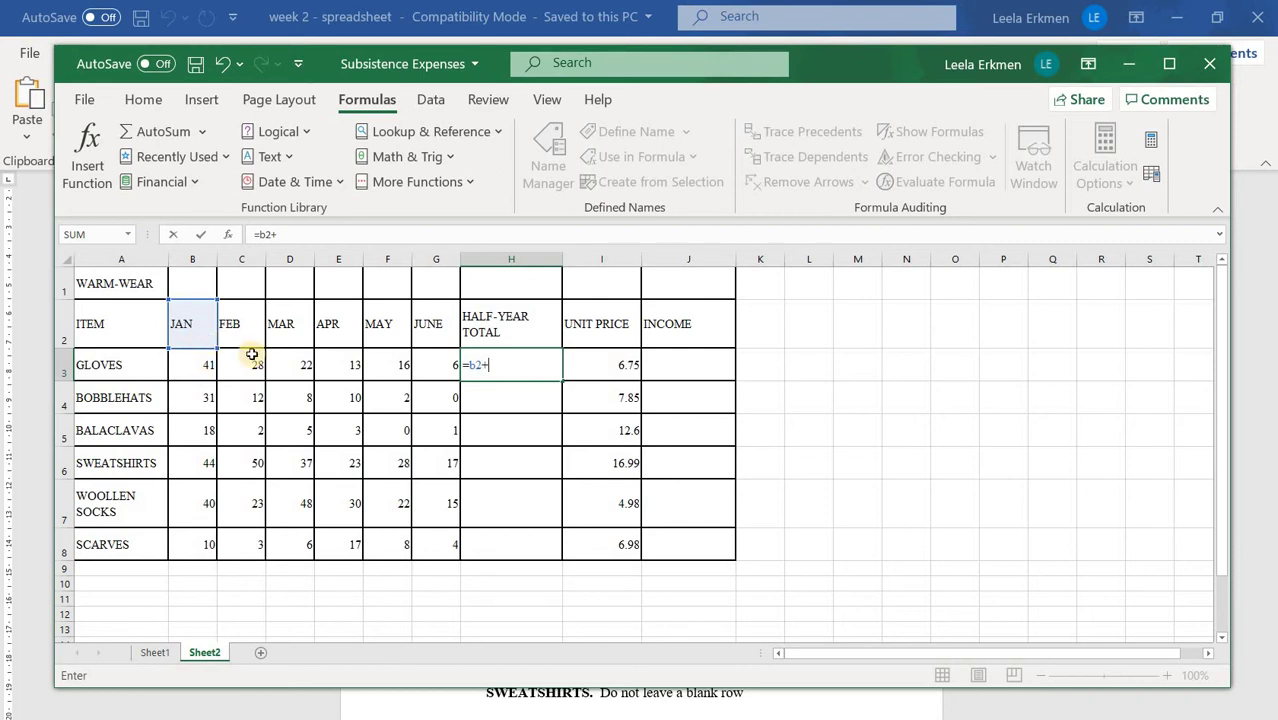
key(BackSpace)
key(BackSpace)
key(BackSpace)
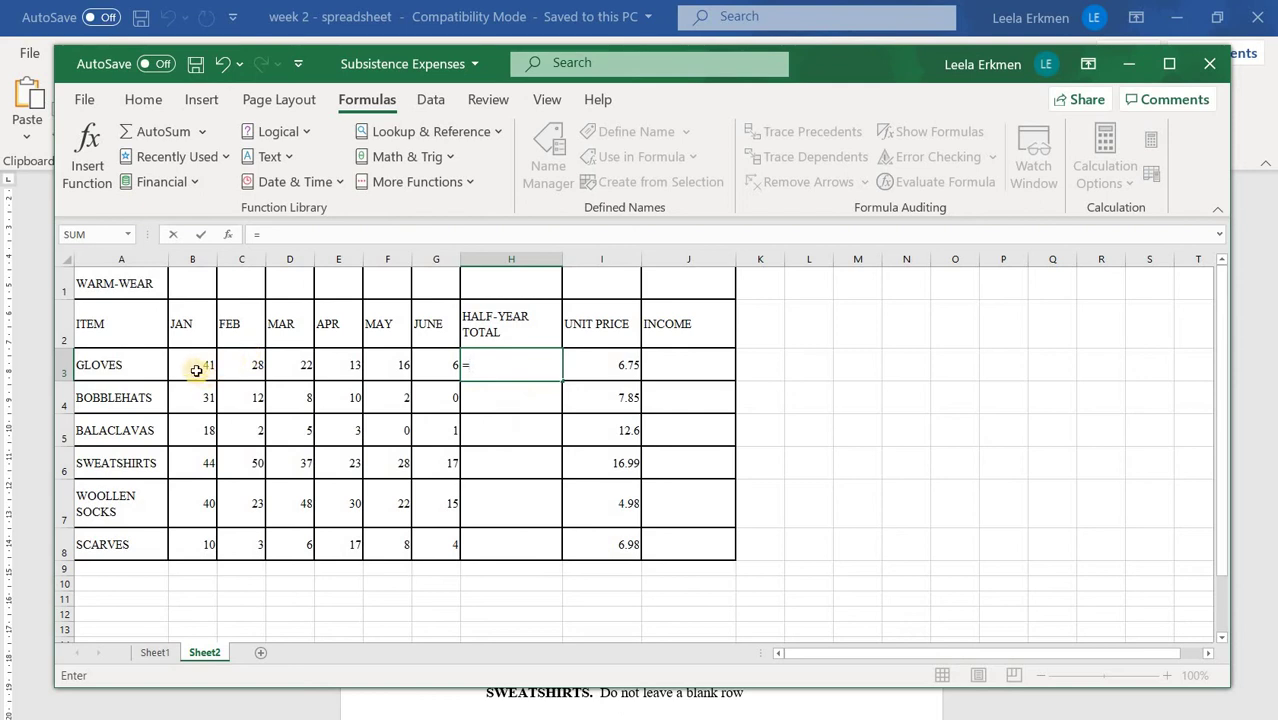
Step: Complete the GLOVES half-year total in H3 as =B3+C3+D3+E3+F3+G3, picking each month's cell
click(195, 368)
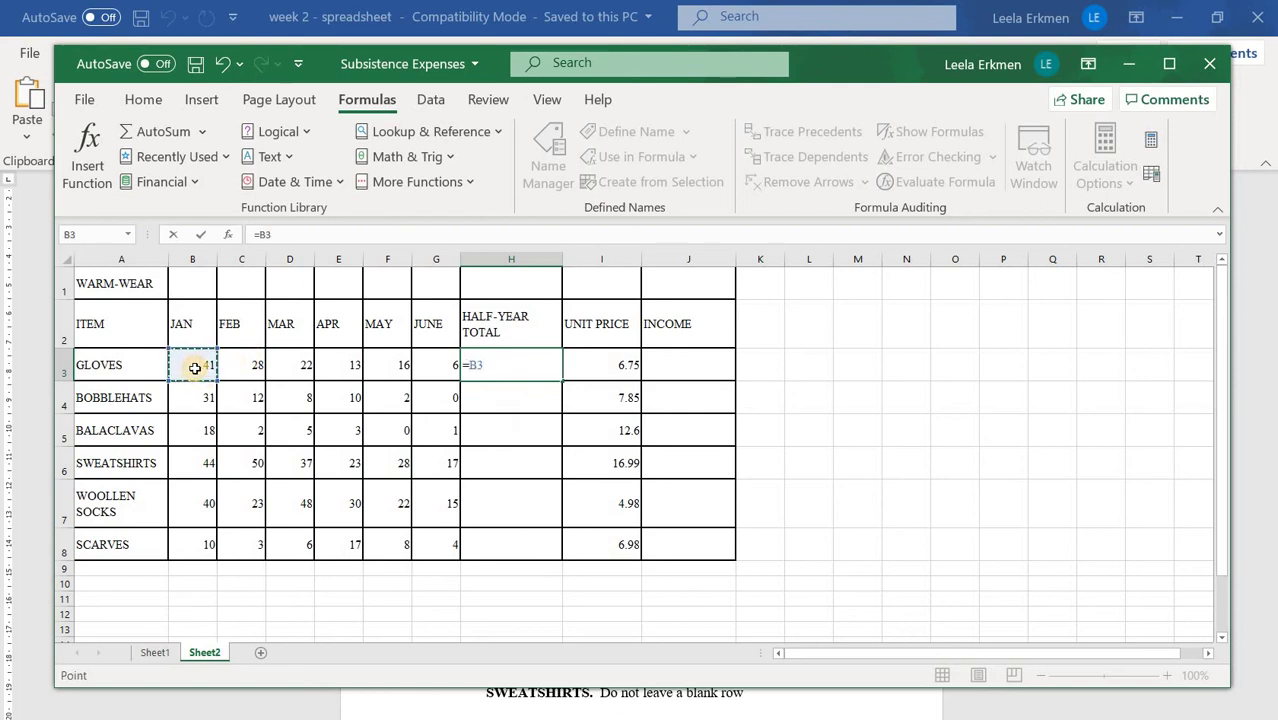
text(+)
click(247, 366)
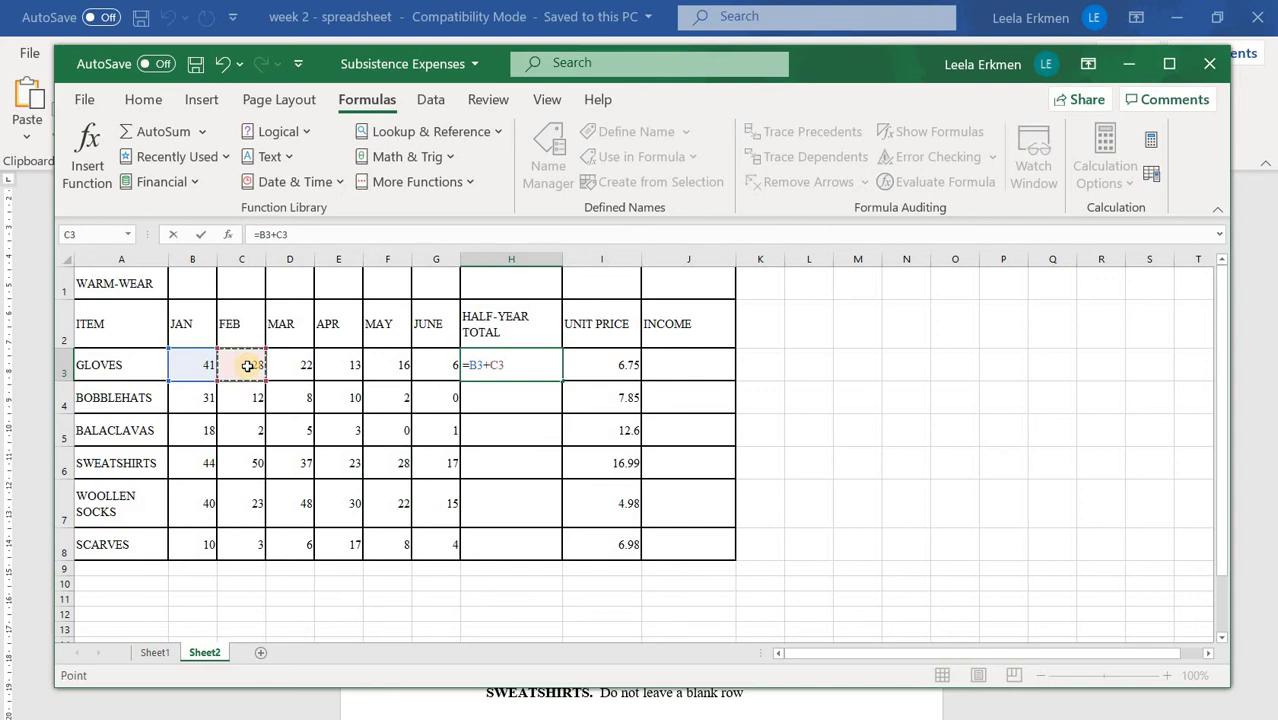
text(+)
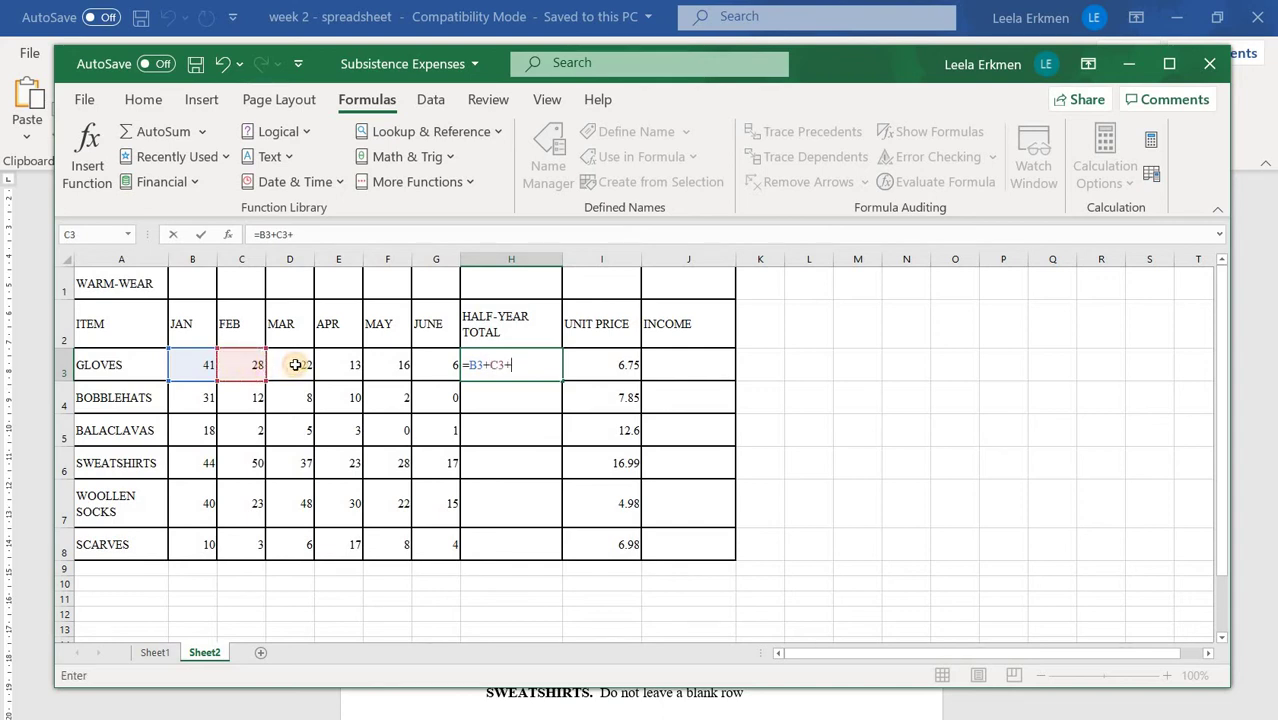
click(295, 365)
text(+)
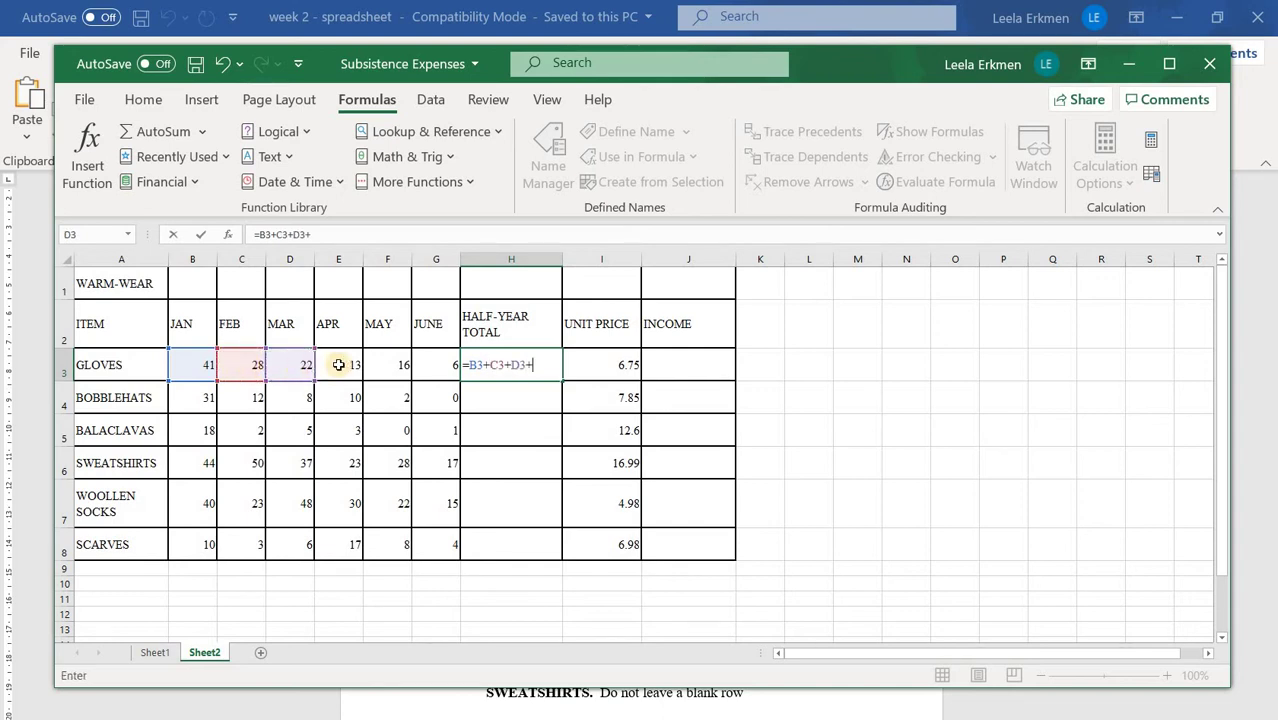
click(344, 367)
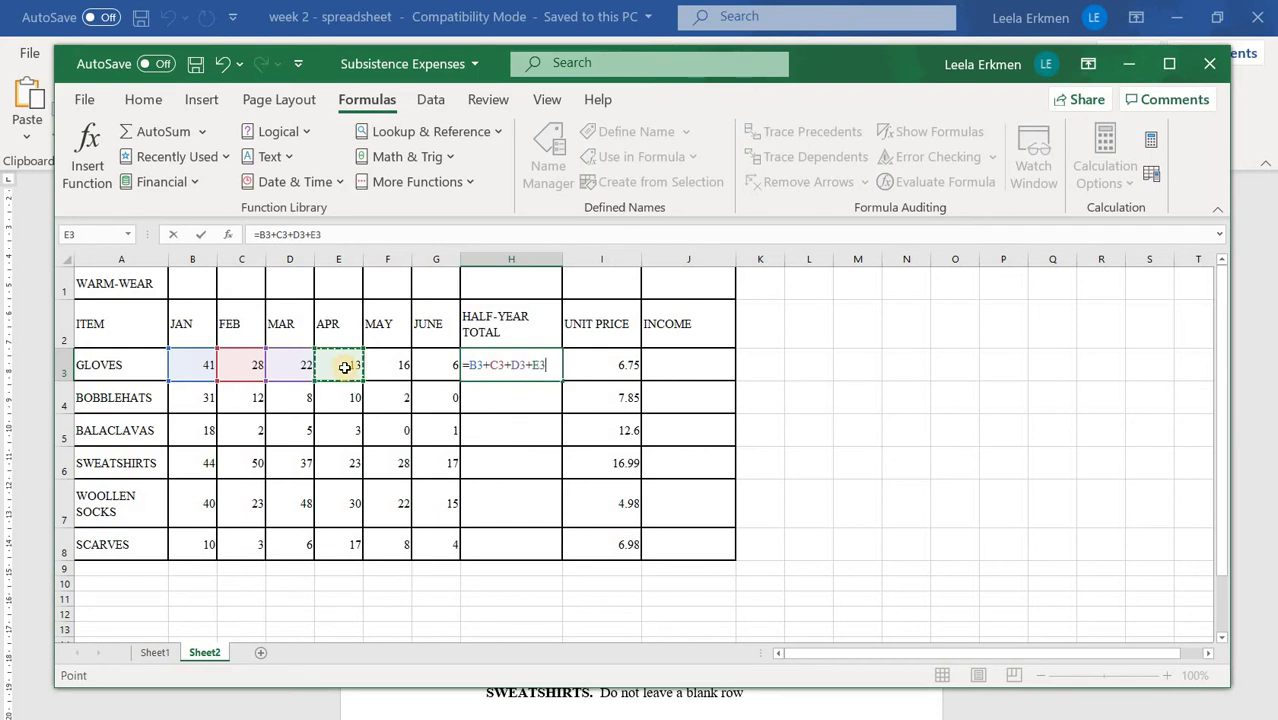
text(+)
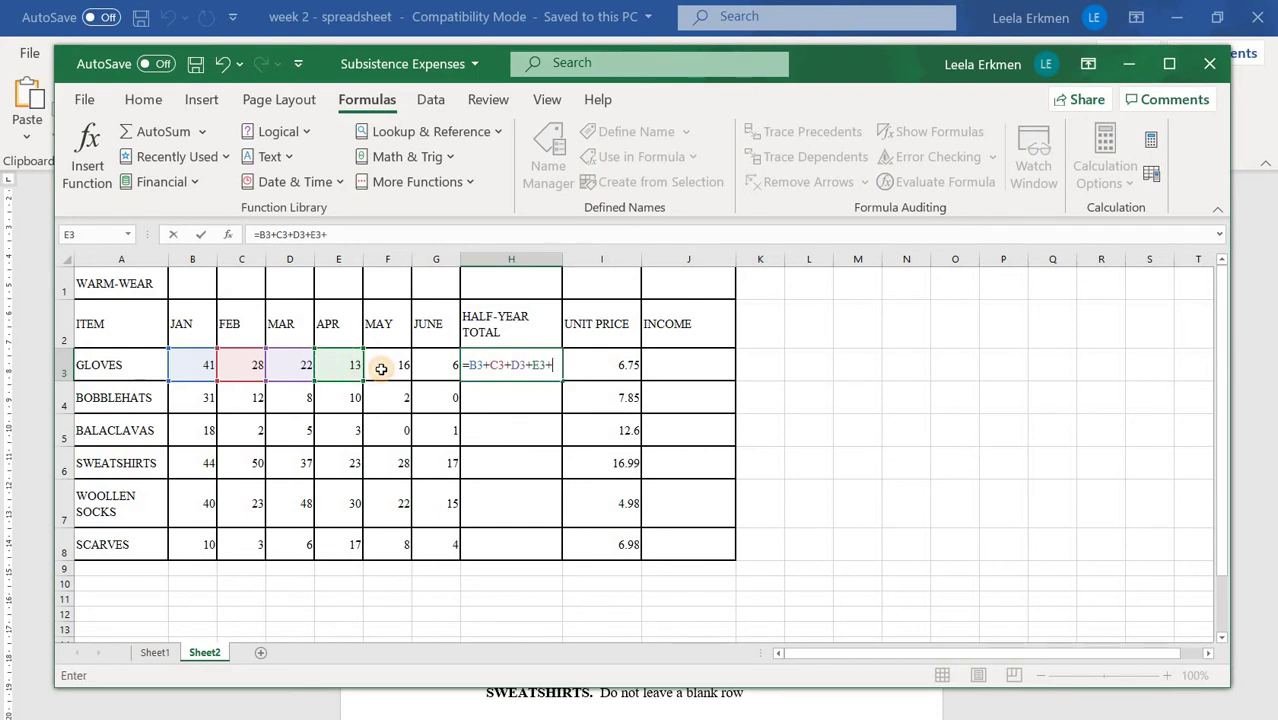
click(381, 369)
text(+)
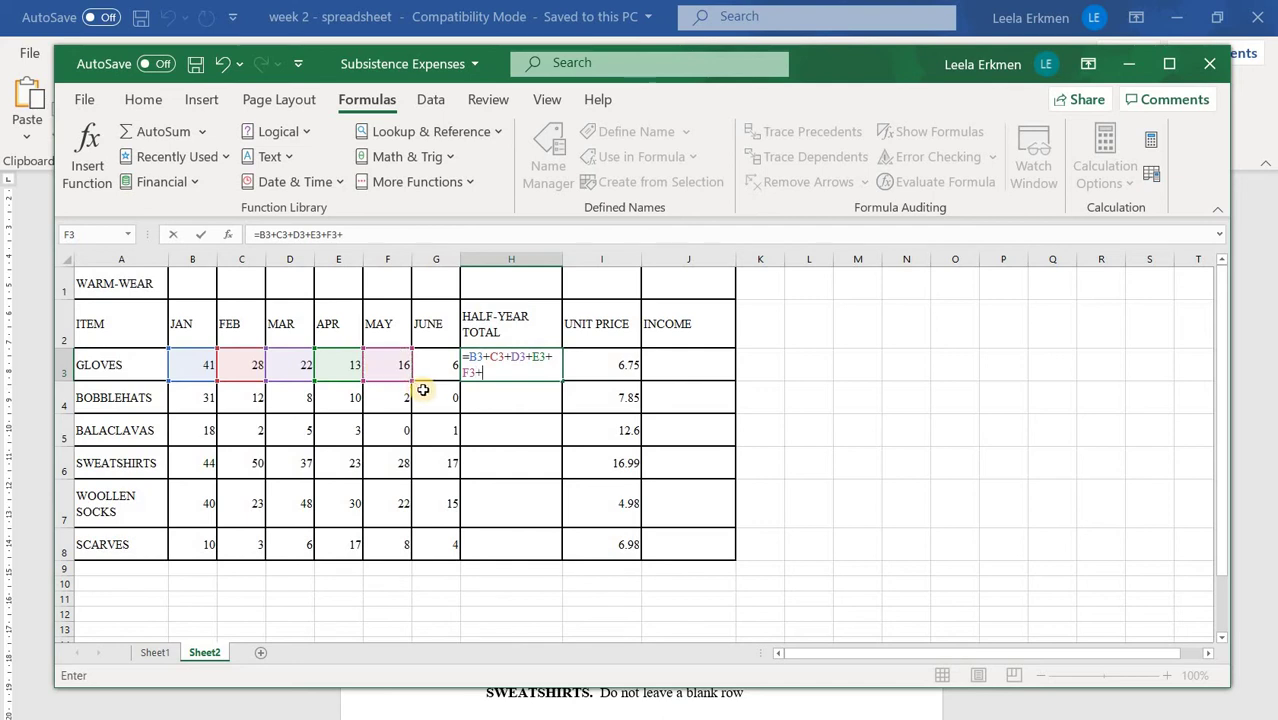
click(444, 371)
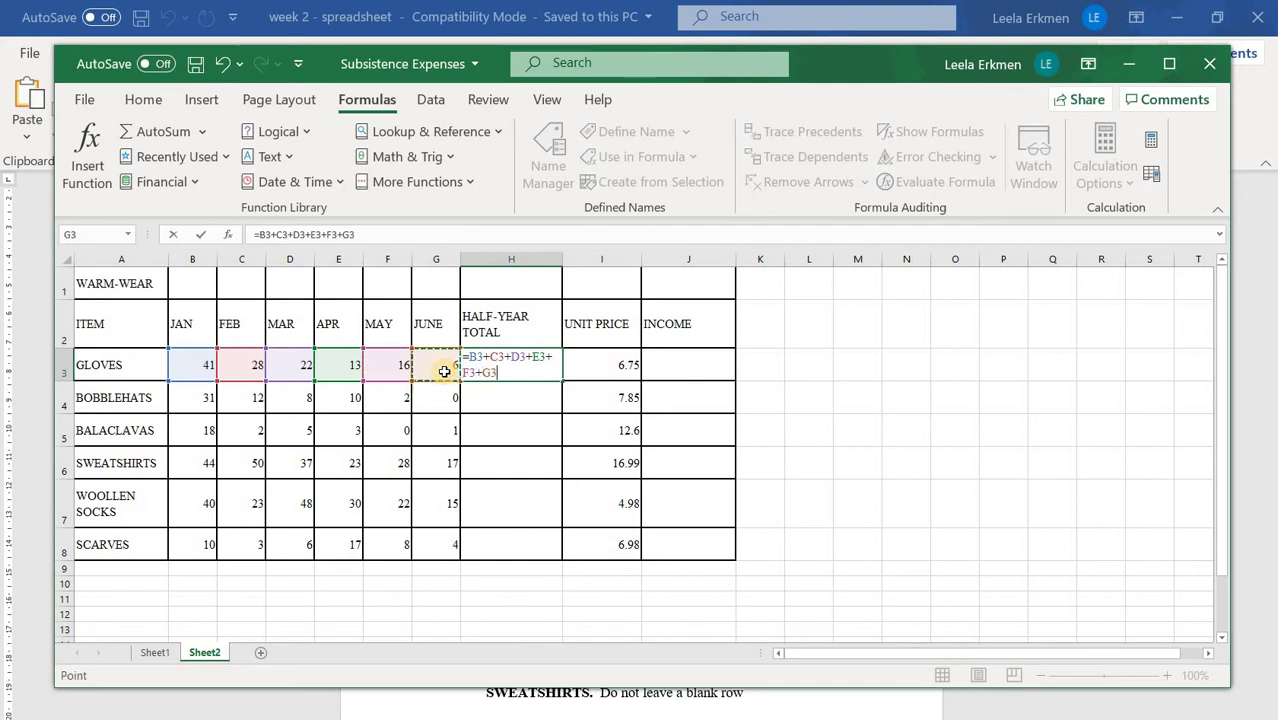
key(Return)
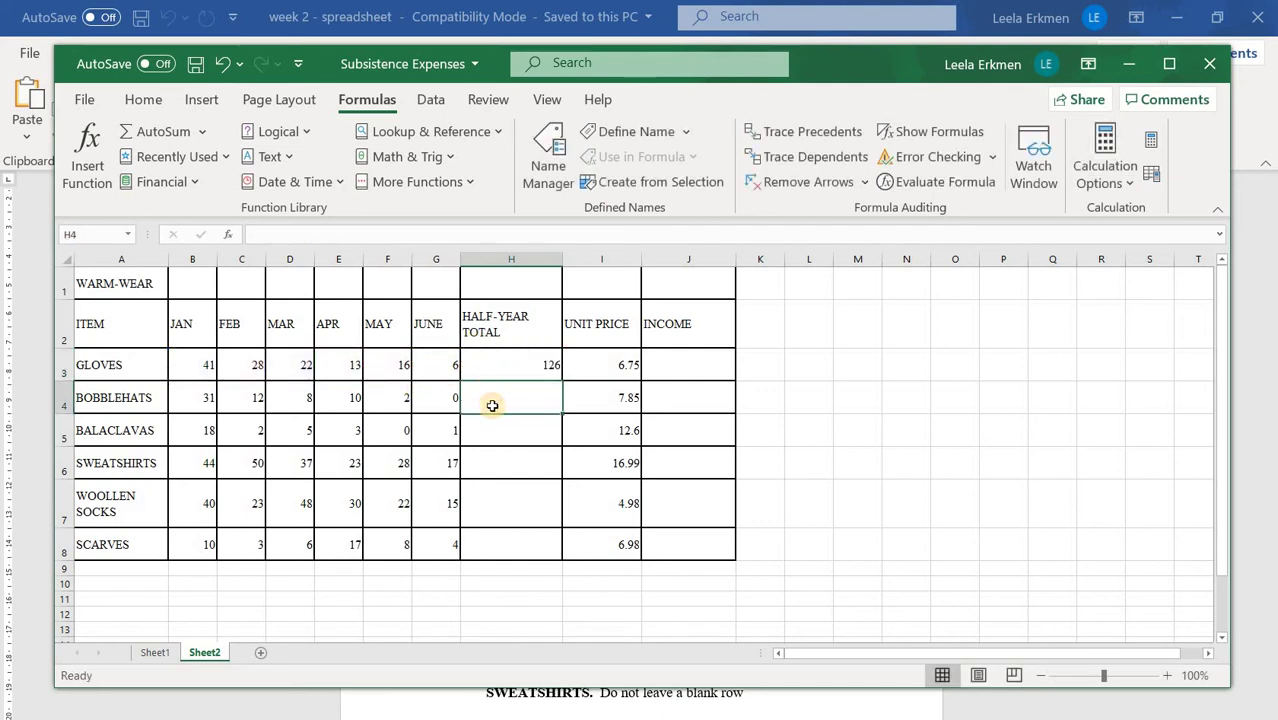
Step: Enter the BOBBLEHATS half-year total in H4 as =B4+C4+D4+E4+F4+G4, picking each month's cell
text(=)
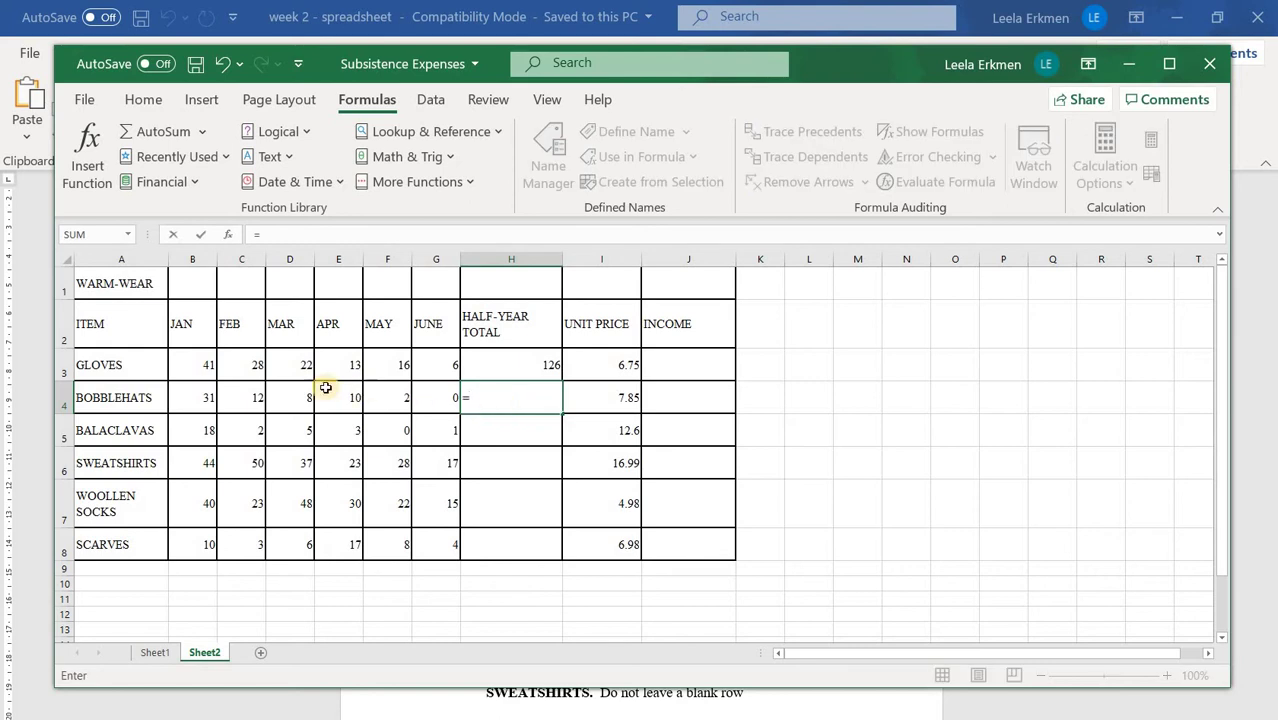
click(200, 396)
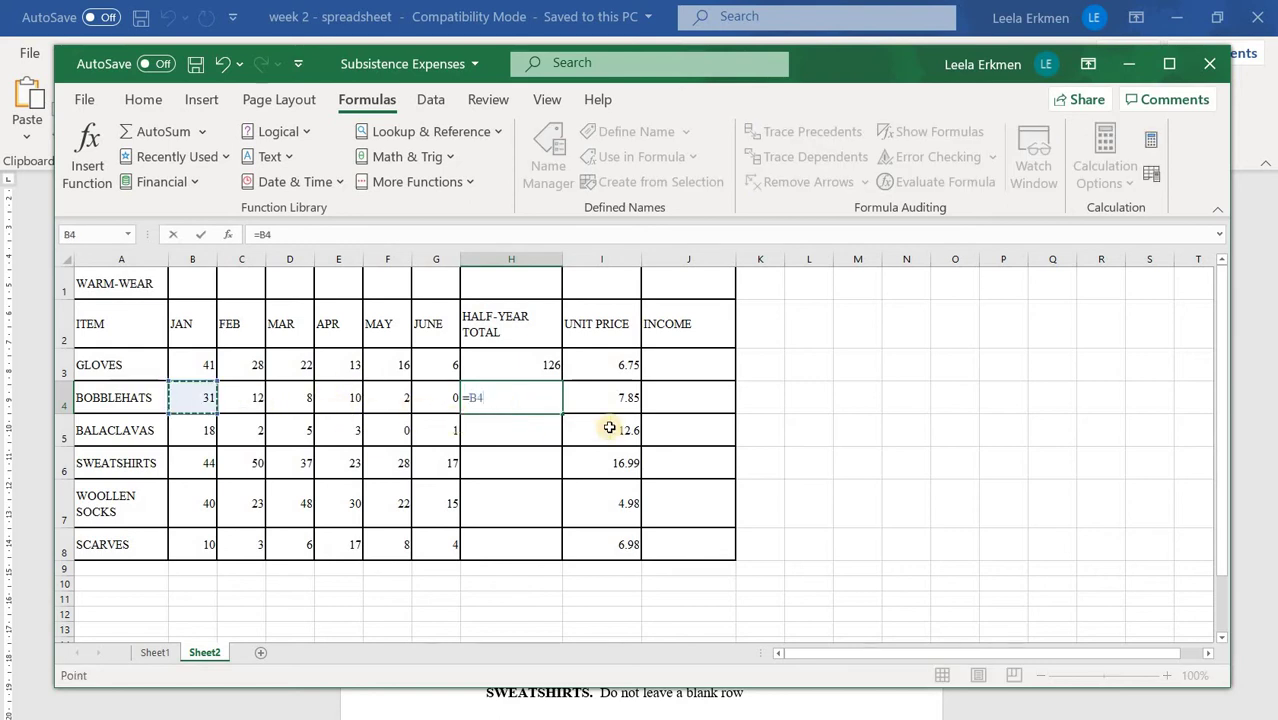
text(+)
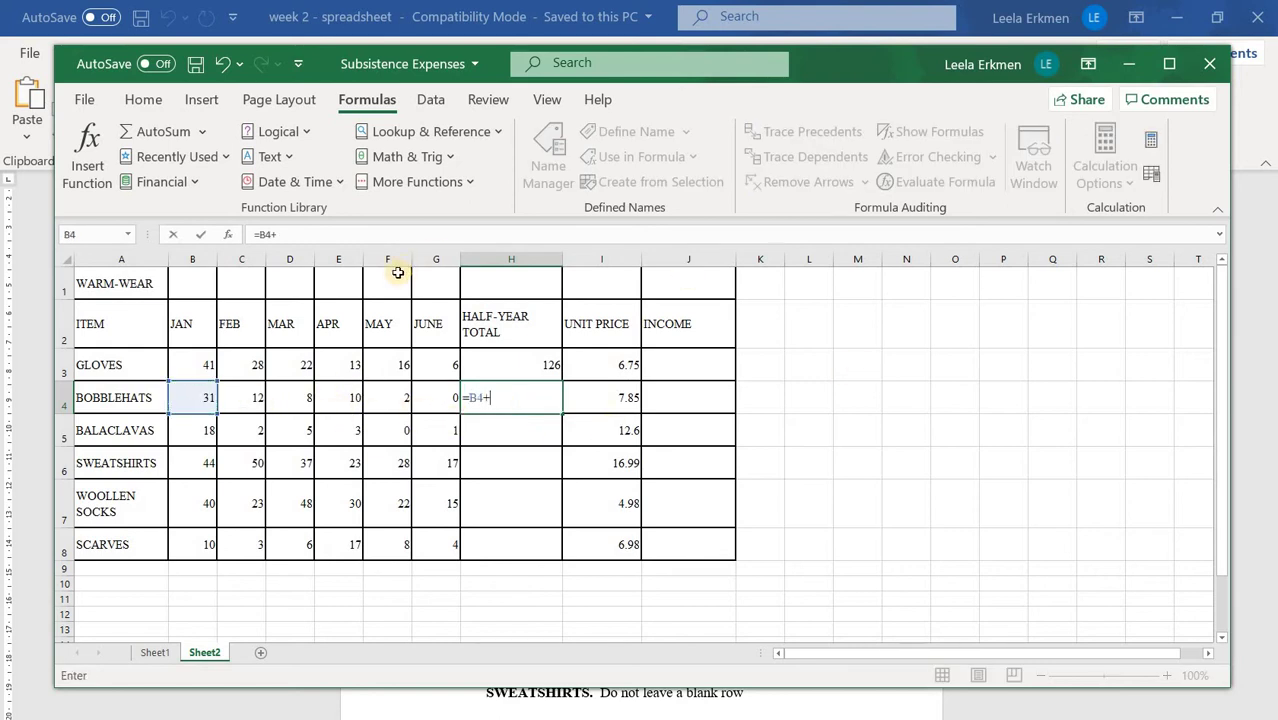
click(253, 398)
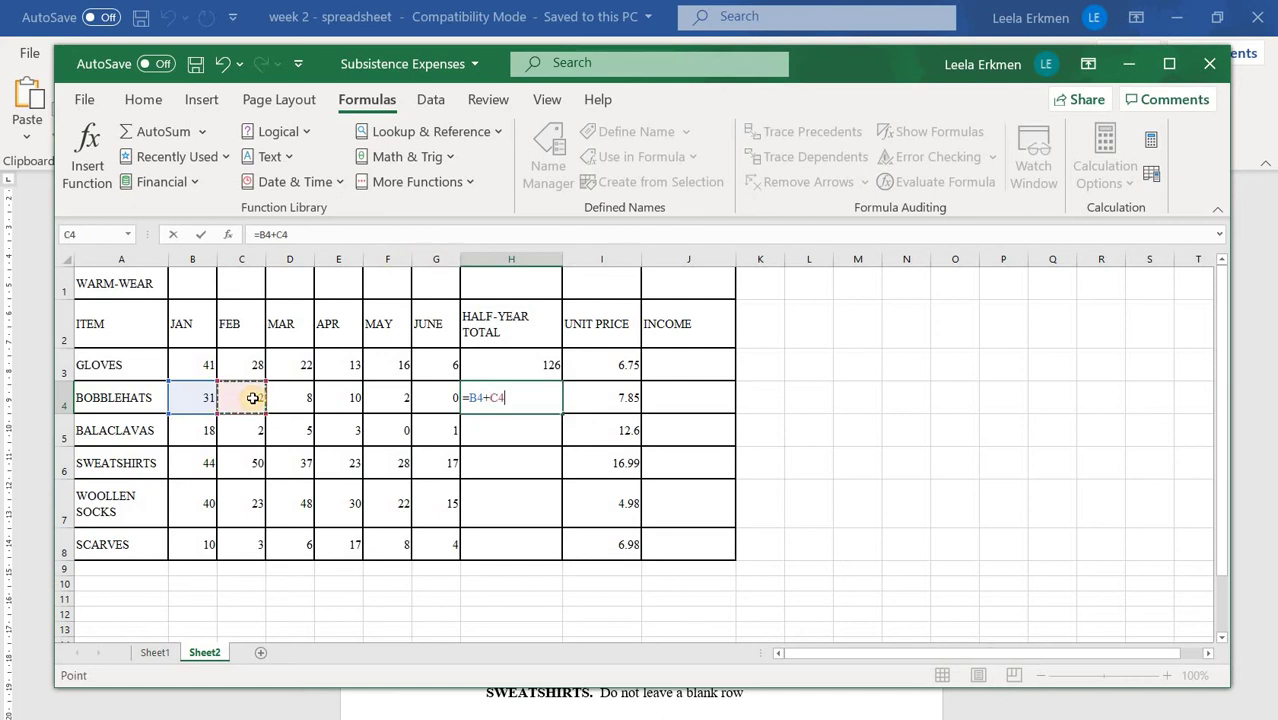
text(+)
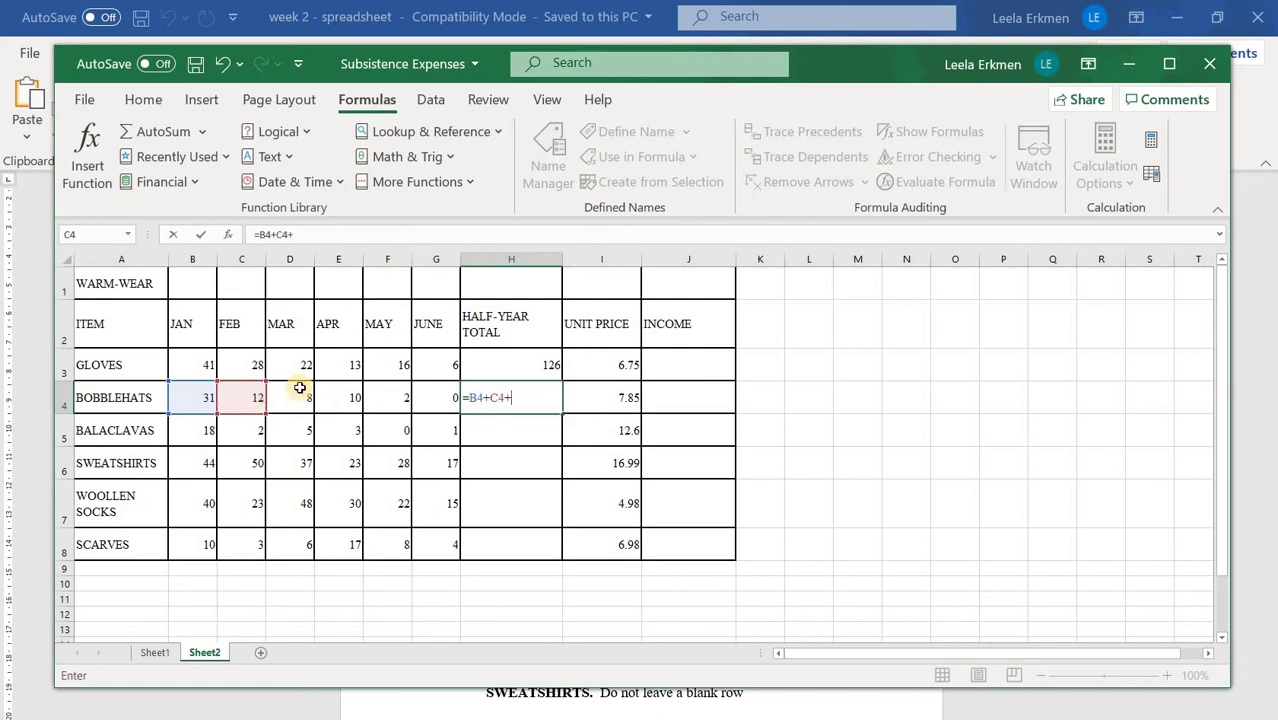
click(299, 388)
text(+)
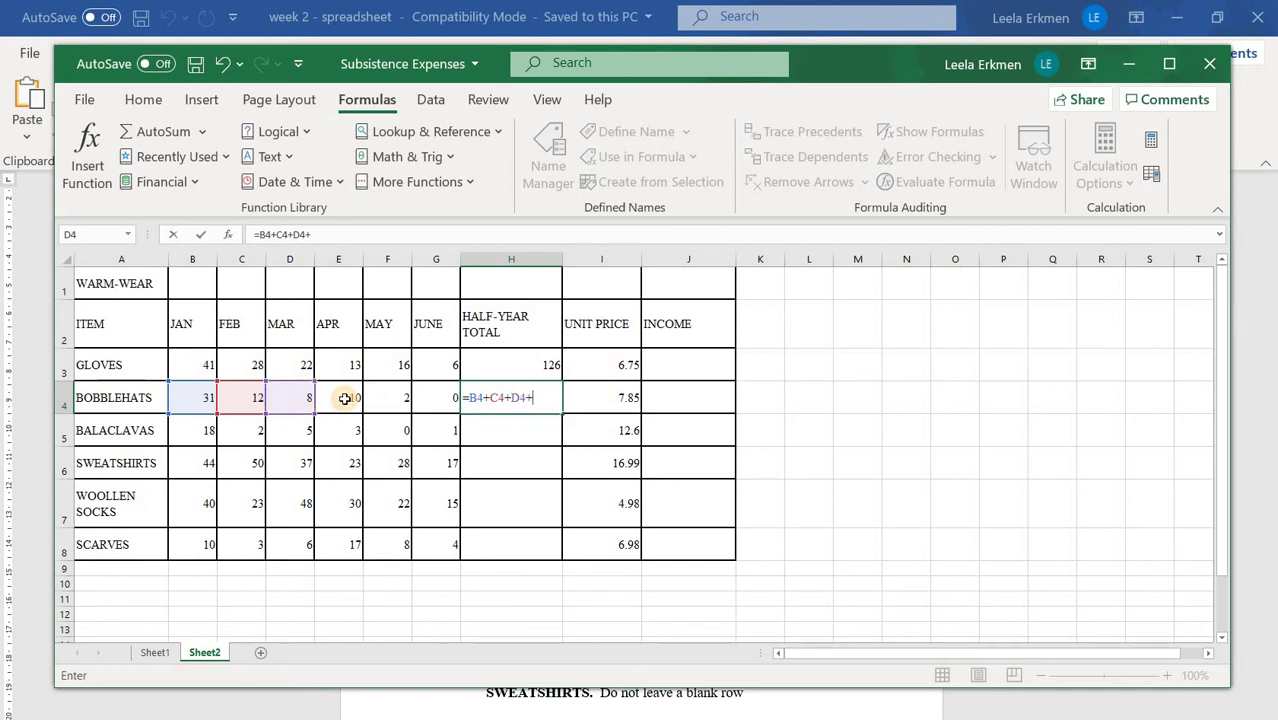
click(344, 398)
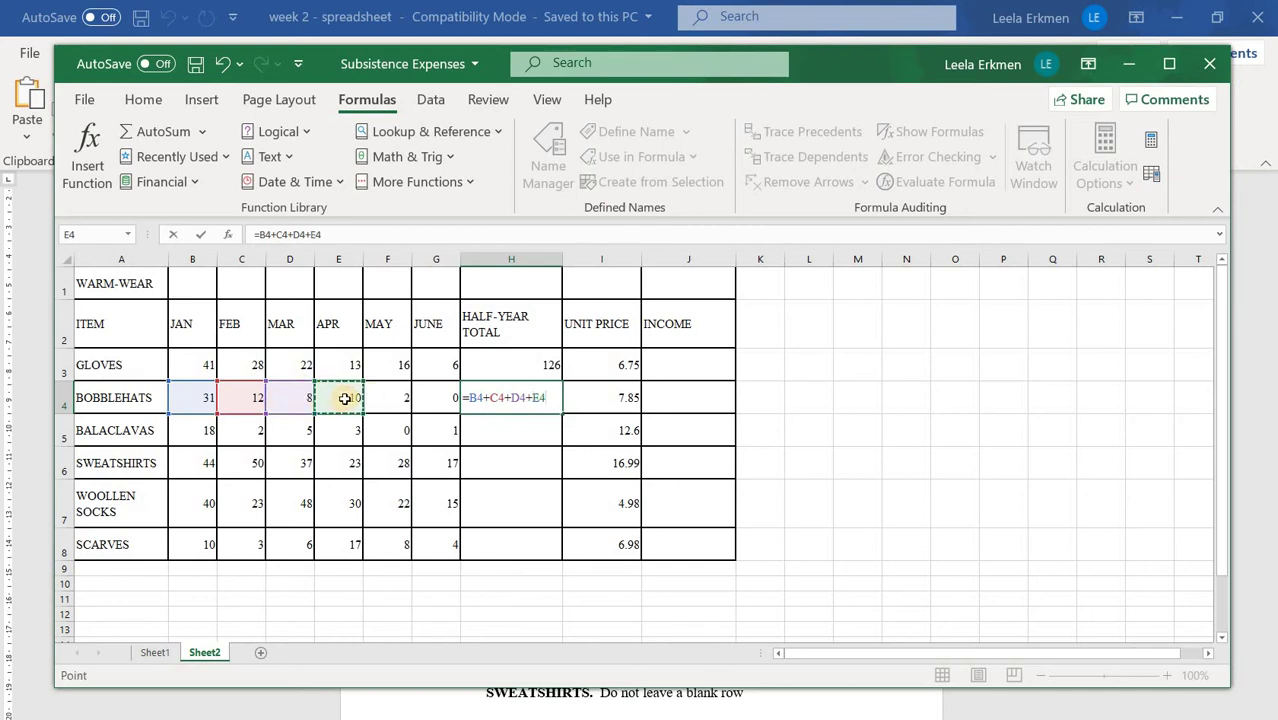
text(+)
click(398, 400)
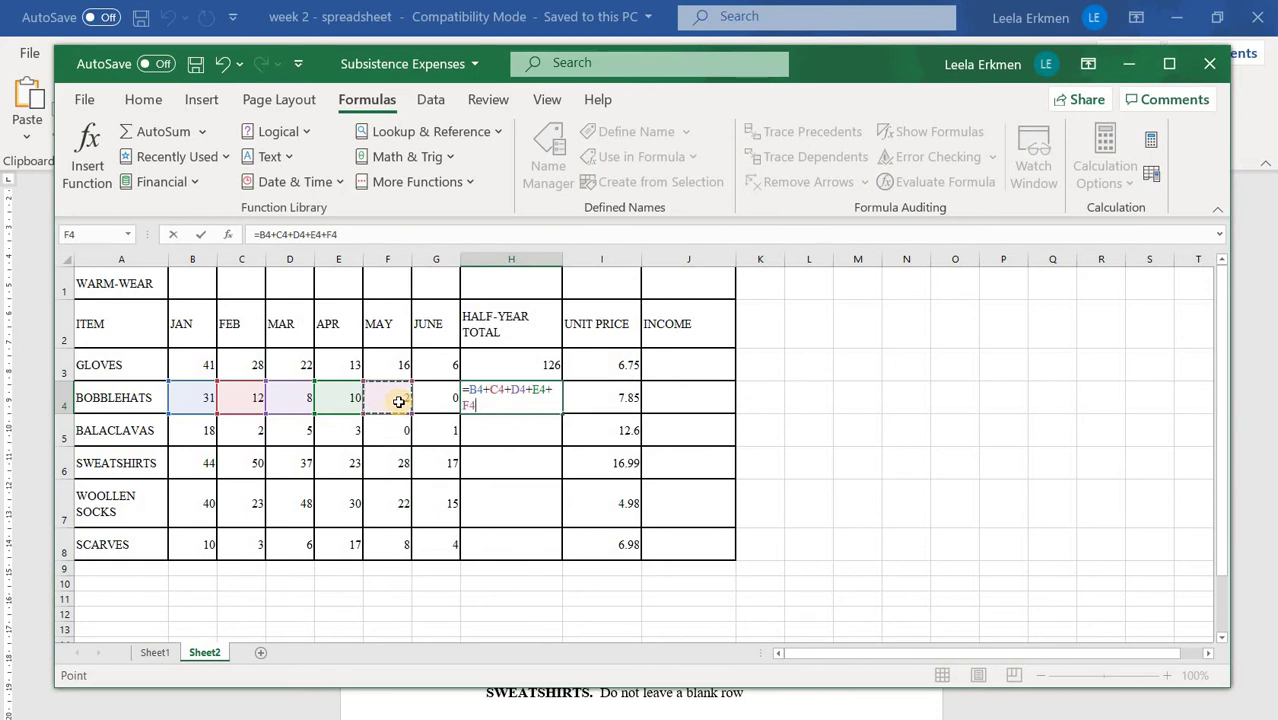
text(+)
click(430, 396)
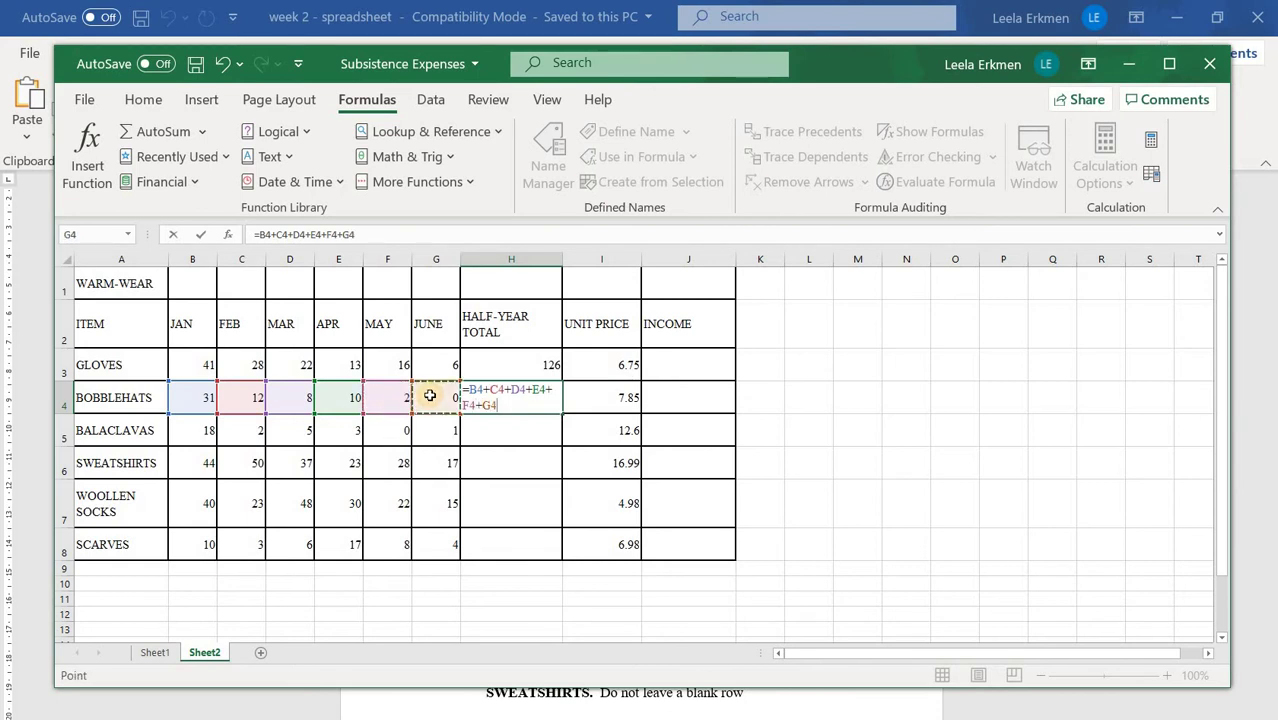
key(Return)
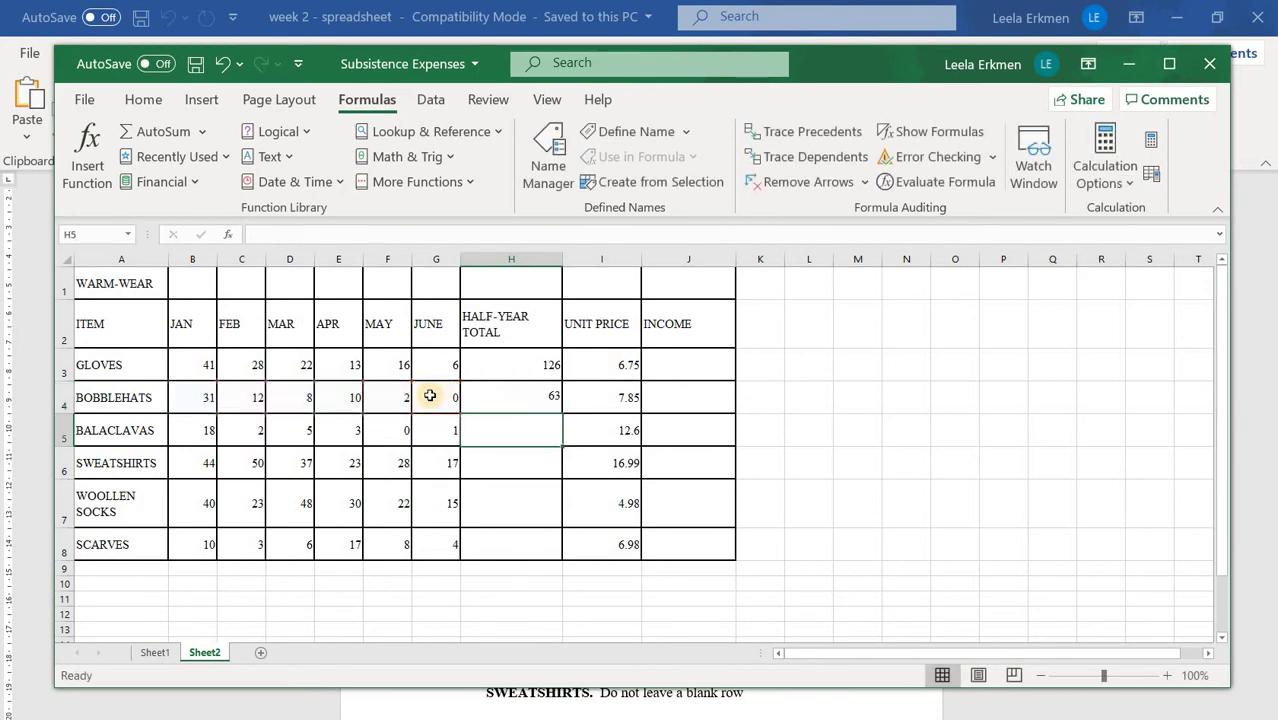
Step: Fill the H4 half-year total formula down through H8 for the remaining items, BALACLAVAS to SCARVES
click(513, 389)
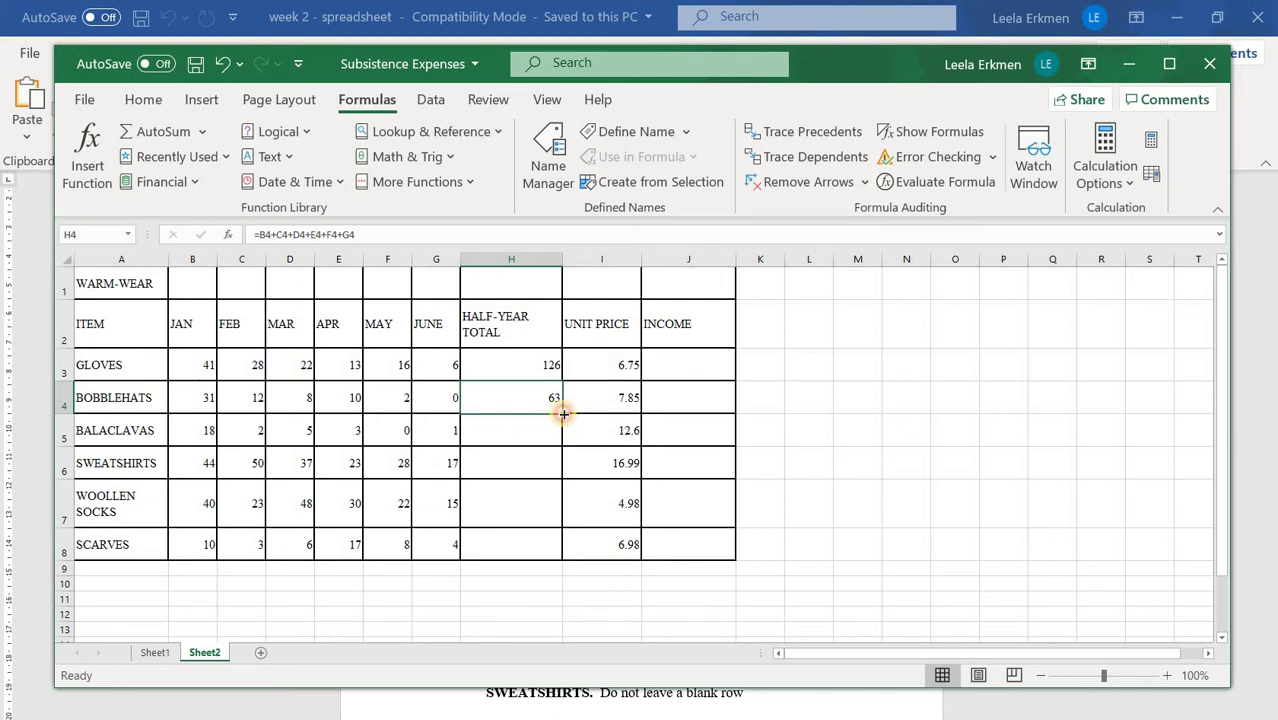
drag(563, 413, 551, 552)
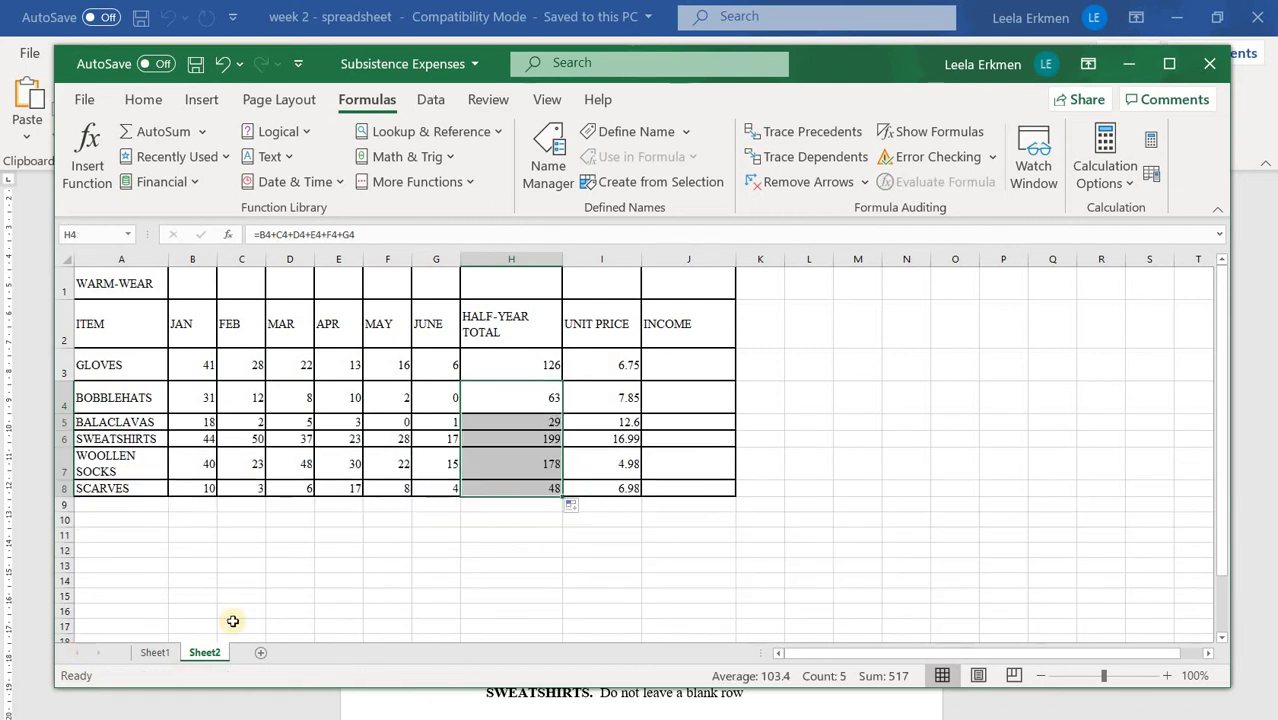
click(338, 611)
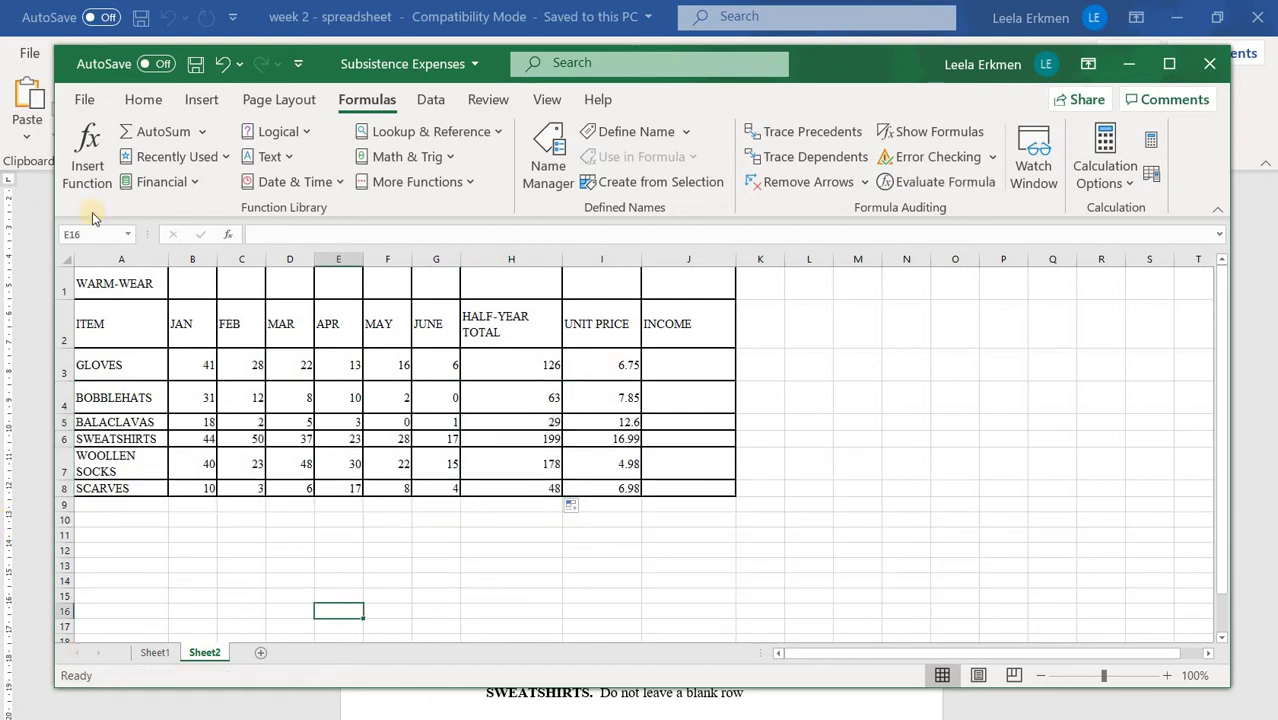
Step: Widen column A so WOOLLEN SOCKS fits on one line, and increase the heights of the BALACLAVAS and SWEATSHIRTS rows
drag(170, 260, 188, 260)
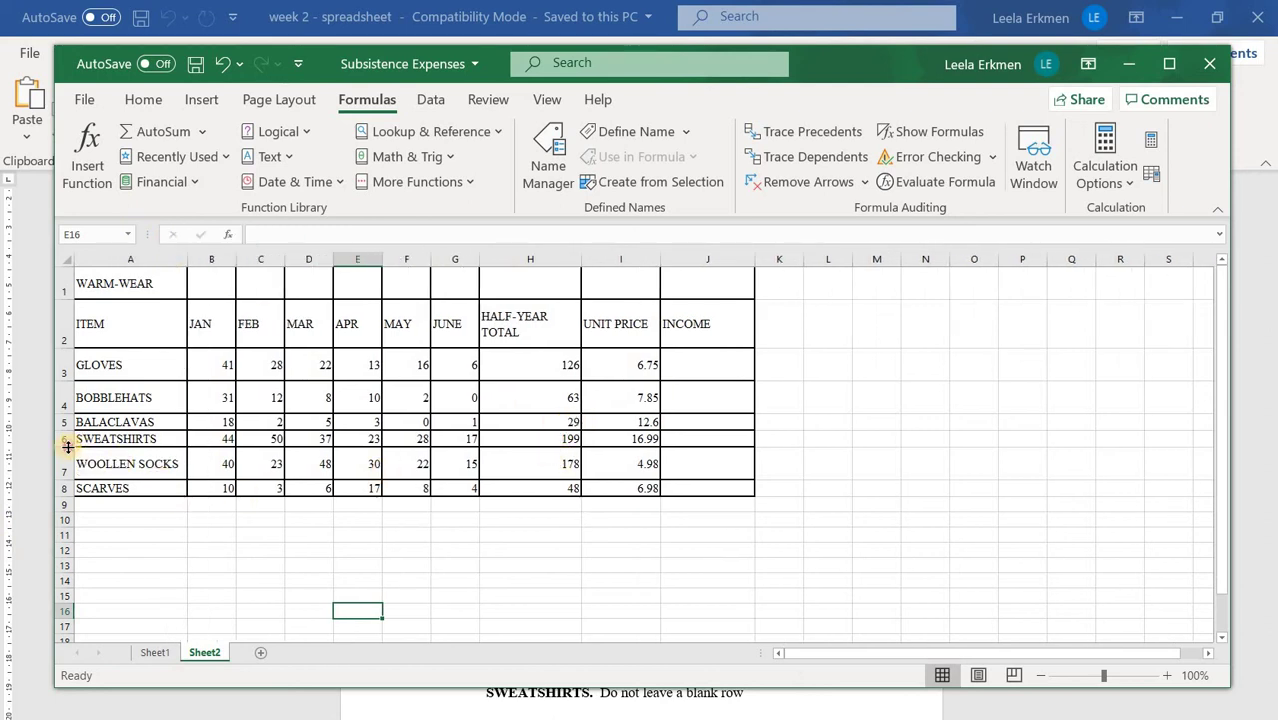
drag(68, 450, 68, 439)
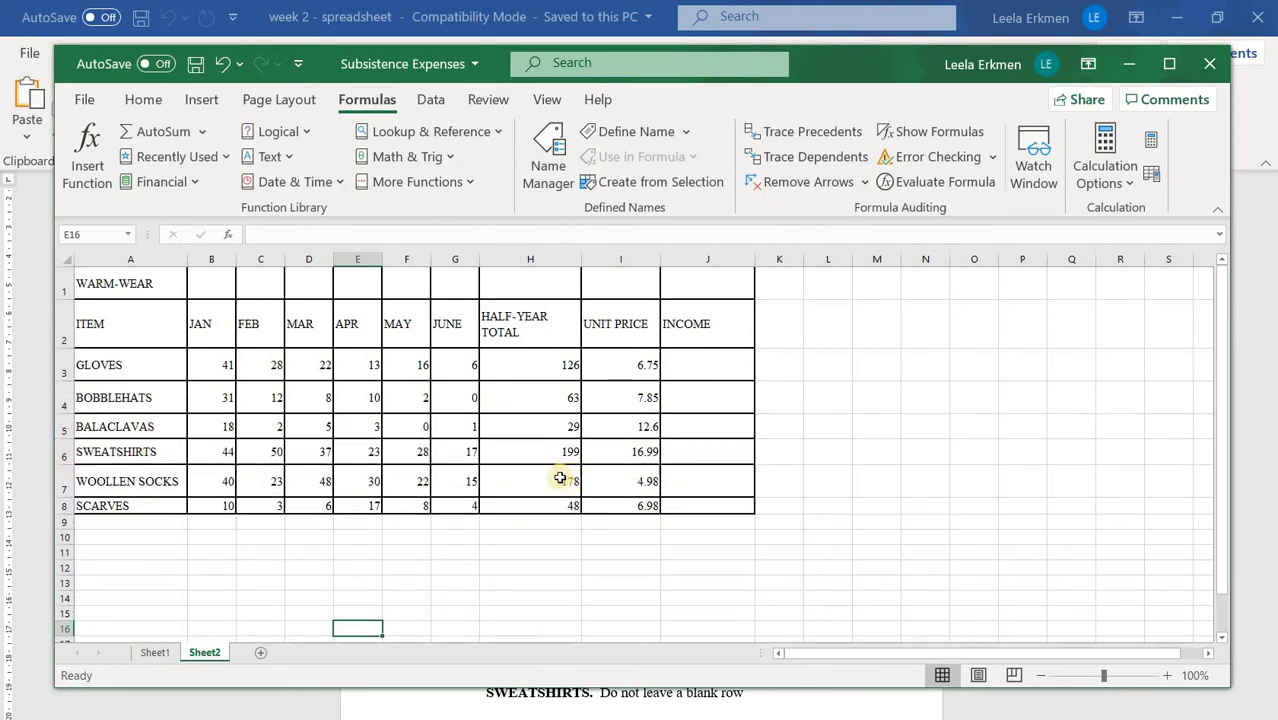
Step: Inspect the replicated half-year total formulas for BALACLAVAS, WOOLLEN SOCKS and SCARVES
click(557, 428)
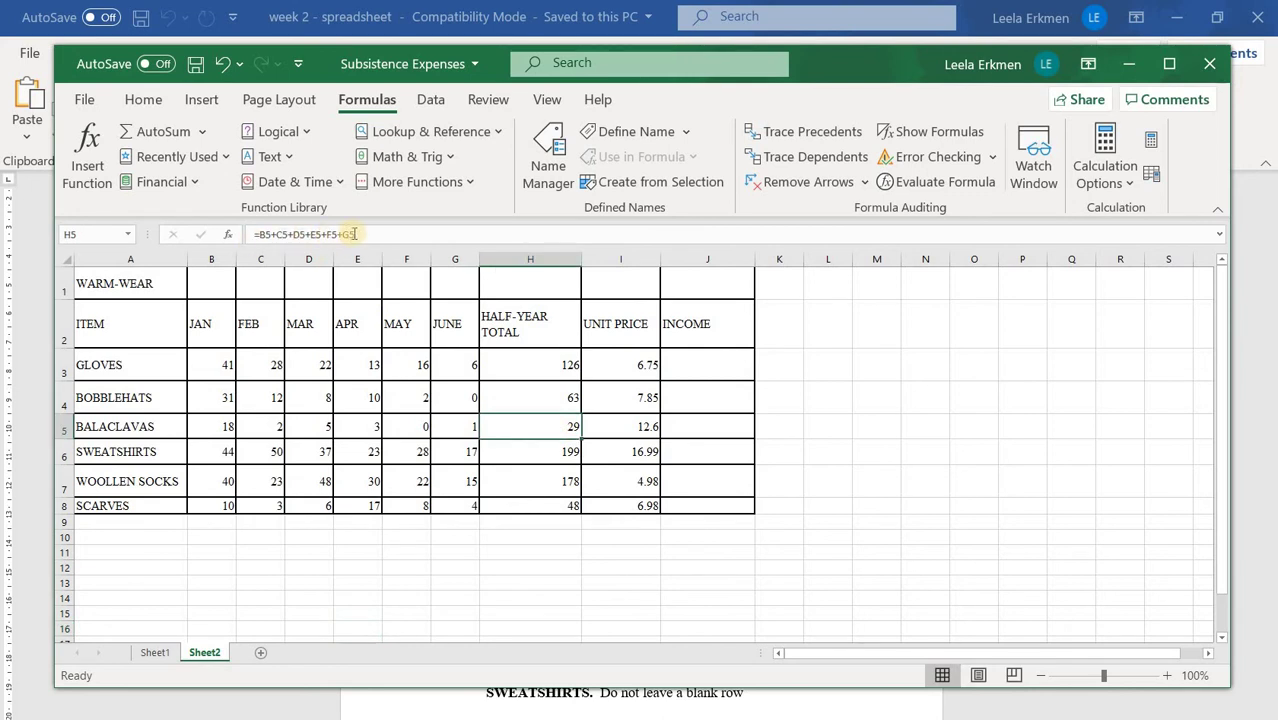
click(530, 481)
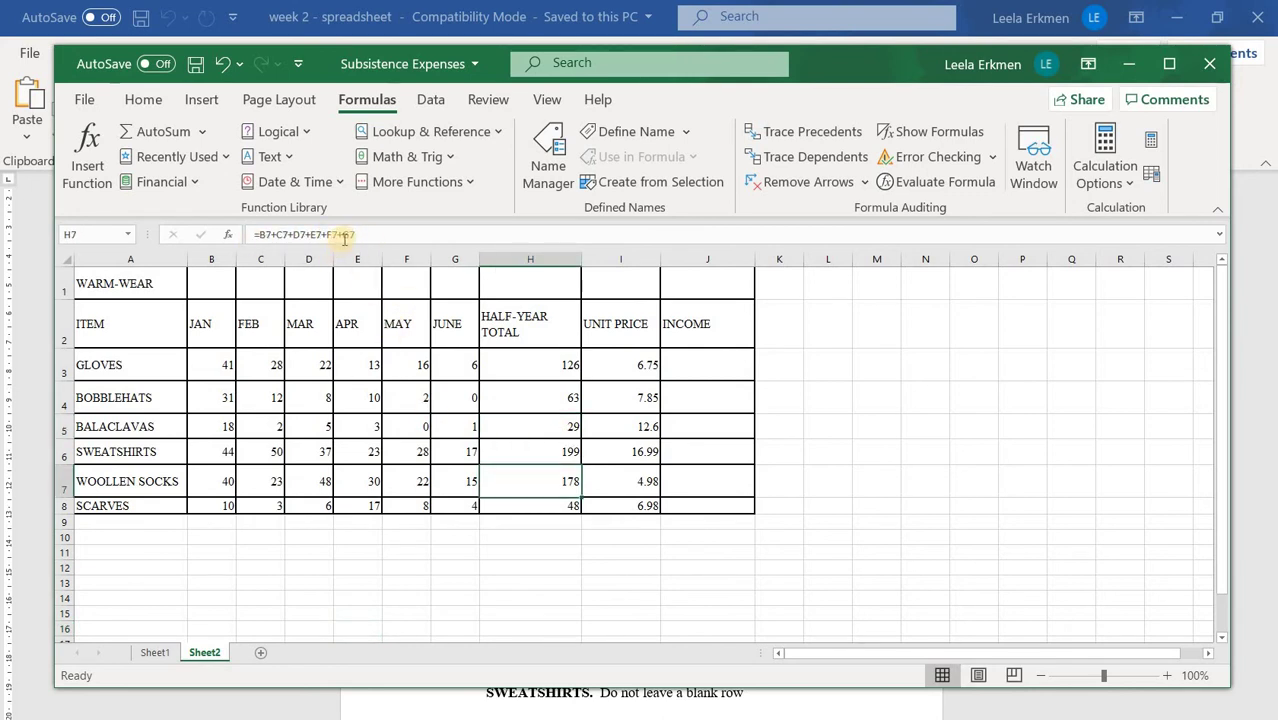
click(556, 507)
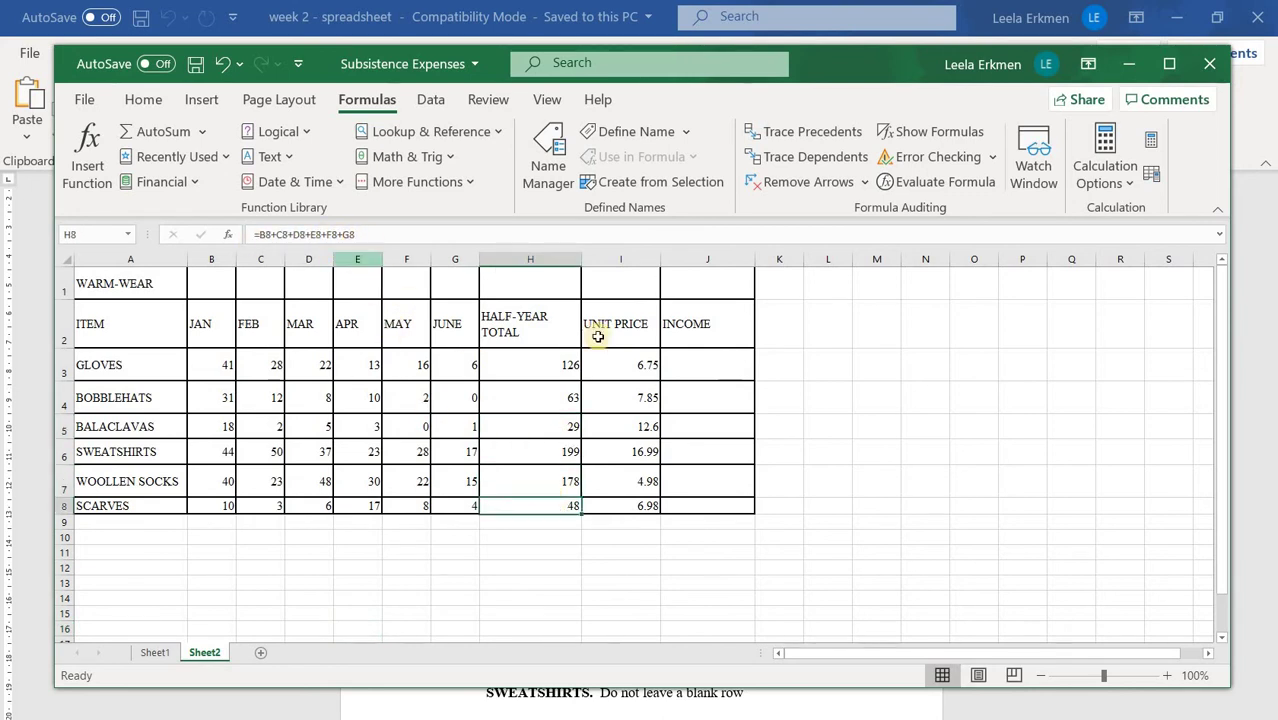
click(876, 398)
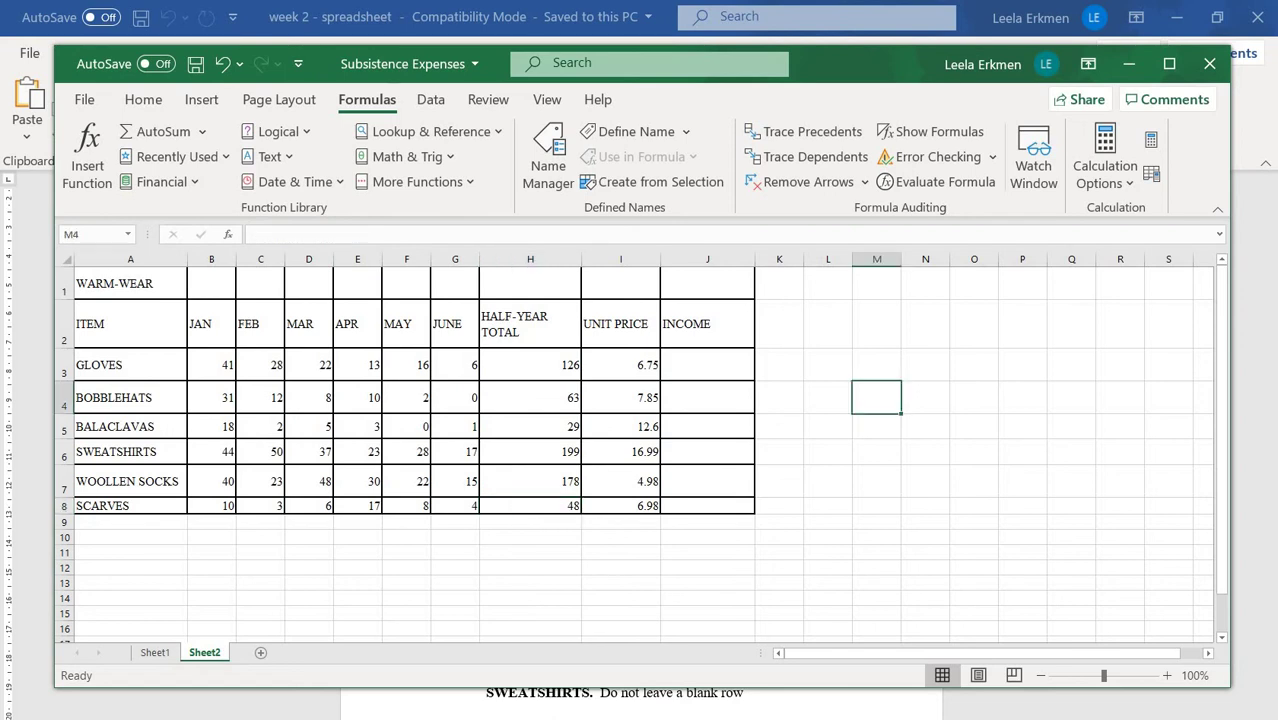
Step: Switch to the Word worksheet and read tasks 5 and 6 below the formula replication example
click(727, 719)
click(563, 690)
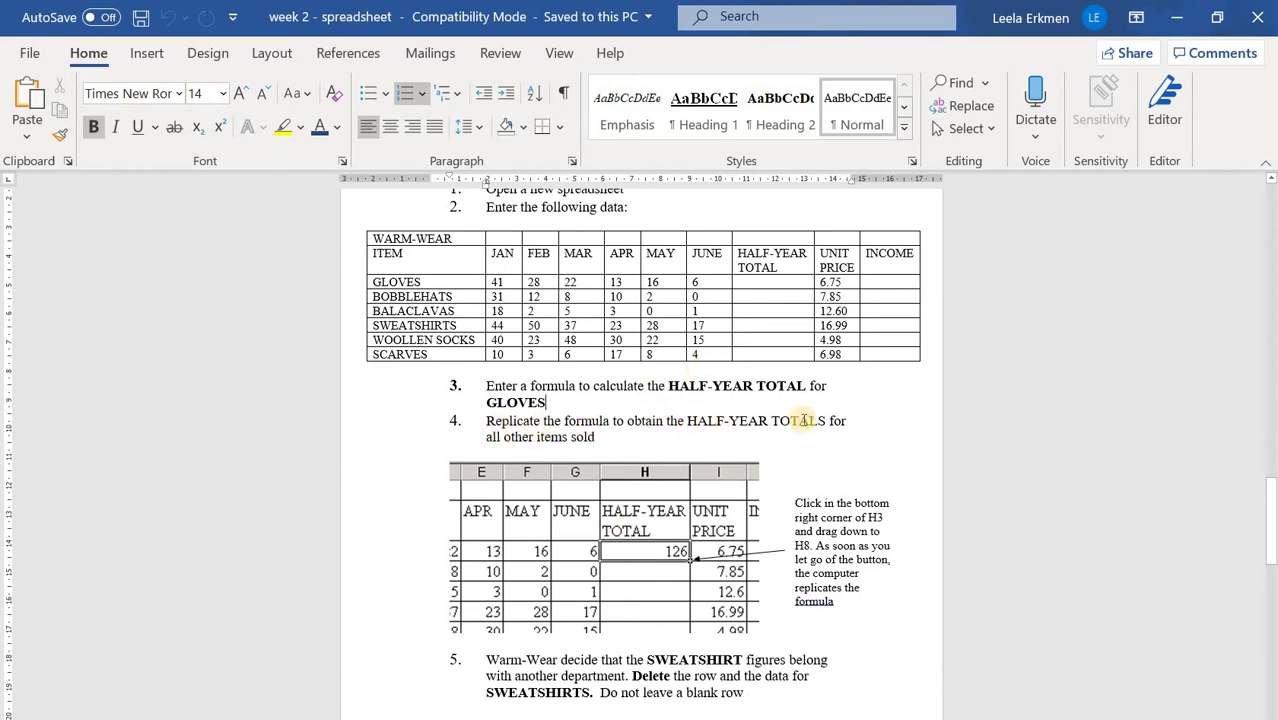
scroll(803, 479, down, 3)
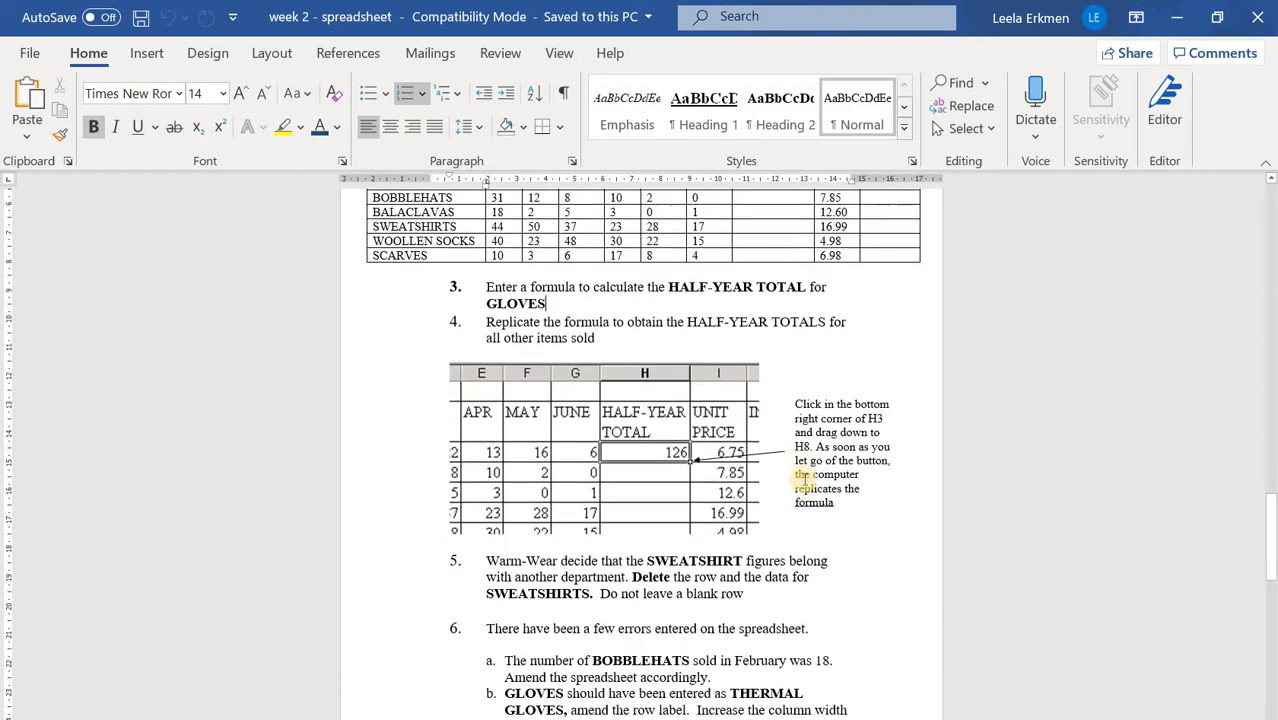
scroll(804, 479, down, 2)
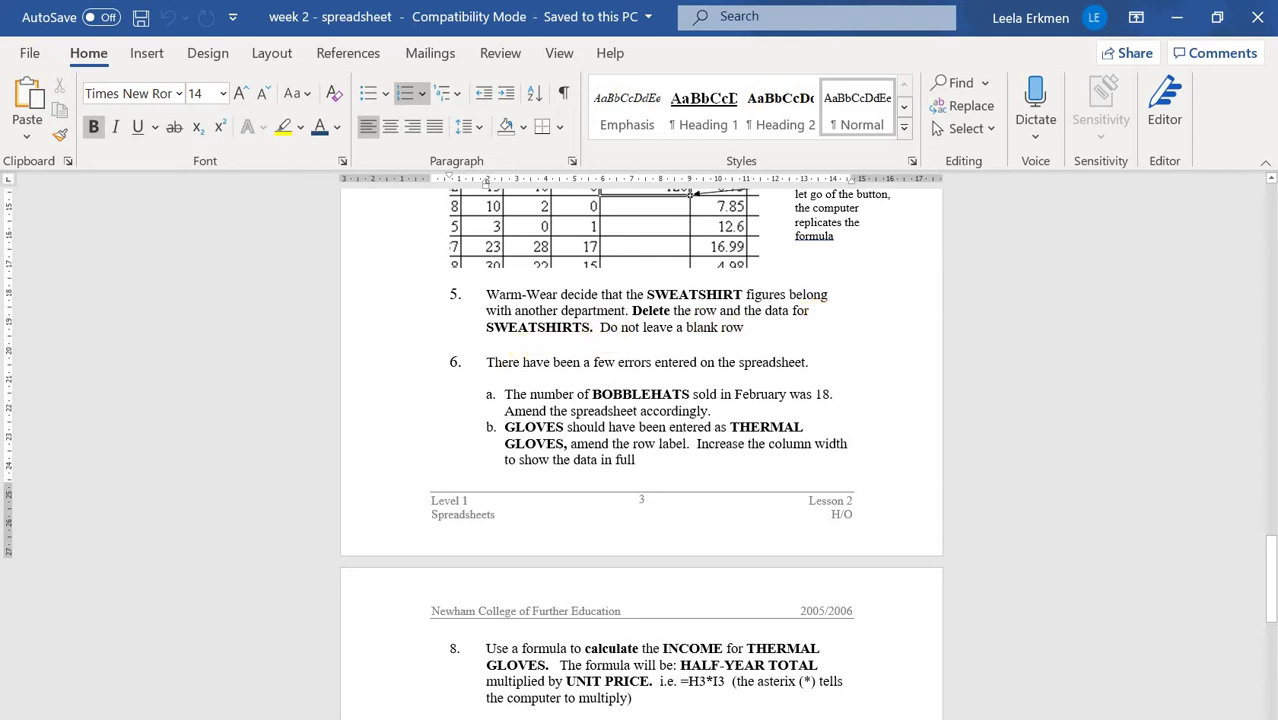
Step: Return to the Excel workbook, delete the entire SWEATSHIRTS row, and increase the heights of the rows from BALACLAVAS down to SCARVES
key(alt+Tab)
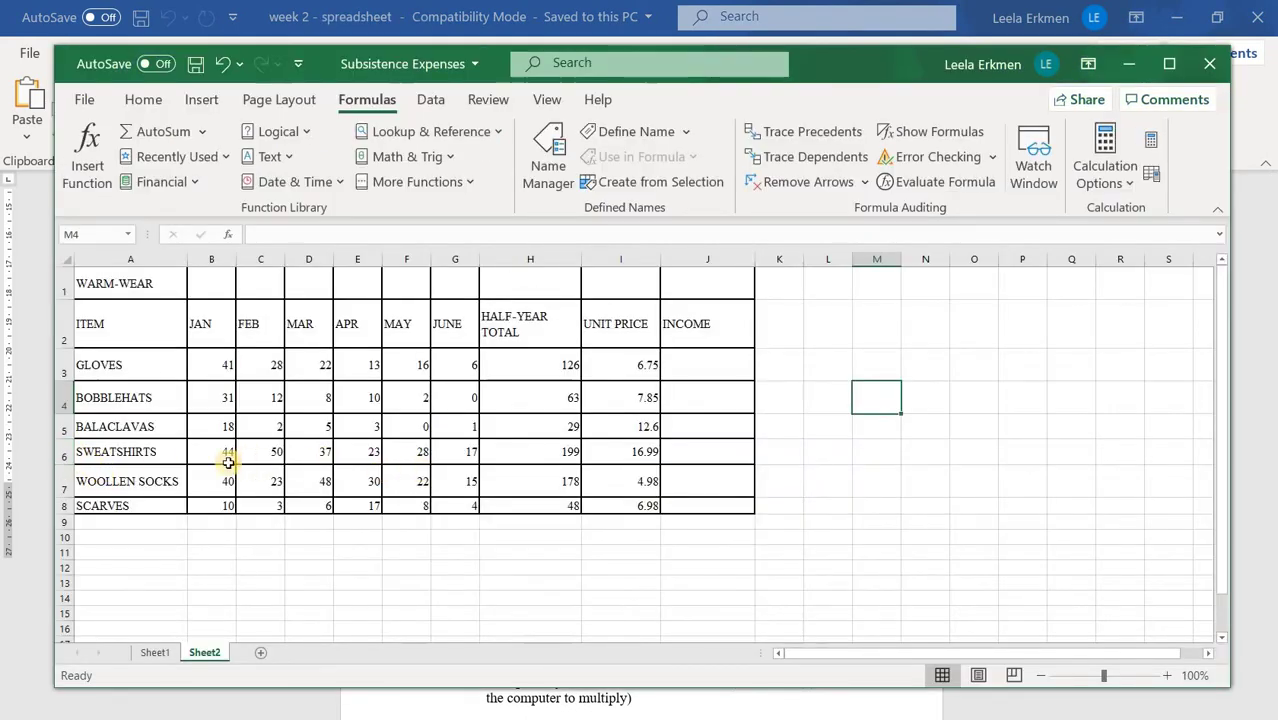
click(52, 449)
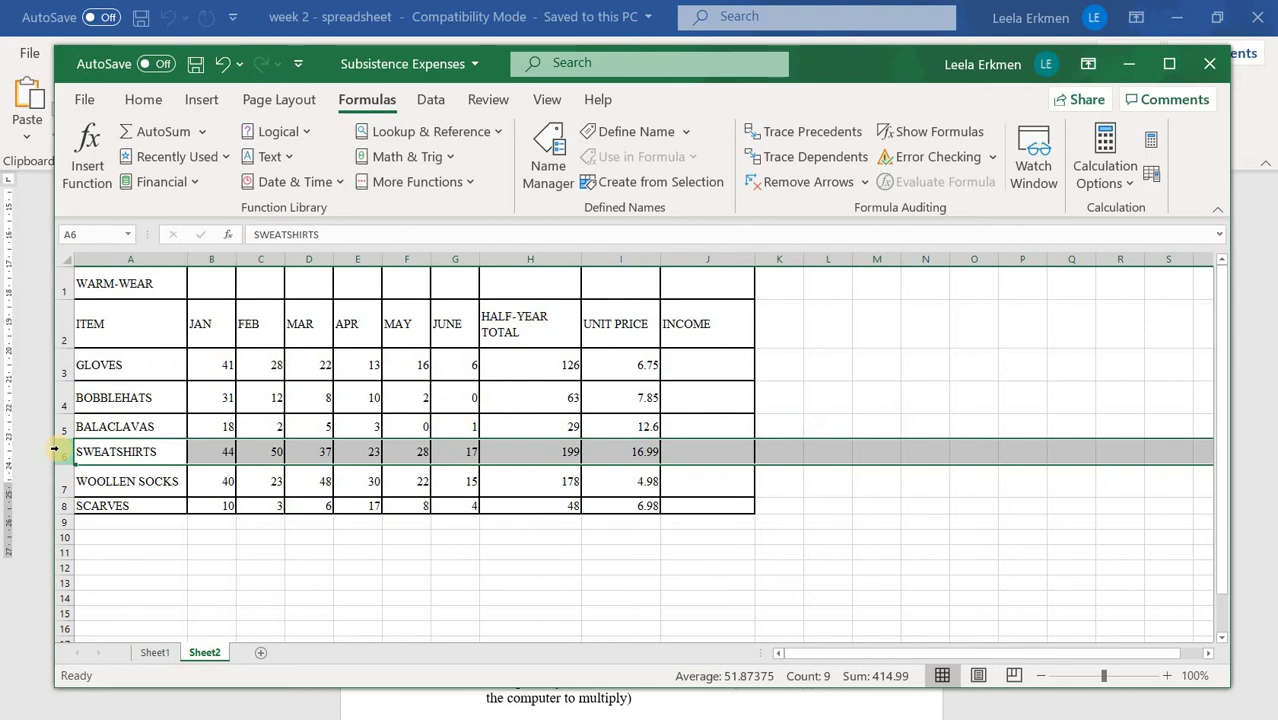
click(143, 101)
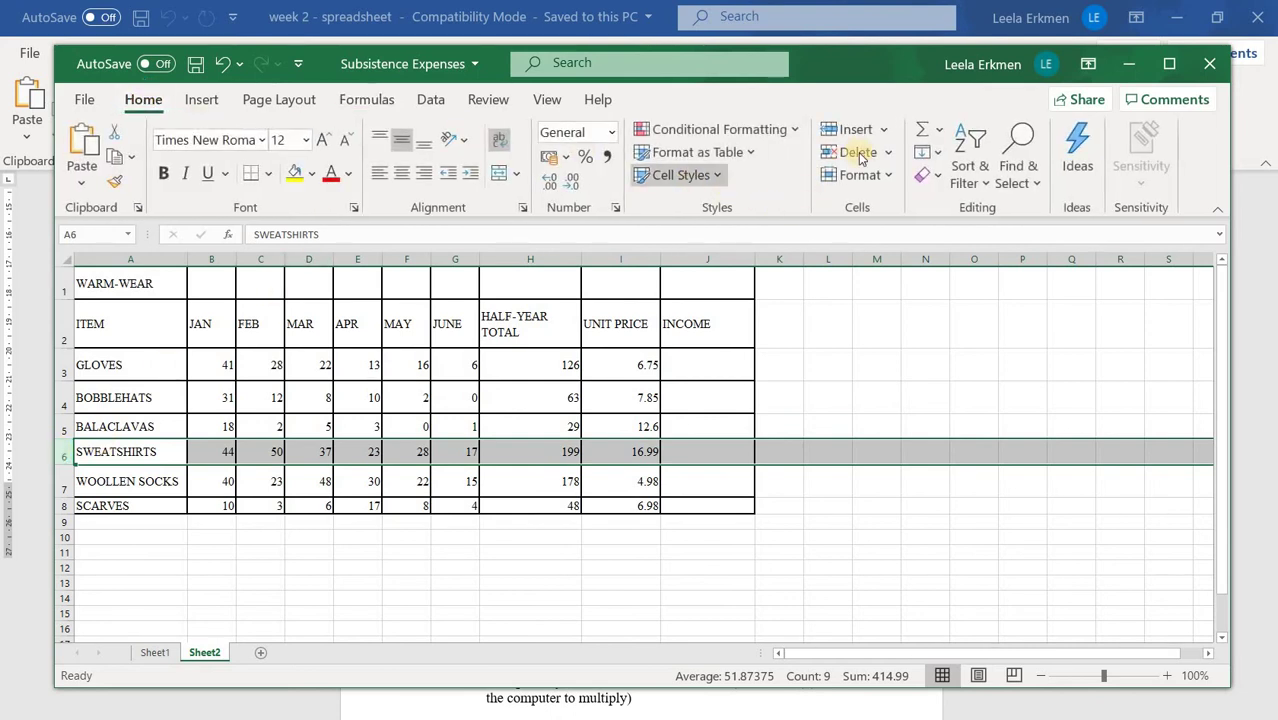
right_click(742, 455)
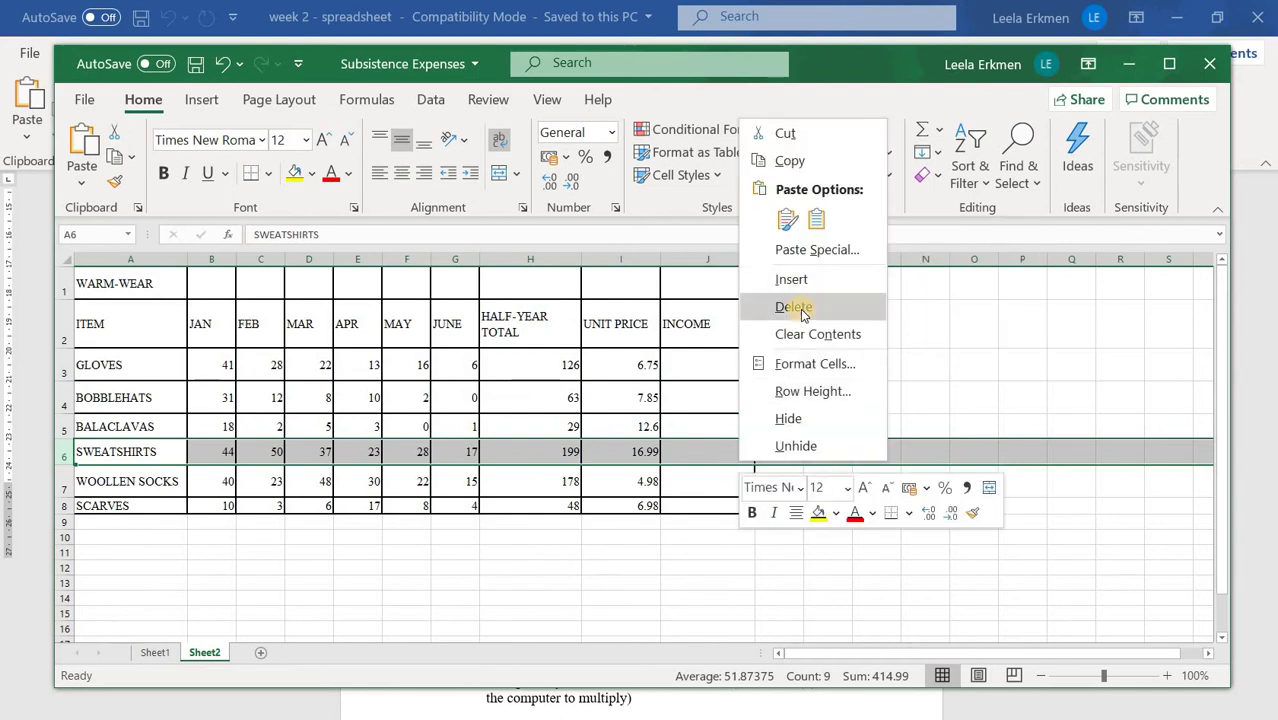
click(790, 307)
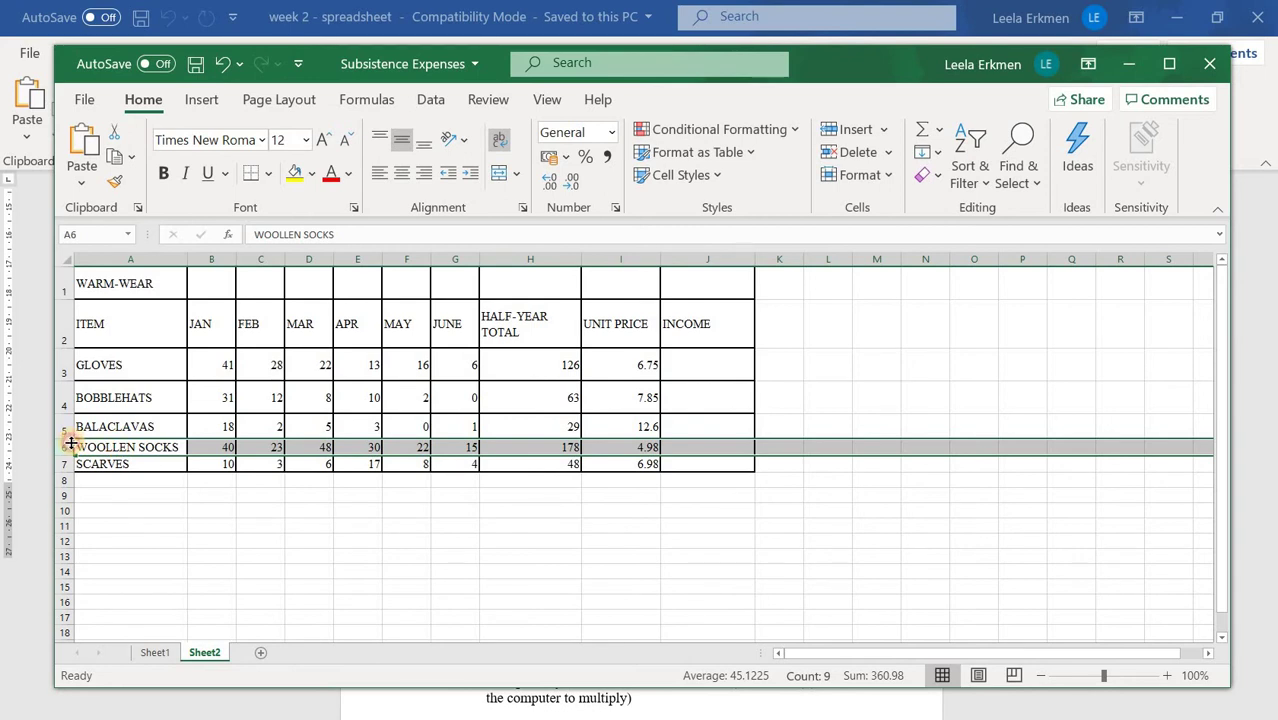
drag(70, 446, 68, 500)
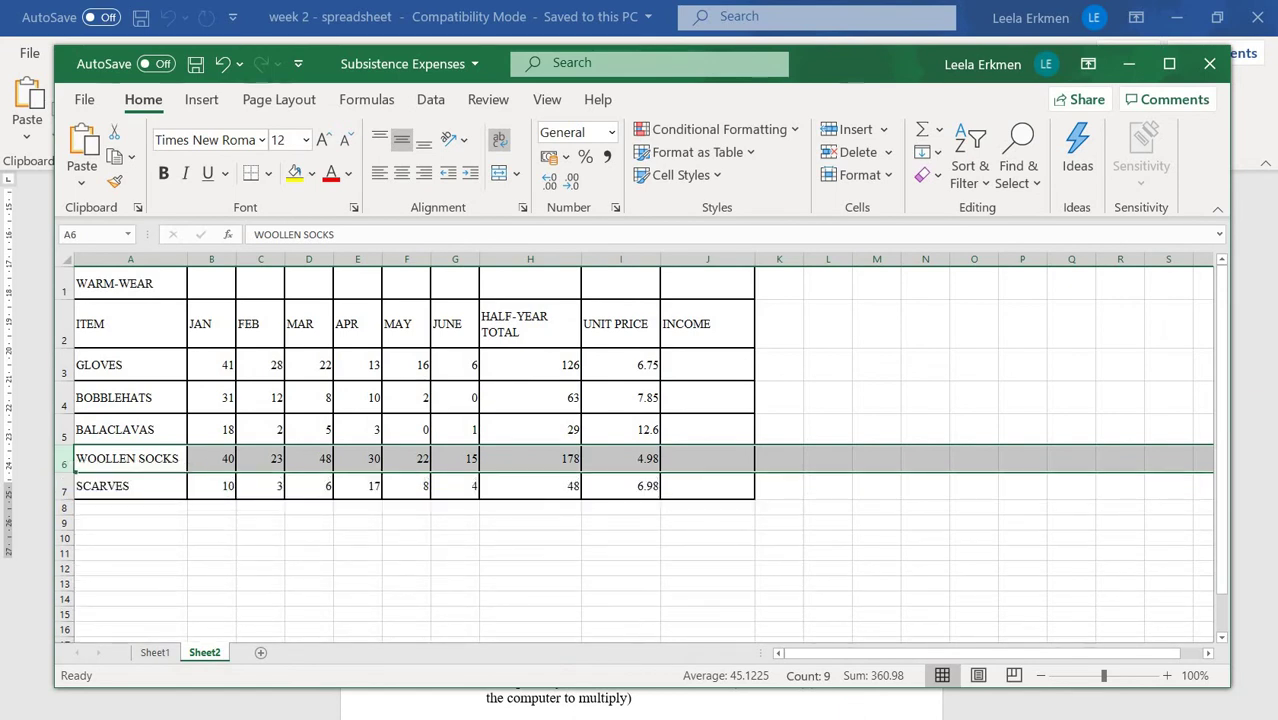
Step: Check correction 6a in the Word worksheet and change the BOBBLEHATS February figure in the Excel table to 18
key(alt+Tab)
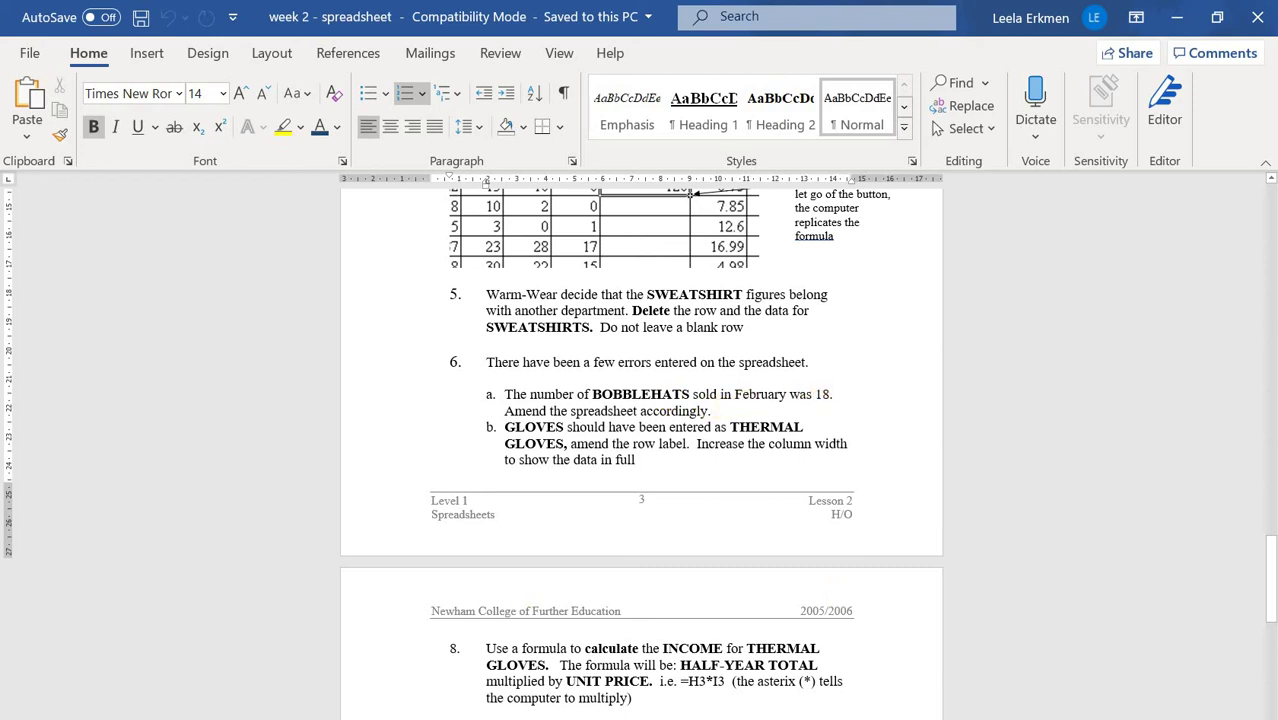
key(alt+Tab)
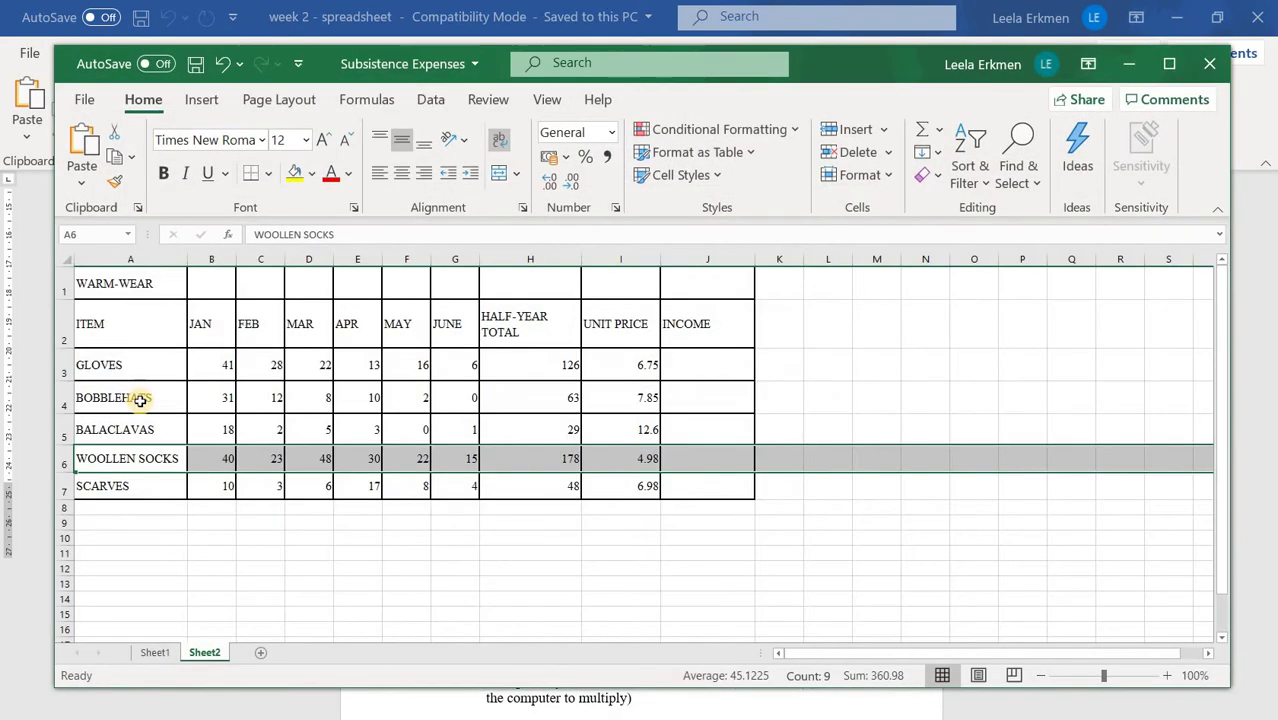
click(274, 400)
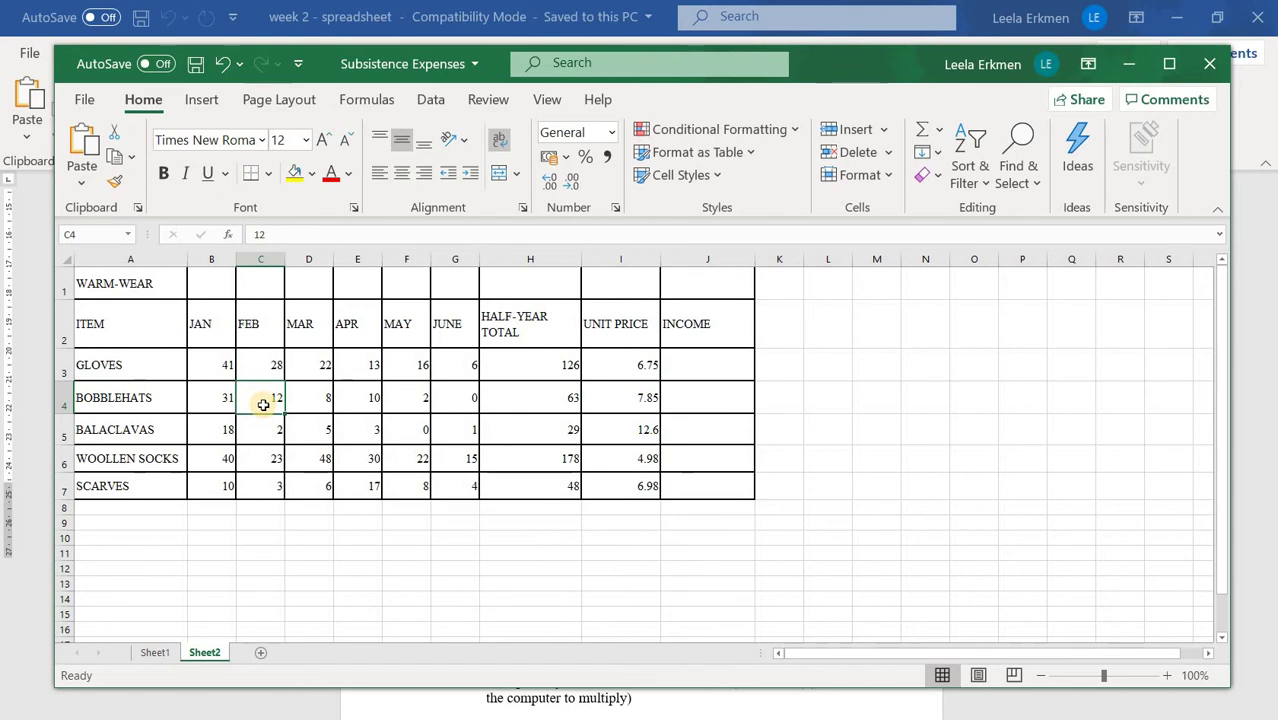
key(BackSpace)
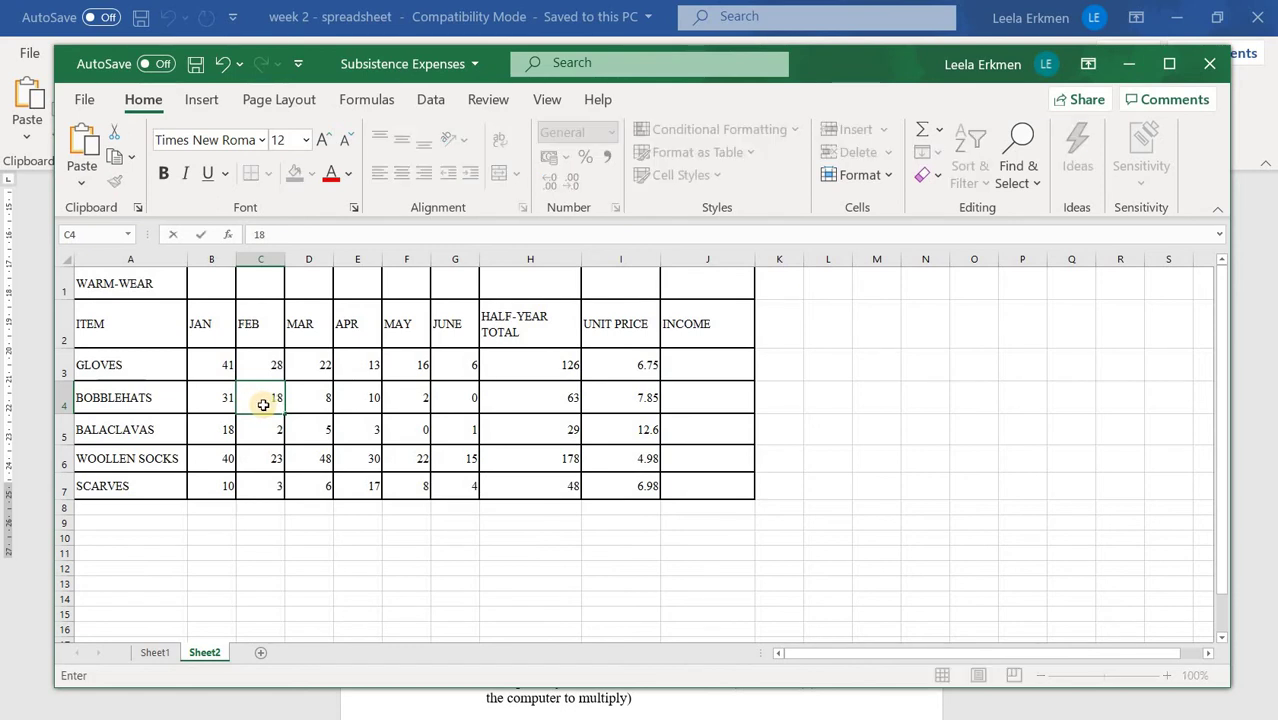
text(18)
key(Return)
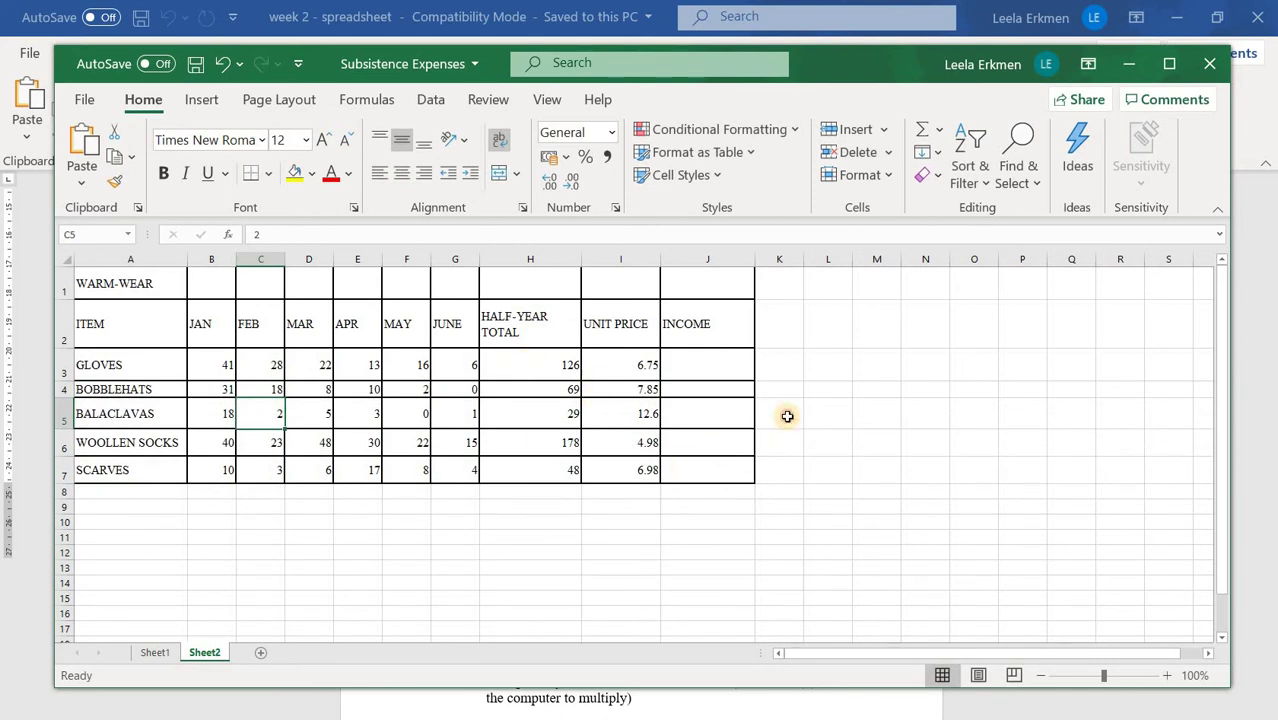
Step: Examine the BOBBLEHATS half-year total and its formula after the February amendment
click(424, 446)
click(268, 394)
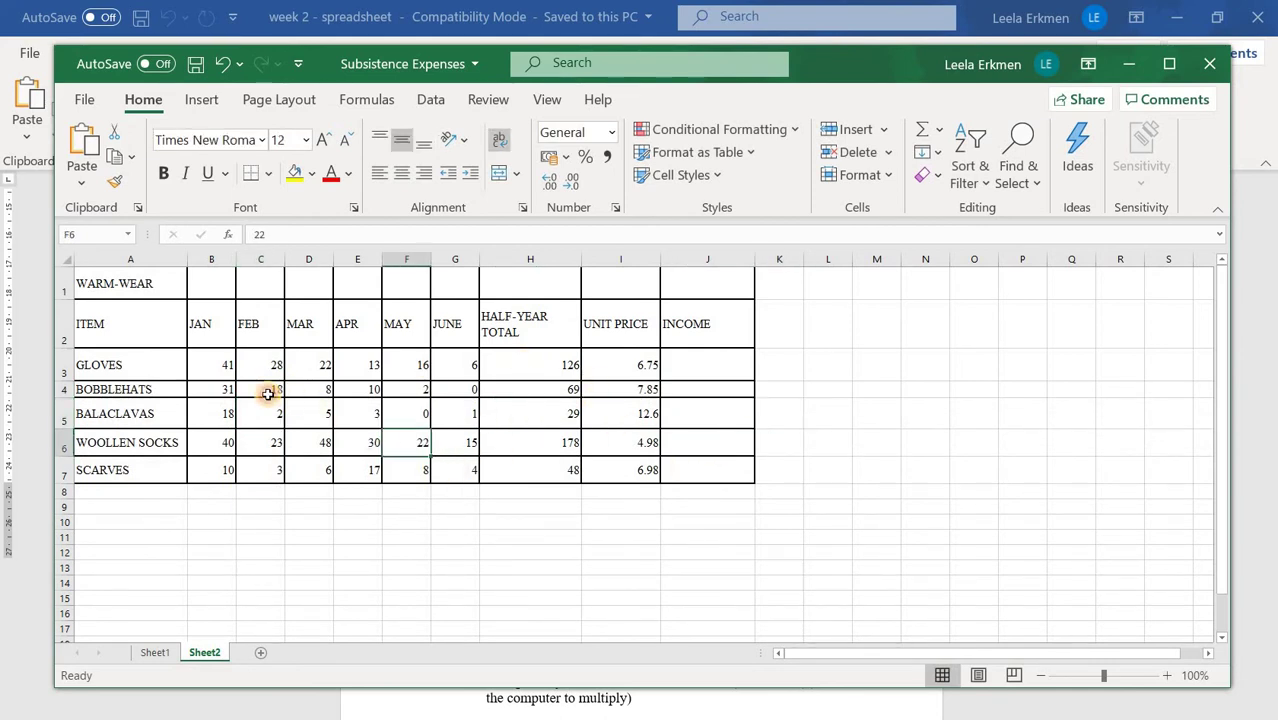
click(540, 388)
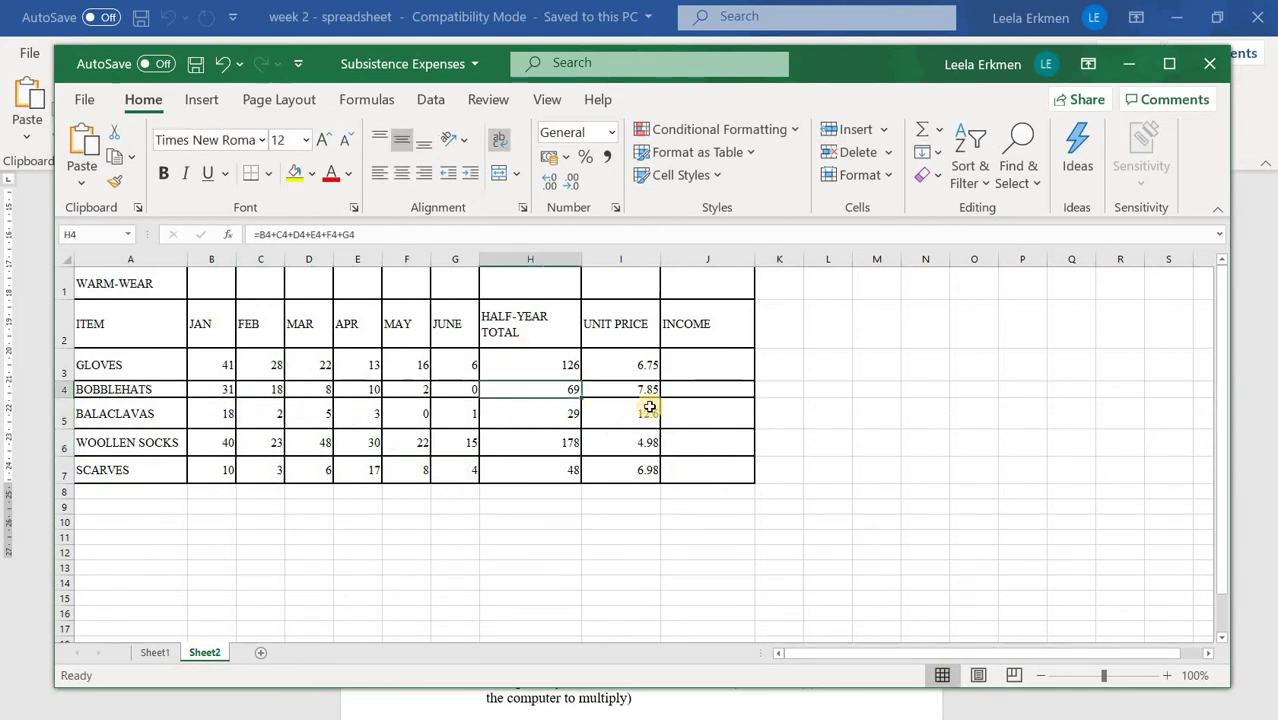
Step: Undo the BOBBLEHATS February entry and the SCARVES row height change
click(222, 68)
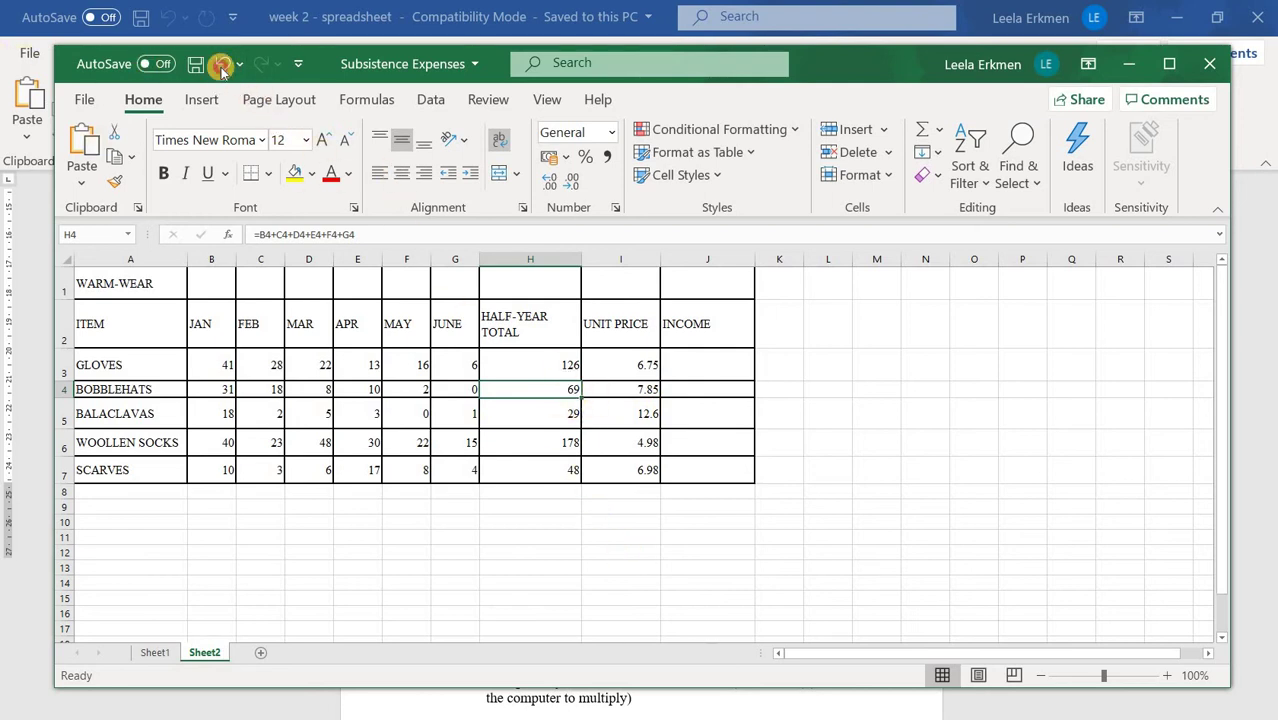
click(221, 66)
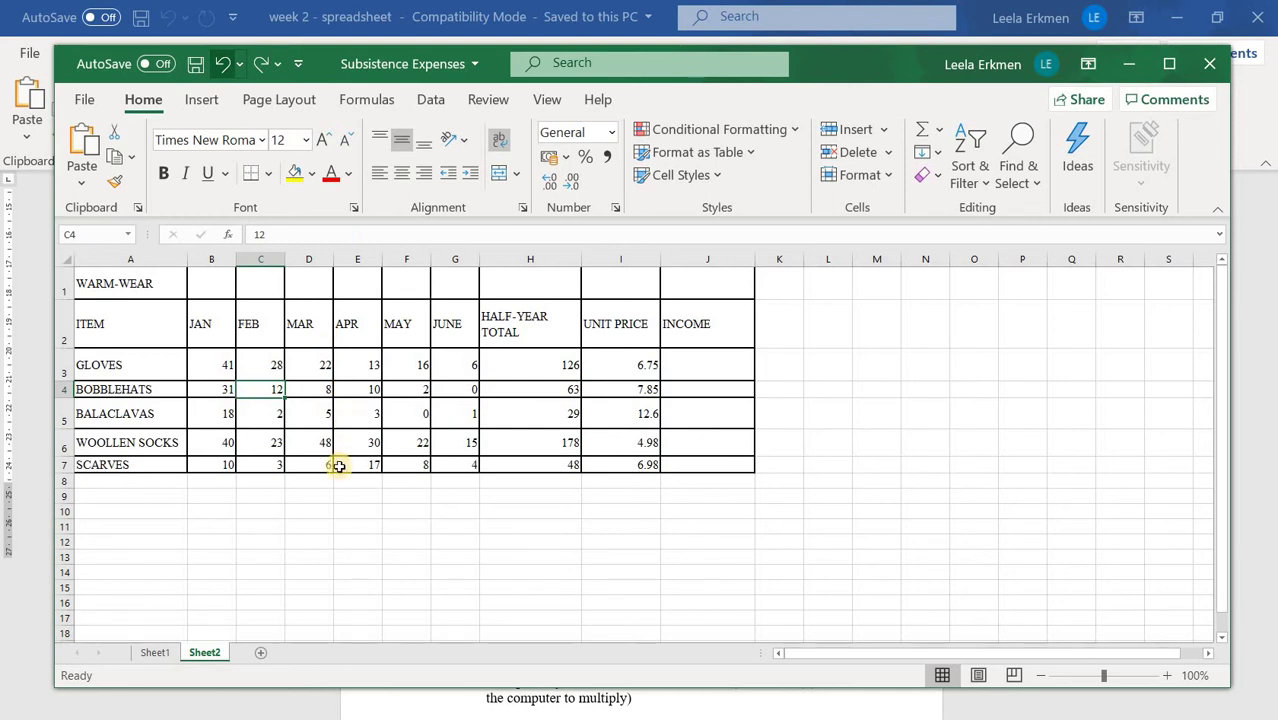
click(330, 499)
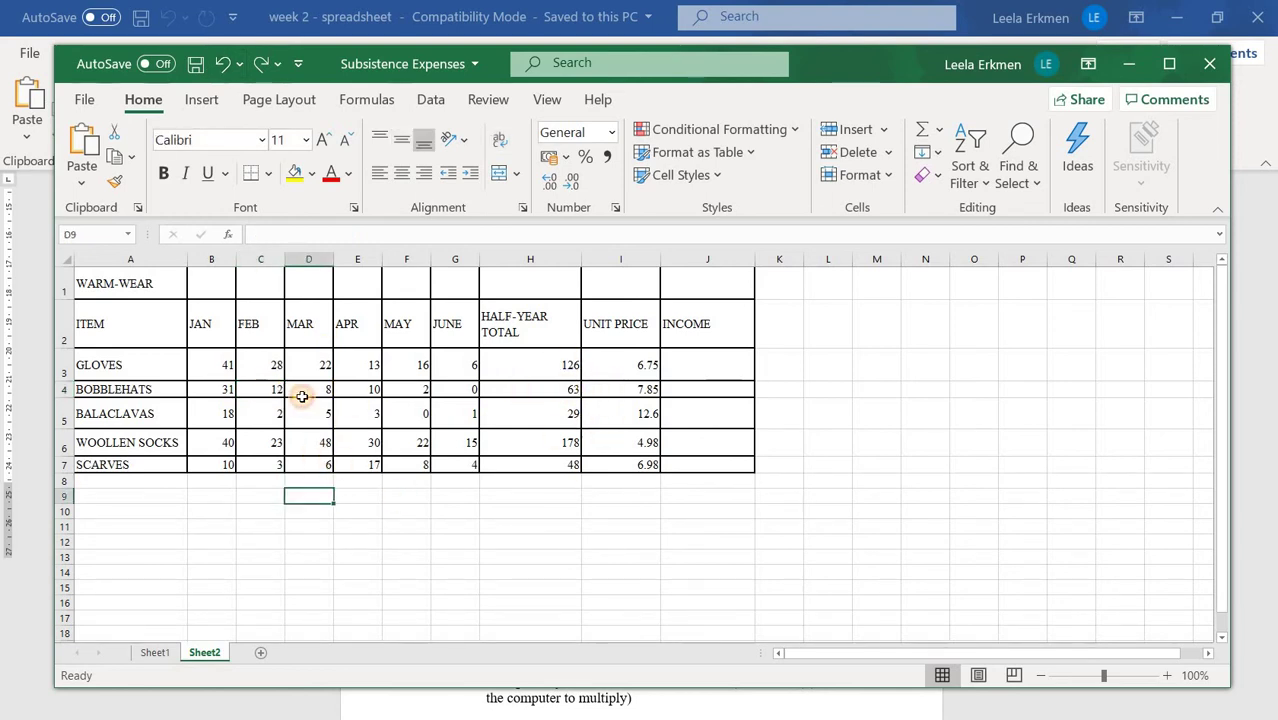
Step: Replace the BOBBLEHATS February value in C4 with 18 again
click(268, 389)
key(BackSpace)
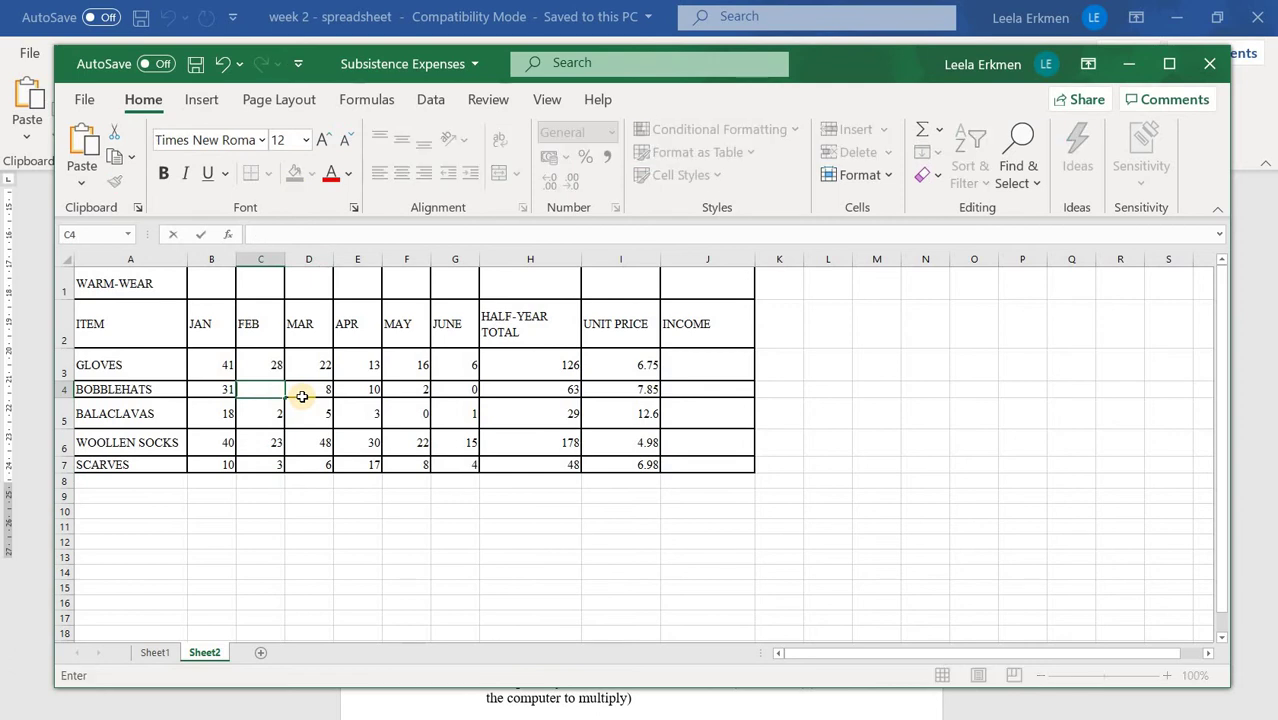
click(489, 500)
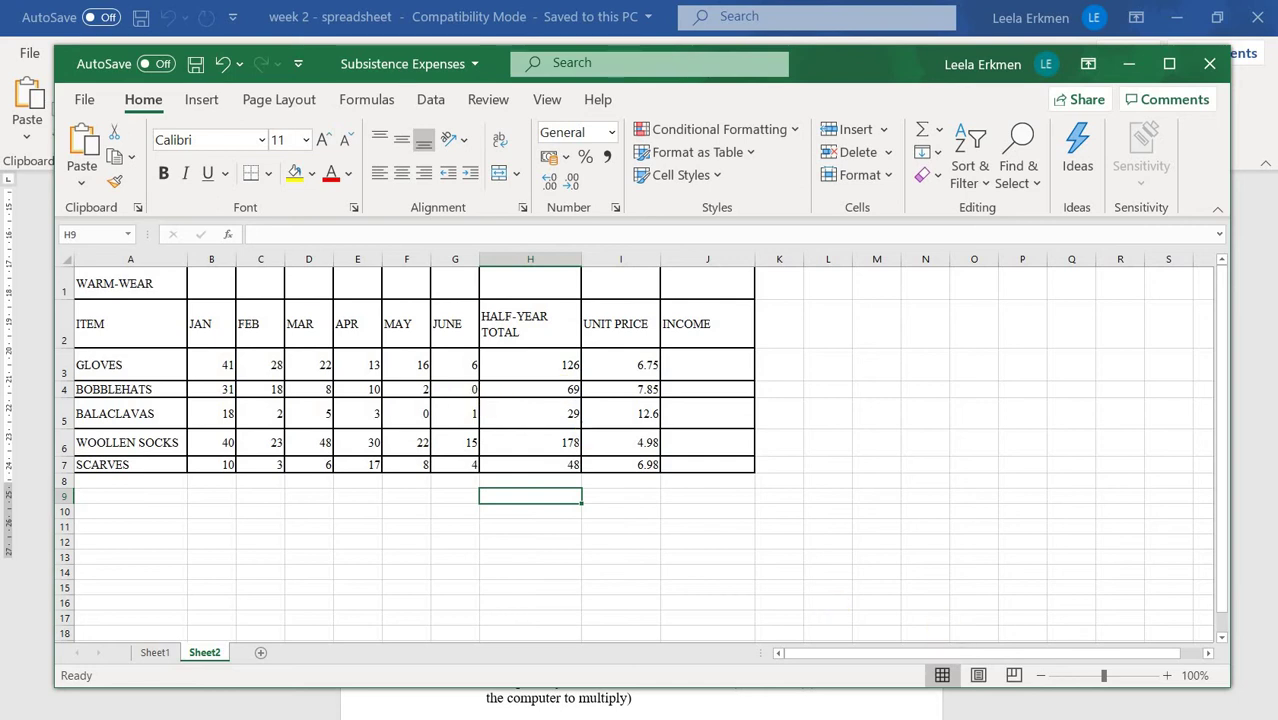
Step: Check correction 6b in the Word worksheet, amend the GLOVES label in A3 to THERMAL GLOVES, and widen column A in the Excel table
key(alt+Tab)
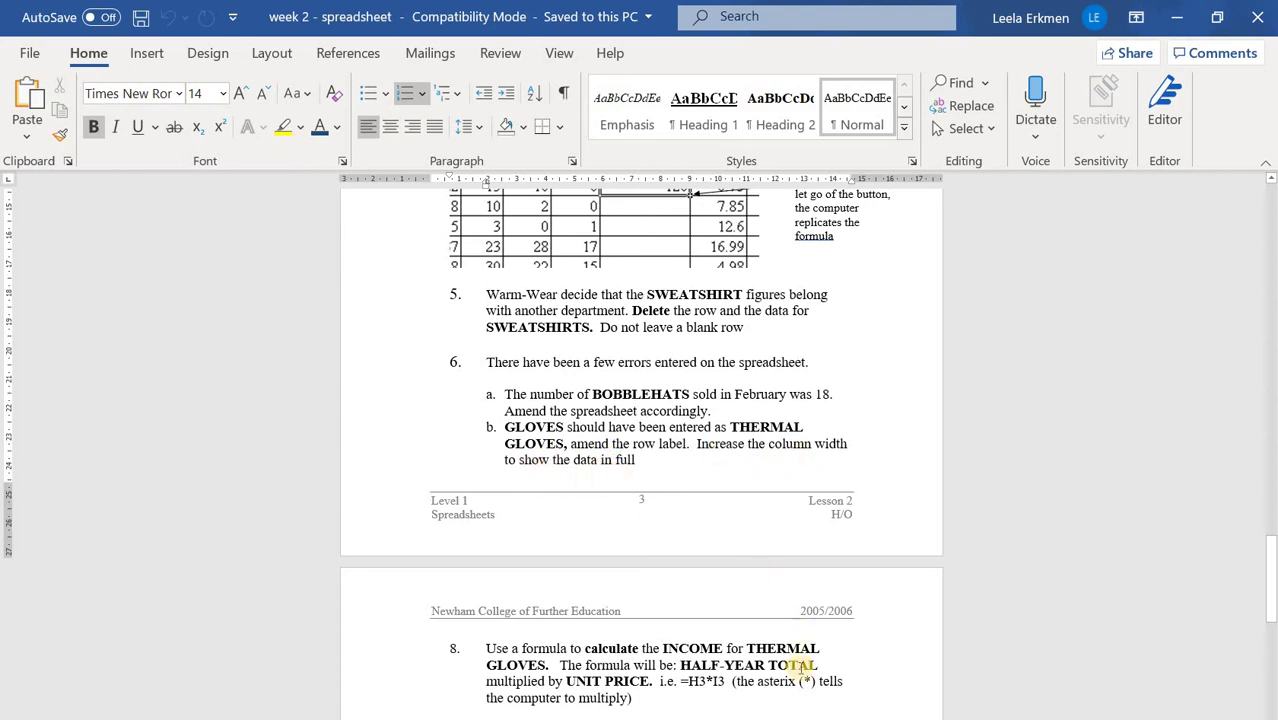
key(alt+Tab)
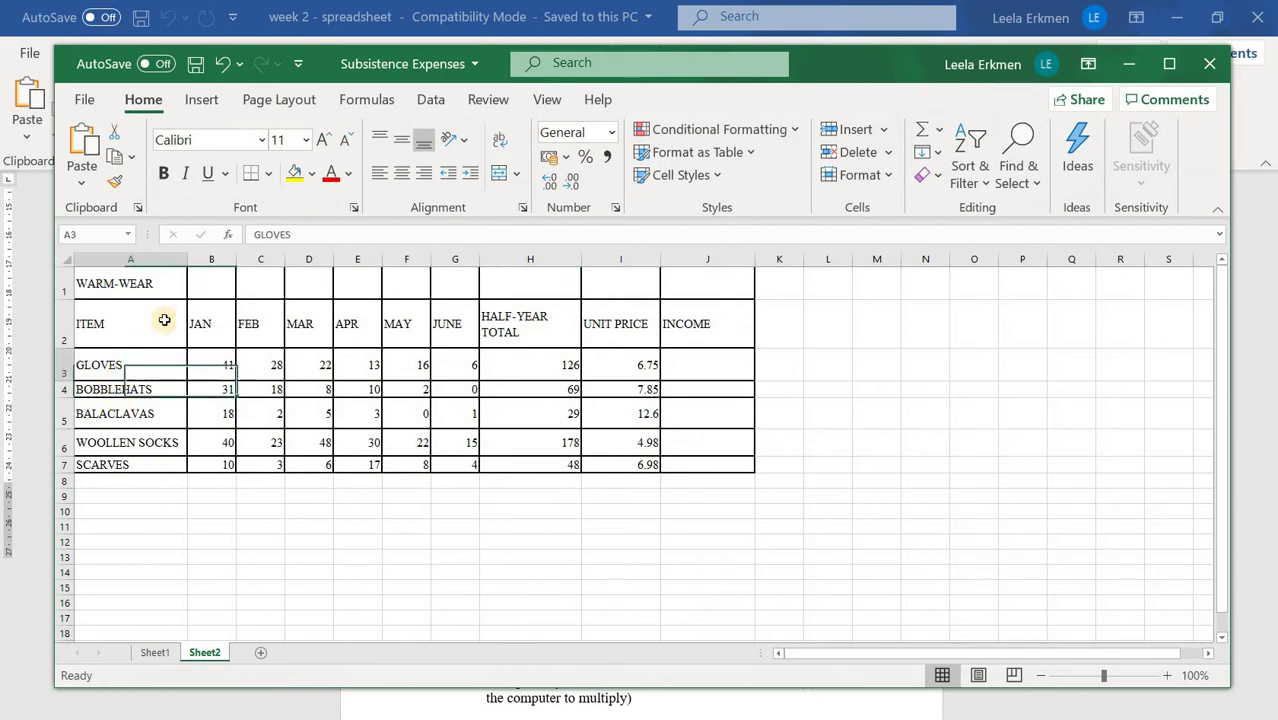
click(84, 362)
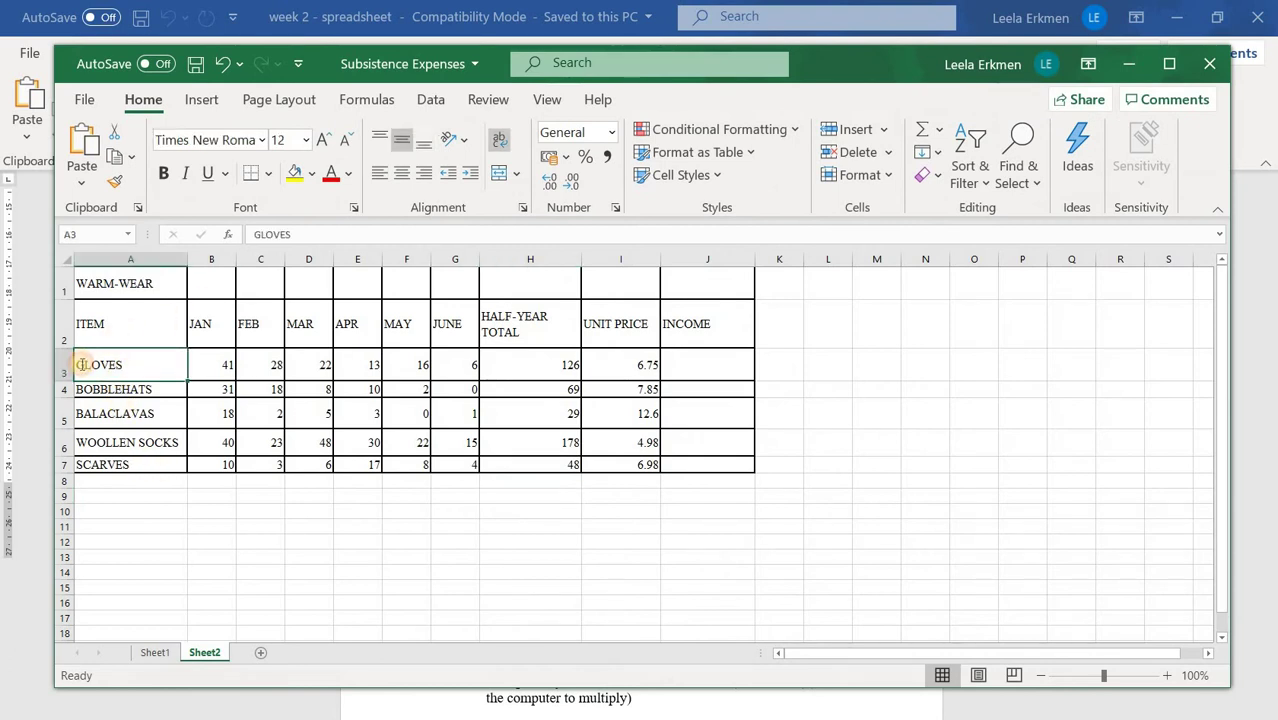
key(F2)
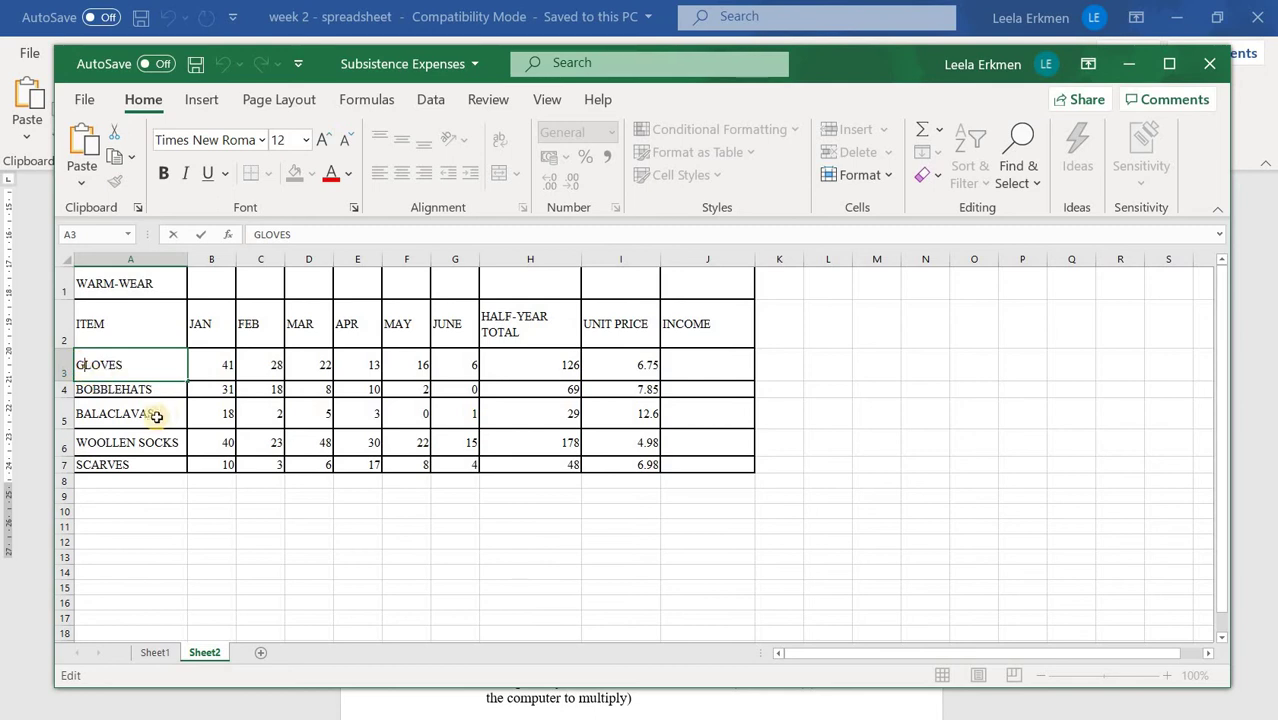
text(Ther)
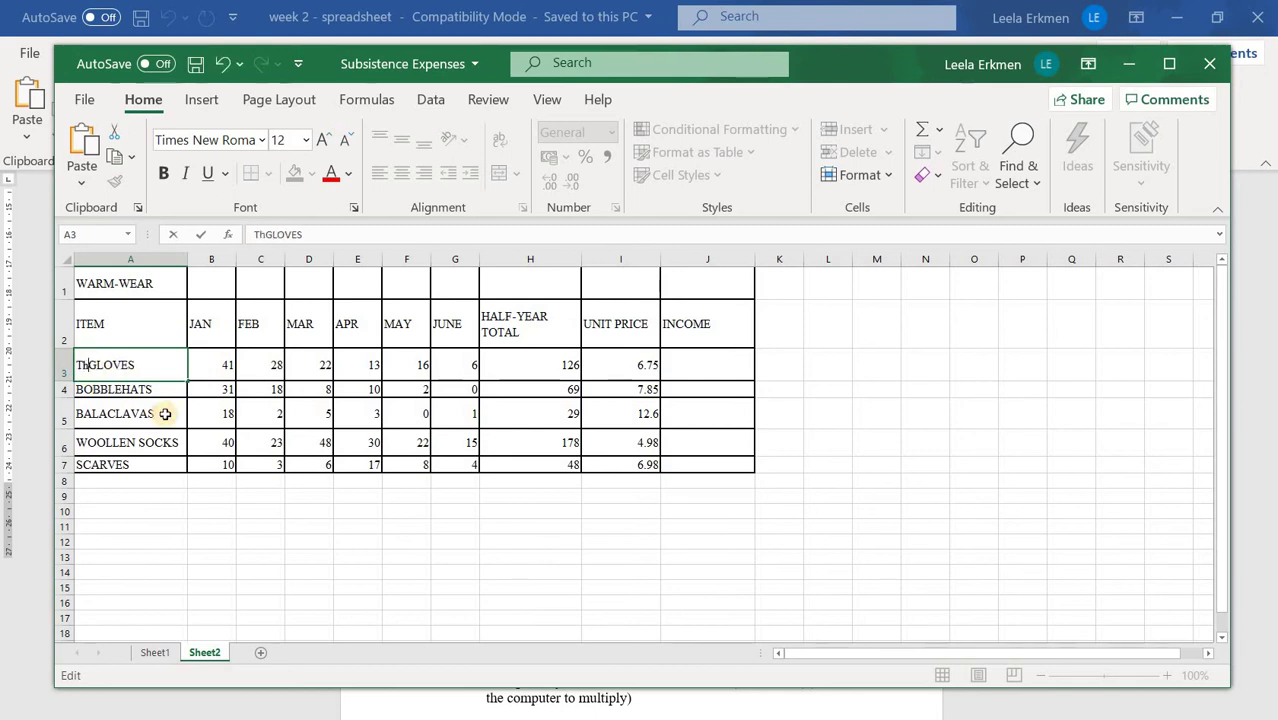
key(BackSpace)
key(BackSpace)
key(BackSpace)
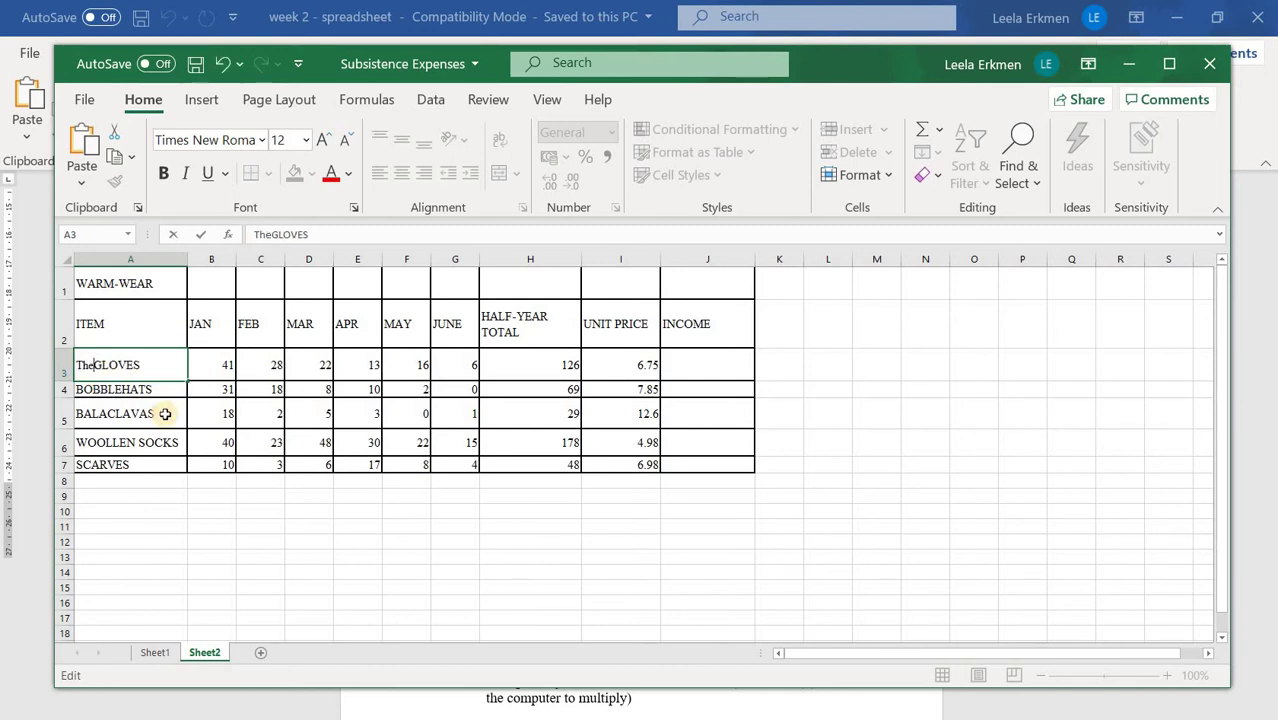
text(HER)
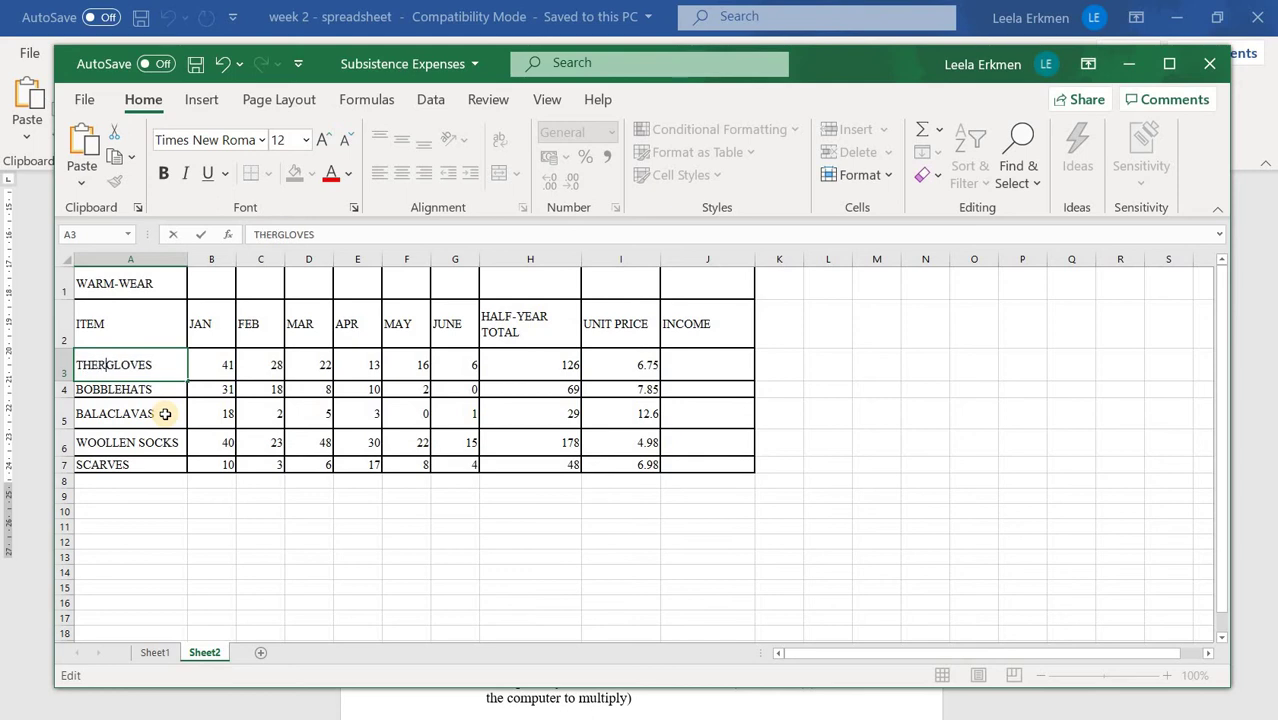
text(MAL)
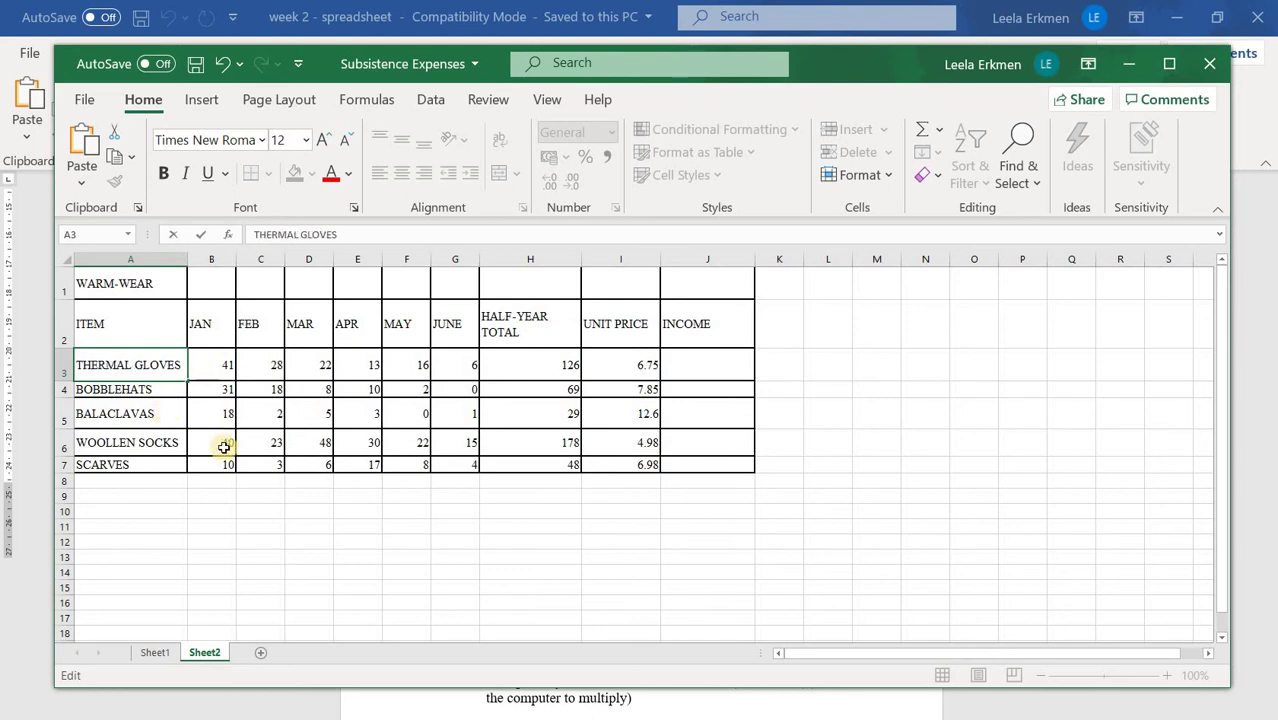
click(211, 481)
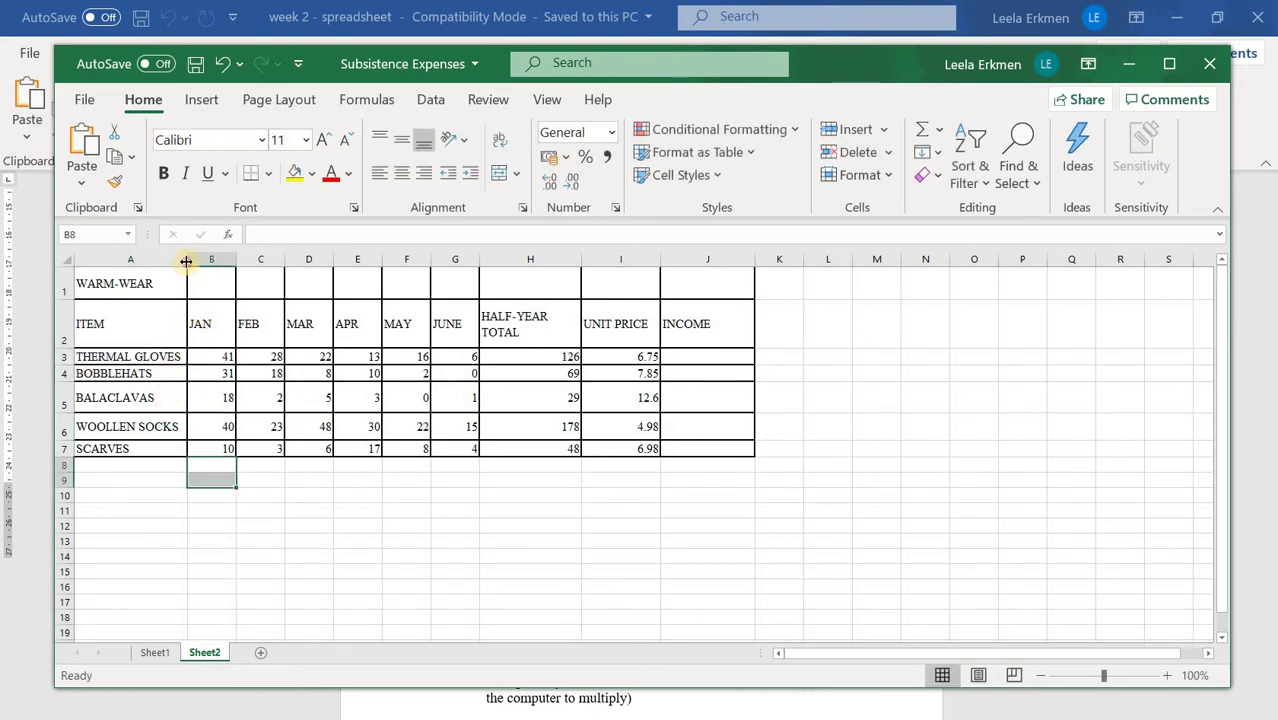
drag(186, 261, 193, 261)
click(461, 510)
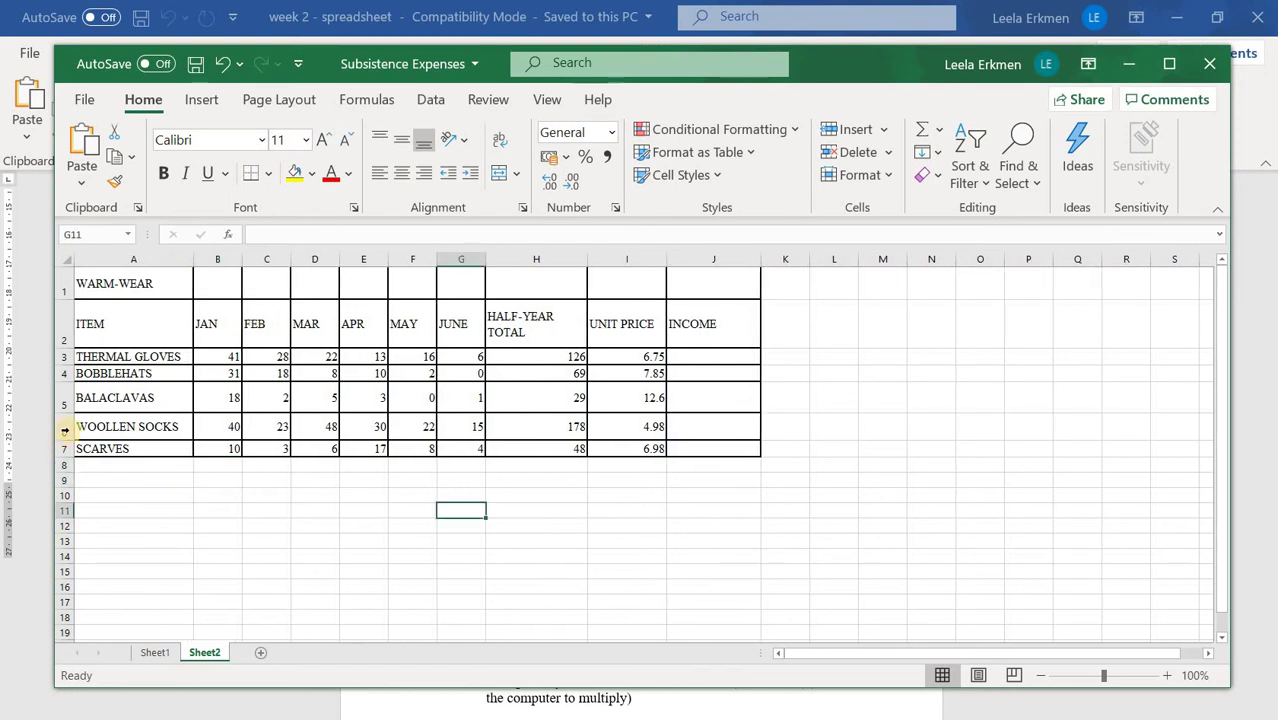
Step: Switch to the Word worksheet, read its remaining tasks from the income calculation onwards, and return to the Excel table
key(alt+Tab)
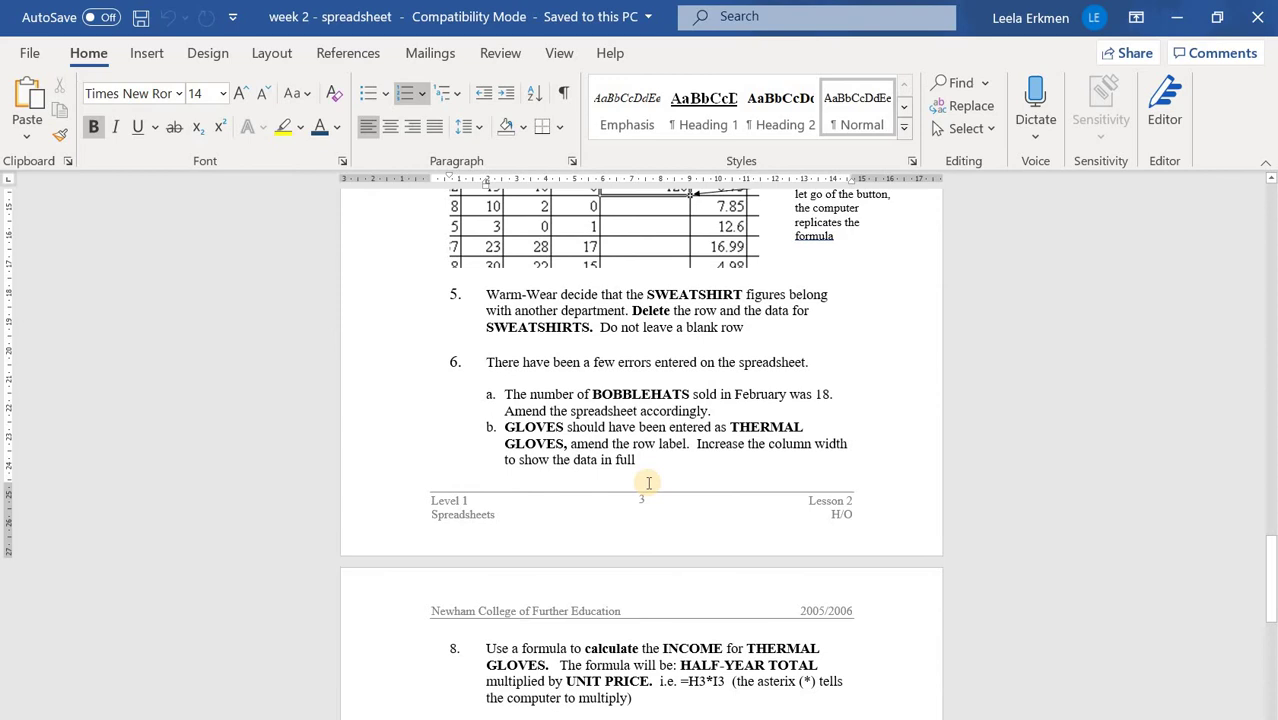
scroll(652, 488, down, 6)
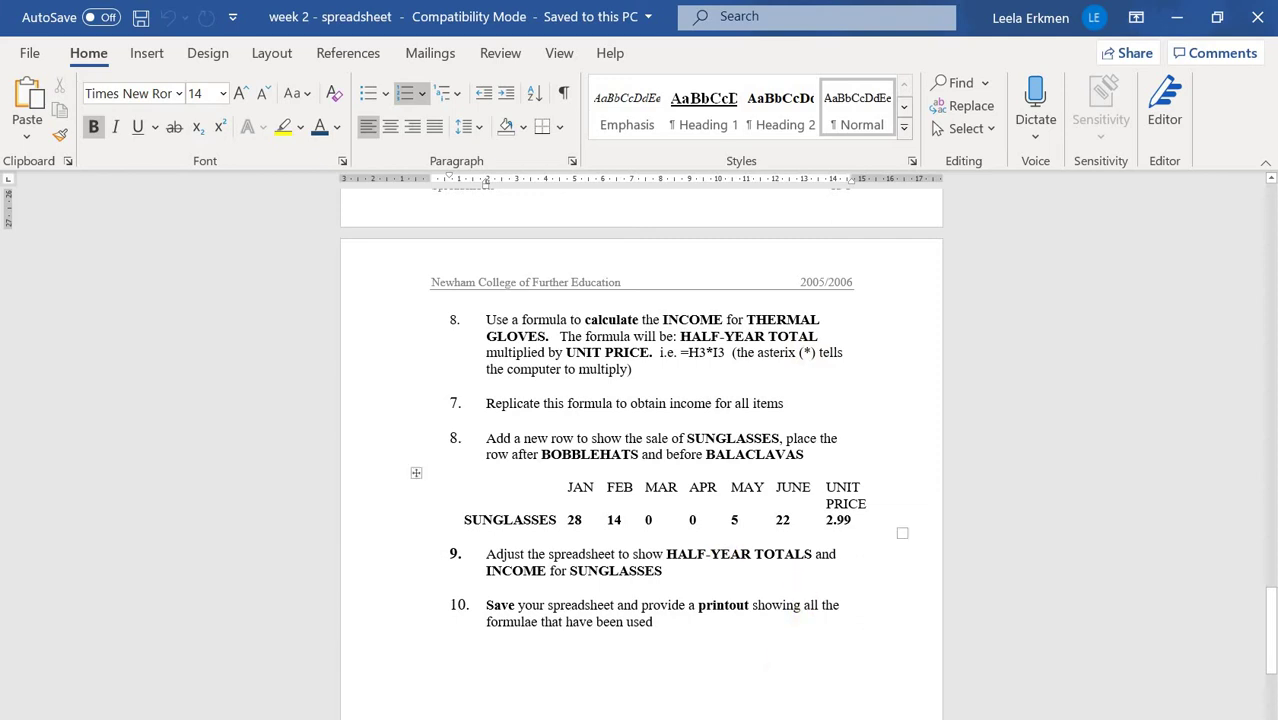
key(alt+Tab)
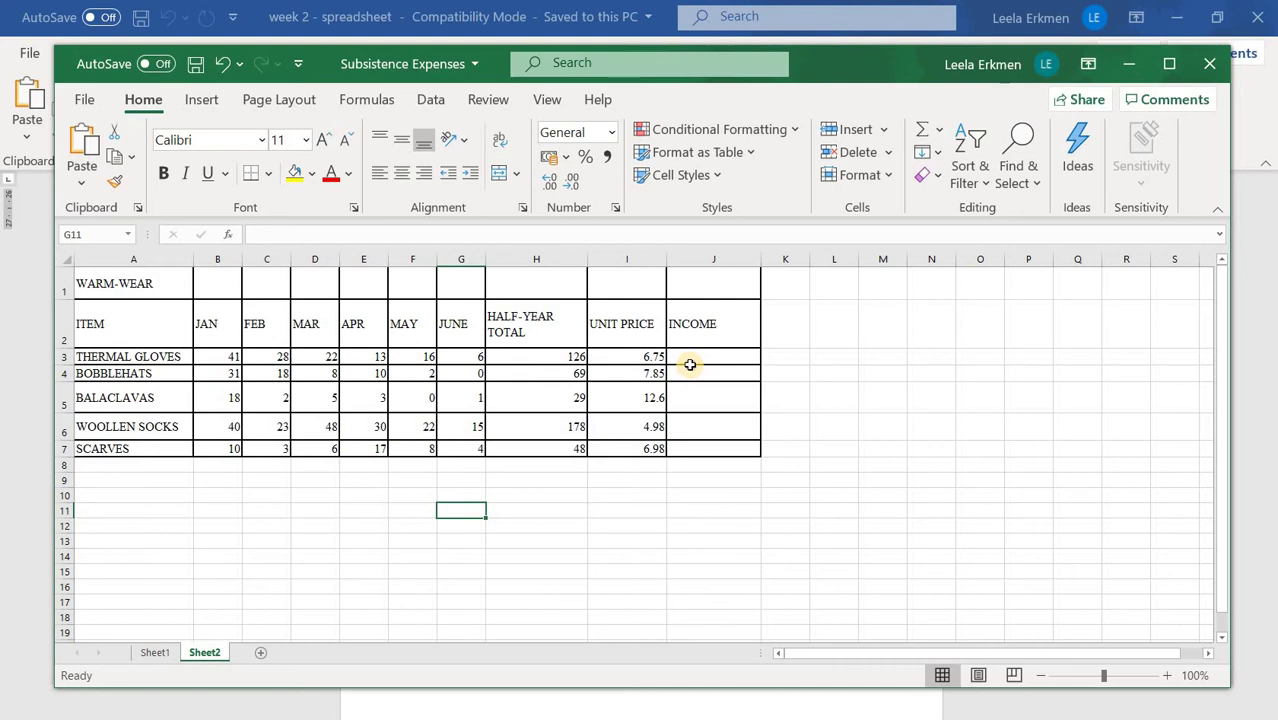
Step: Try the fixed-number formula =126*6.75 for the THERMAL GLOVES income in J3 and replicate it down to J7
click(690, 362)
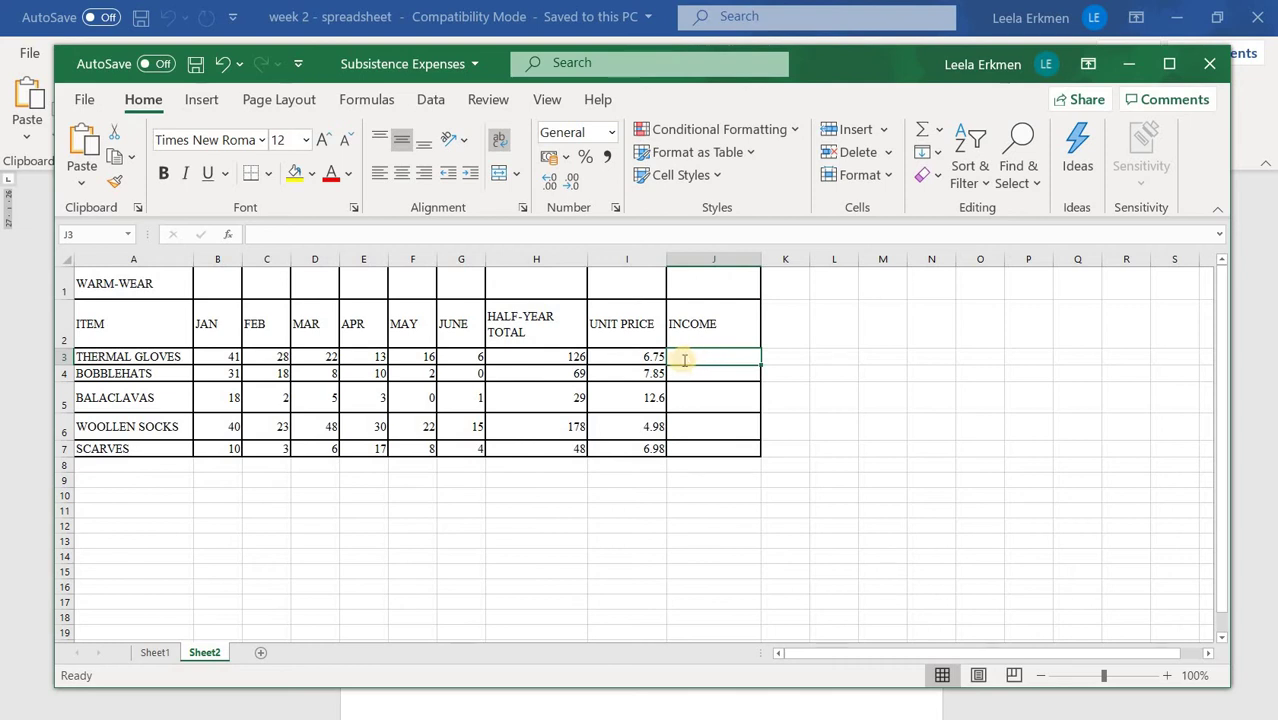
text(=)
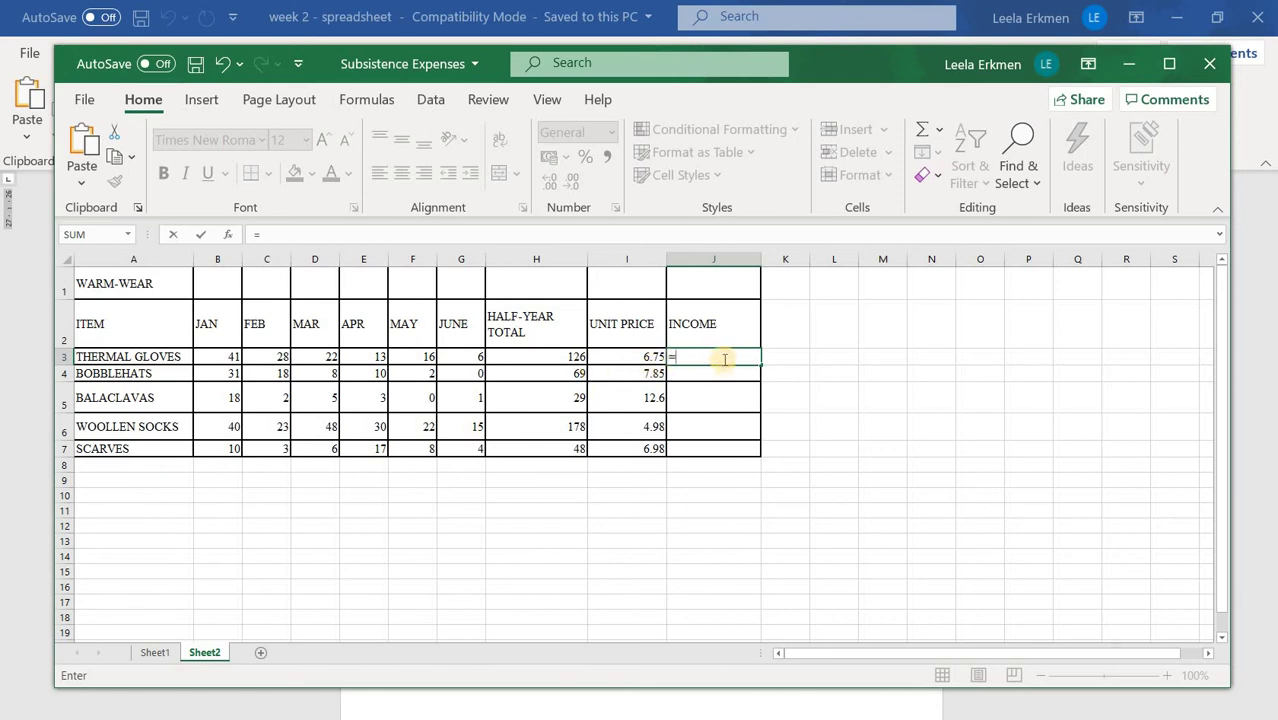
text(126*6.75)
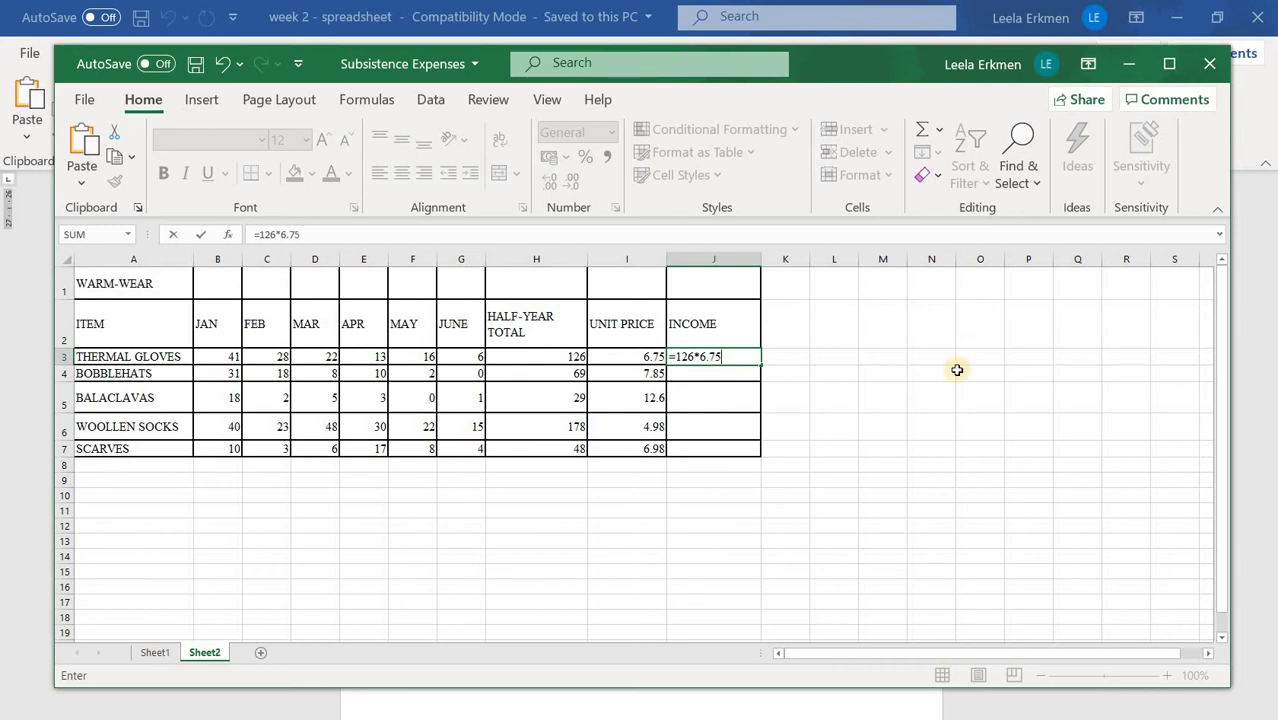
key(Return)
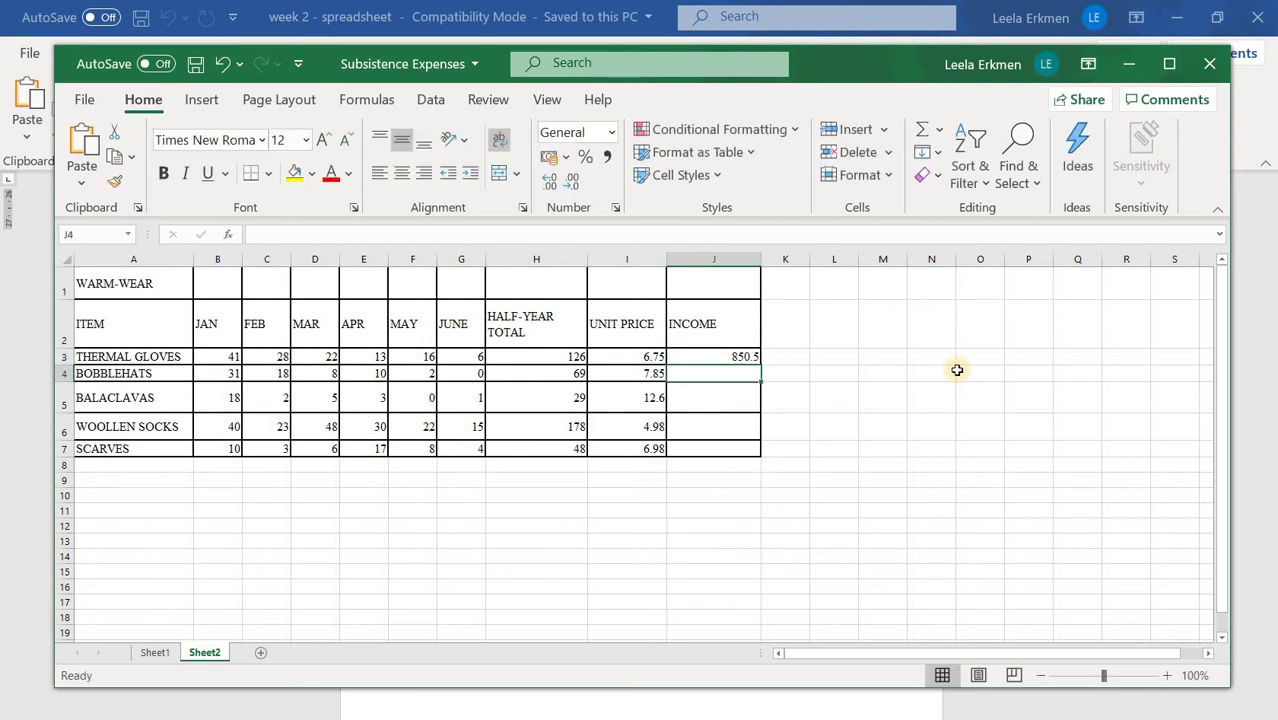
click(755, 358)
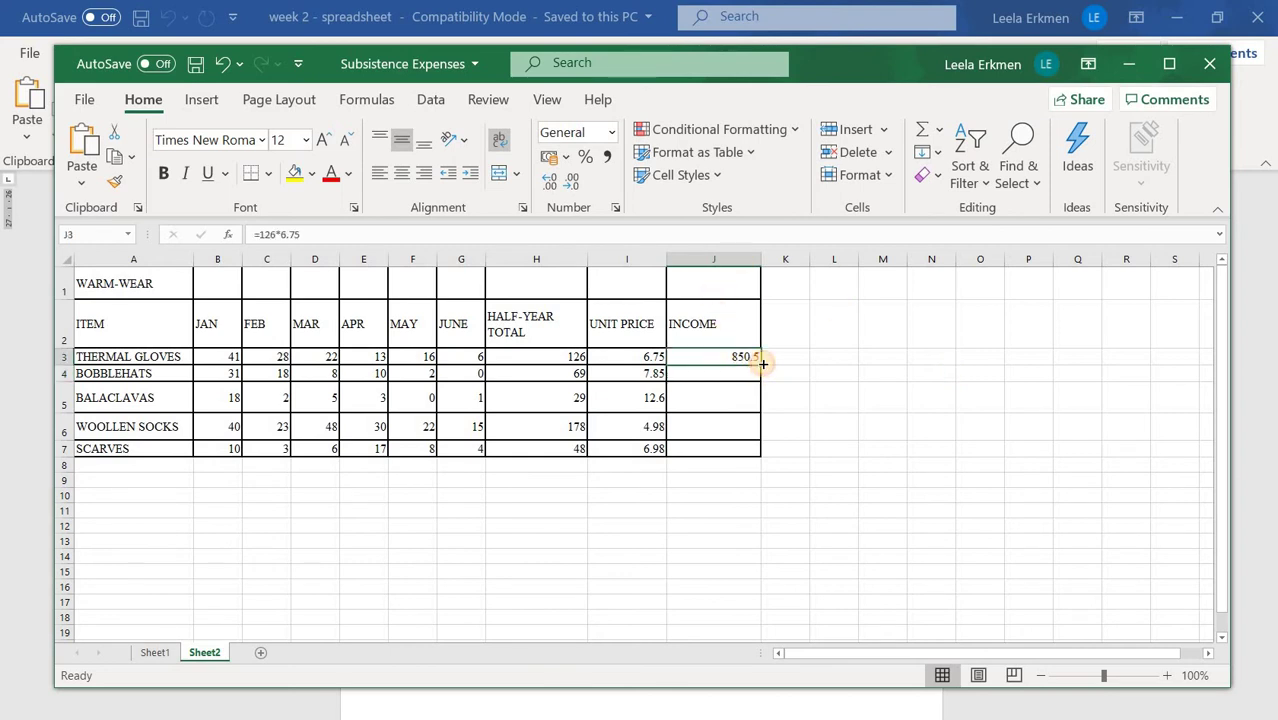
drag(762, 364, 912, 495)
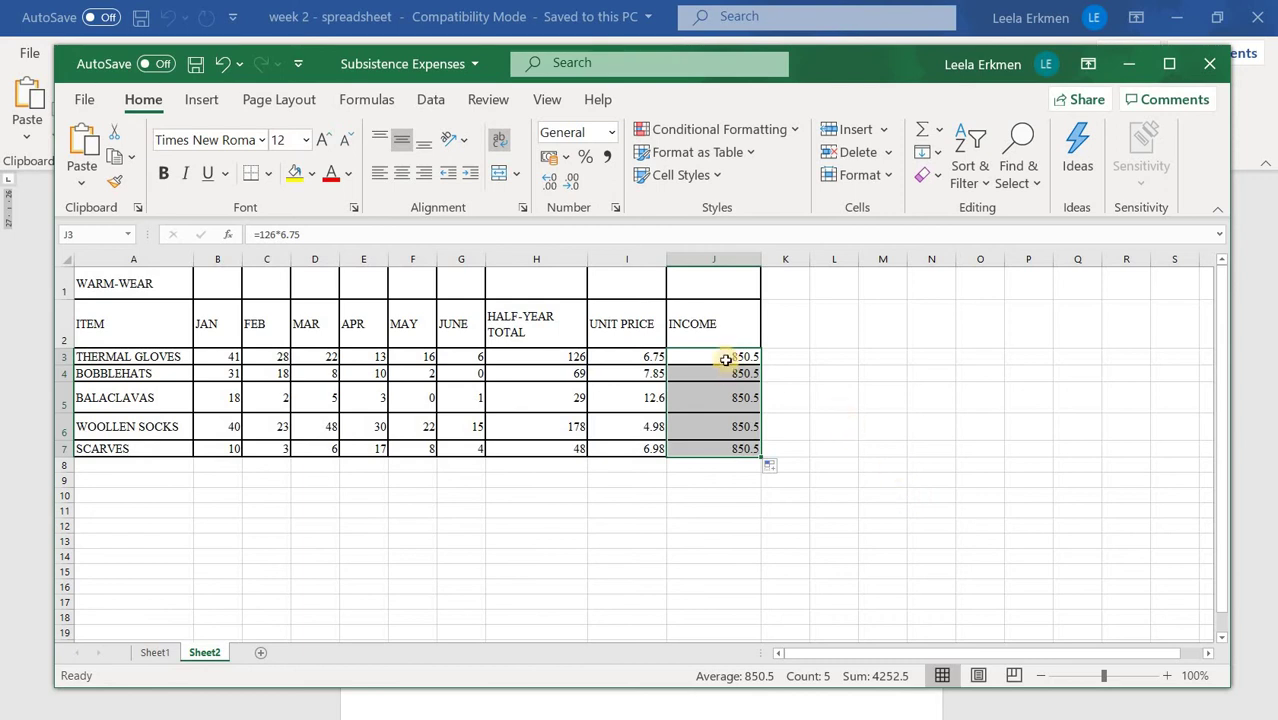
Step: Clear the income cells J3:J7 and calculate the THERMAL GLOVES income in J3 with the formula =H3*I3
drag(725, 359, 735, 458)
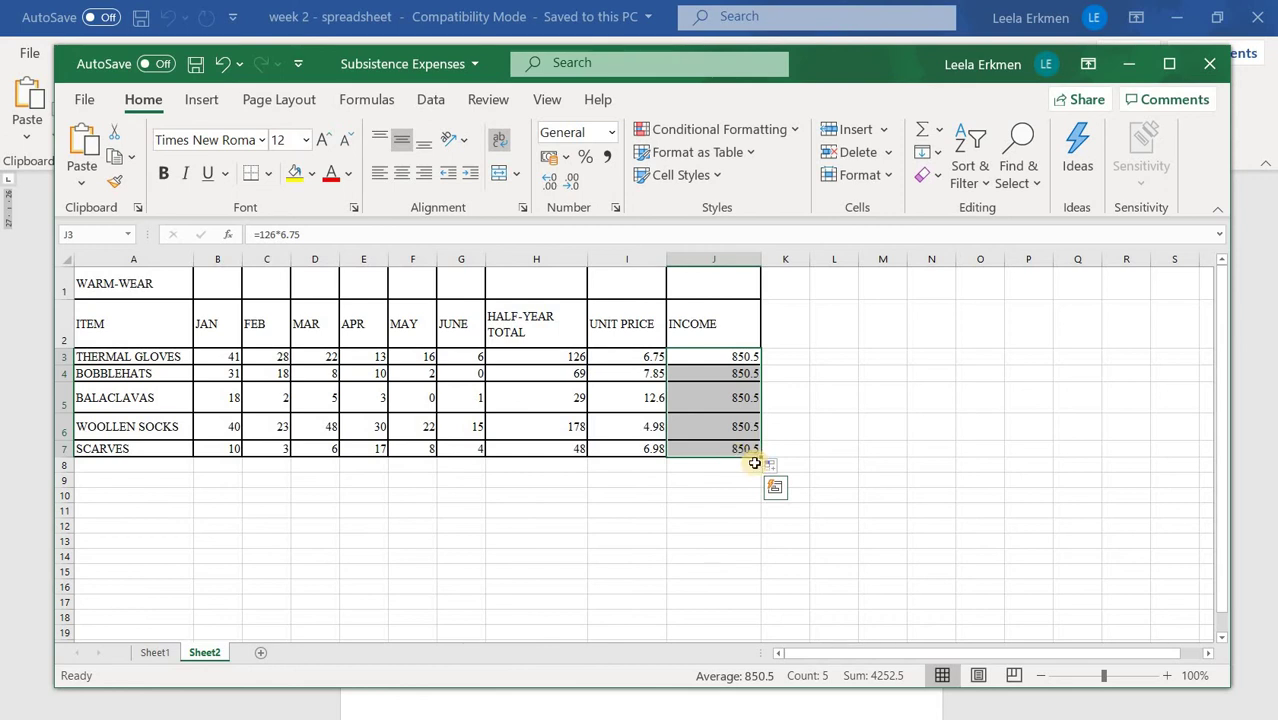
key(Delete)
click(698, 356)
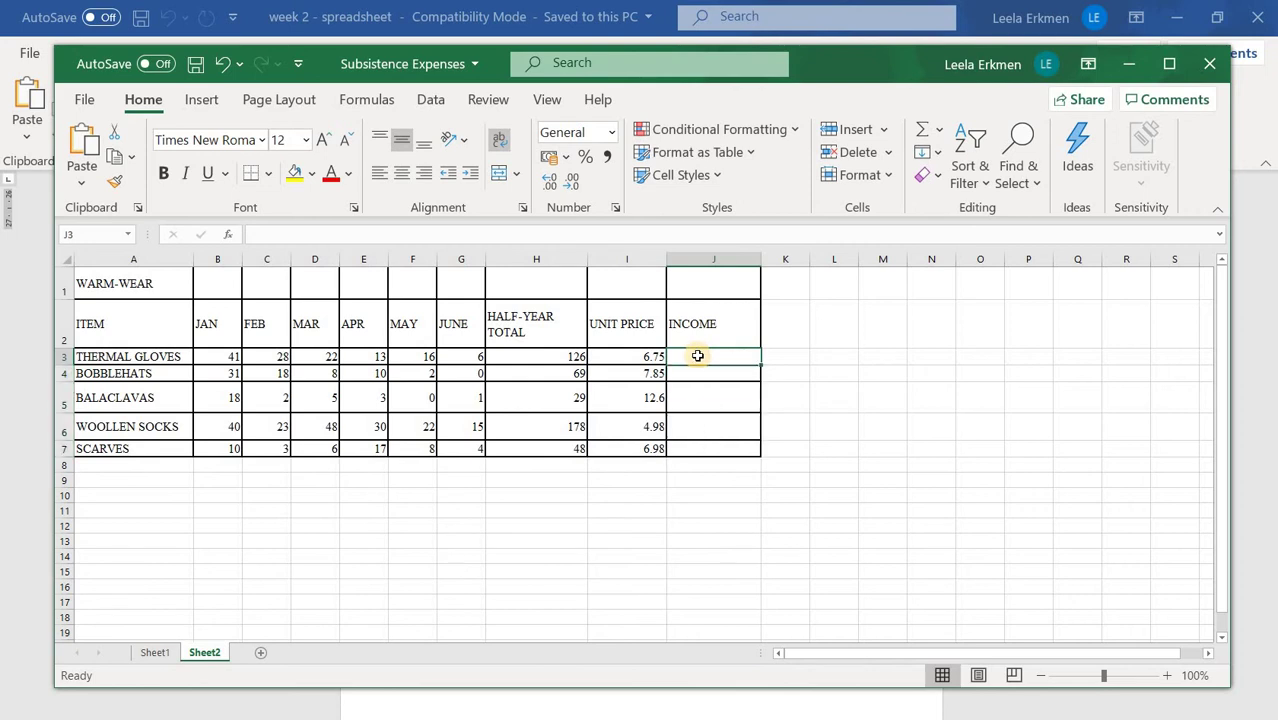
text(=)
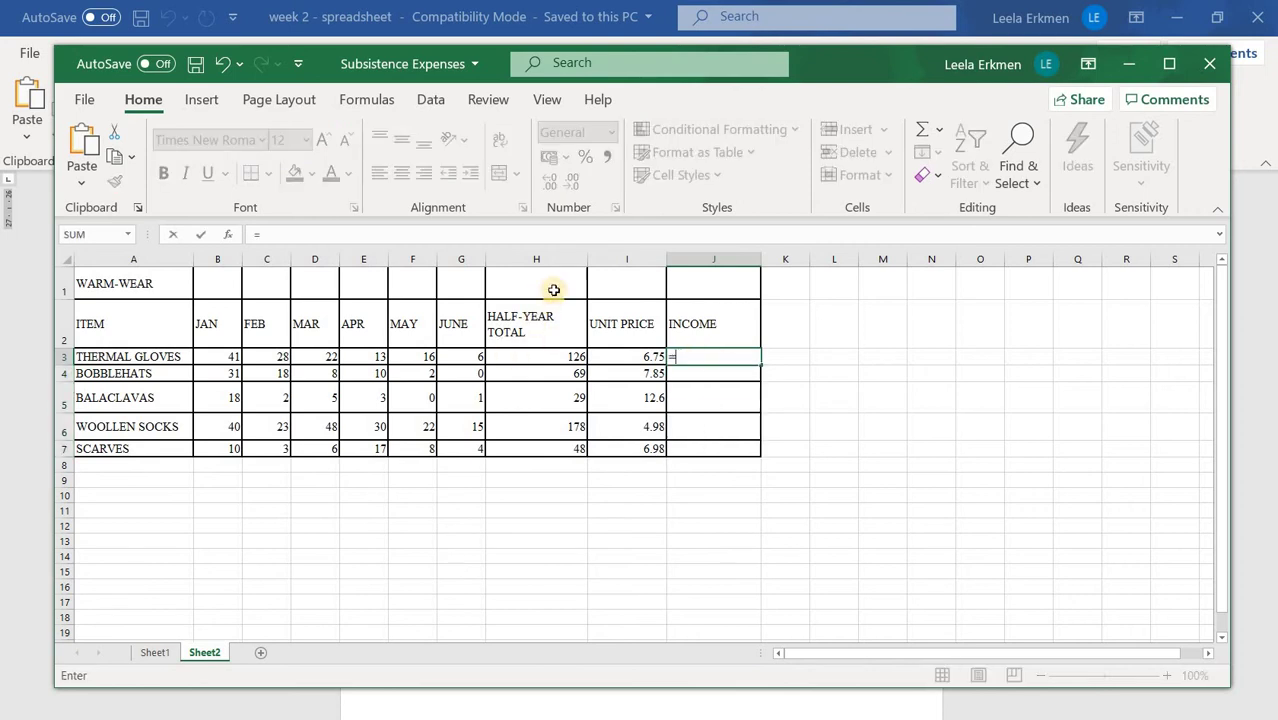
click(564, 360)
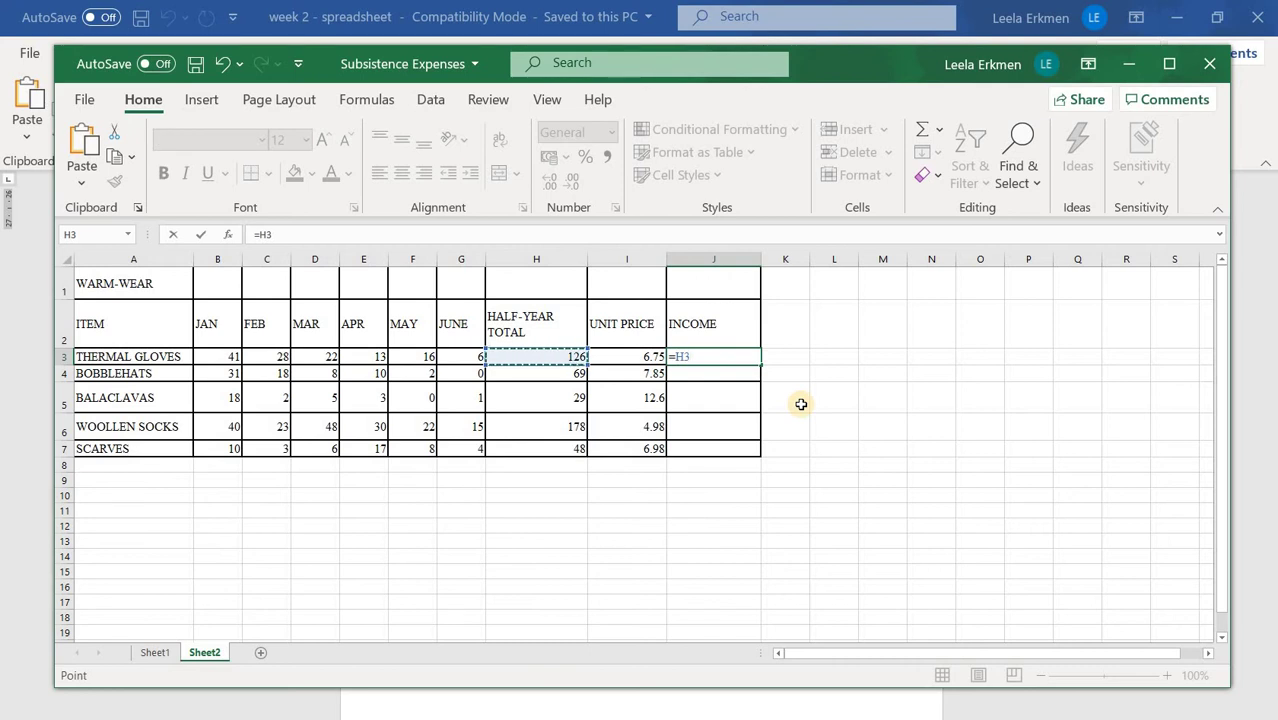
text(*)
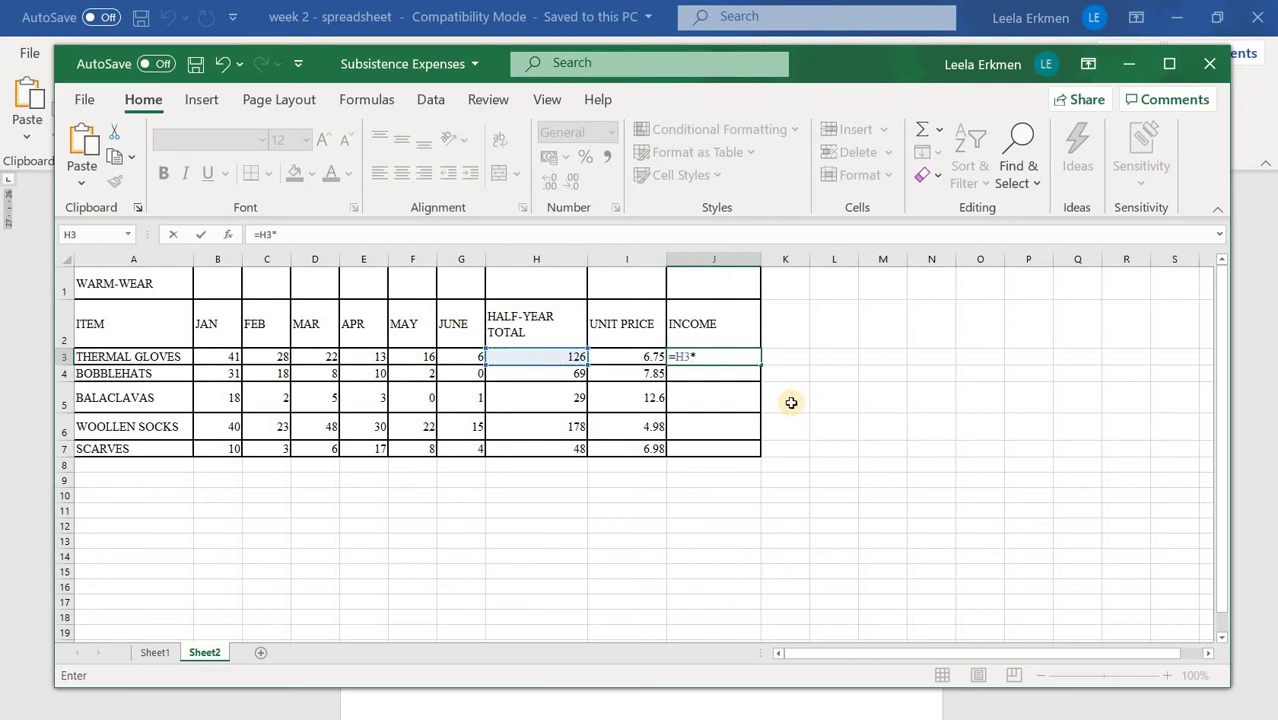
click(664, 357)
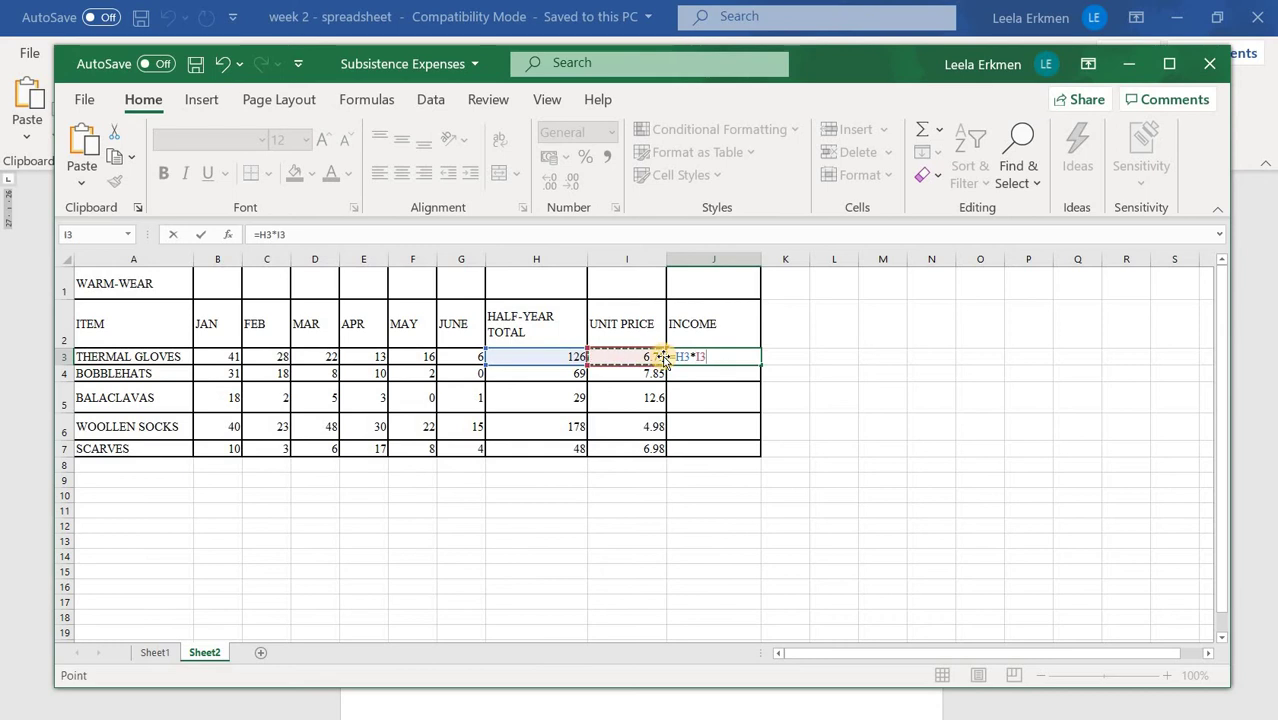
key(Return)
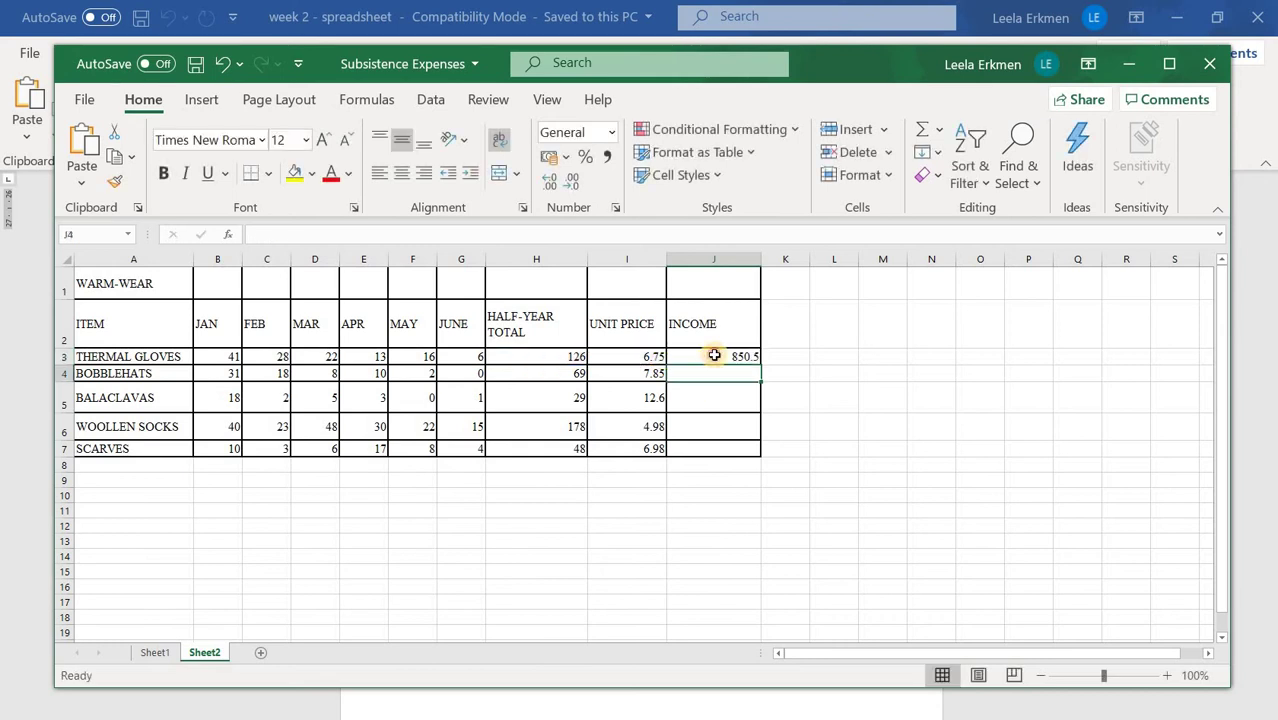
Step: Replicate the income formula from J3 down to the SCARVES row in J7
key(Up)
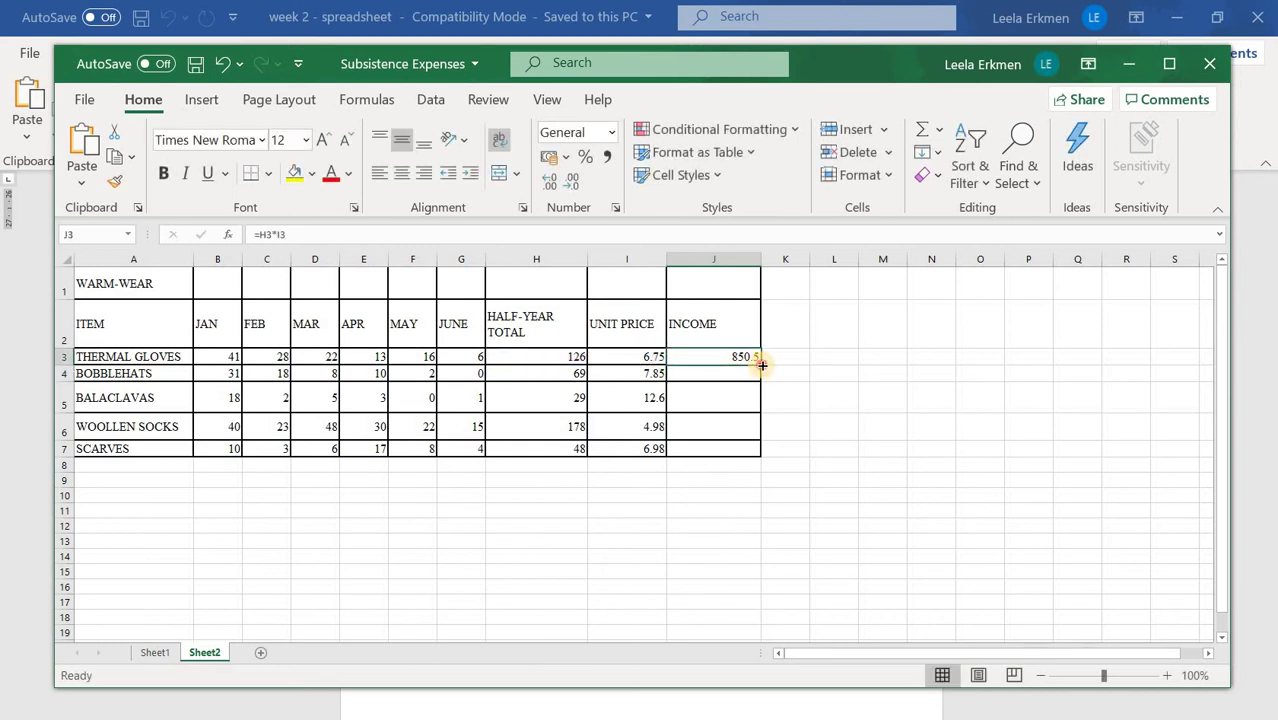
drag(762, 366, 754, 452)
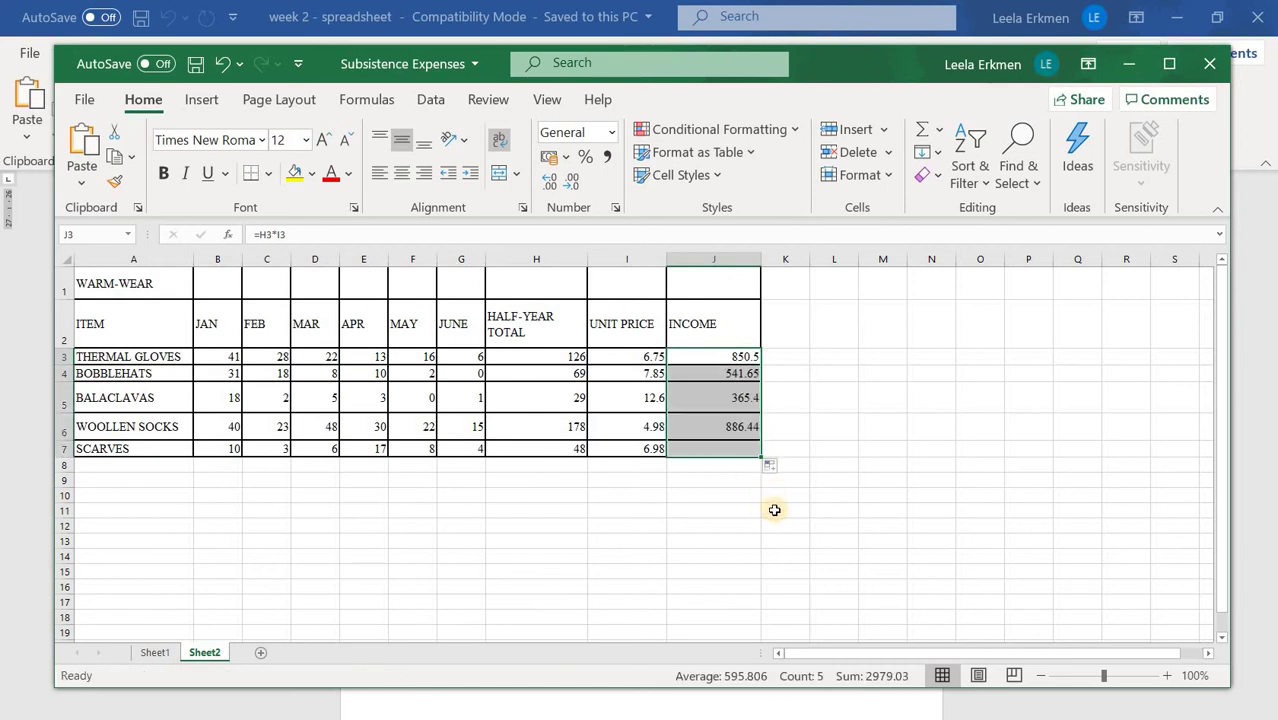
click(785, 525)
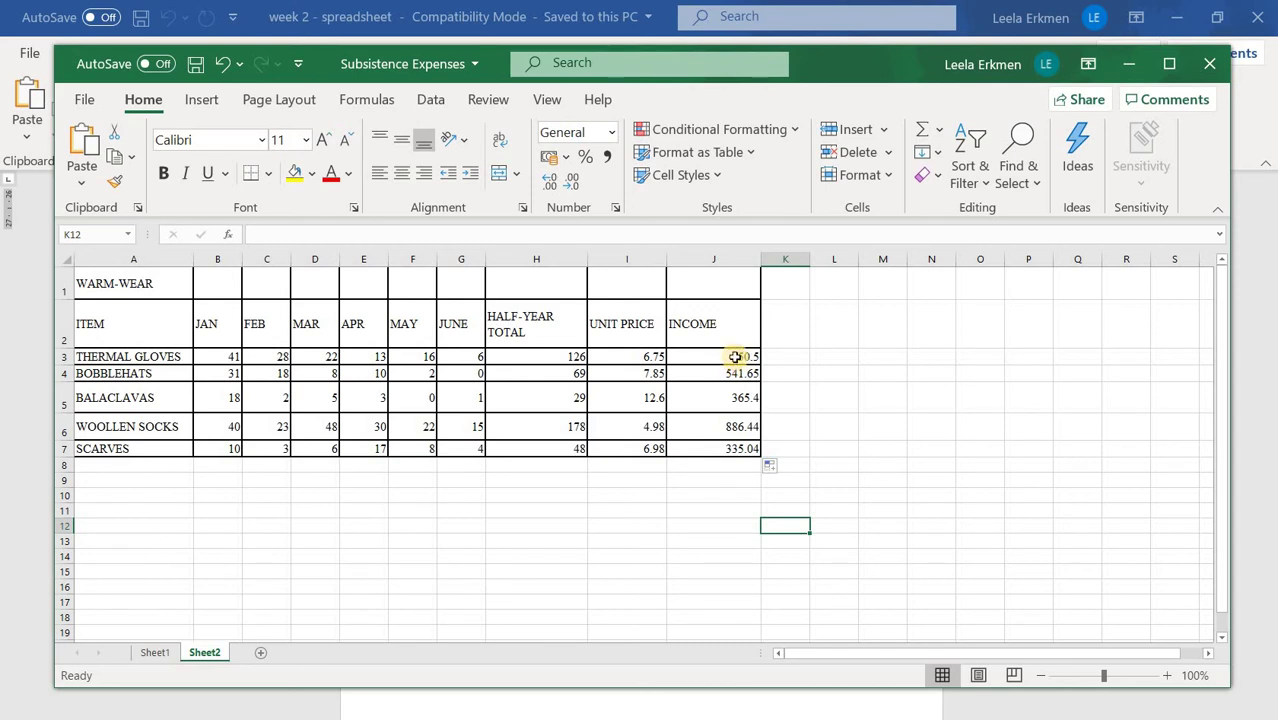
Step: Apply the Currency number format to the income values in J3:J7
drag(735, 357, 738, 448)
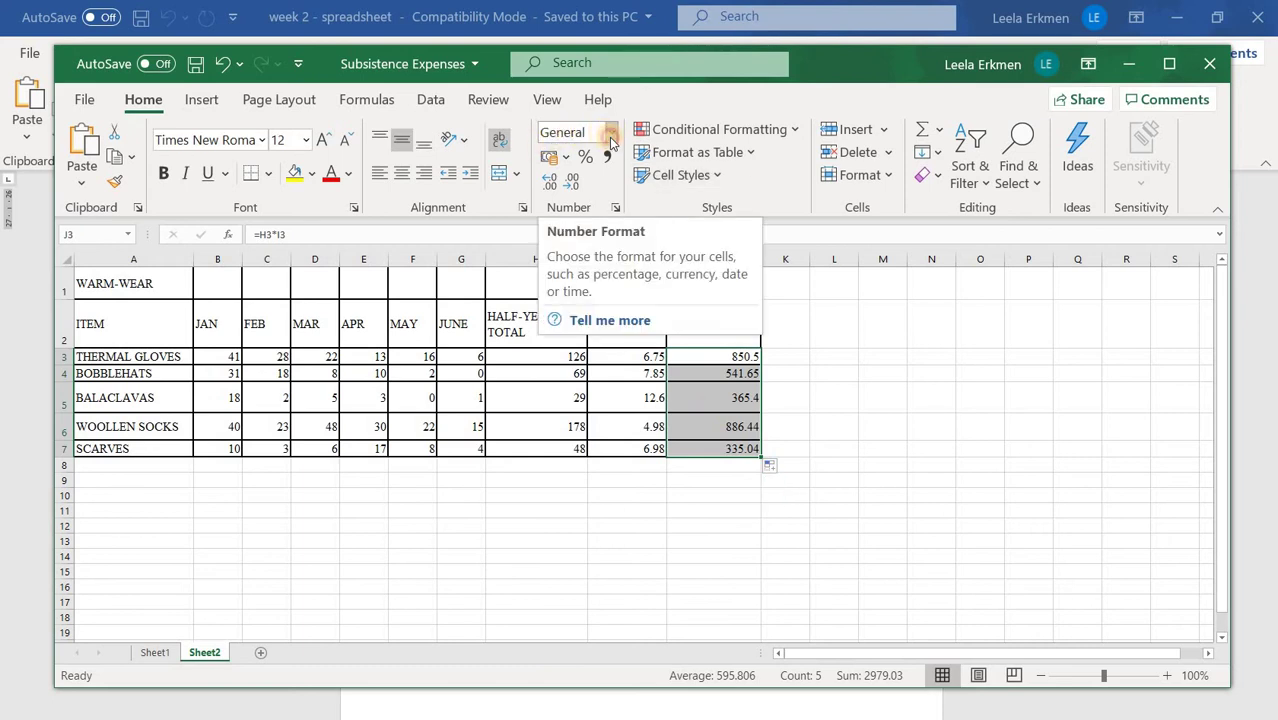
click(609, 137)
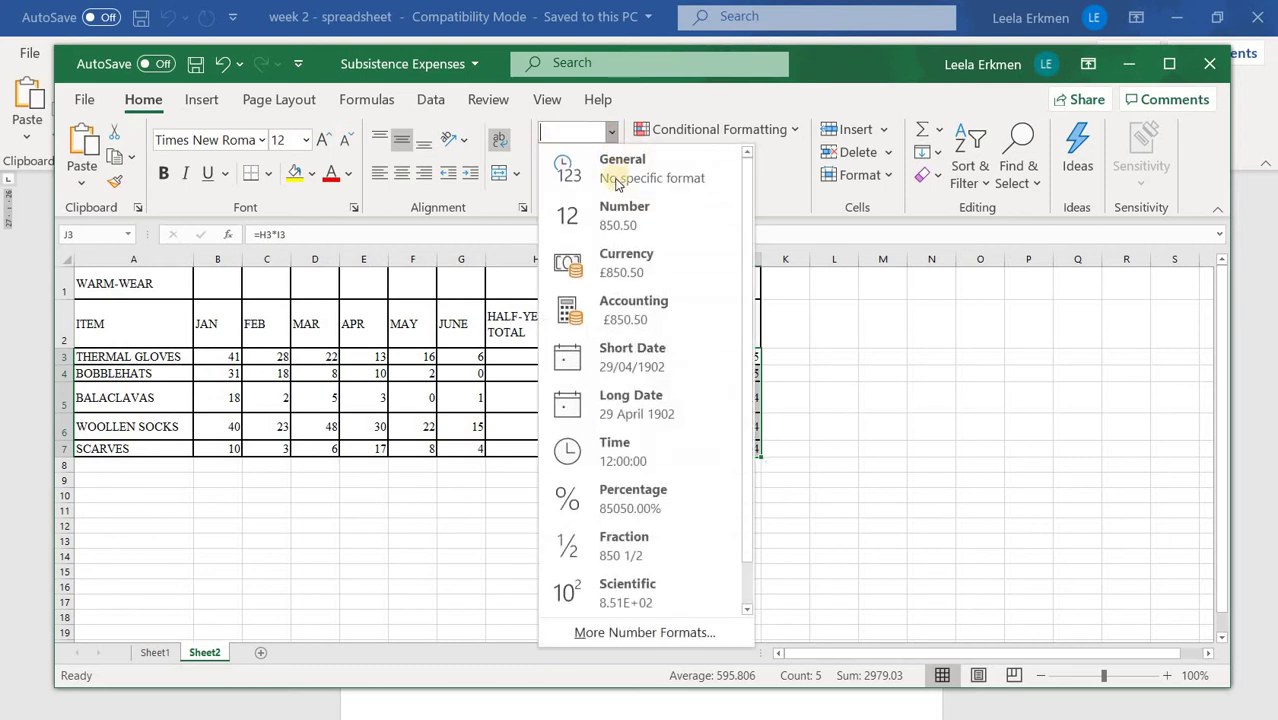
click(642, 272)
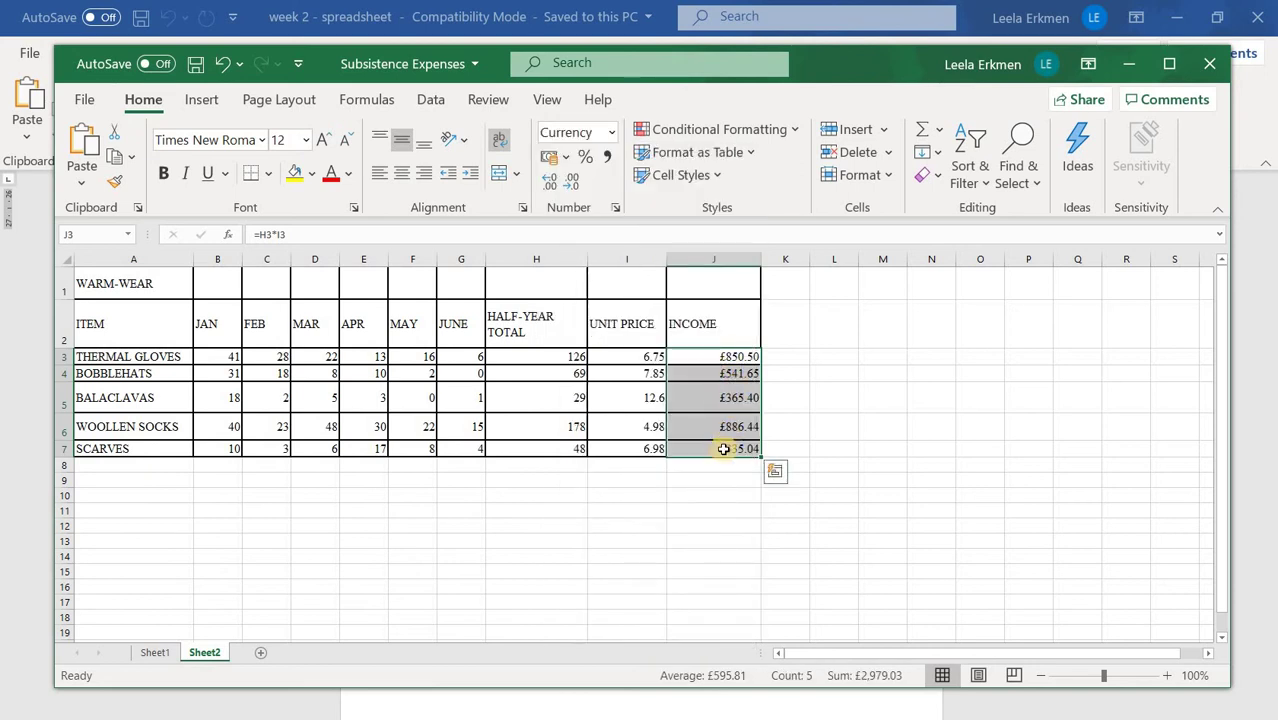
Step: Examine the currency symbols and decimal places offered in the detailed number format settings for the income cells, without changing them
click(610, 133)
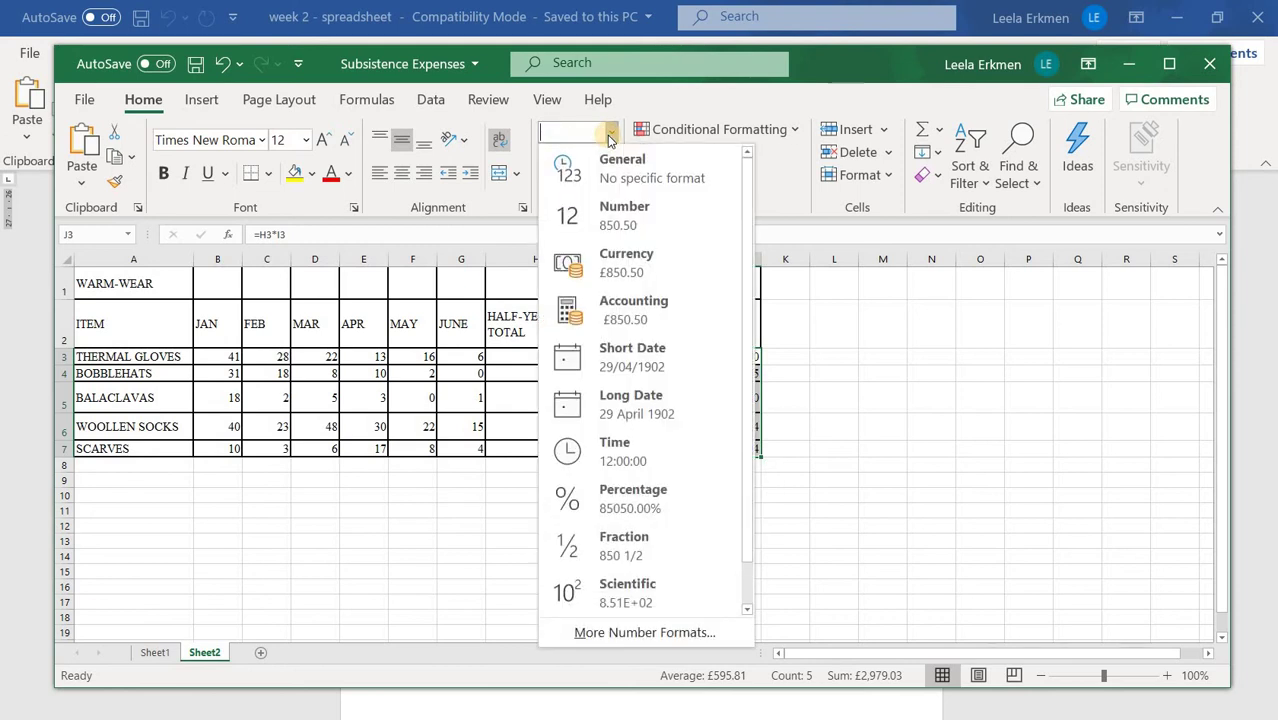
click(677, 633)
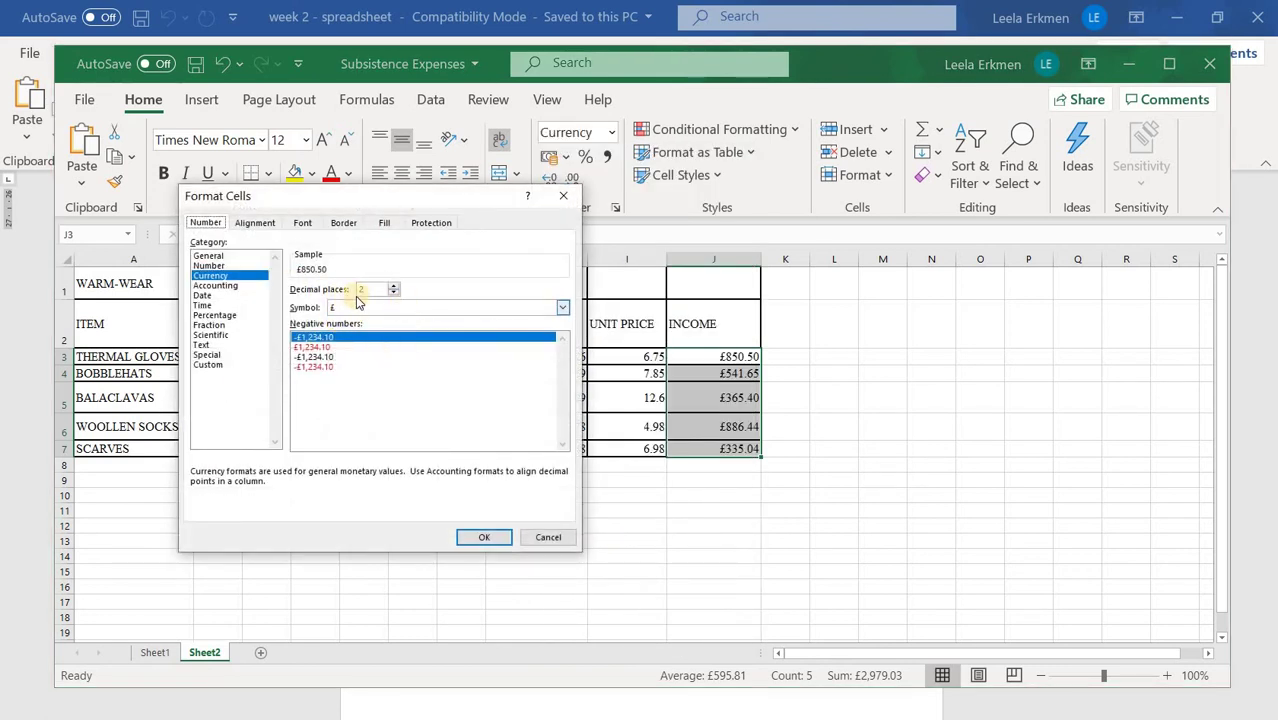
click(561, 309)
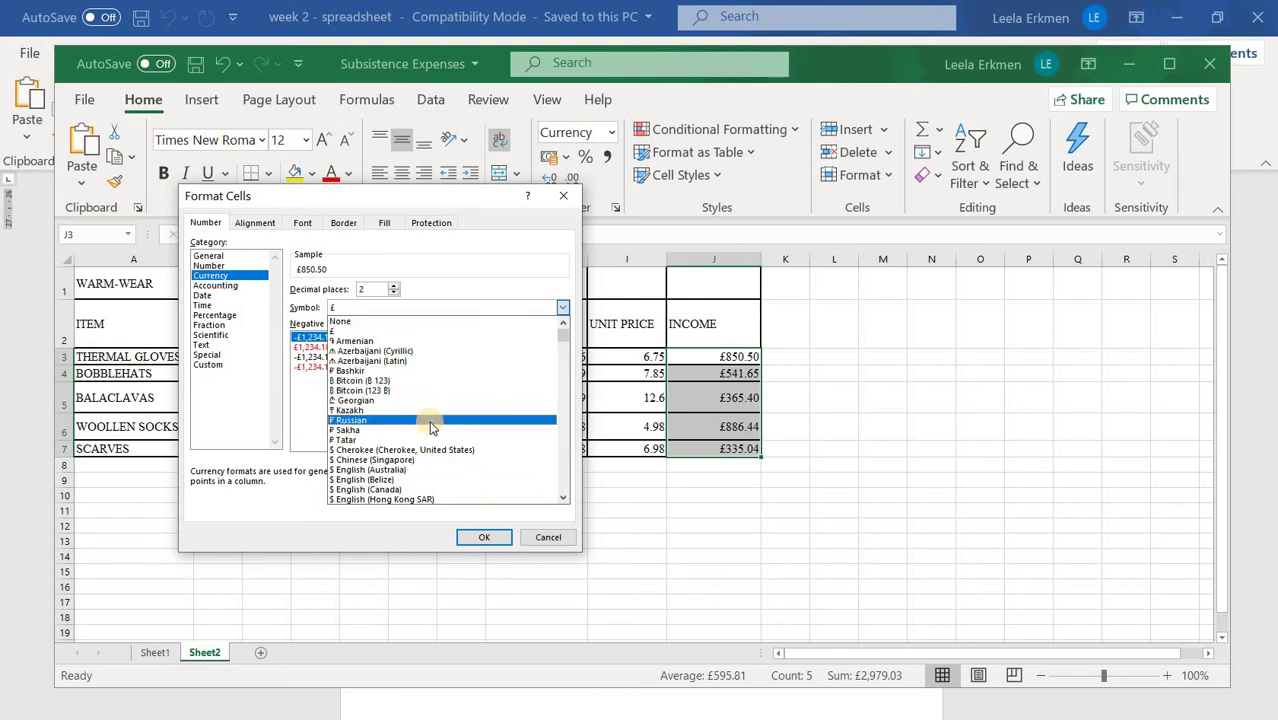
scroll(432, 428, down, 9)
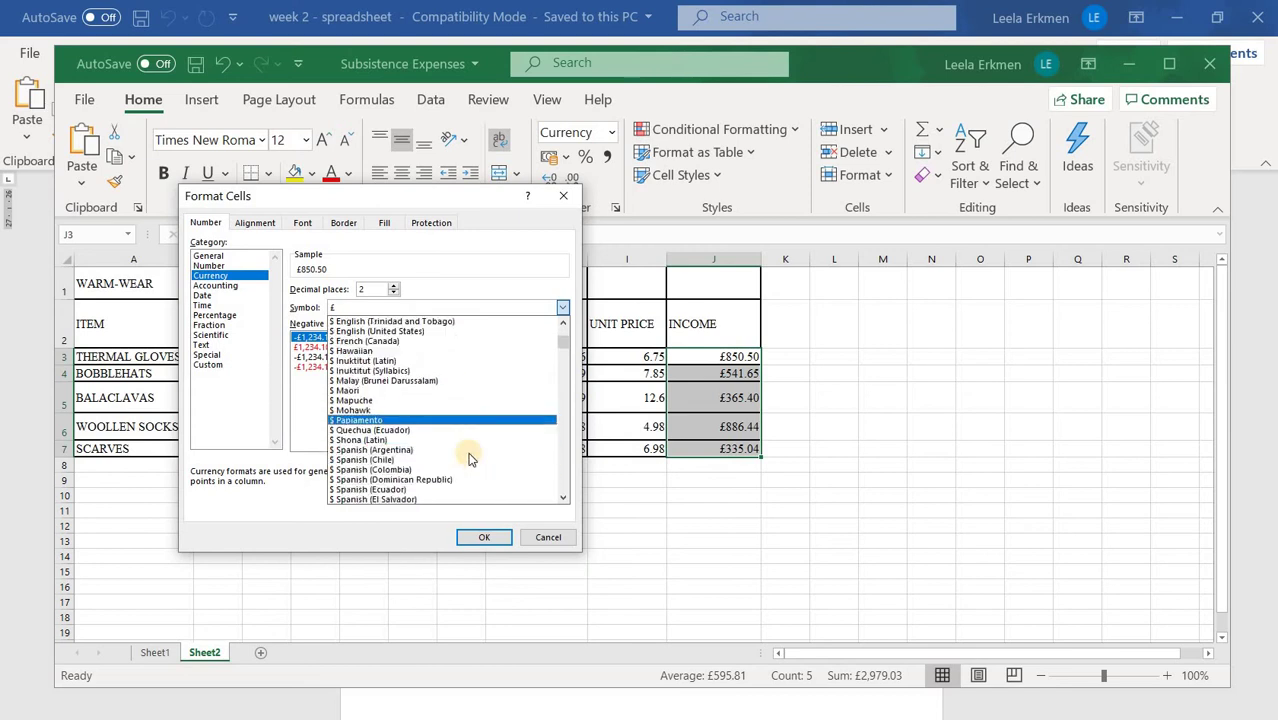
scroll(470, 458, down, 8)
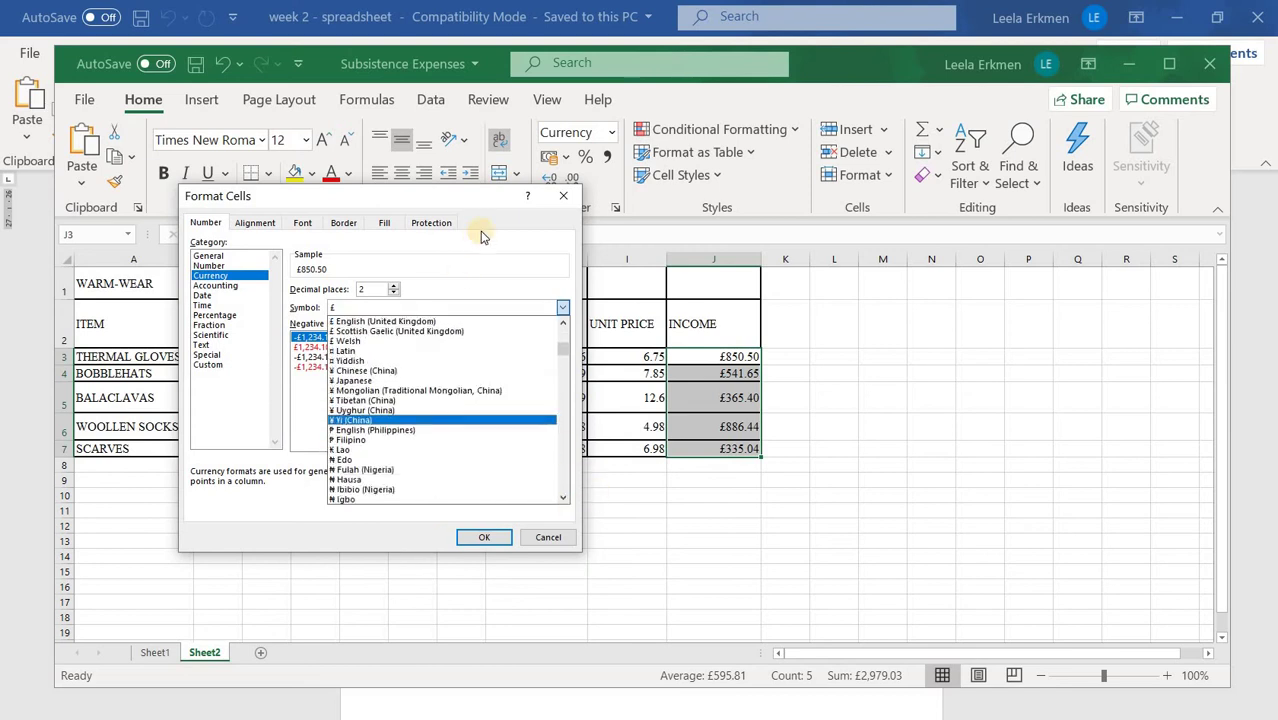
click(740, 378)
click(557, 537)
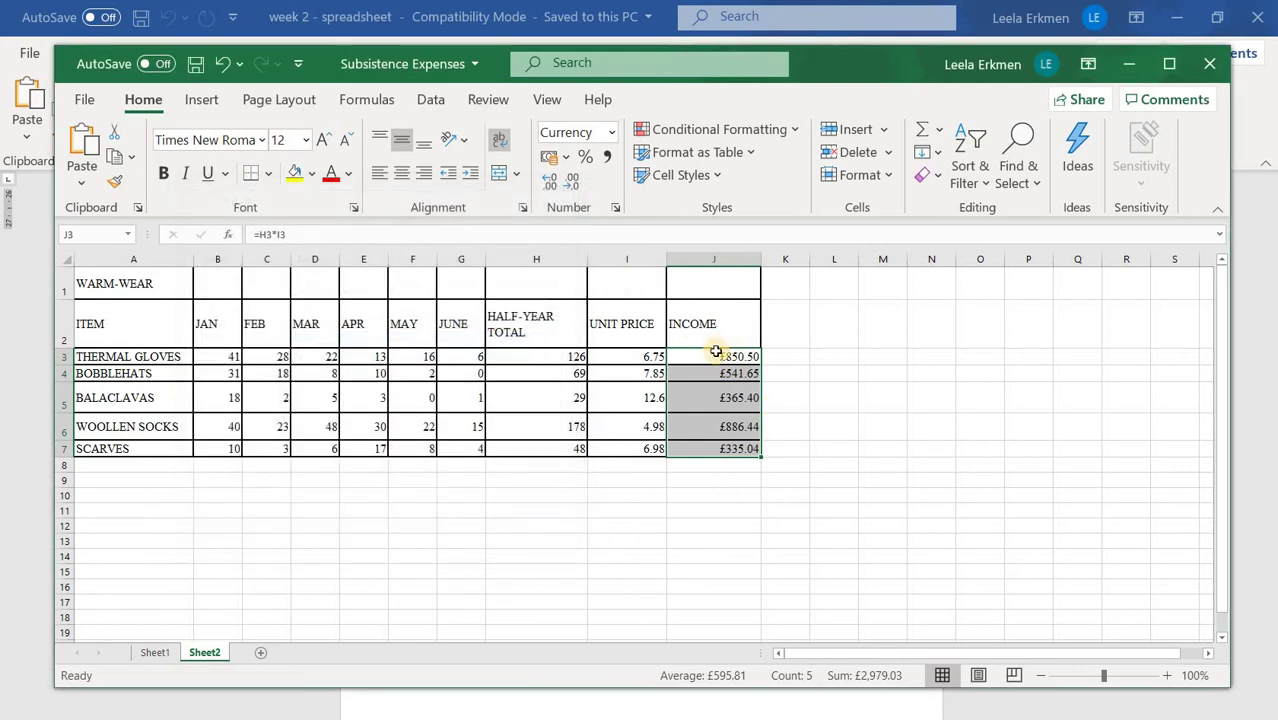
click(732, 427)
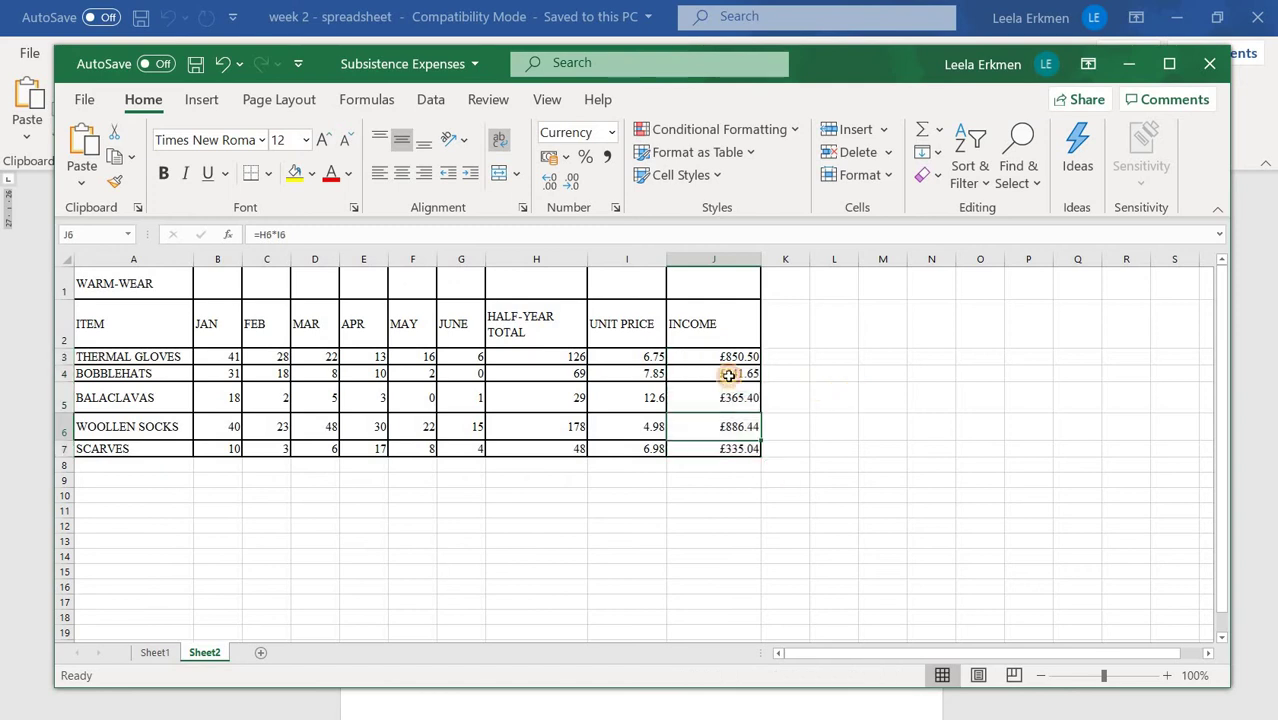
click(834, 398)
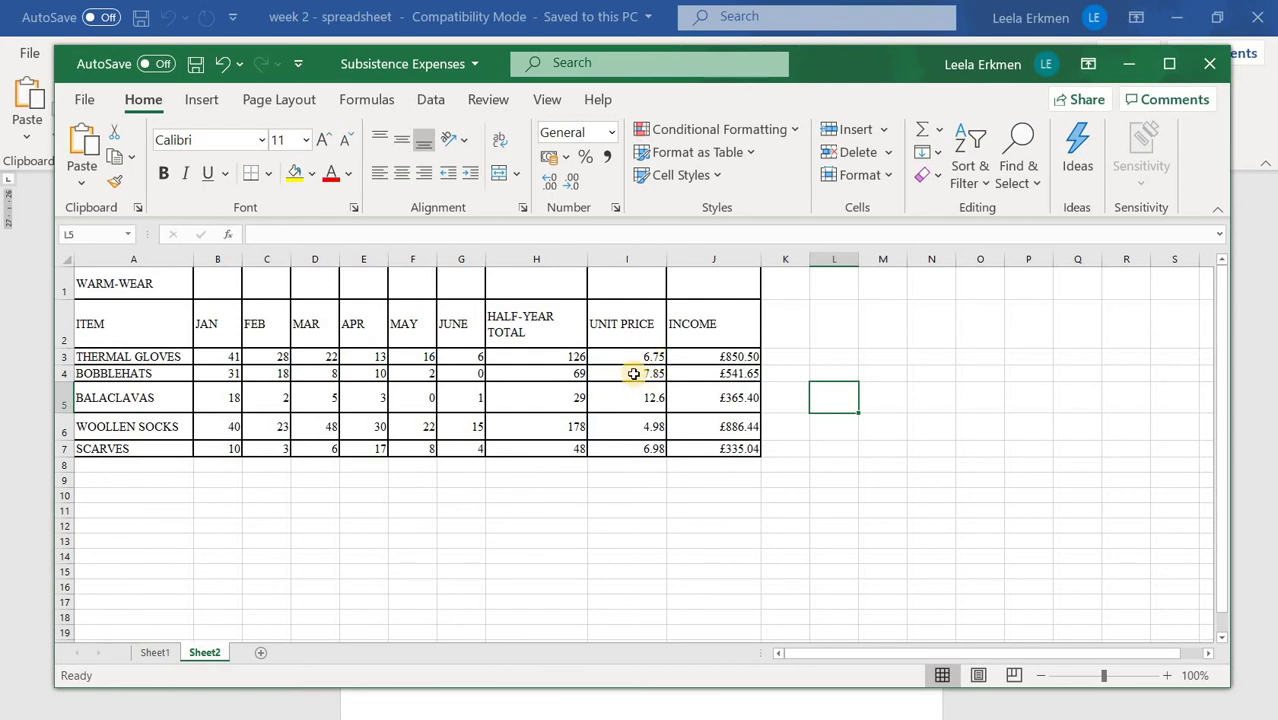
Step: Apply the Currency number format to the unit prices in I3:I7
key(Up)
key(Up)
key(Up)
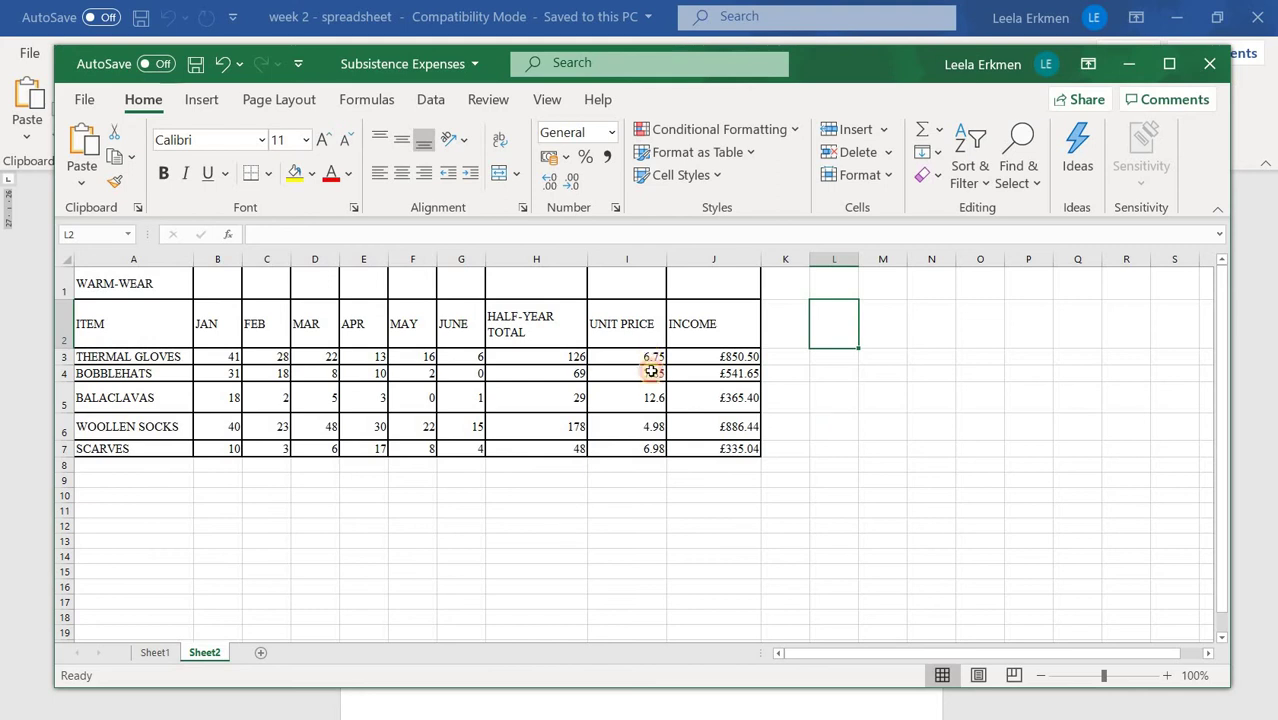
drag(650, 359, 645, 448)
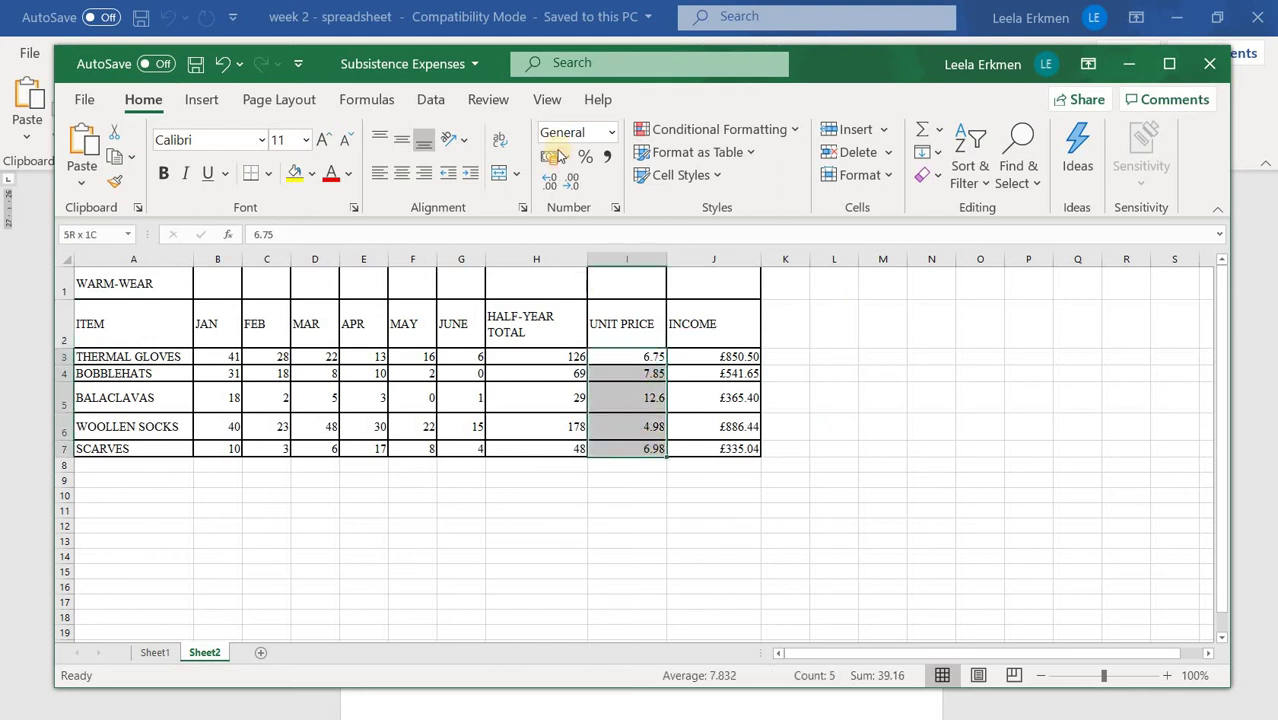
click(613, 132)
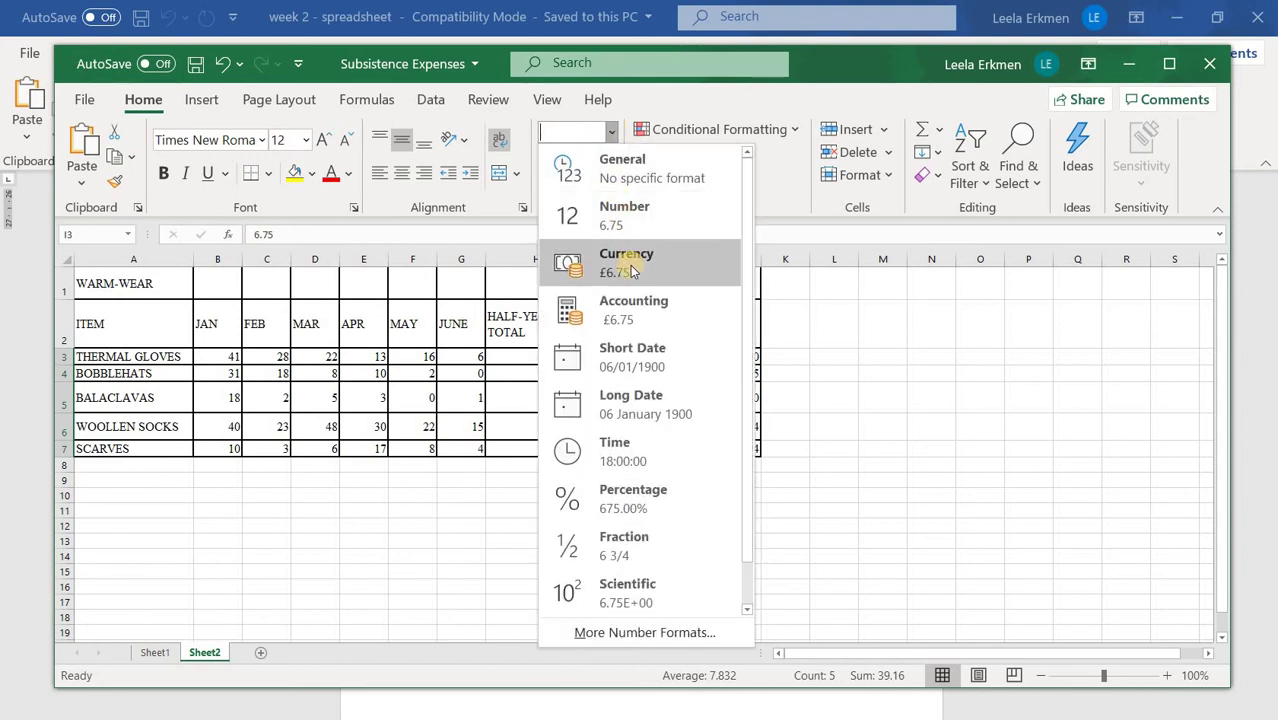
click(631, 268)
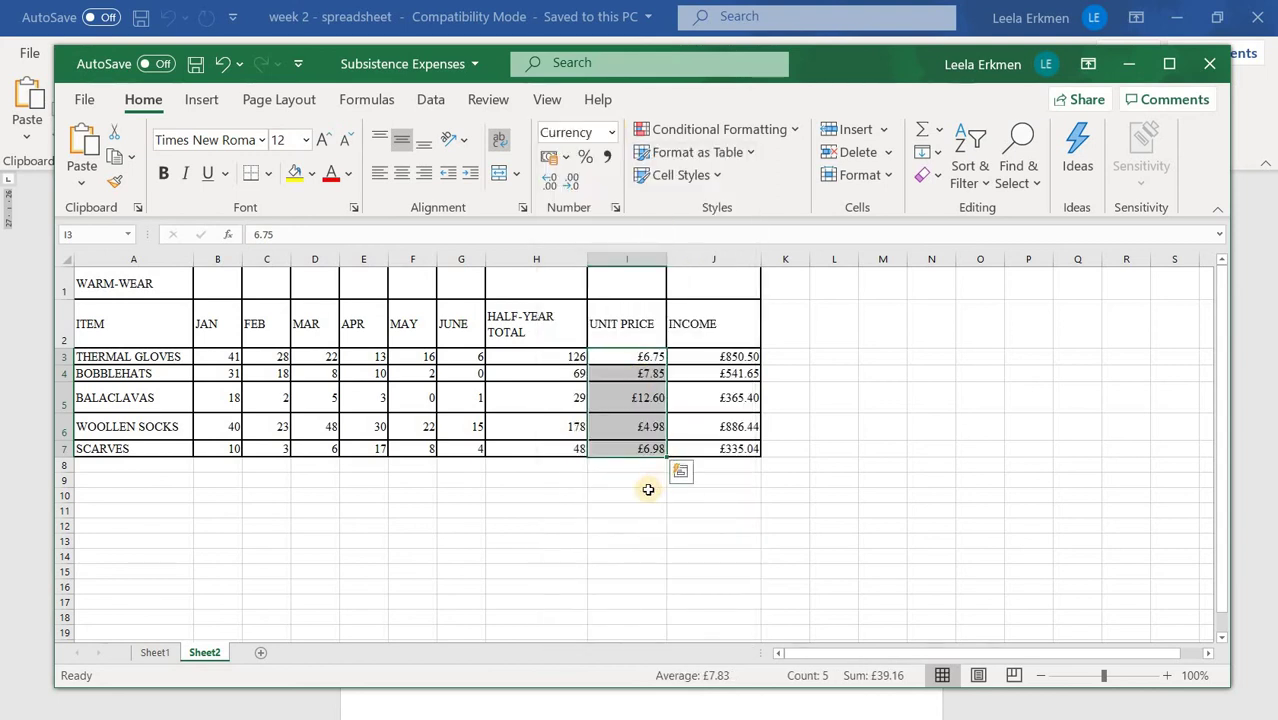
click(864, 465)
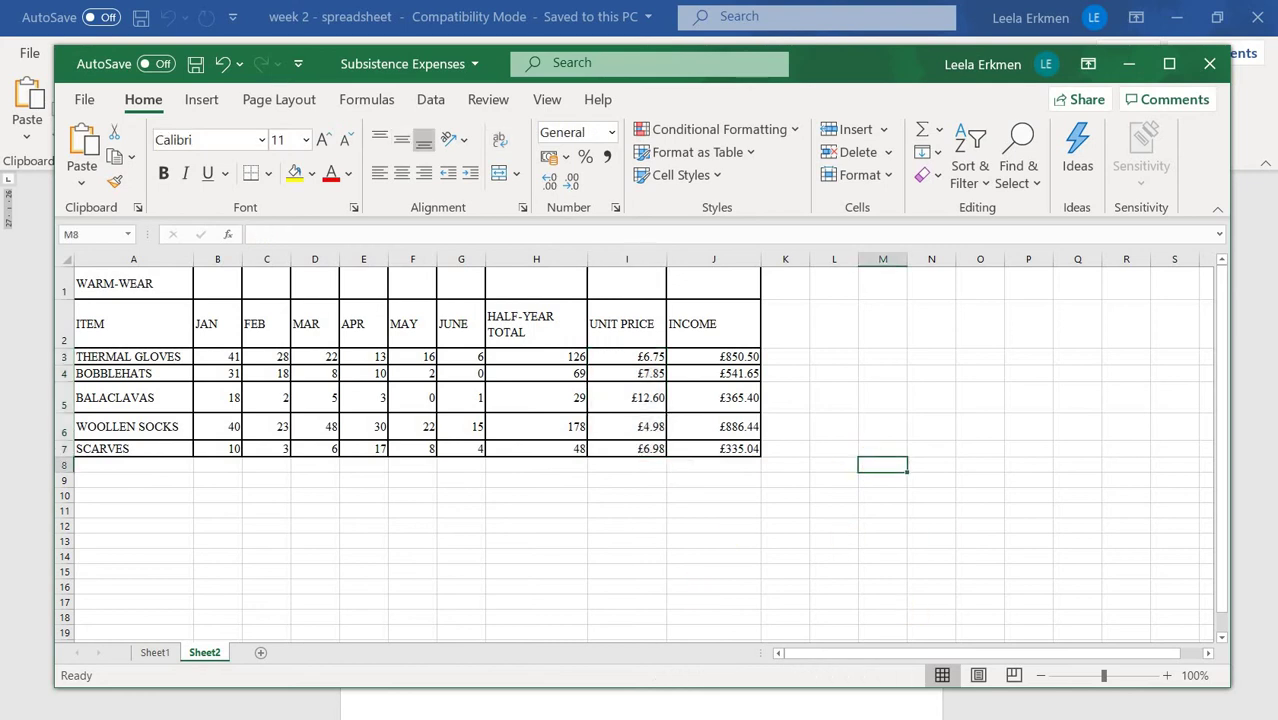
Step: Switch to the Word worksheet, try renumbering the "Replicate this formula" task as 9., and undo the change
click(727, 718)
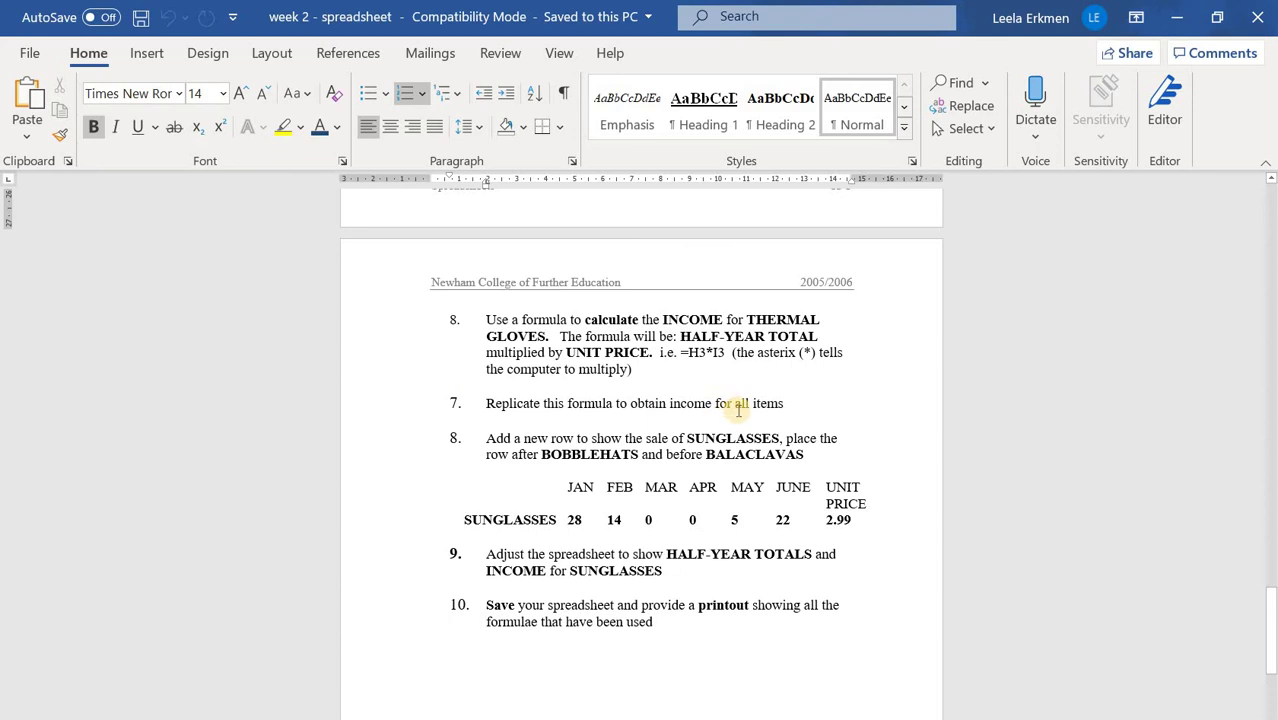
click(453, 399)
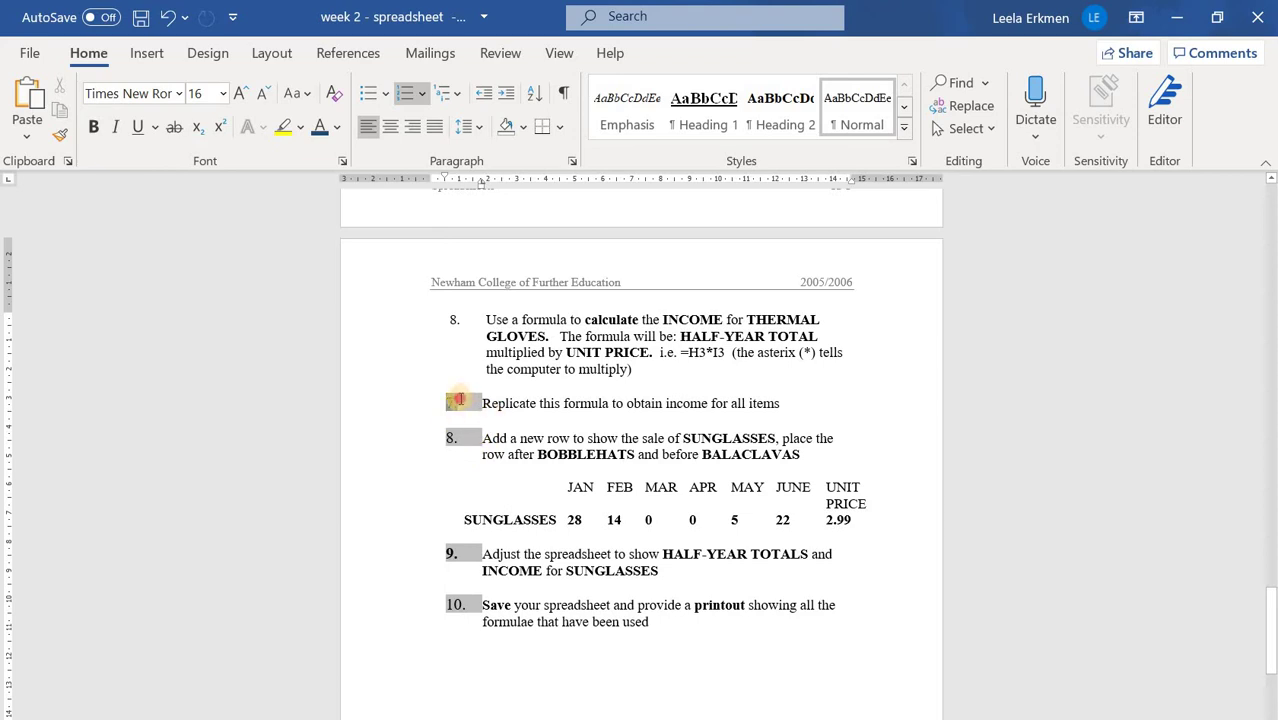
click(455, 401)
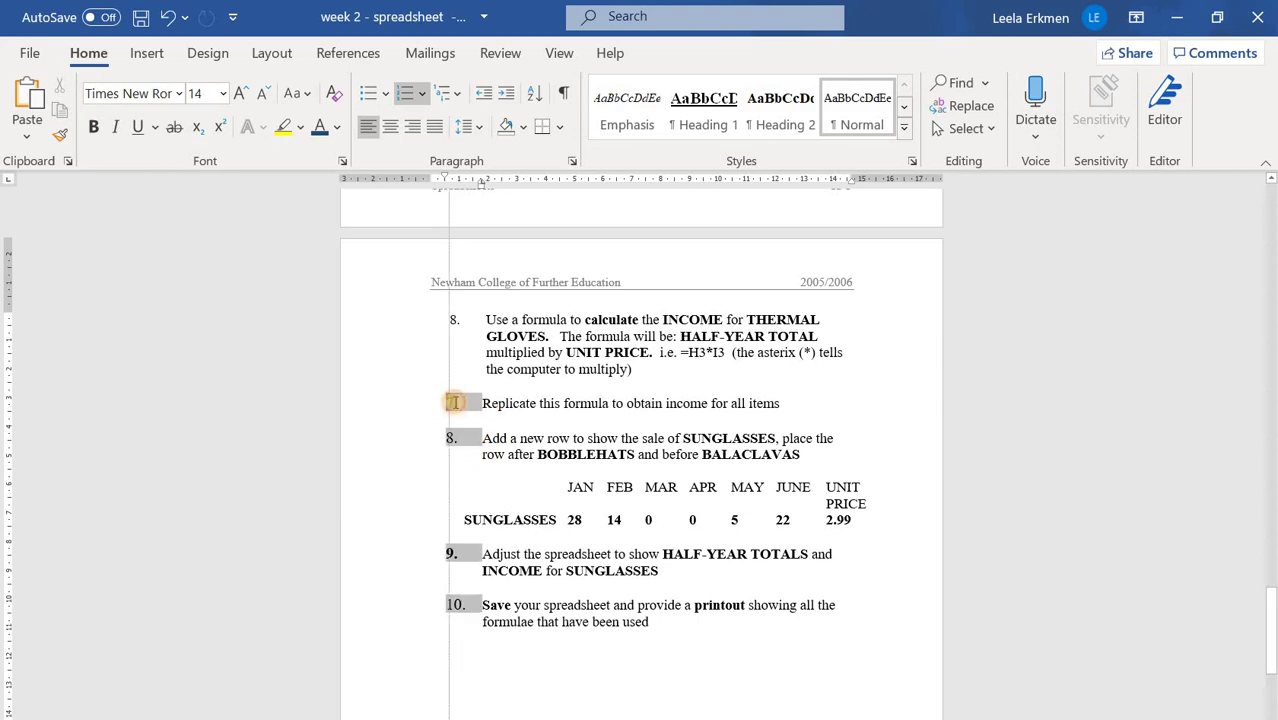
click(461, 404)
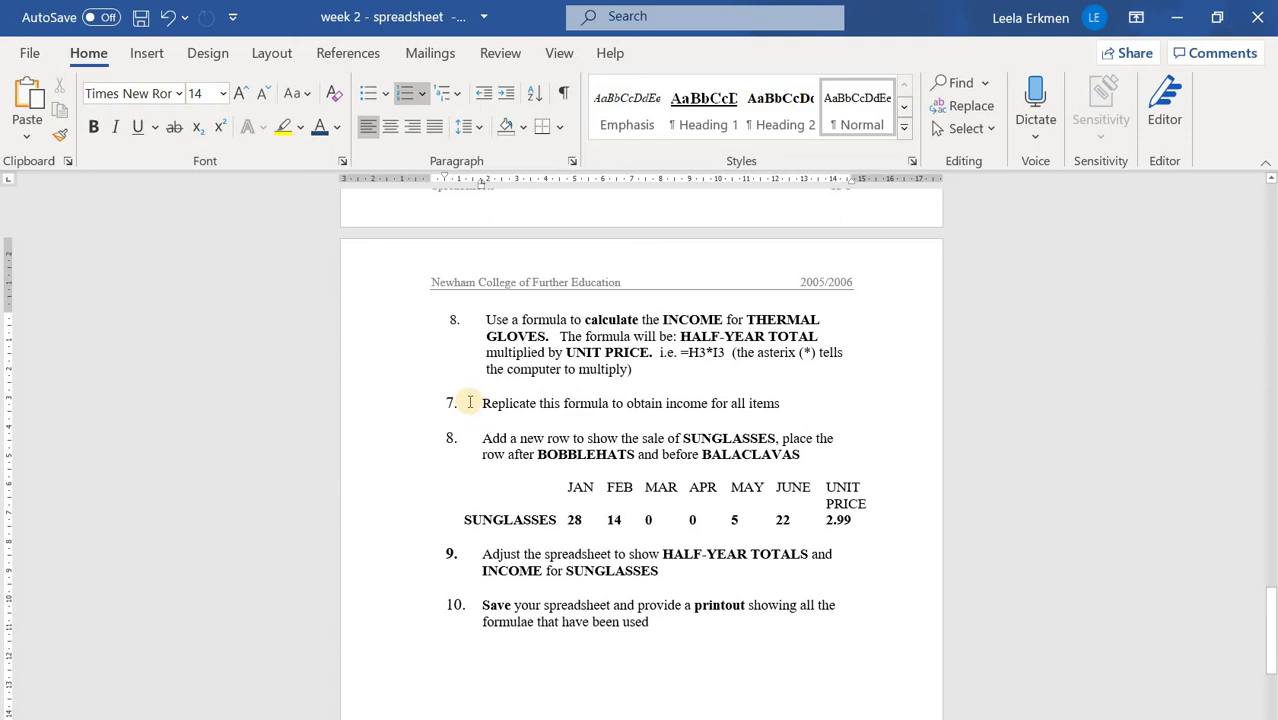
key(BackSpace)
text(9.)
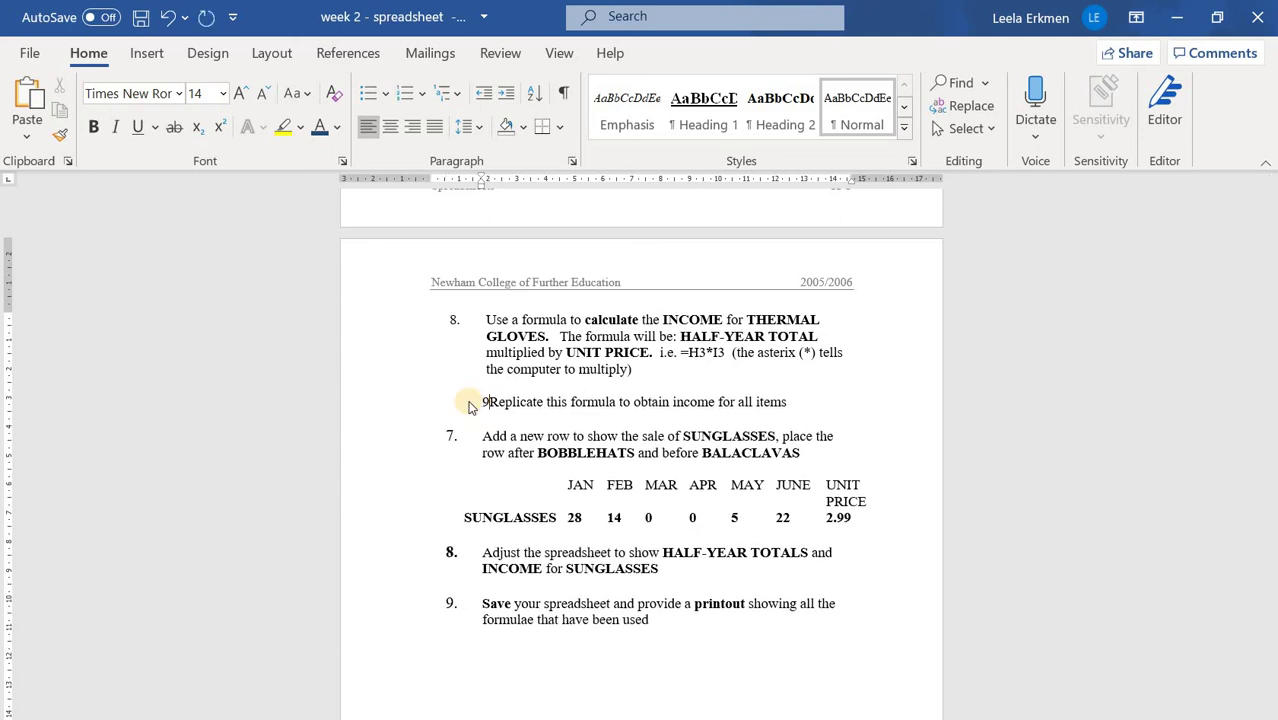
click(167, 17)
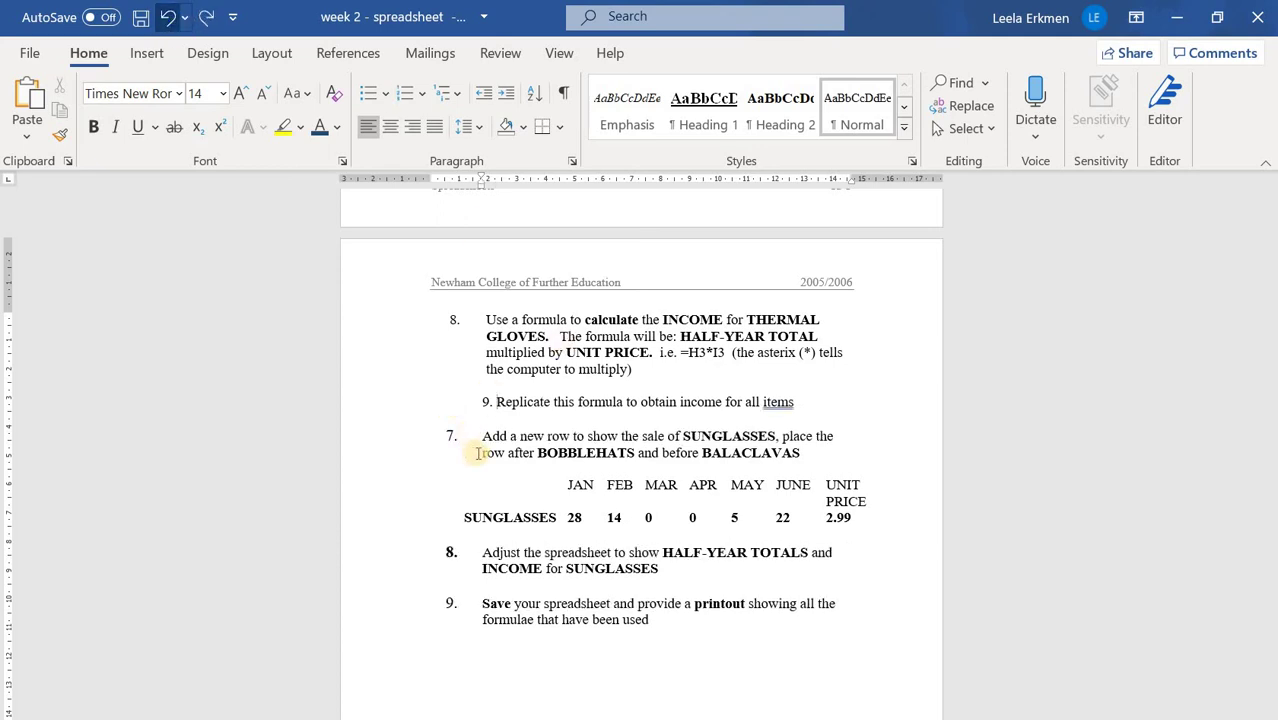
click(161, 19)
click(161, 19)
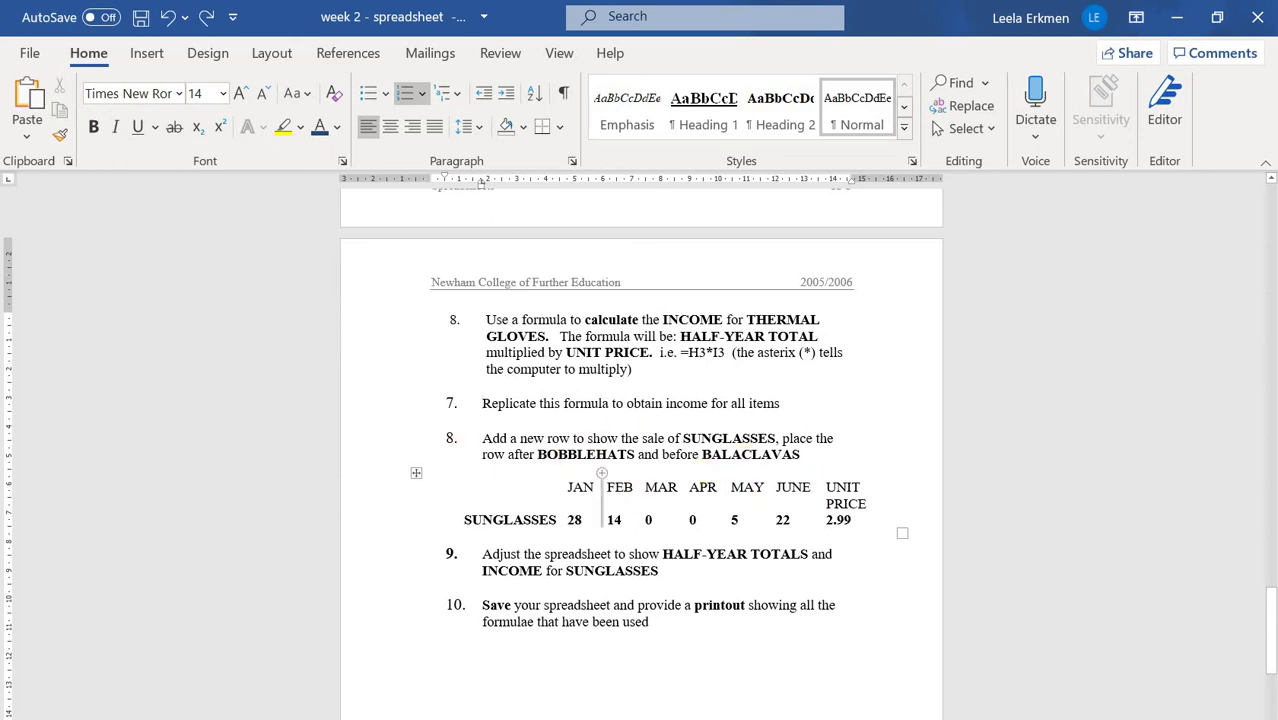
Step: Switch back to Excel and insert a blank row between BOBBLEHATS and BALACLAVAS
key(alt+Tab)
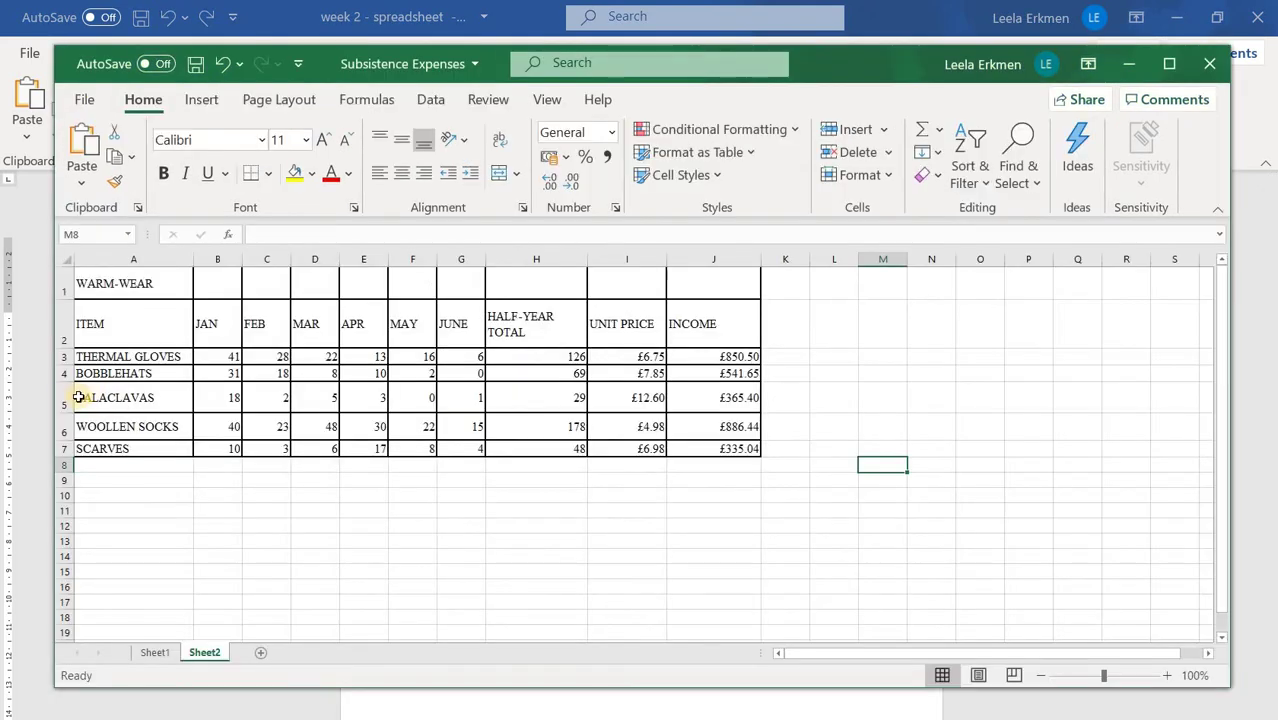
click(64, 392)
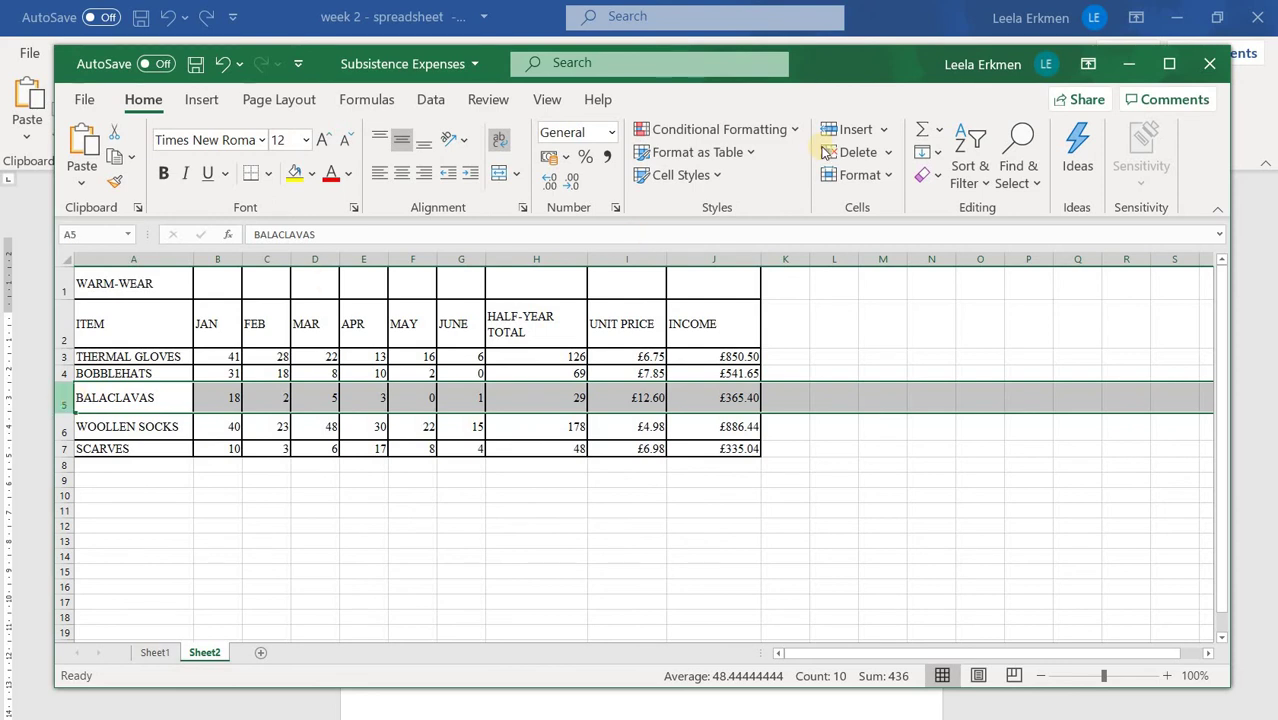
click(848, 130)
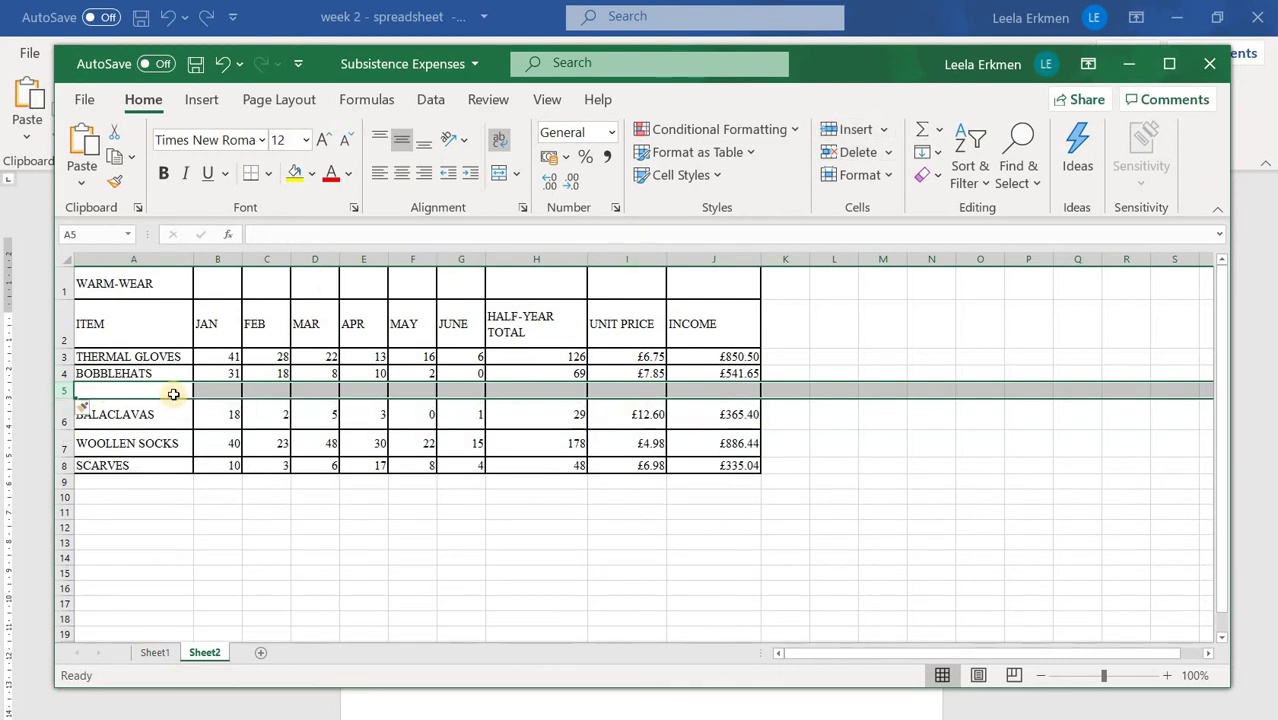
Step: Enter BALACLAVAS as the item name in A5 of the new row
click(173, 394)
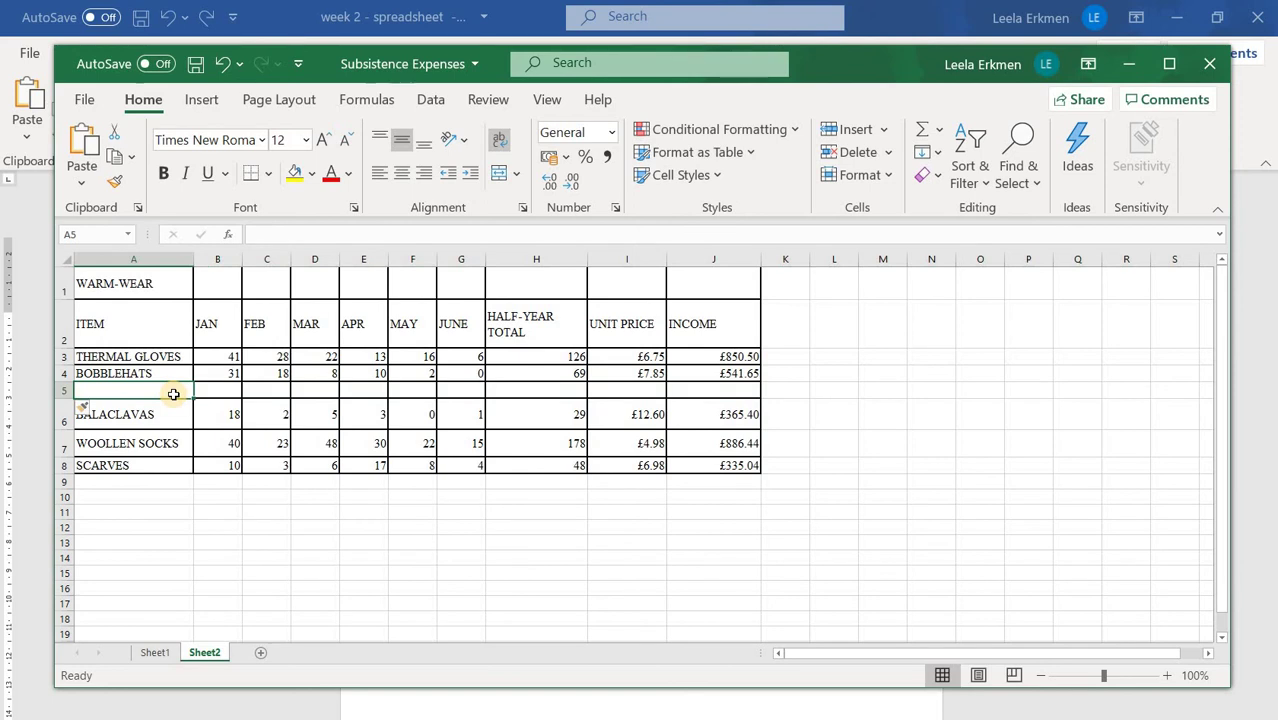
text(BALA)
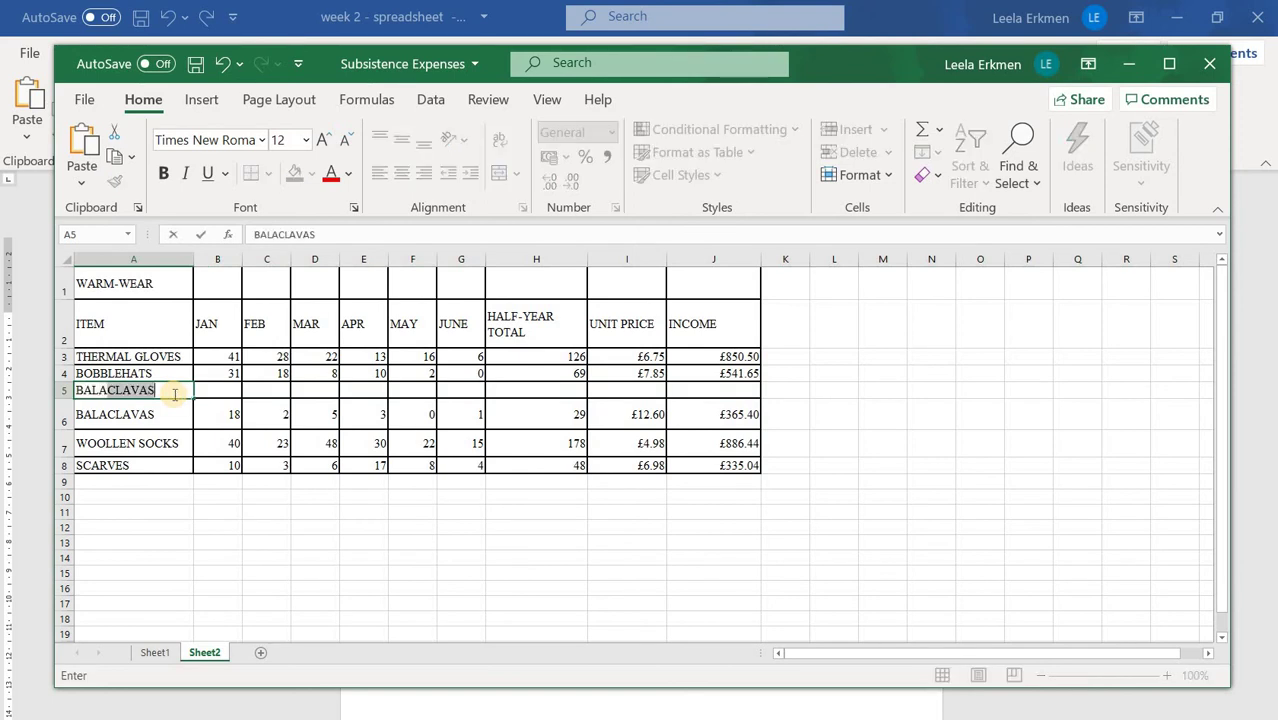
key(Tab)
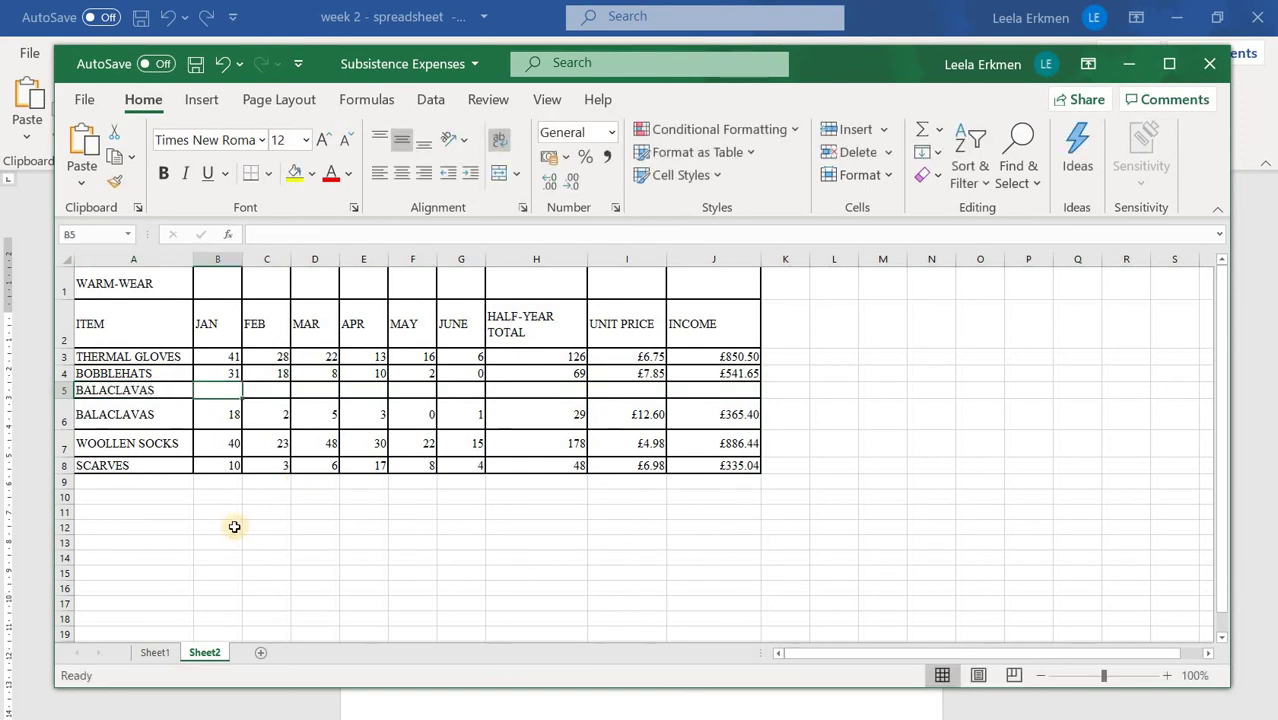
click(215, 497)
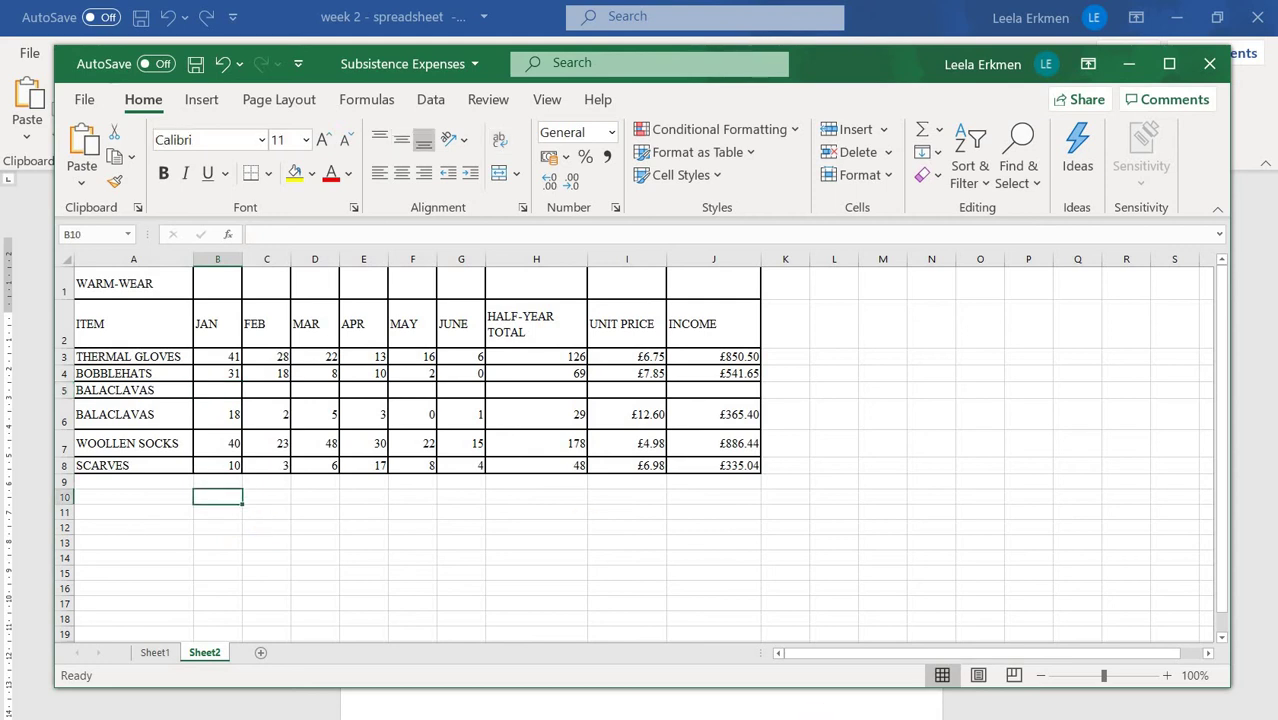
Step: Check the SUNGLASSES figures in the Word worksheet and enter 28, 14, 0 and 0 for JAN to APR in B5:E5 in Excel
key(alt+Tab)
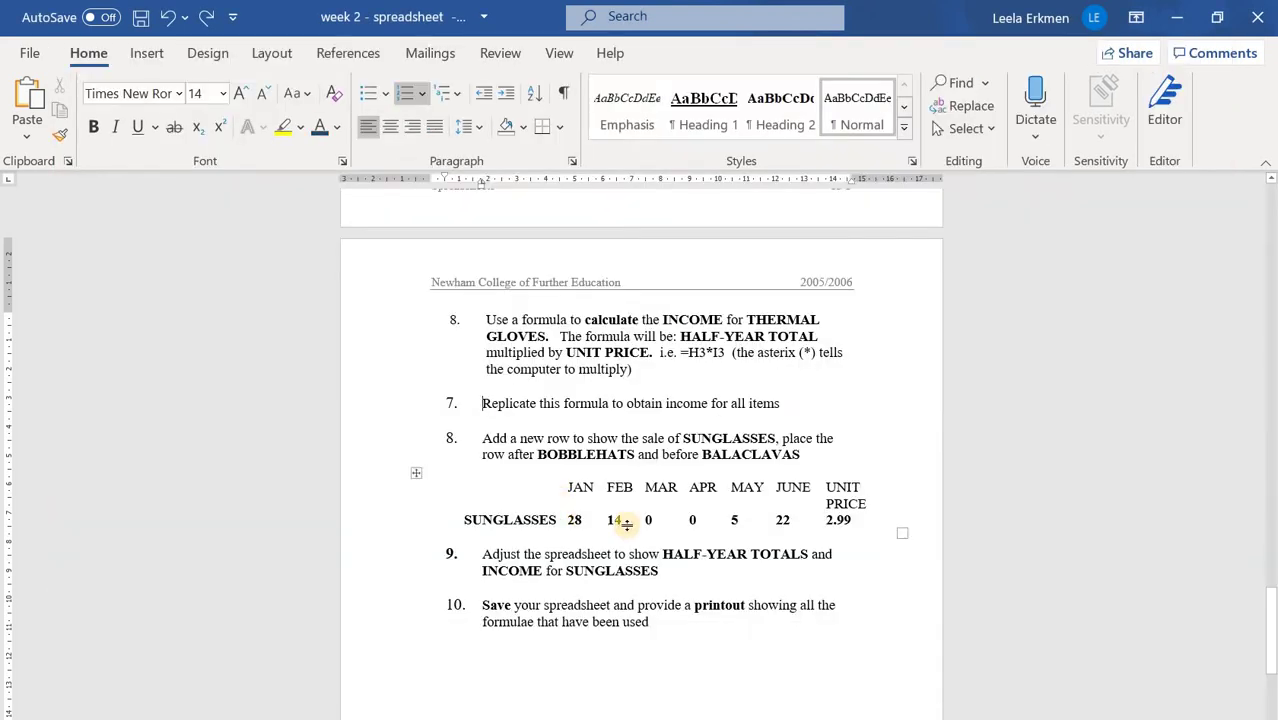
key(alt+Tab)
click(218, 390)
text(28)
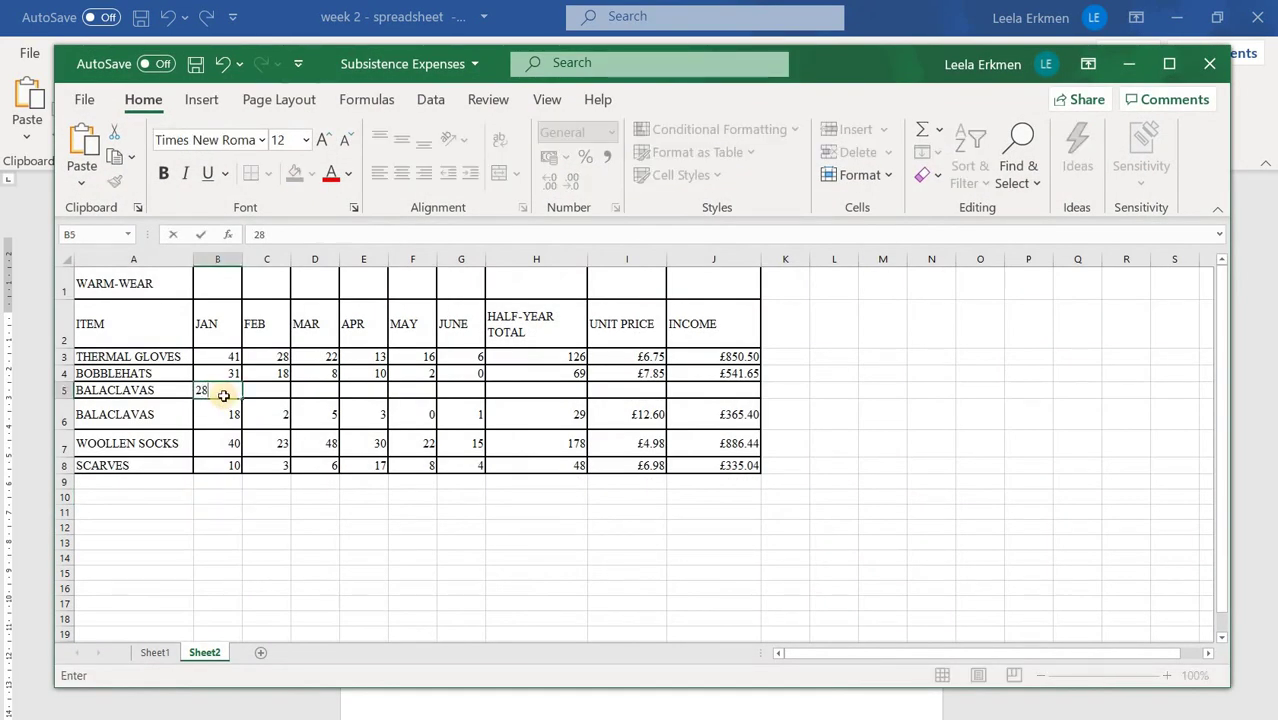
key(Tab)
text(14)
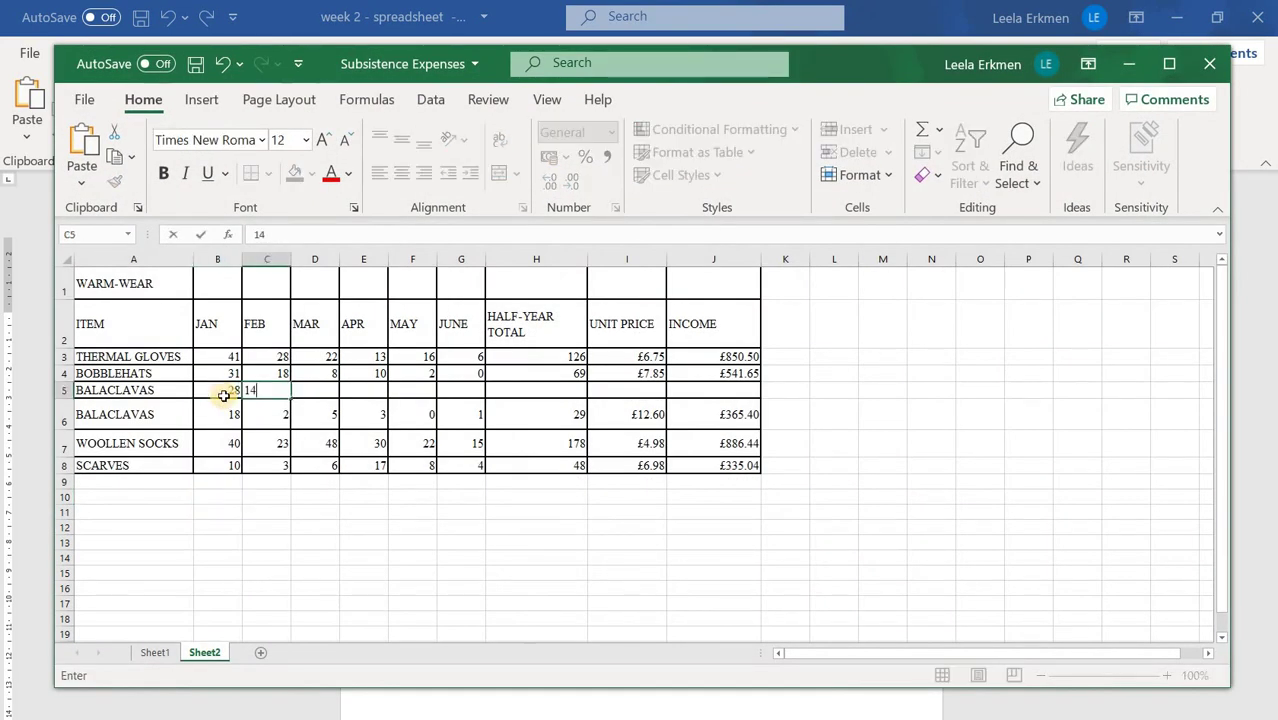
key(Tab)
text(0)
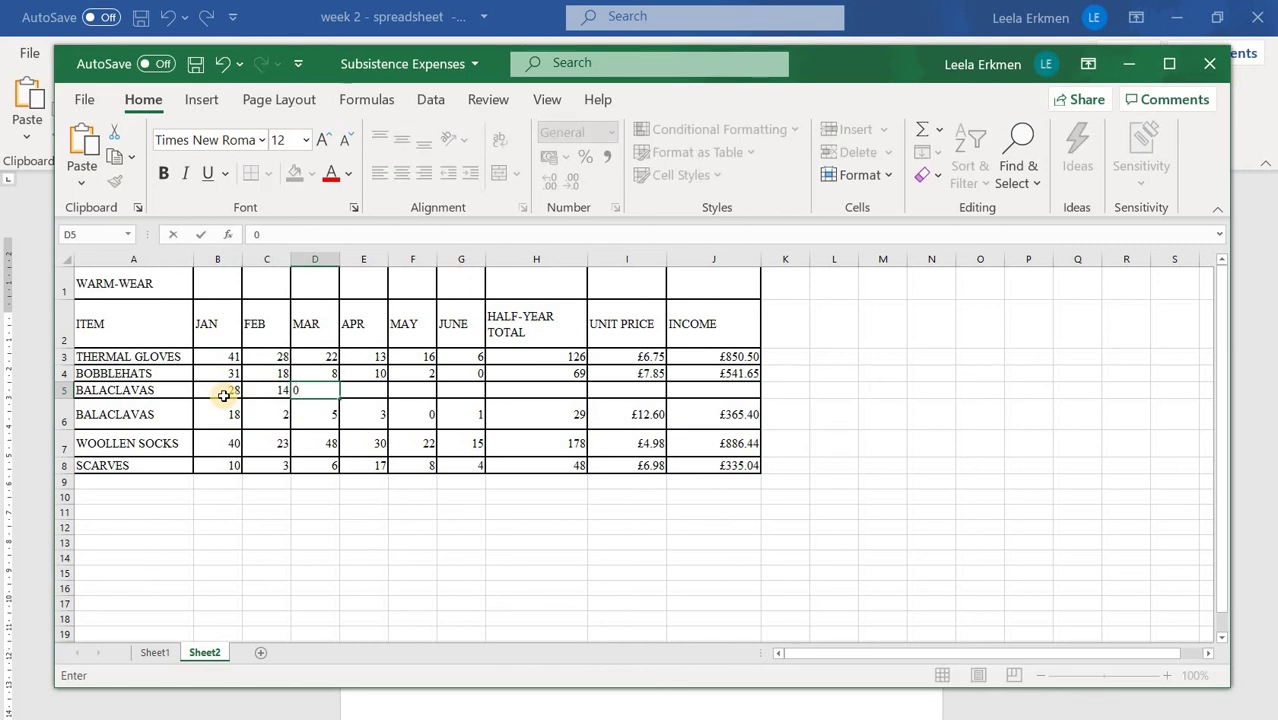
key(Tab)
text(0)
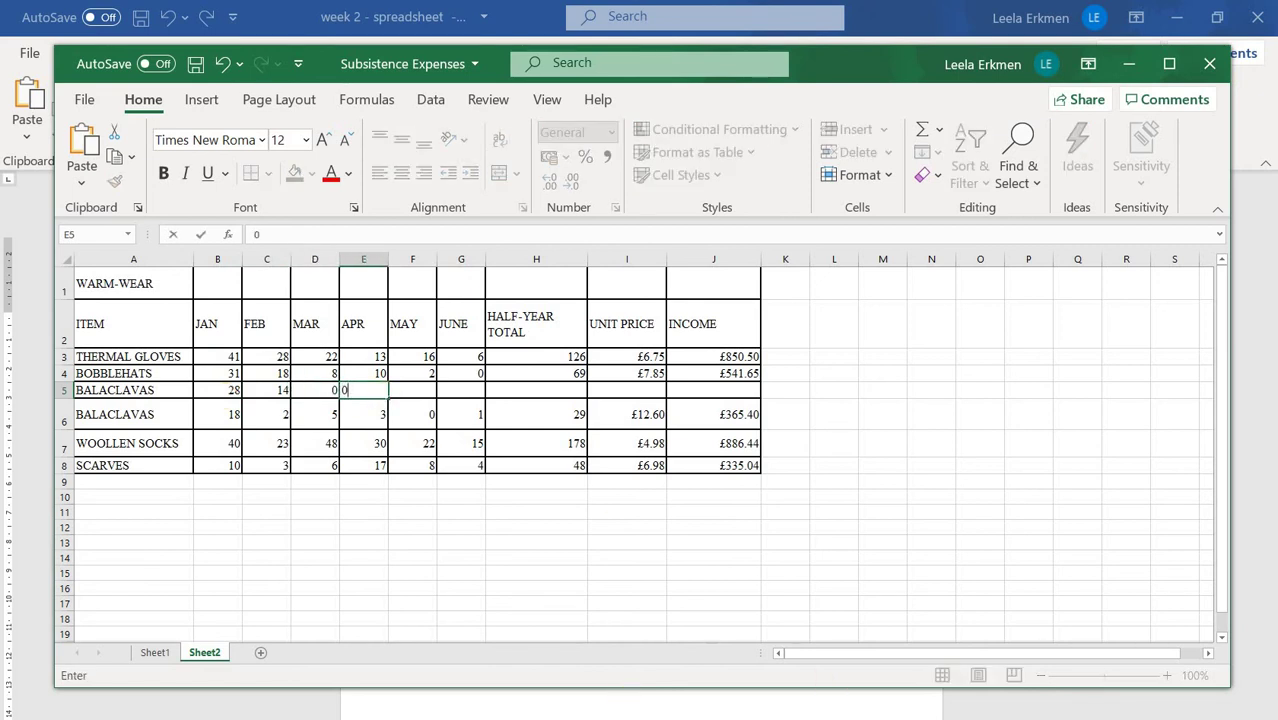
Step: Recheck the SUNGLASSES figures in the Word worksheet and enter 5 for MAY in F5 in Excel
key(alt+Tab)
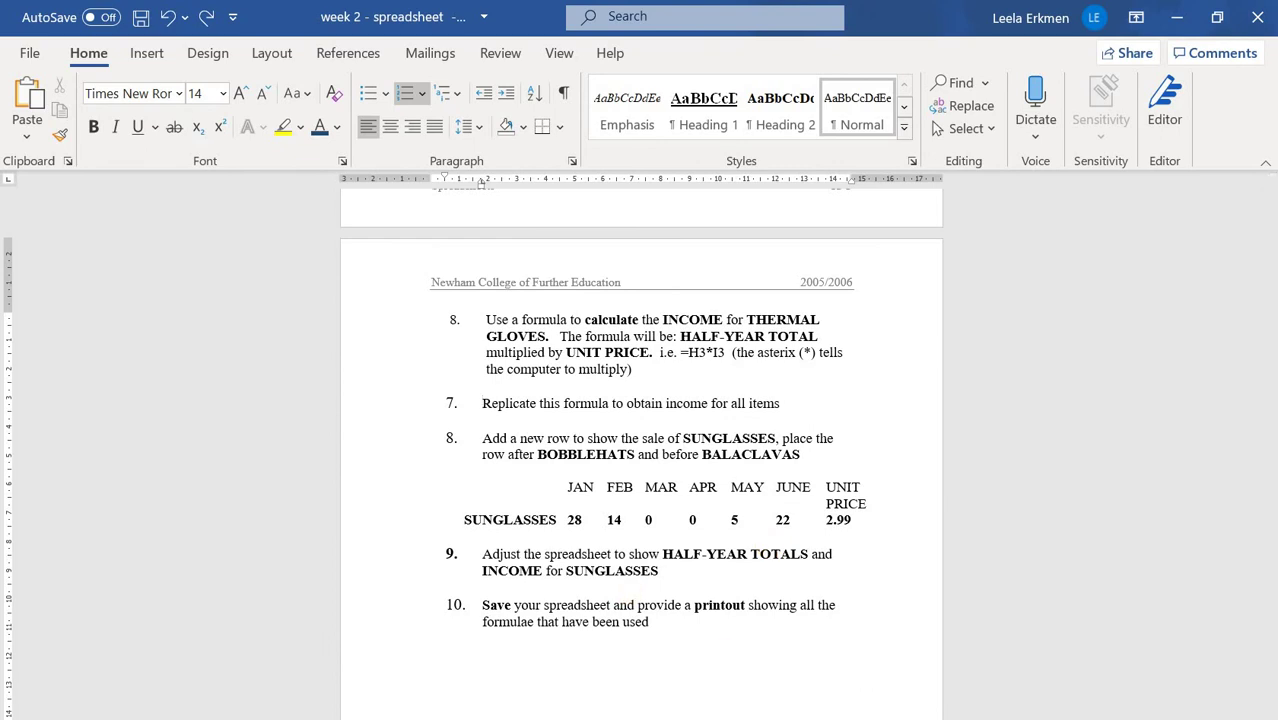
key(alt+Tab)
click(421, 396)
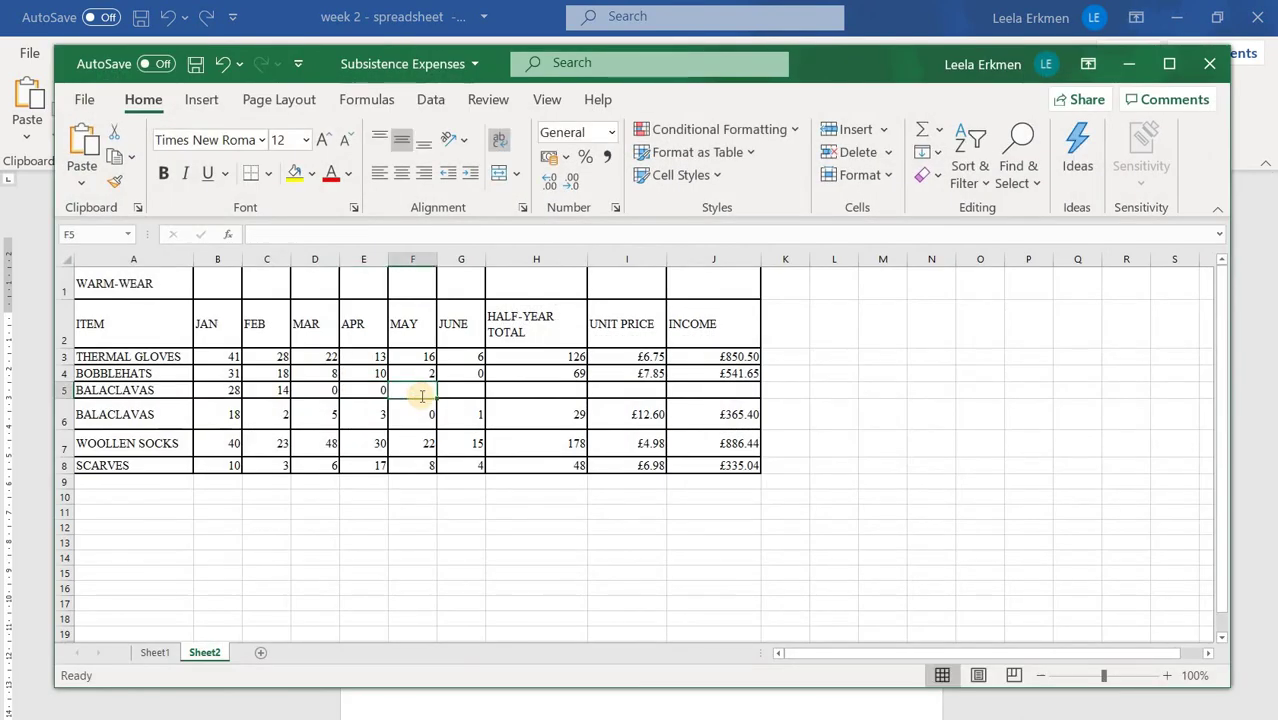
text(5)
click(460, 400)
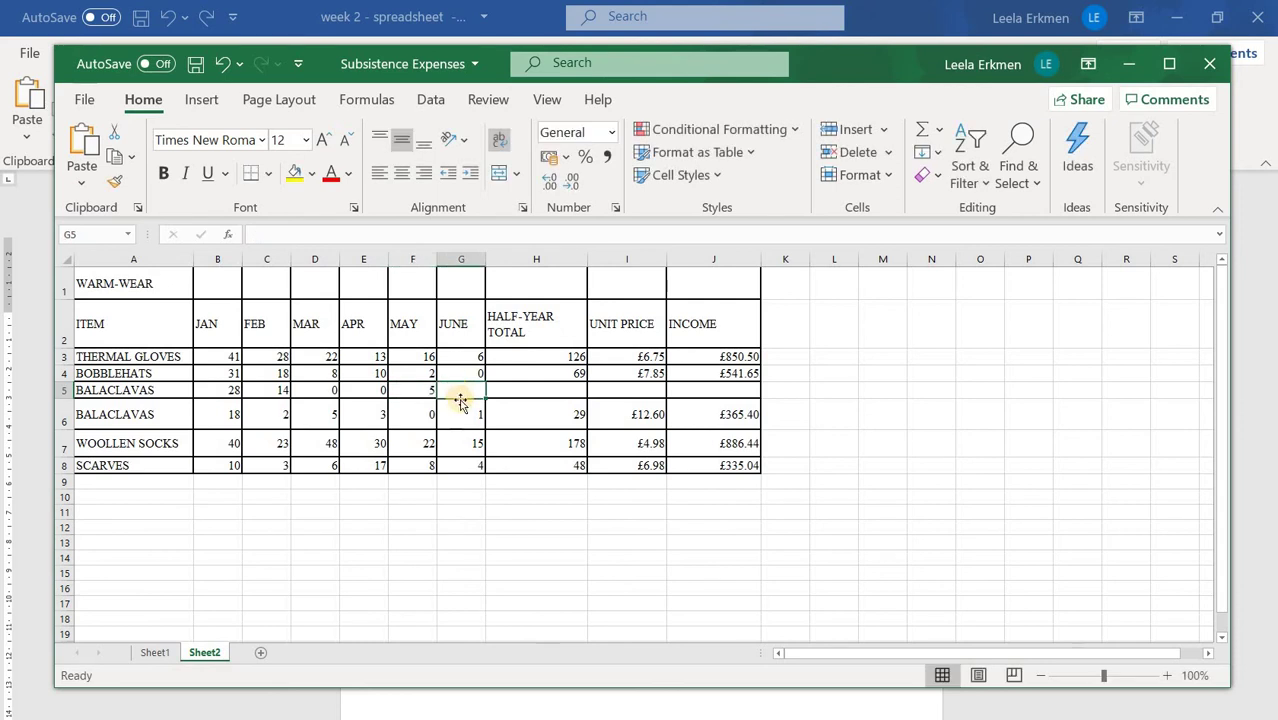
Step: Enter 22 for JUNE in G5 of the new row and check the SUNGLASSES unit price in the Word worksheet
text(22)
key(Tab)
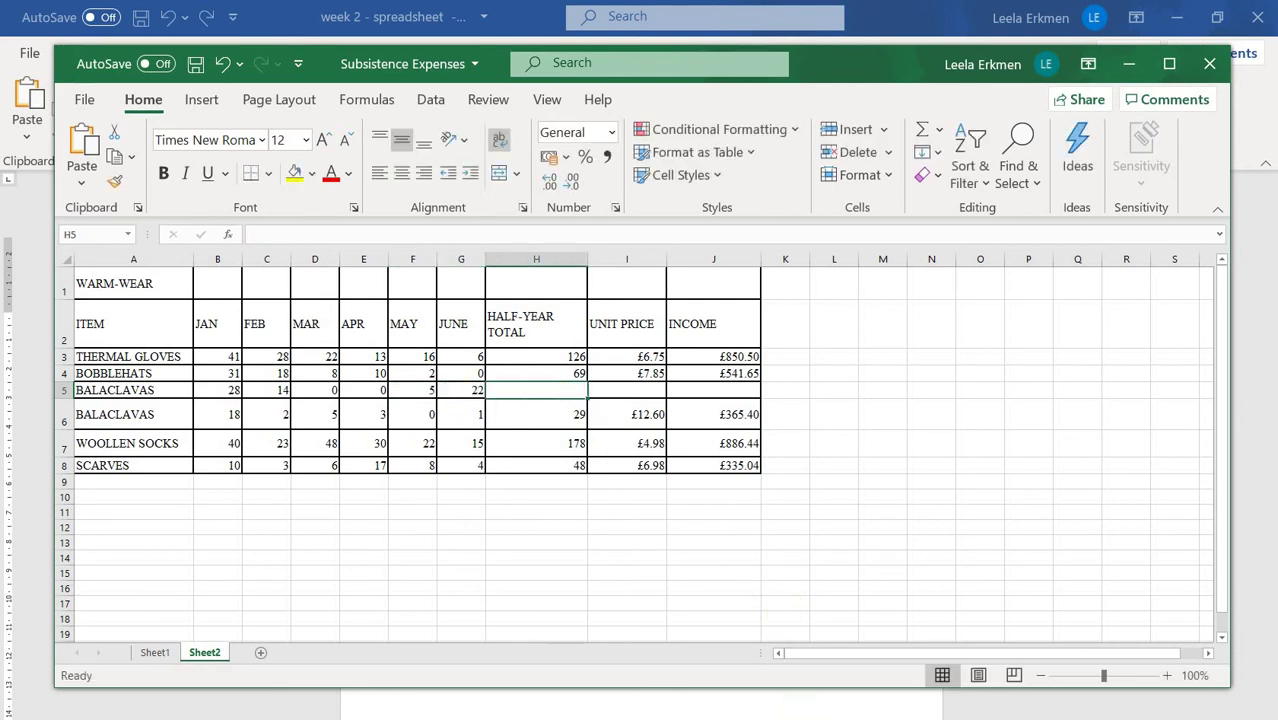
key(alt+Tab)
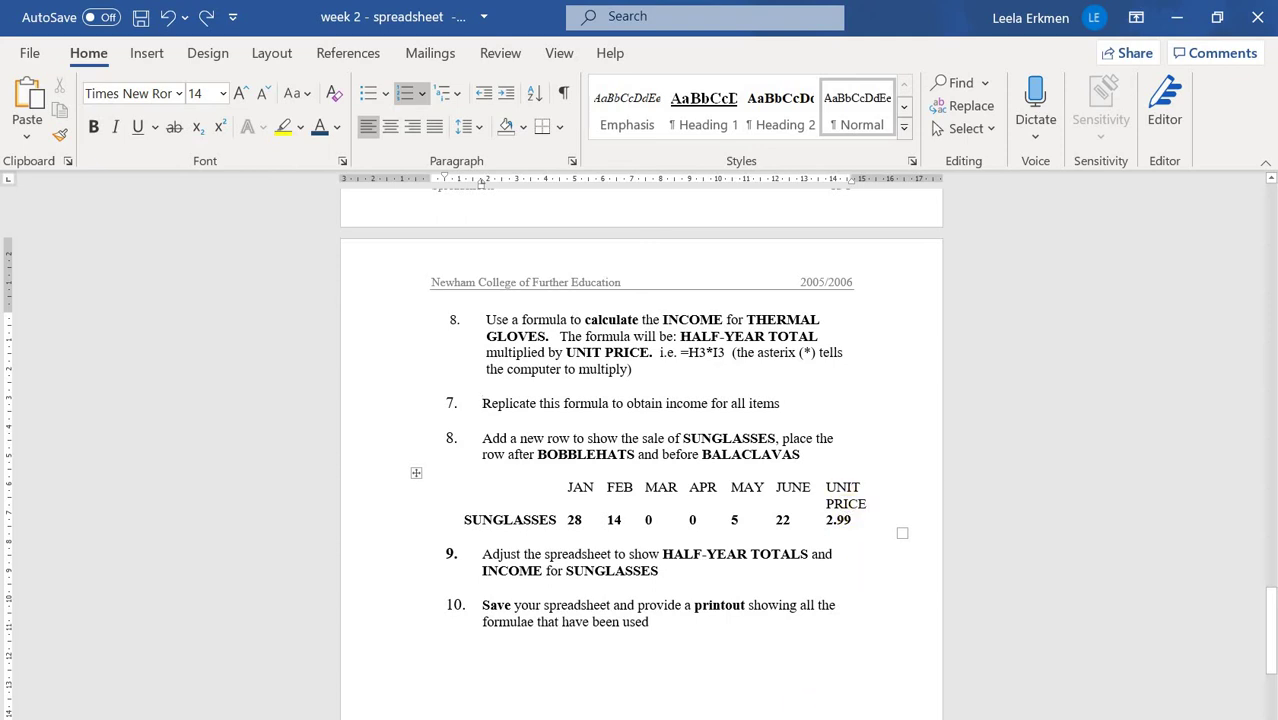
key(alt+Tab)
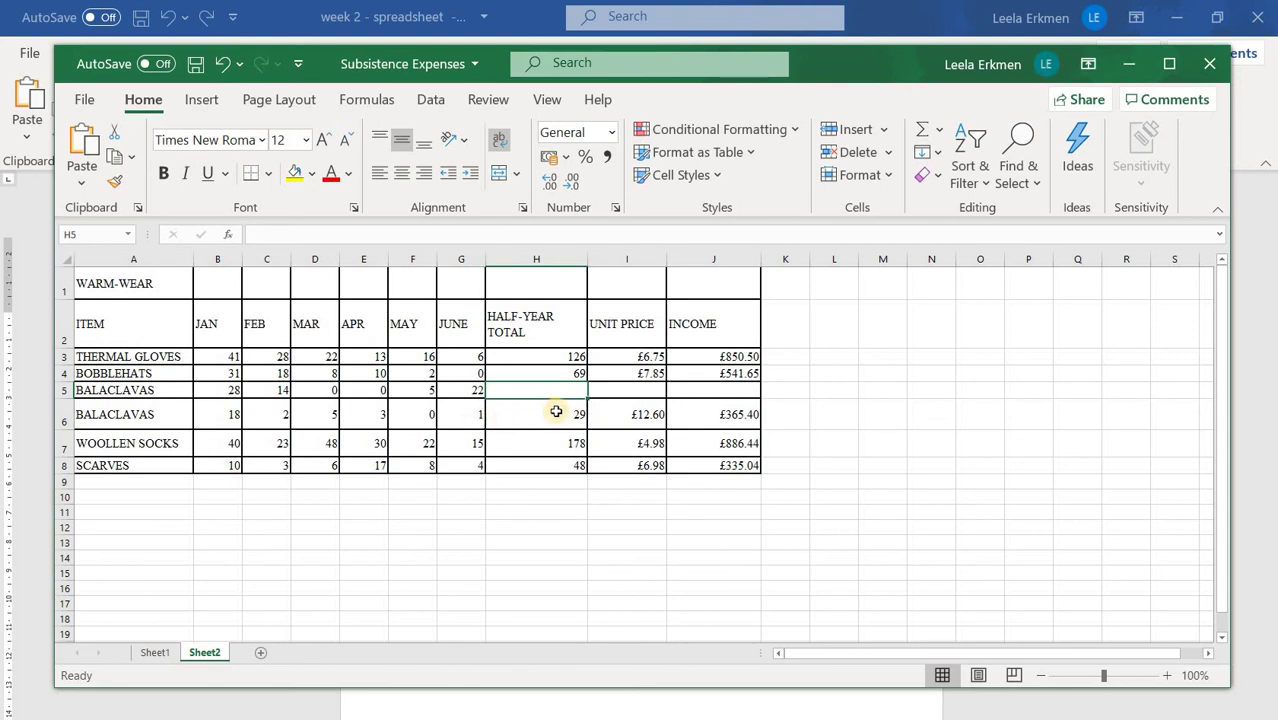
Step: Recheck the SUNGLASSES unit price in the Word worksheet and enter 2.99 as the unit price in I5 in Excel
click(622, 386)
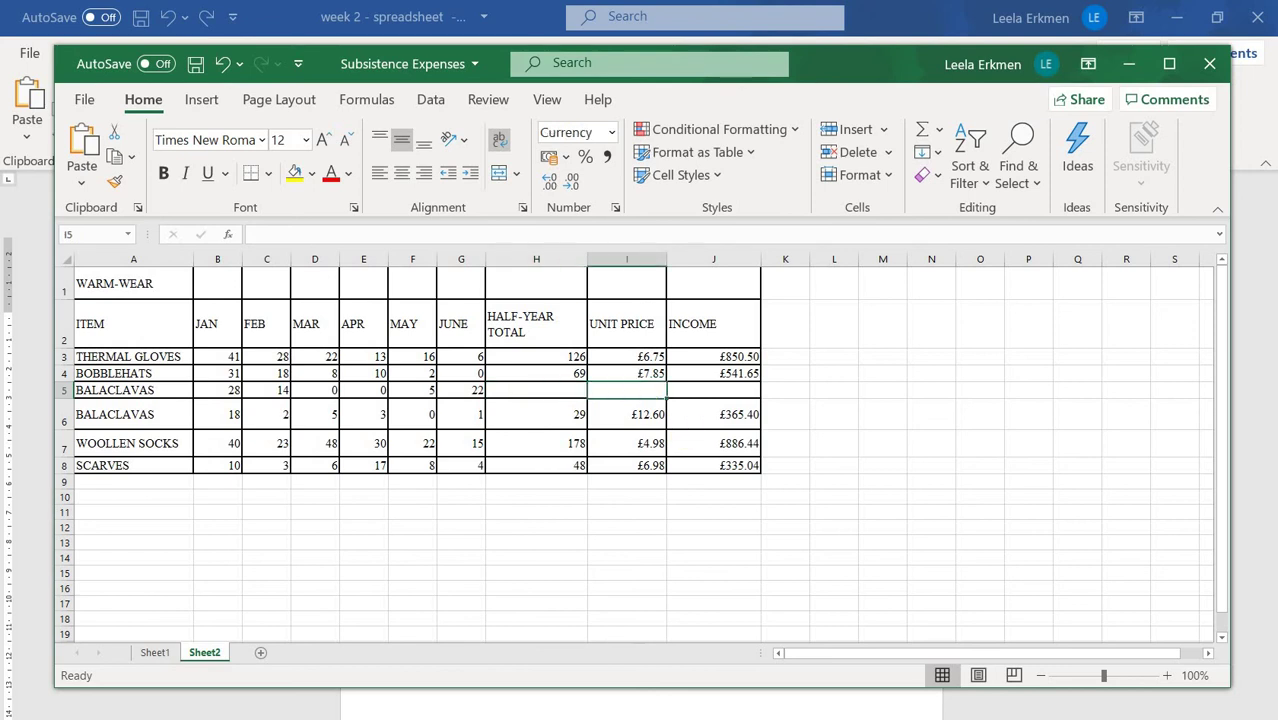
key(alt+Tab)
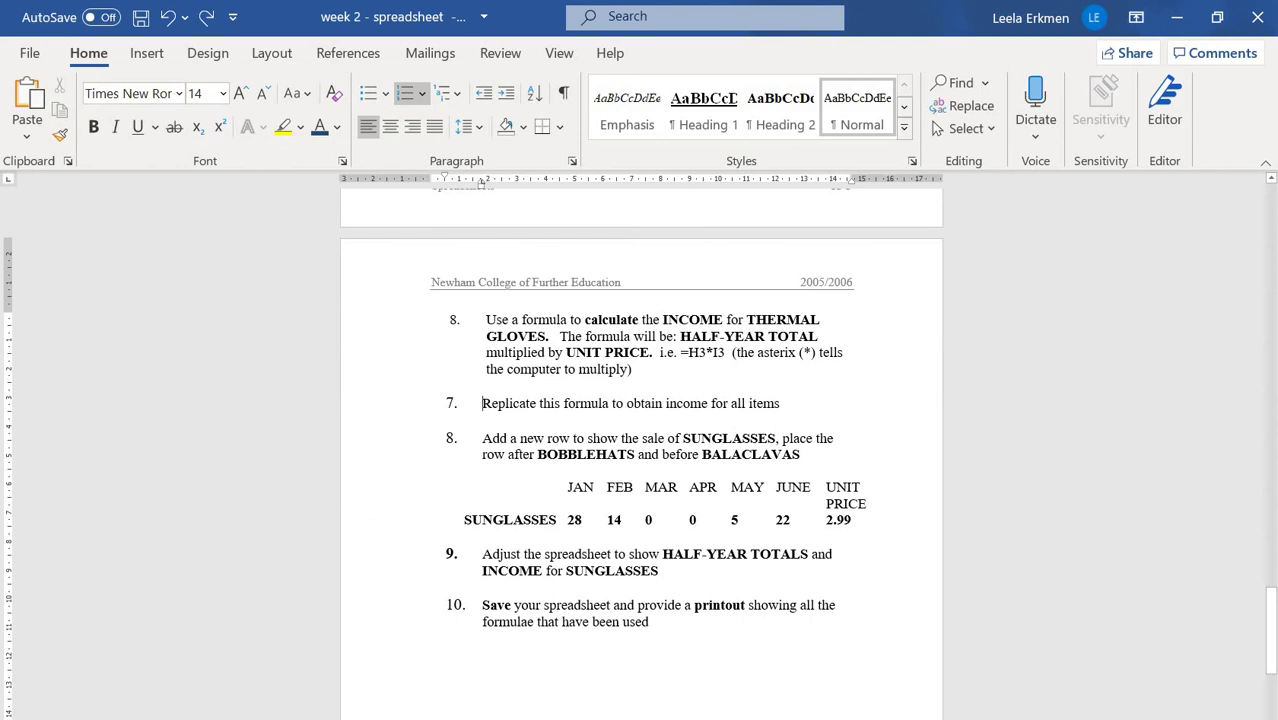
click(727, 719)
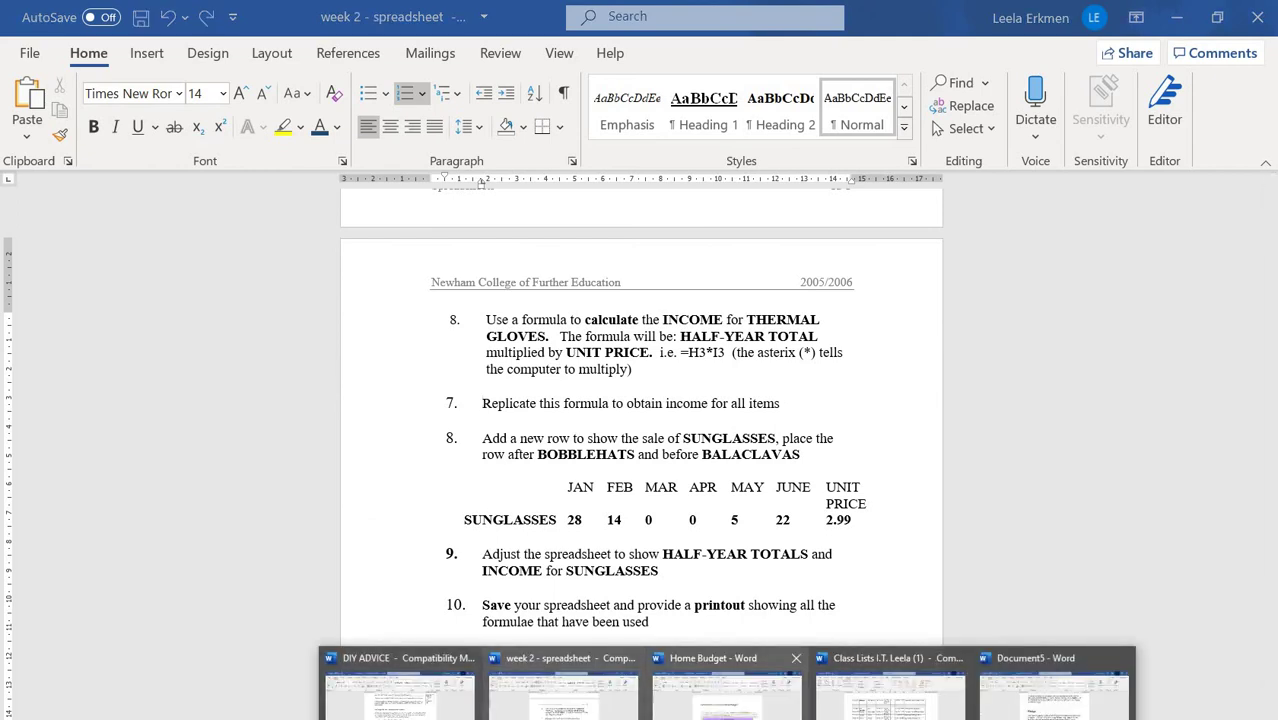
key(alt+Tab)
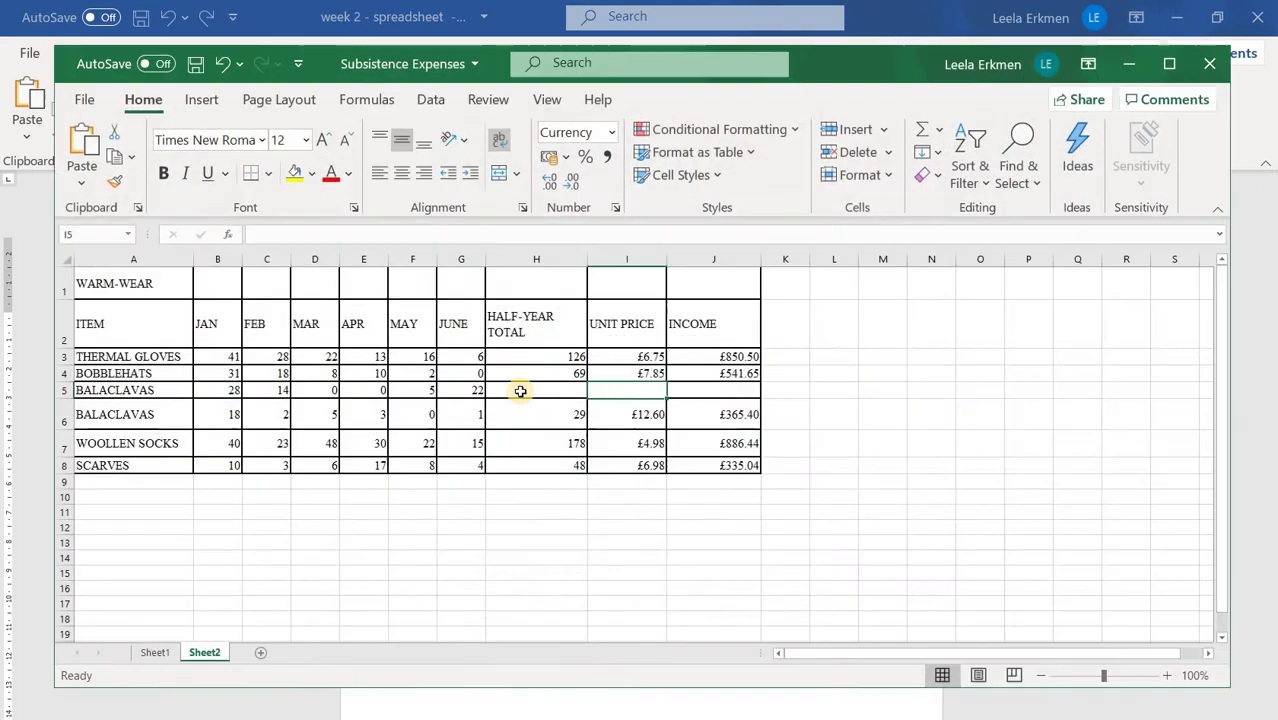
double_click(601, 392)
text(2)
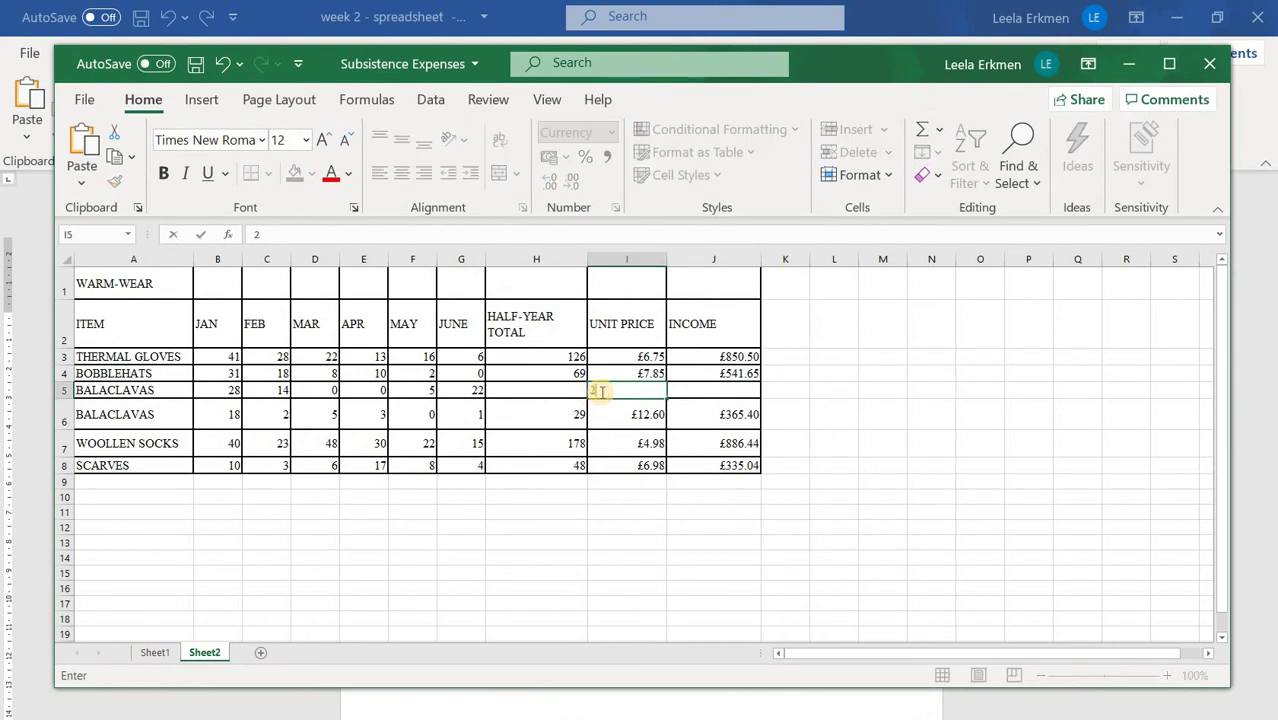
text(.99)
key(Return)
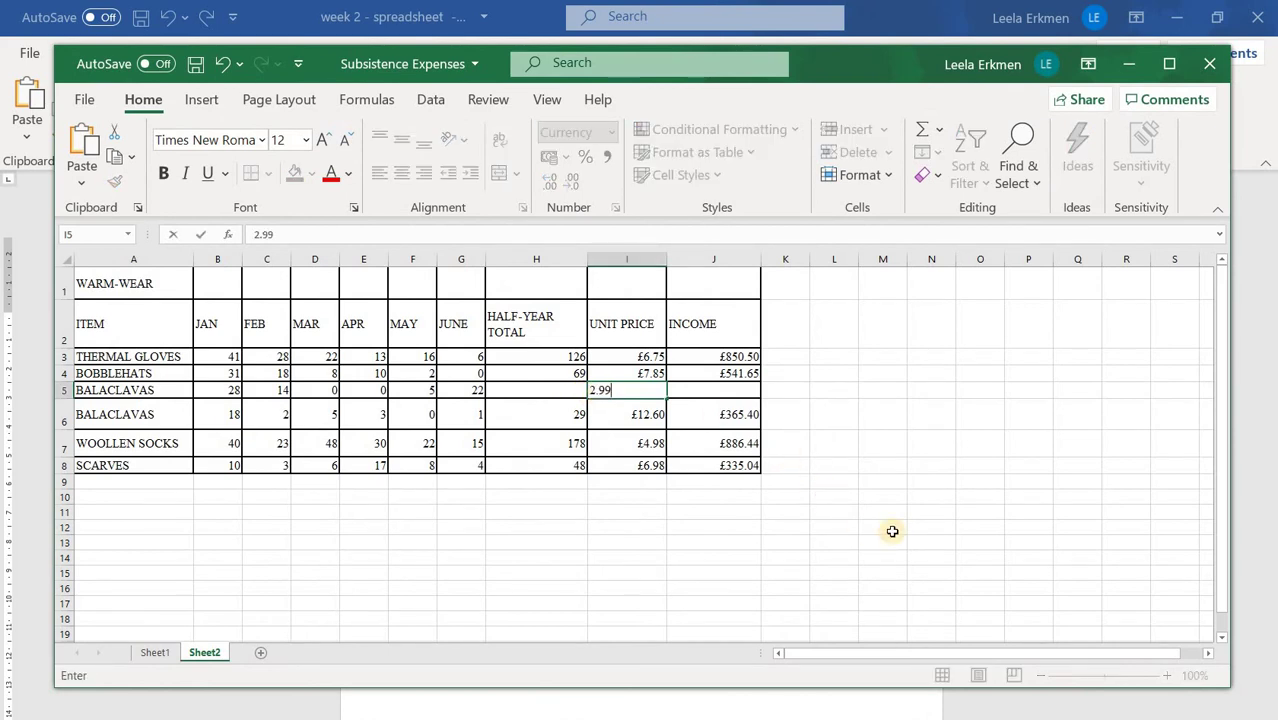
click(834, 484)
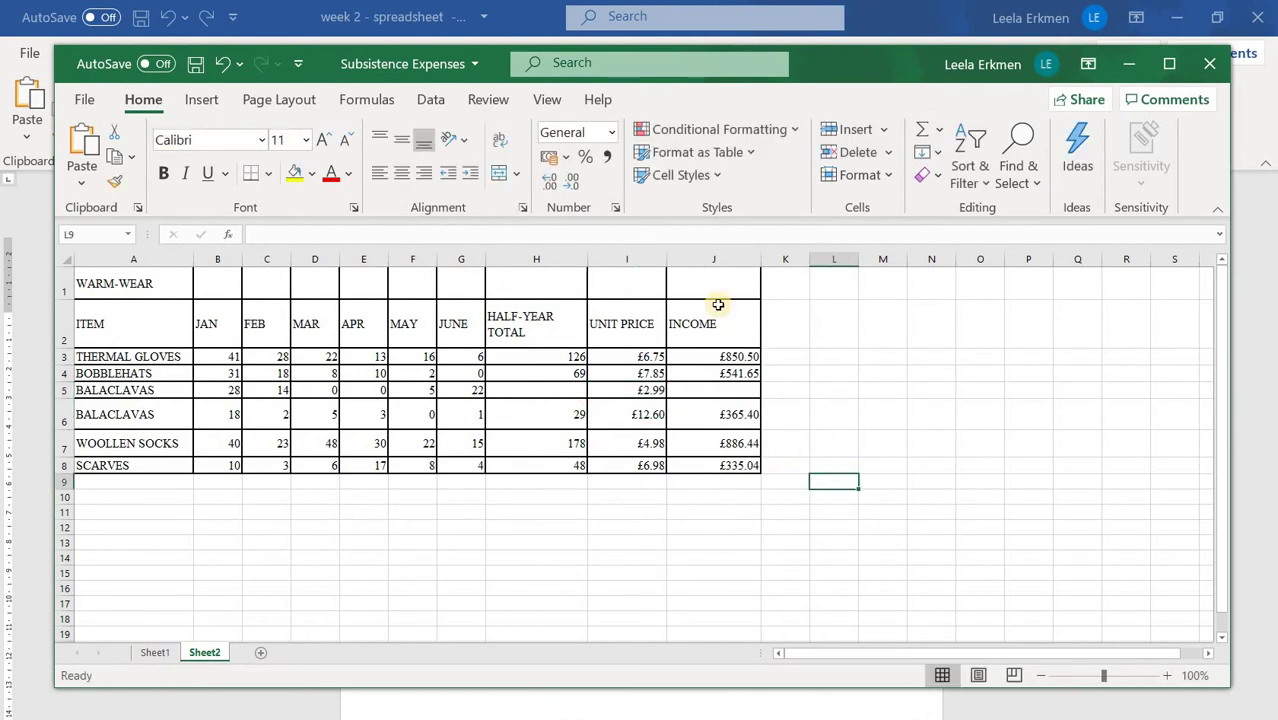
Step: Fill the half-year total formula from H4 down into H5 and clear H5 again
click(566, 374)
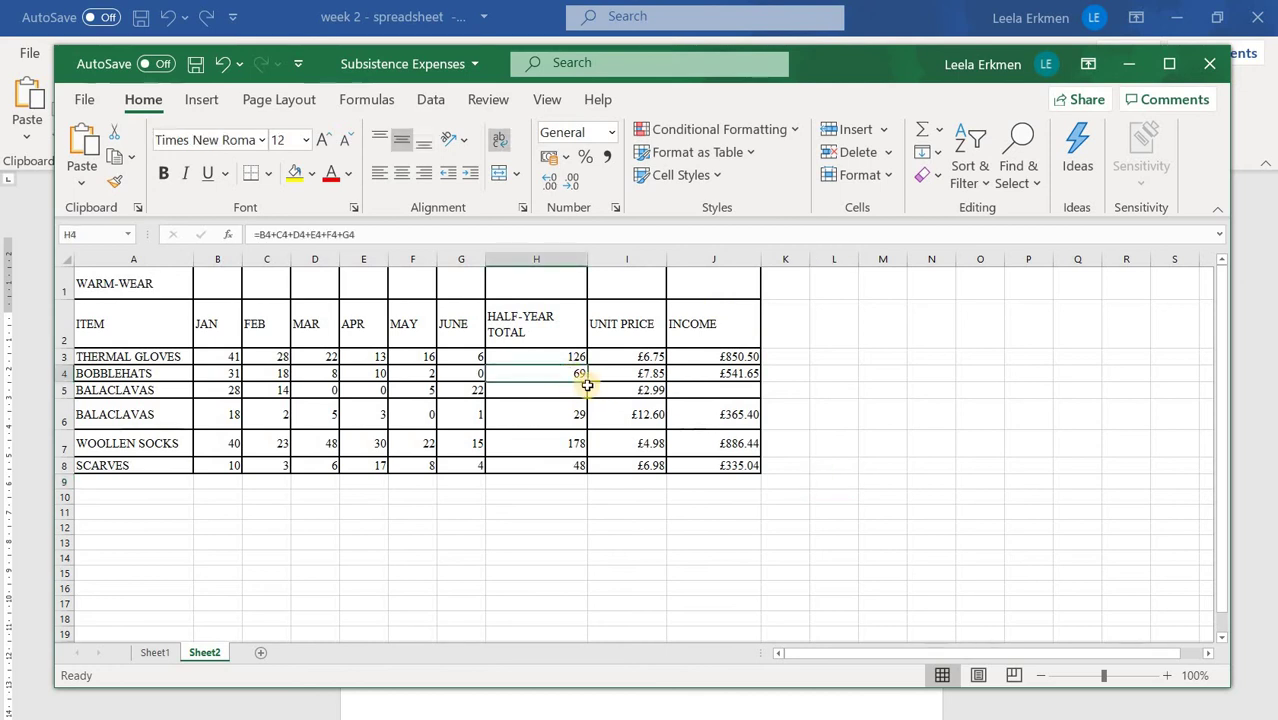
drag(587, 382, 558, 392)
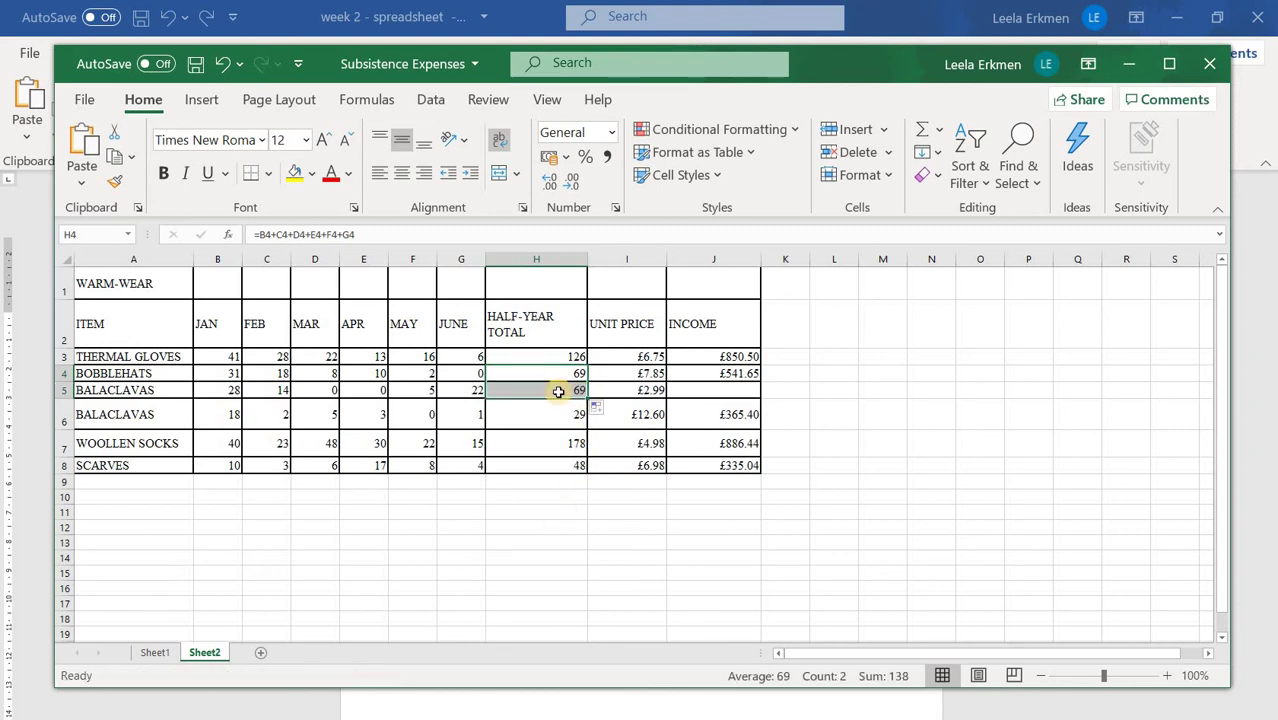
click(558, 392)
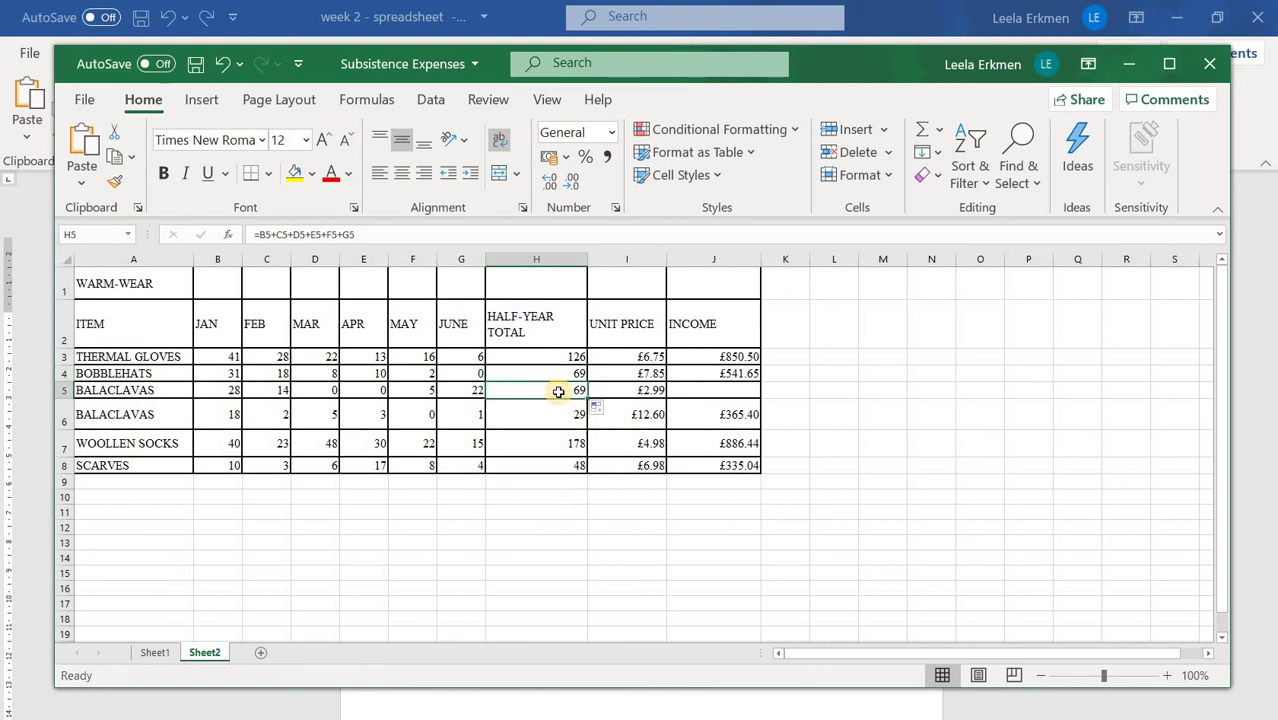
key(Delete)
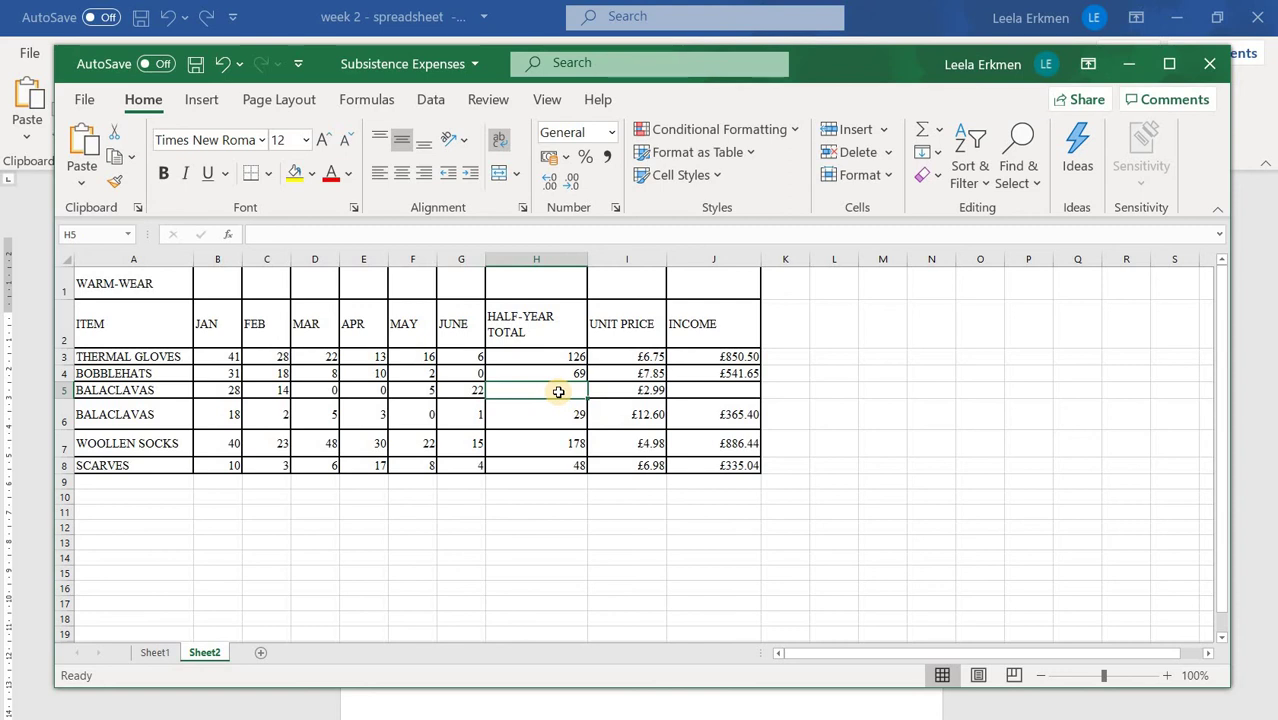
Step: Calculate the new row's half-year total in H5 with the formula =B5+C5+D5+E5+F5+G5
text(=)
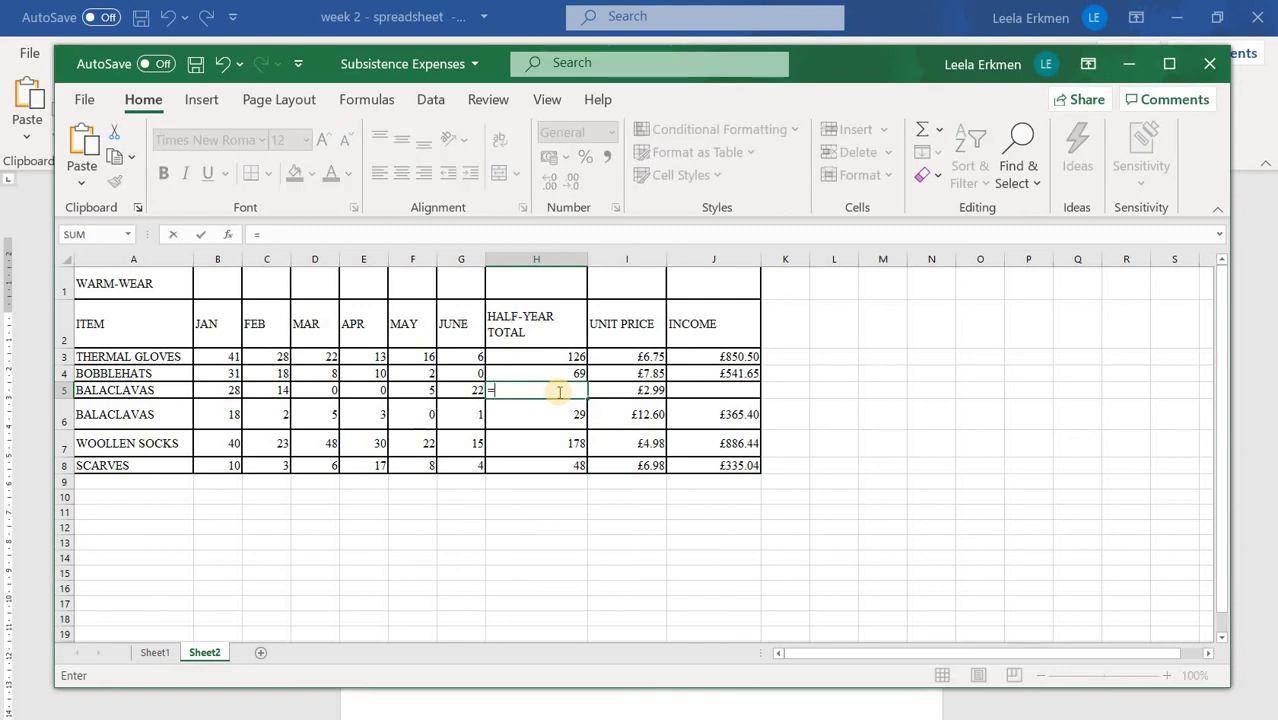
click(237, 394)
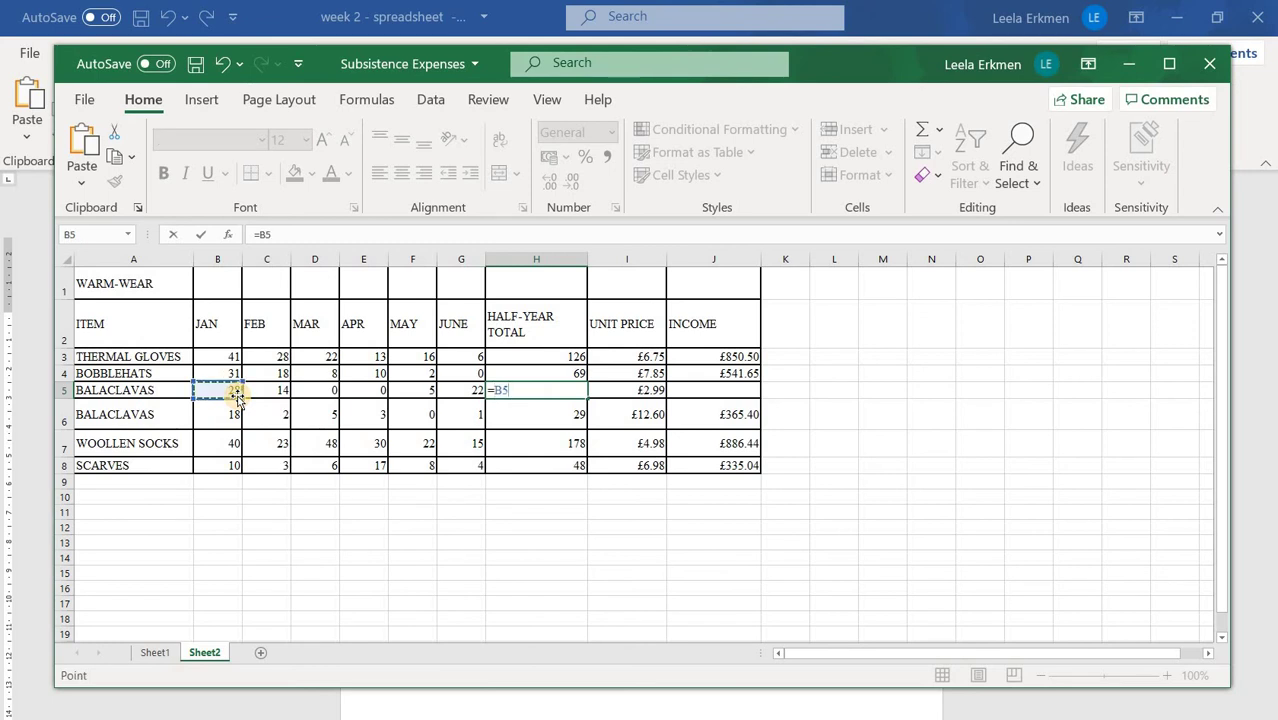
text(+)
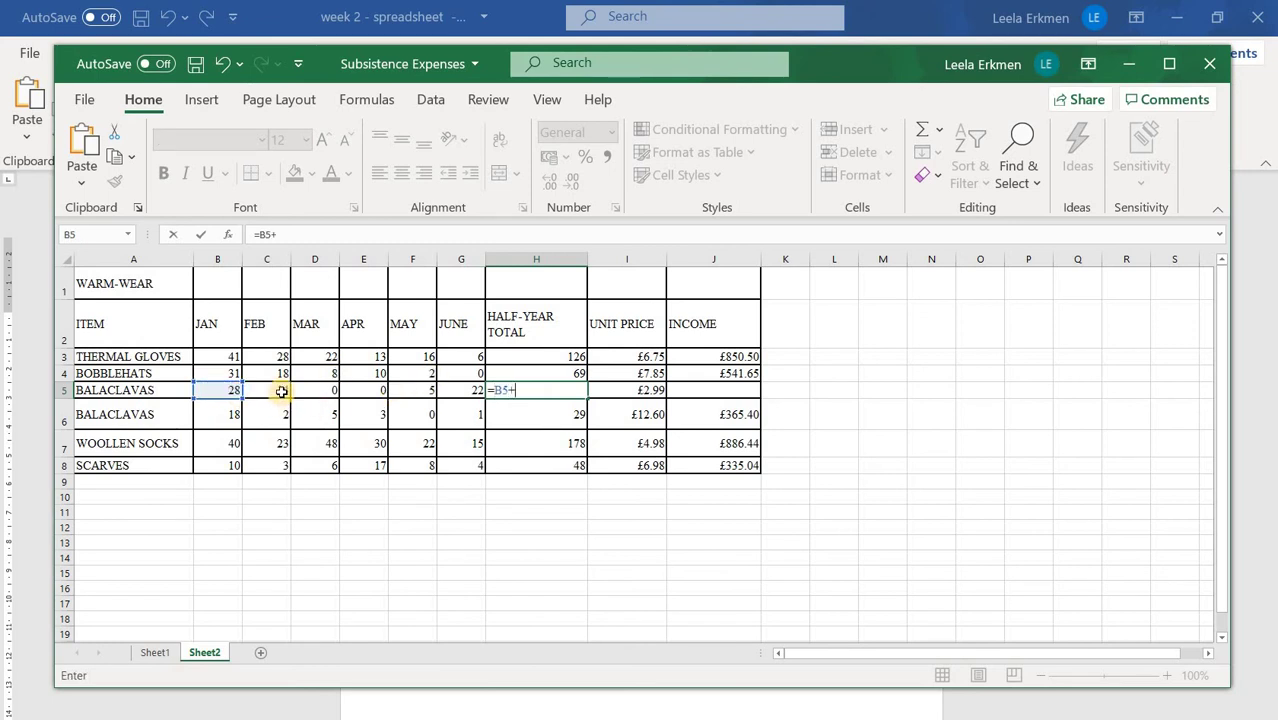
click(281, 392)
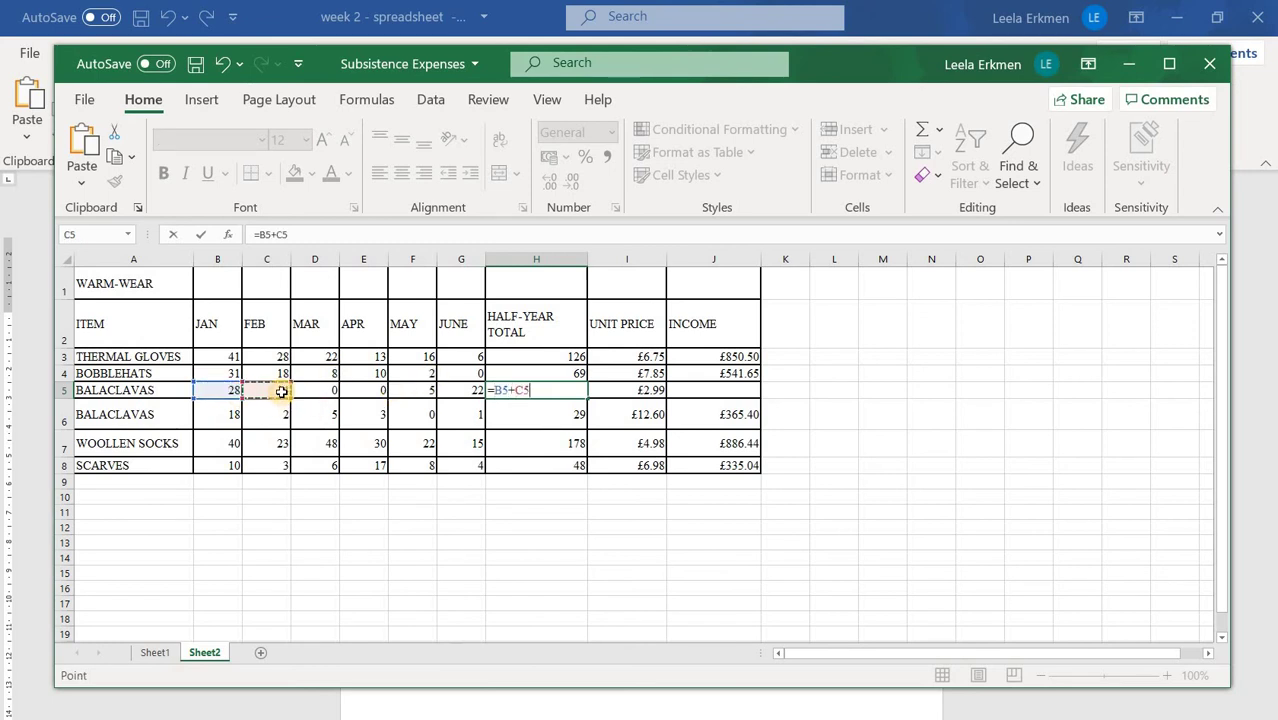
text(+)
click(331, 390)
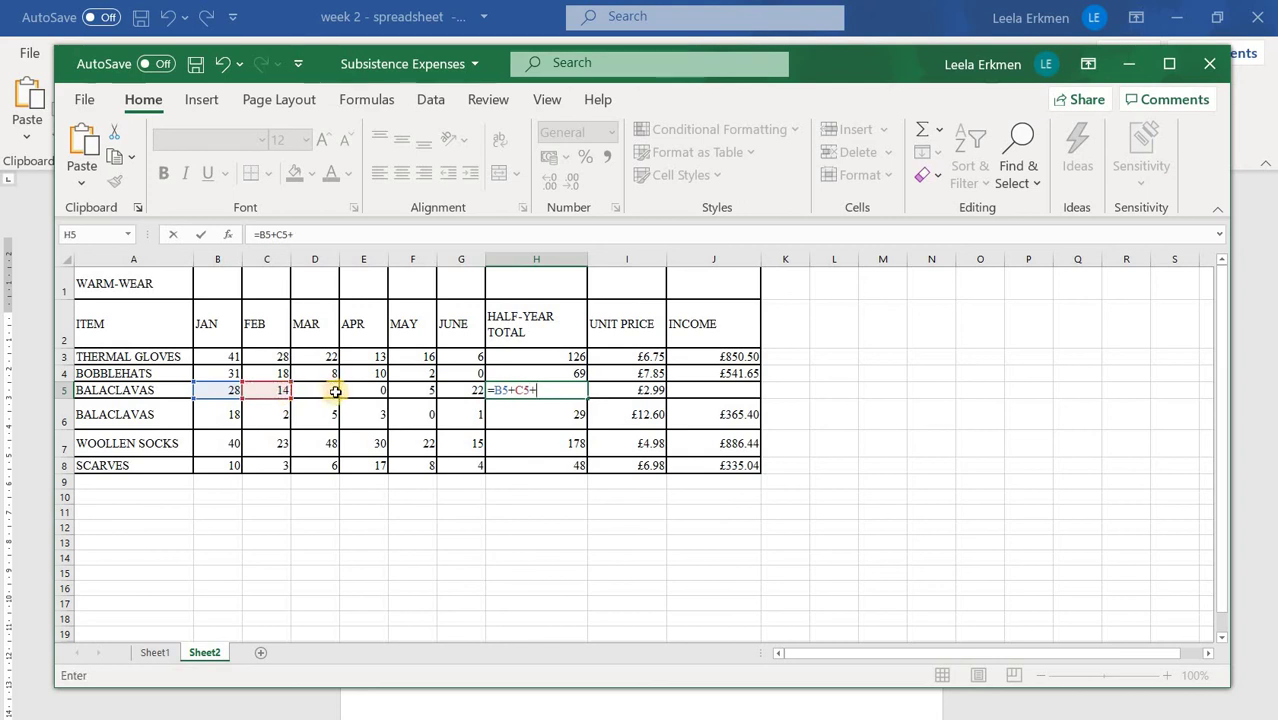
text(+)
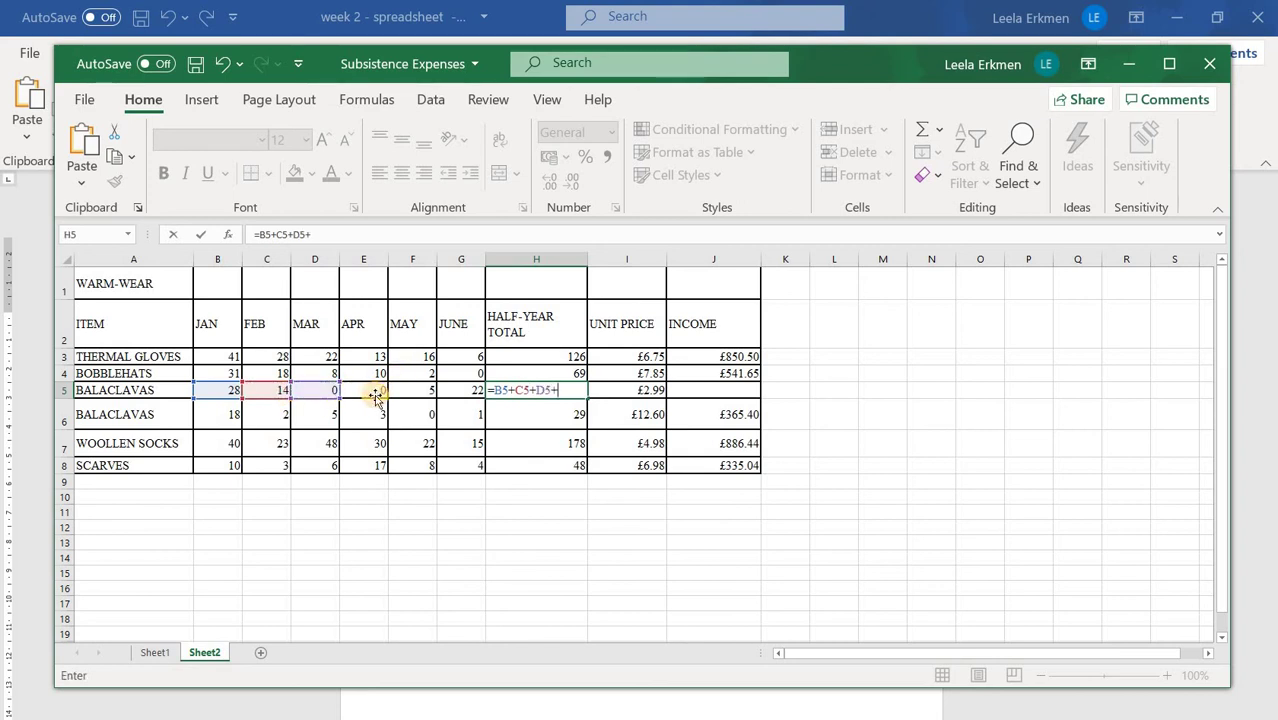
click(378, 391)
text(+)
click(426, 390)
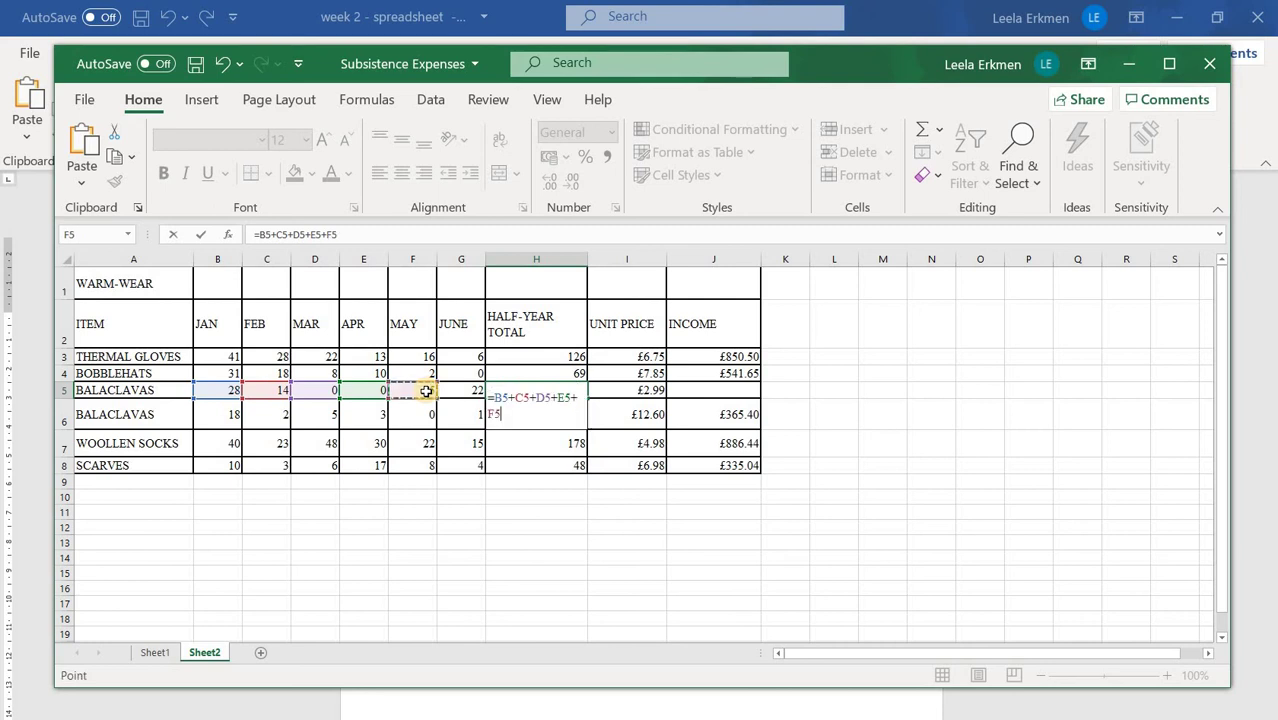
text(+)
click(470, 390)
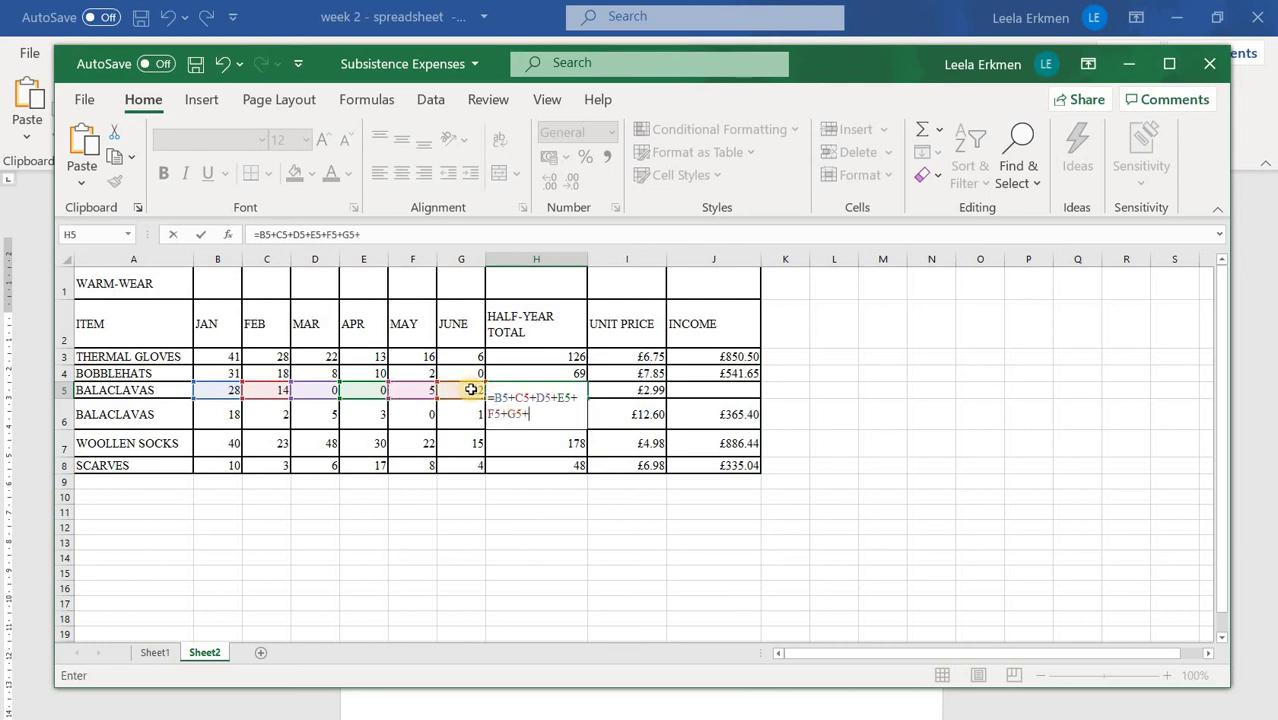
text(+)
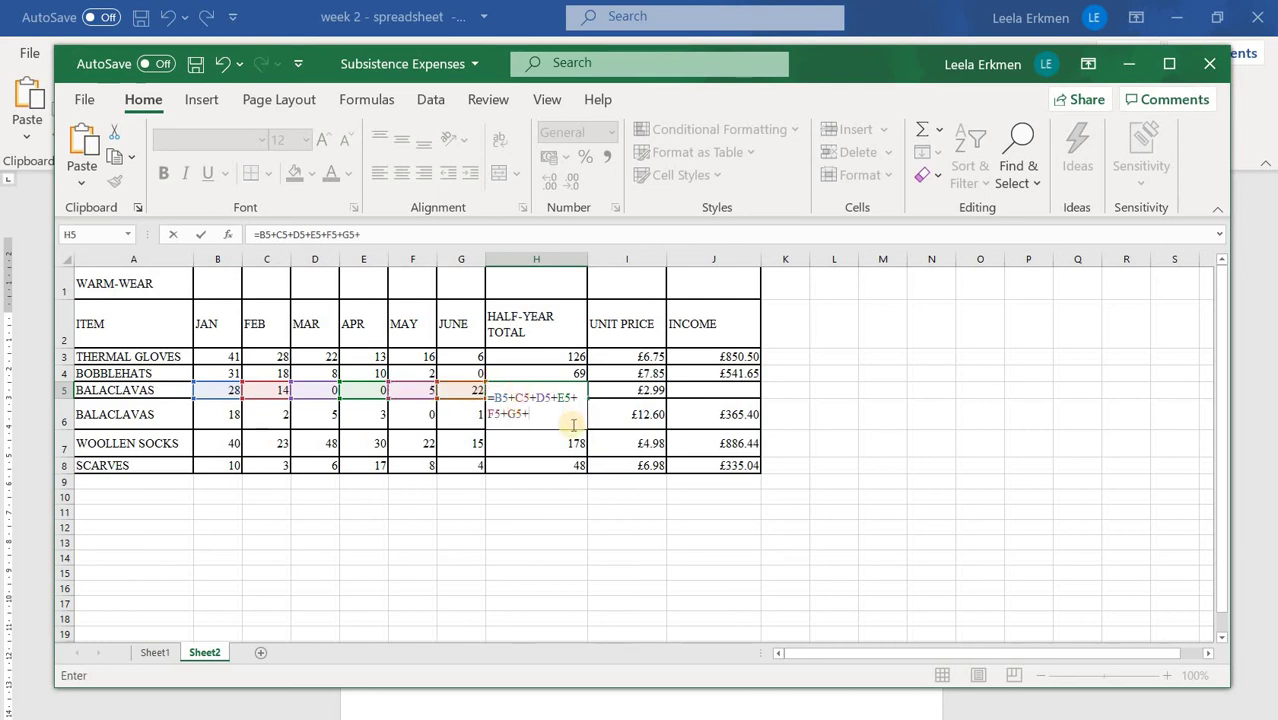
key(Return)
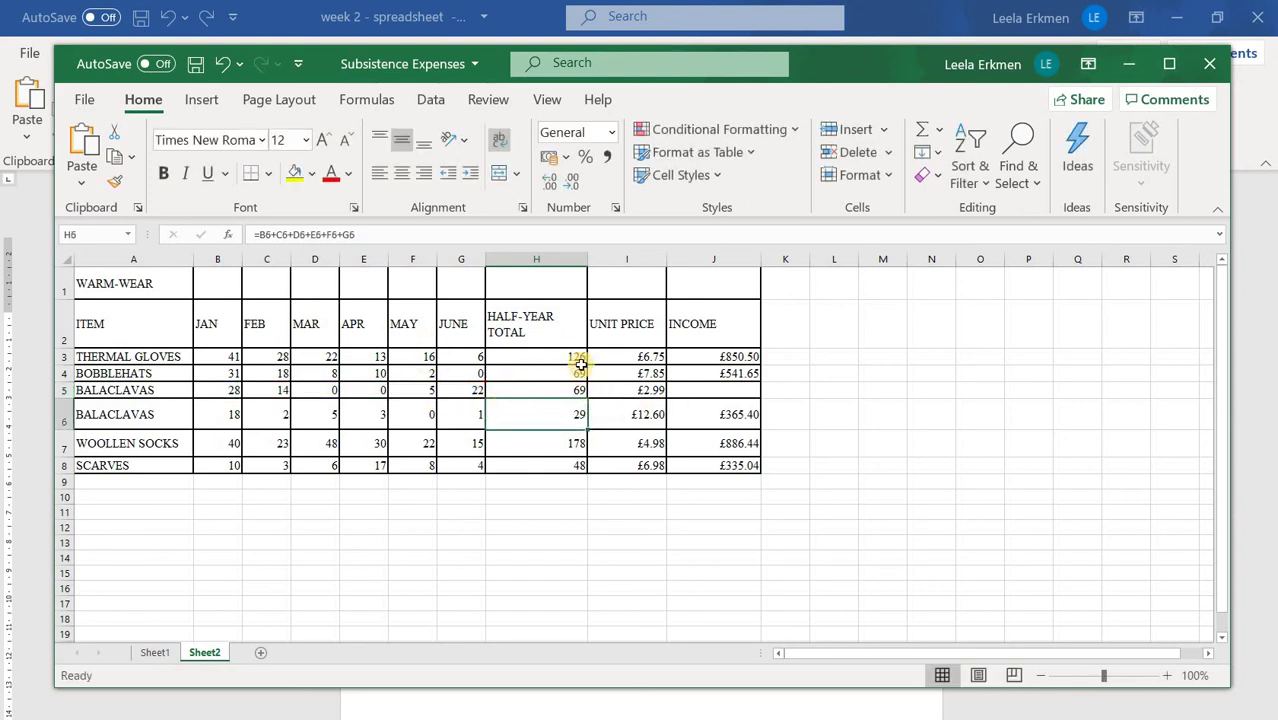
click(657, 549)
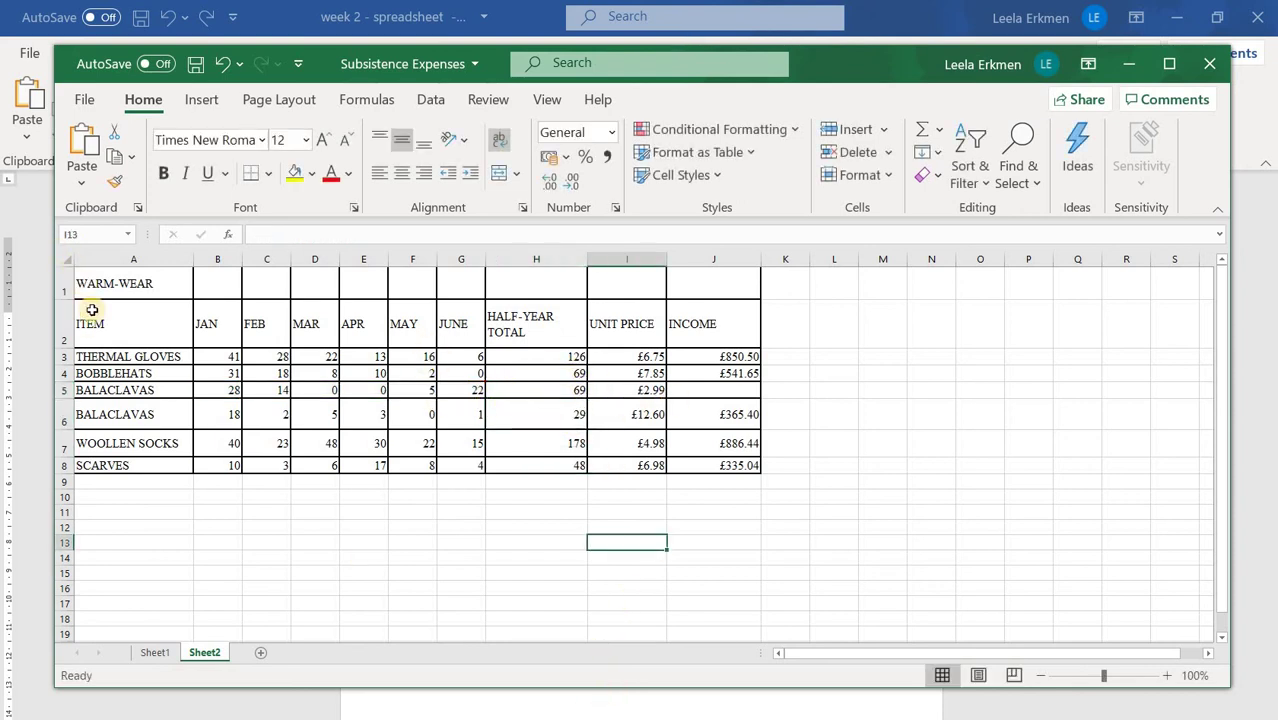
Step: Enter =H5 as the income formula in J5 and undo the entry
click(712, 391)
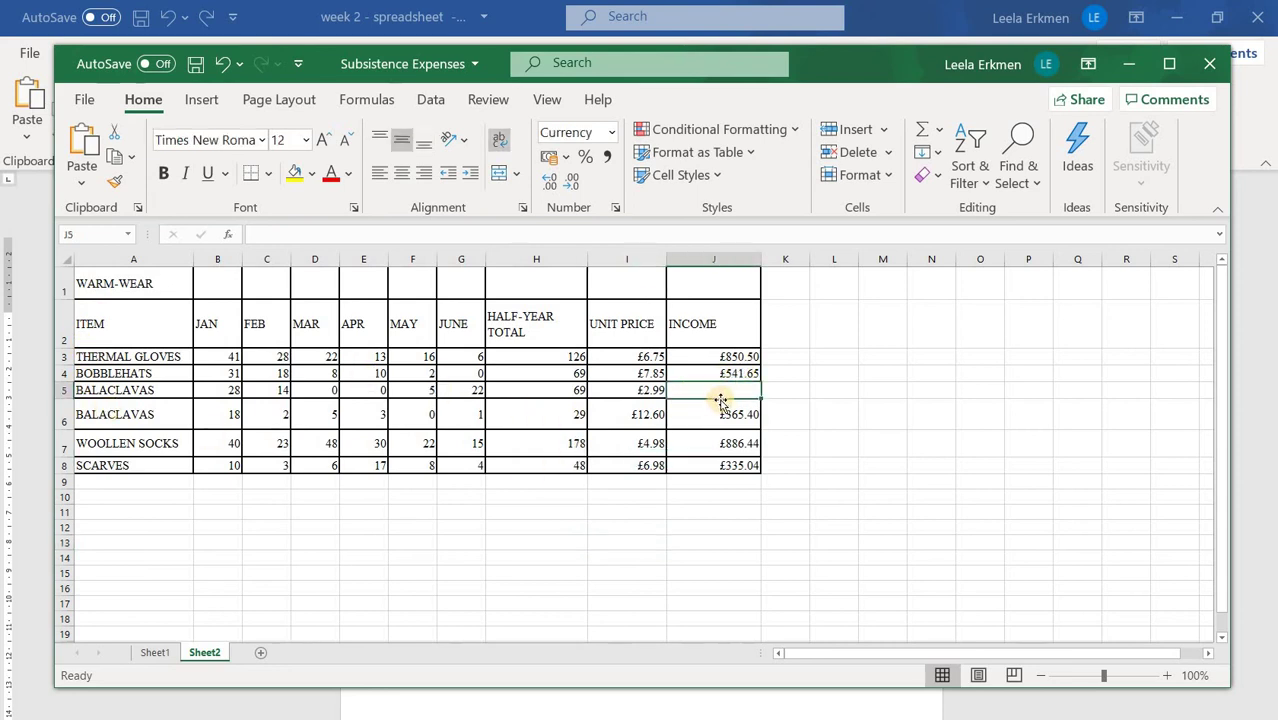
text(=)
click(575, 389)
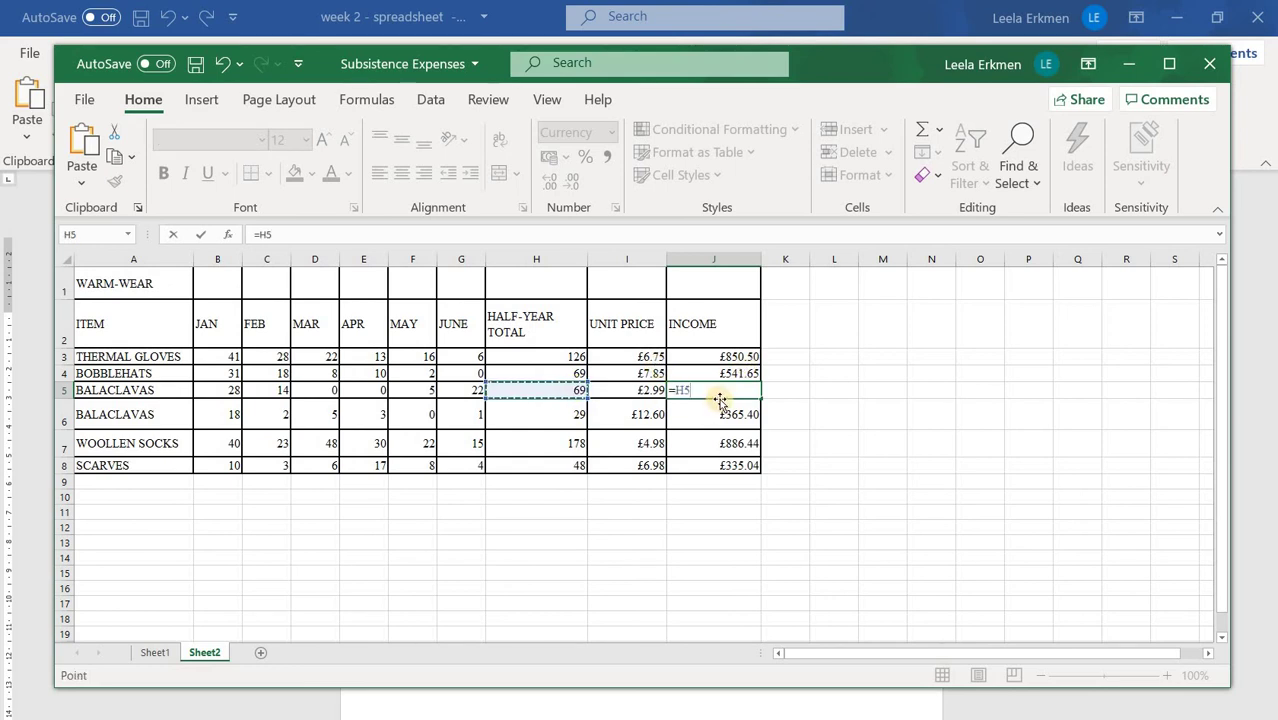
key(shift+Return)
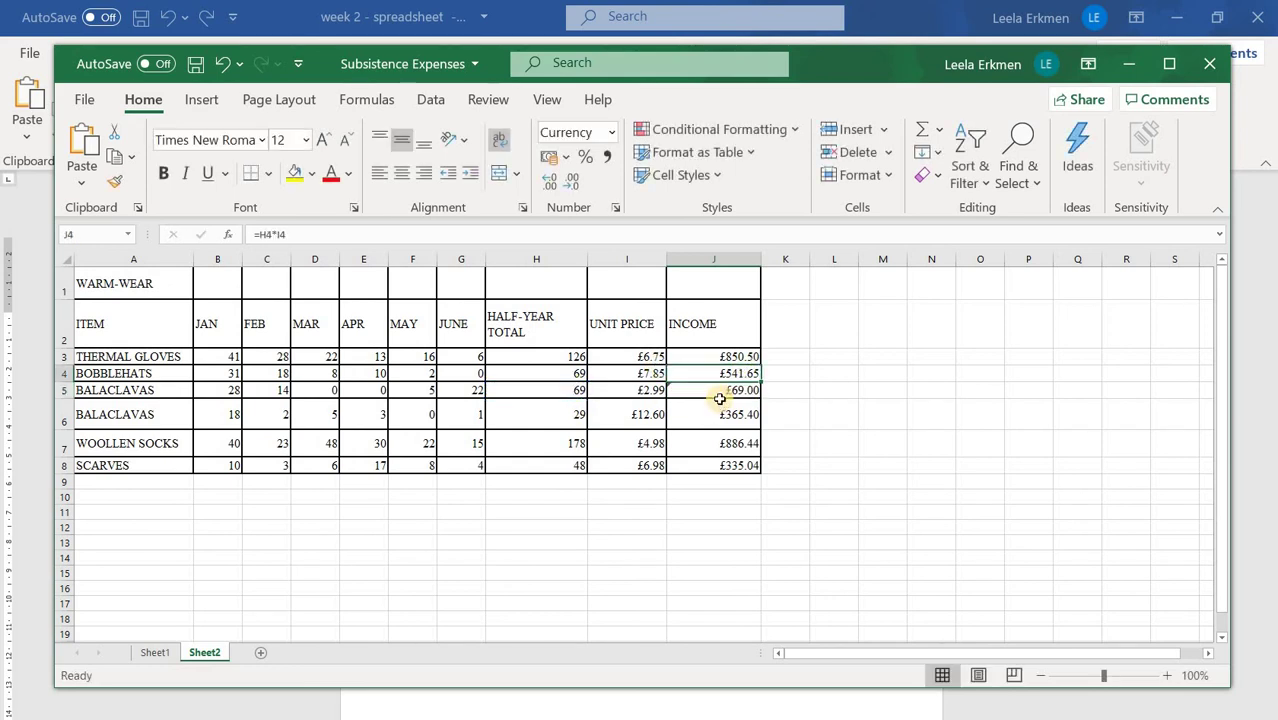
click(221, 66)
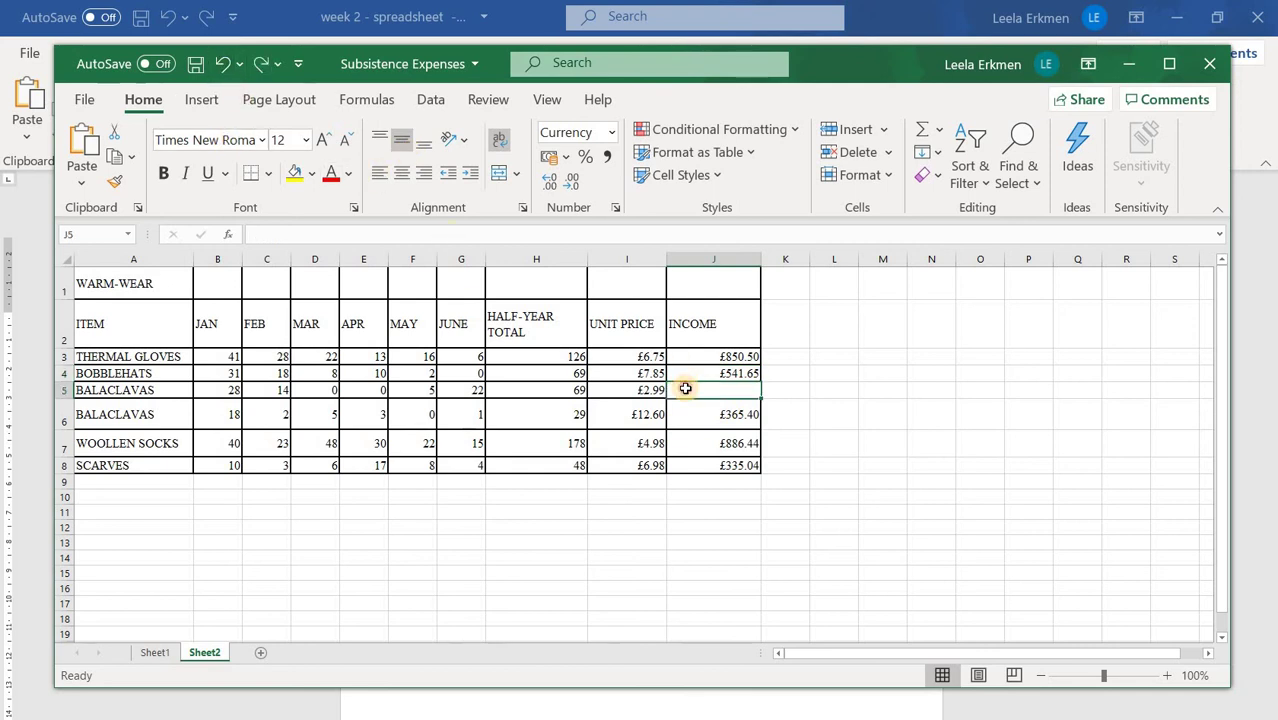
Step: Calculate the new row's income in J5 with the formula =H5*I5 and switch back to the Word worksheet
text(=)
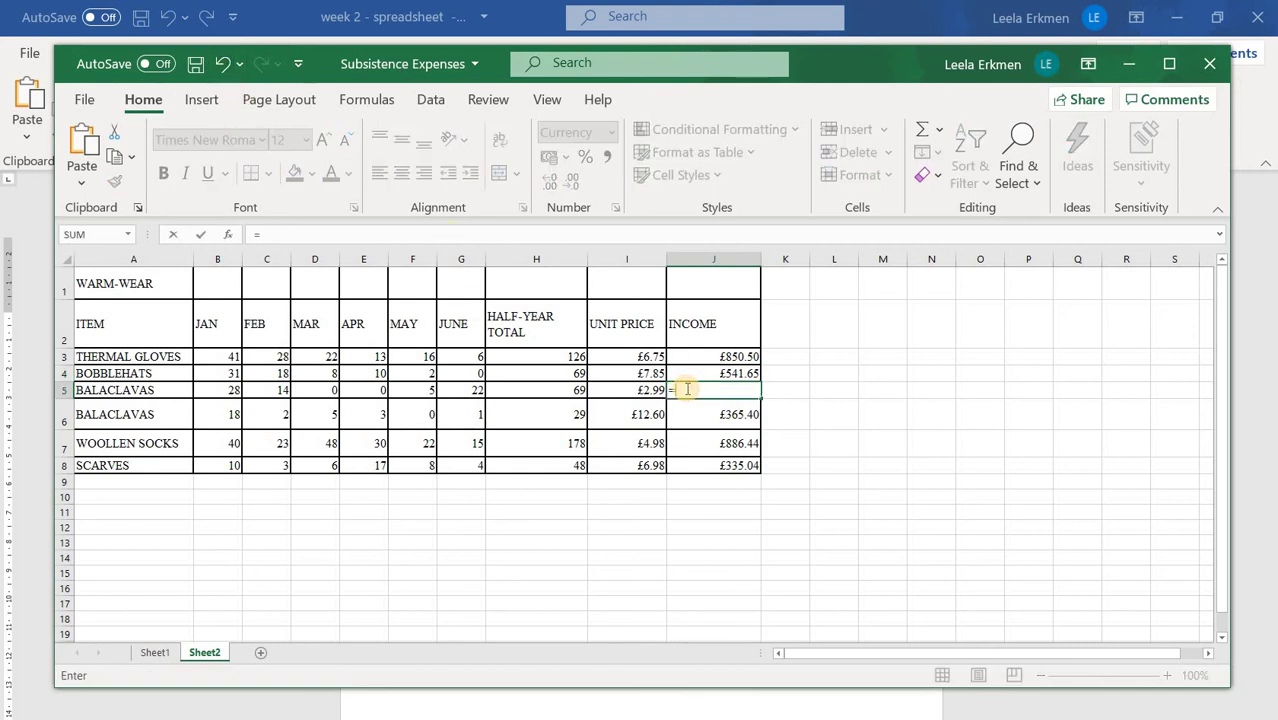
text(H5*)
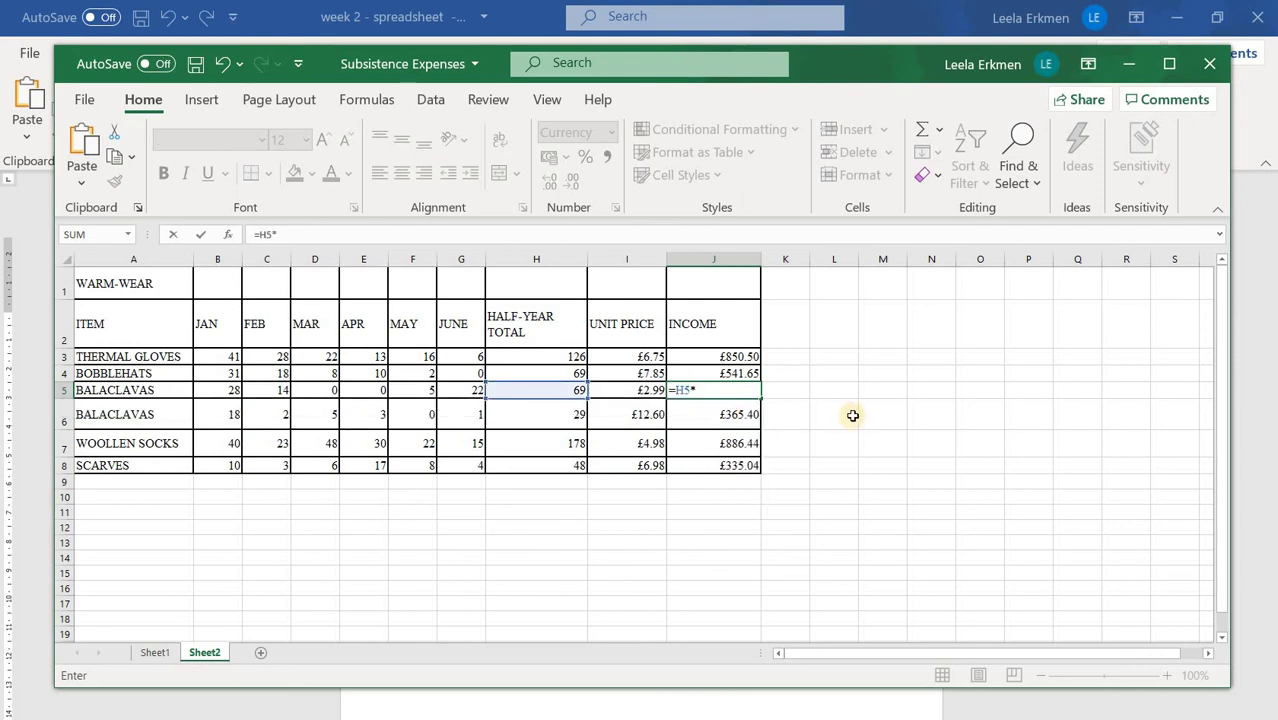
click(619, 393)
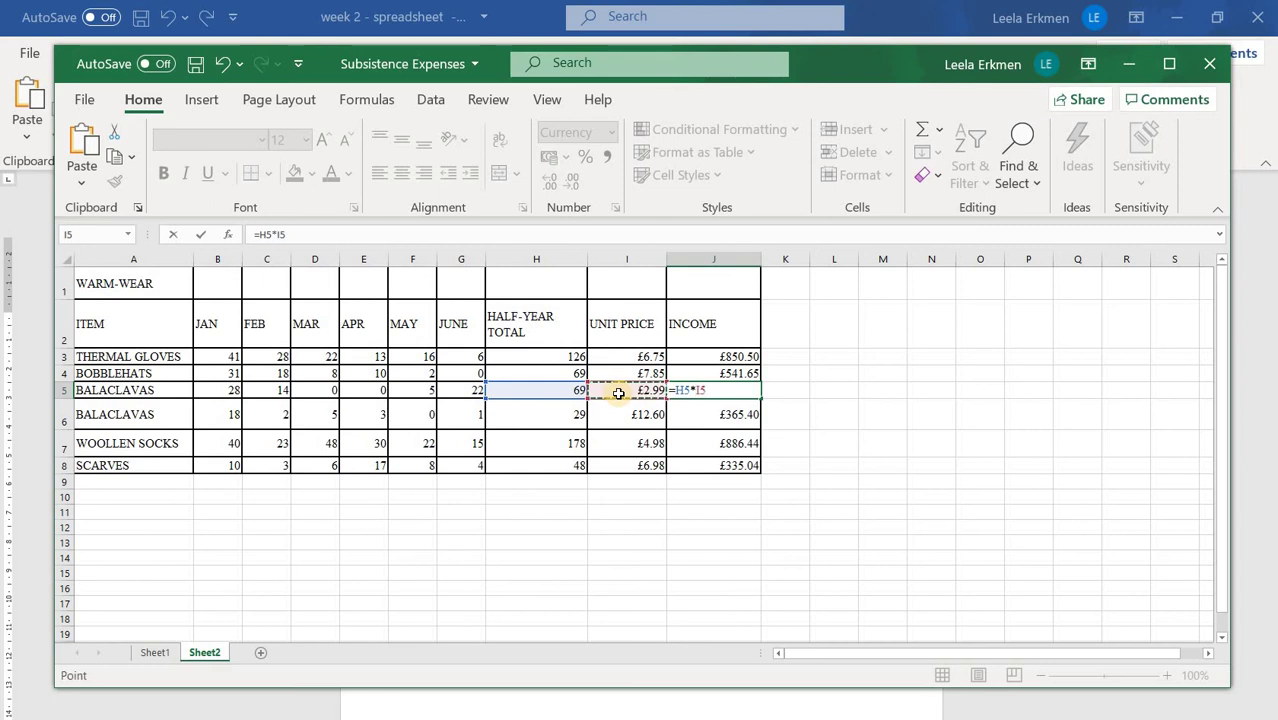
key(Return)
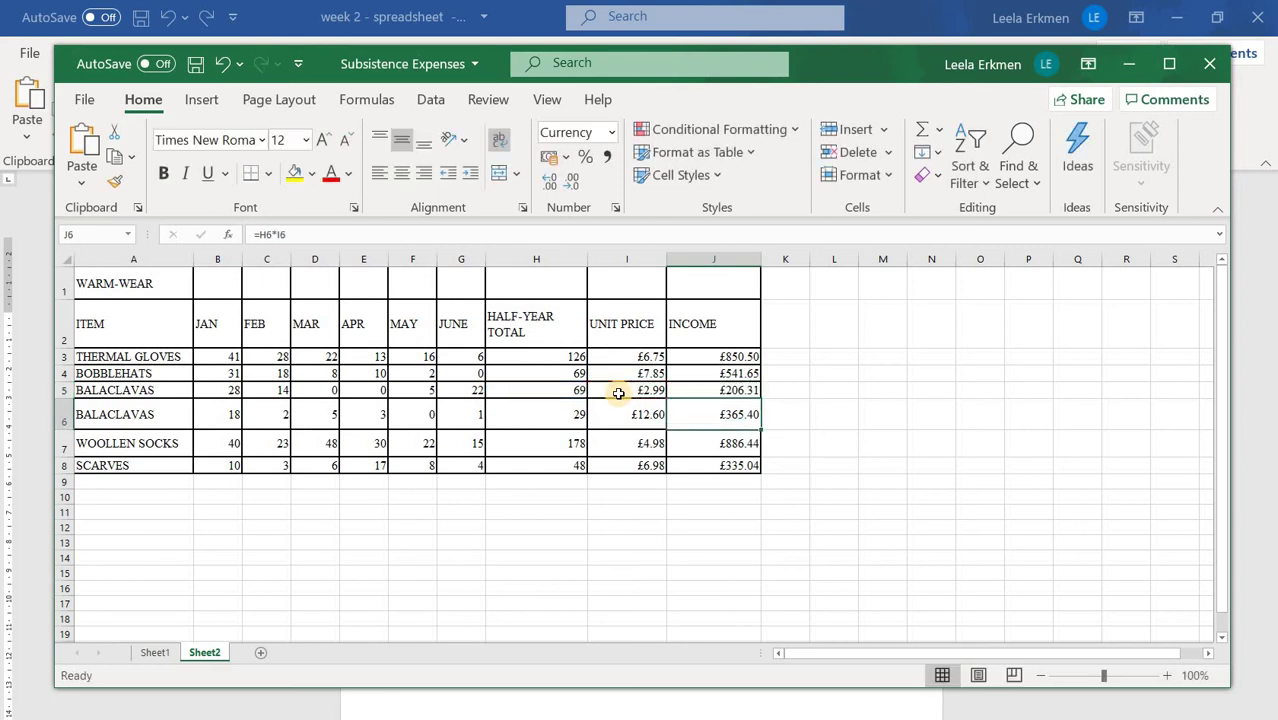
click(1045, 544)
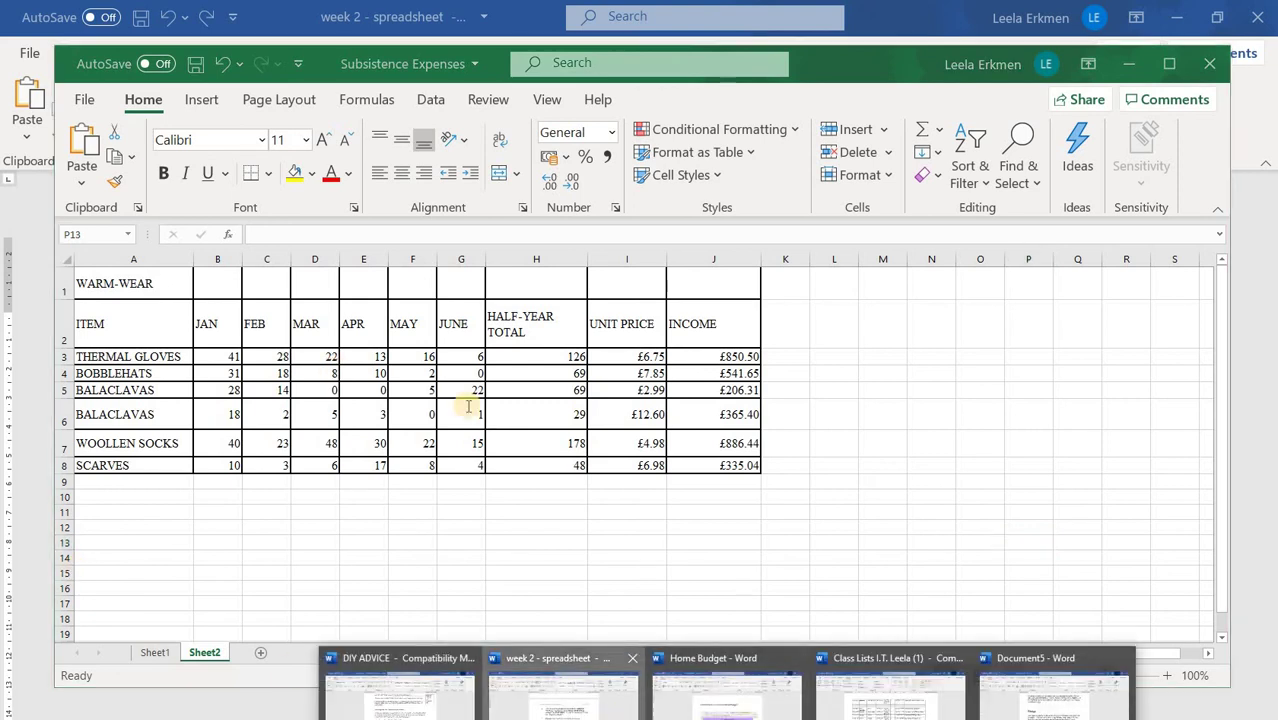
click(555, 668)
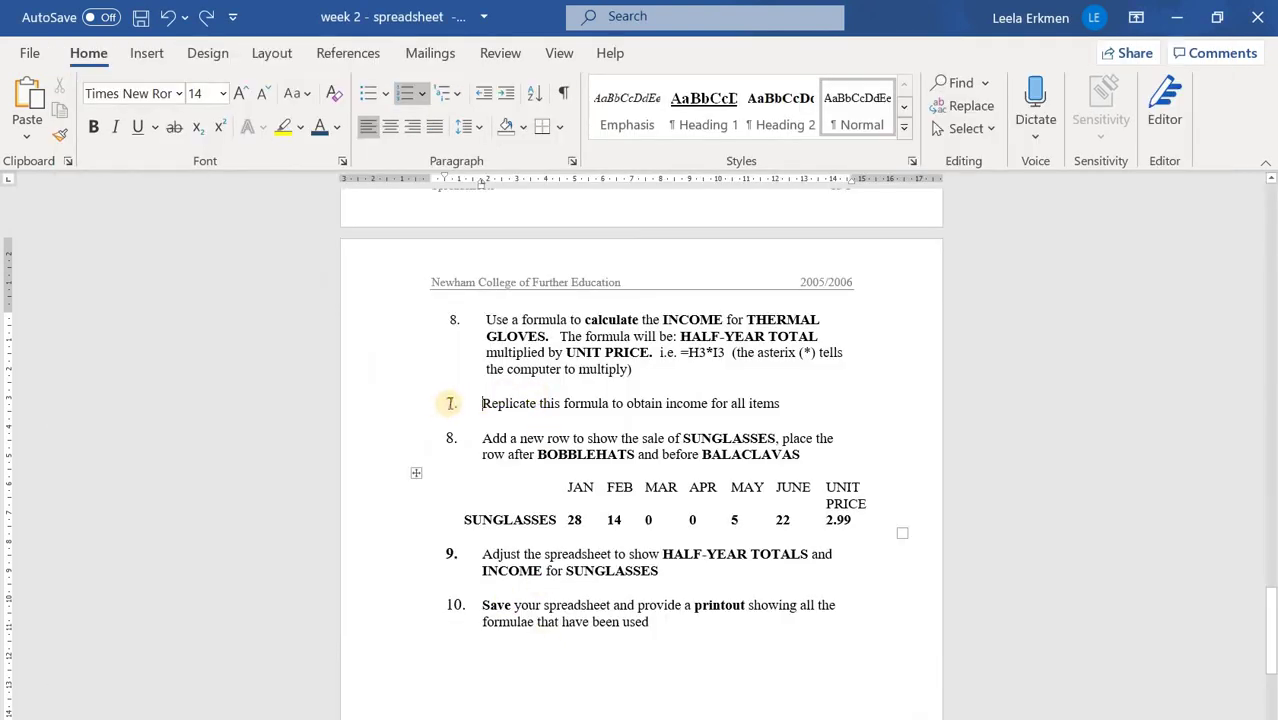
Step: Renumber the worksheet's list item "Replicate this formula to obtain income for all items" as 9
click(452, 402)
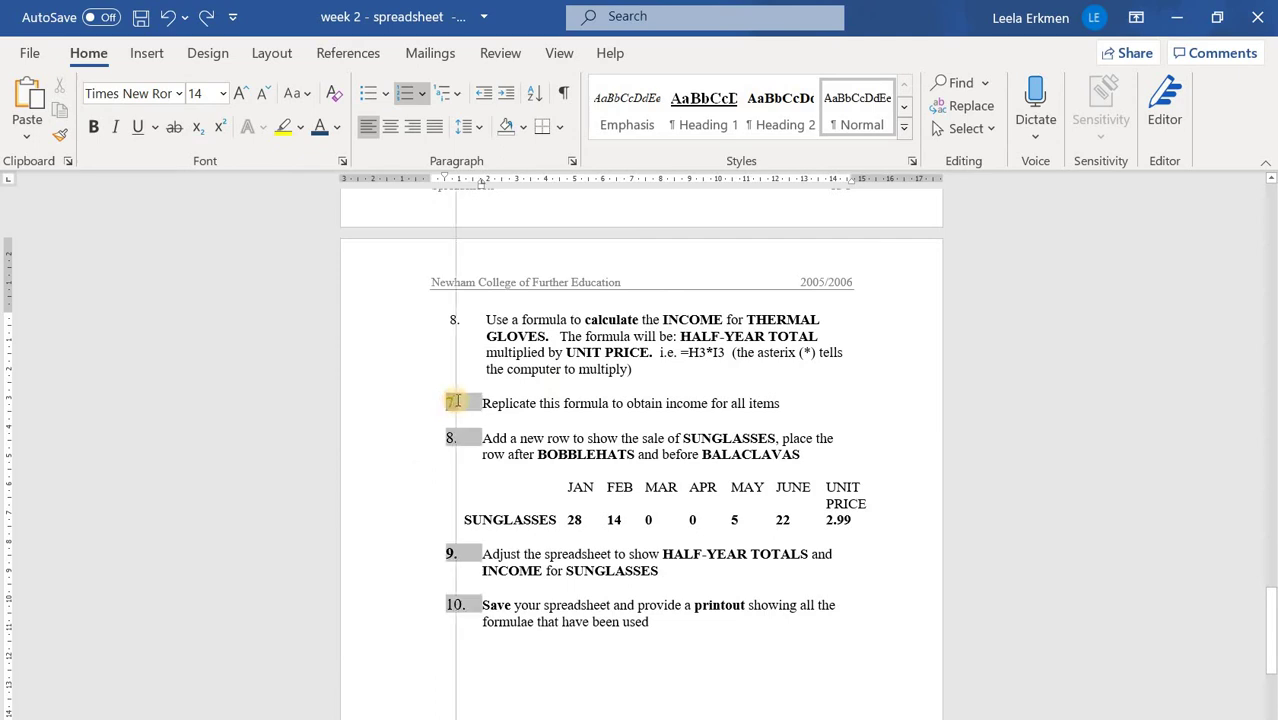
key(ctrl+shift+period)
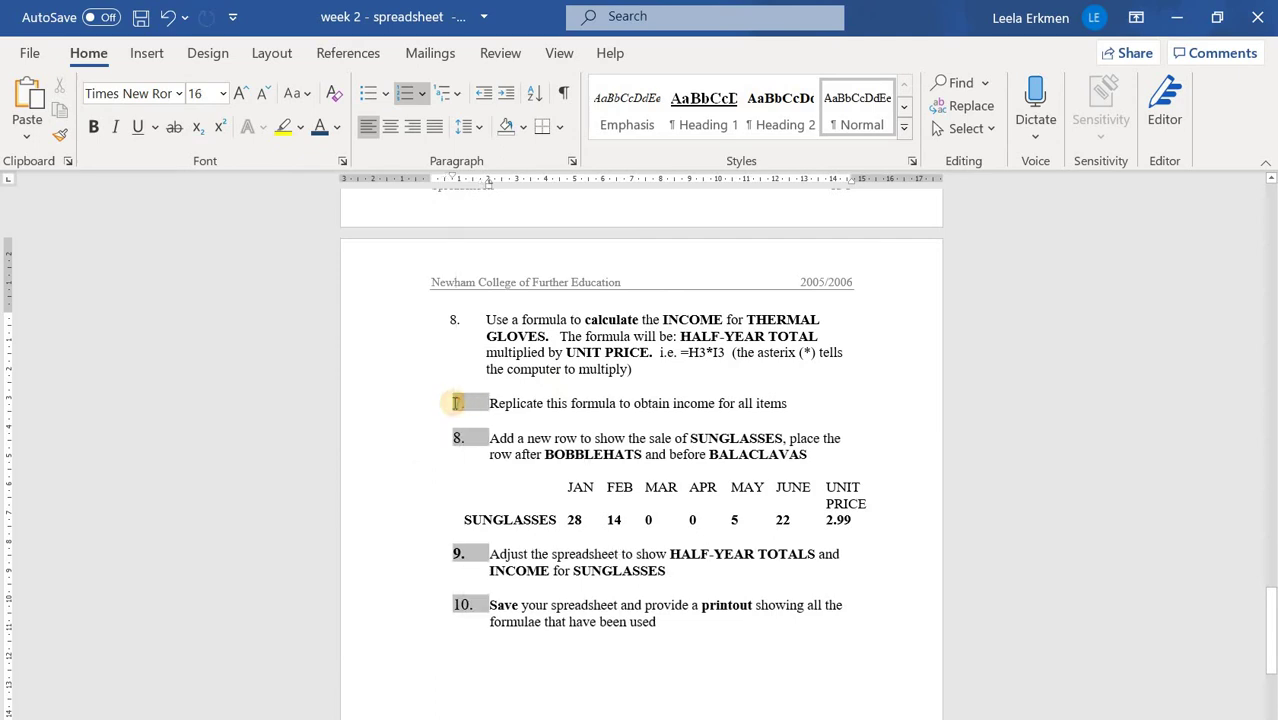
key(BackSpace)
text(9.)
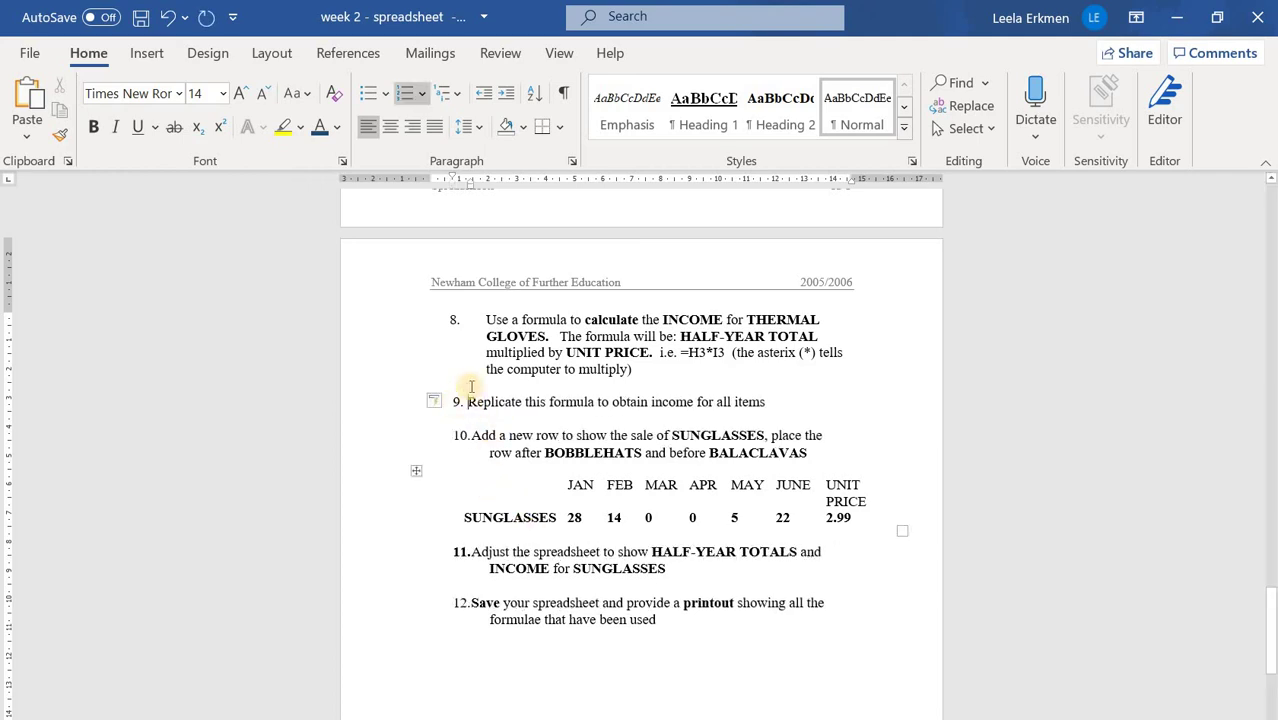
Step: Reduce the first-line indent of list items 9 to 12 so their numbers align with a gap before the text
mouse_move(450, 175)
mouse_down()
mouse_move(438, 178)
mouse_move(471, 181)
mouse_move(438, 177)
mouse_up()
click(455, 440)
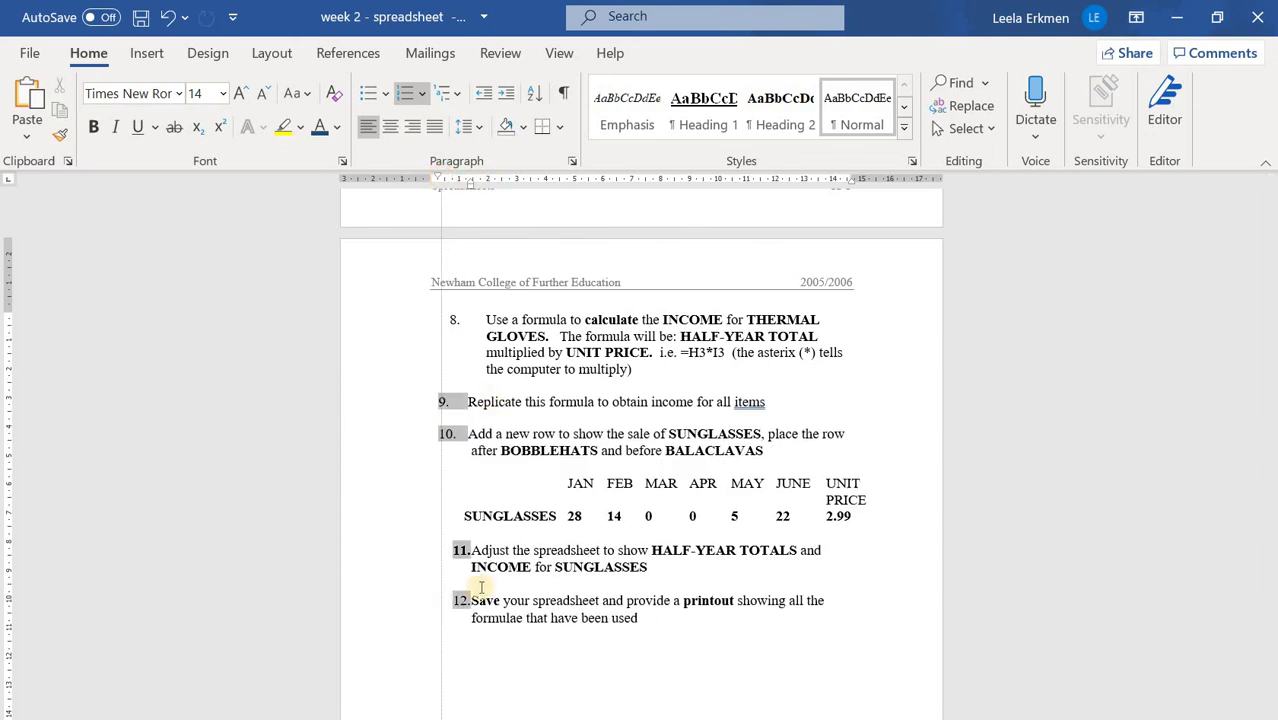
click(459, 550)
click(459, 550)
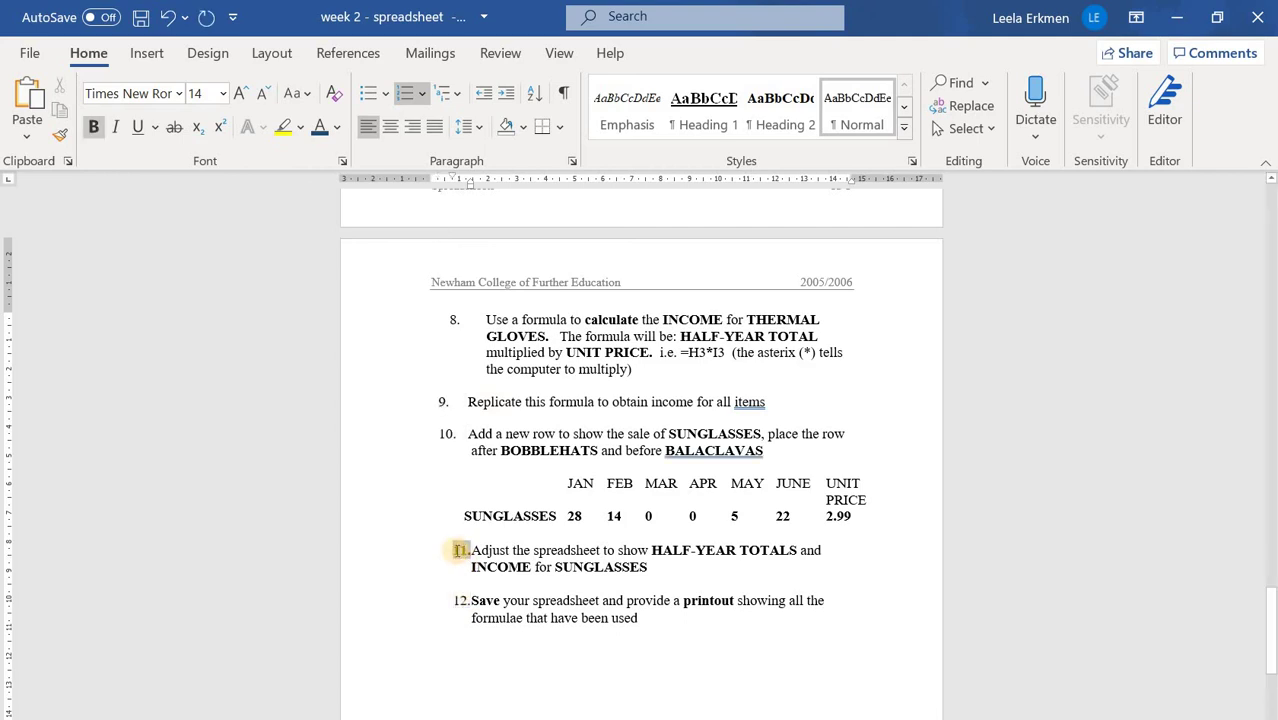
click(460, 183)
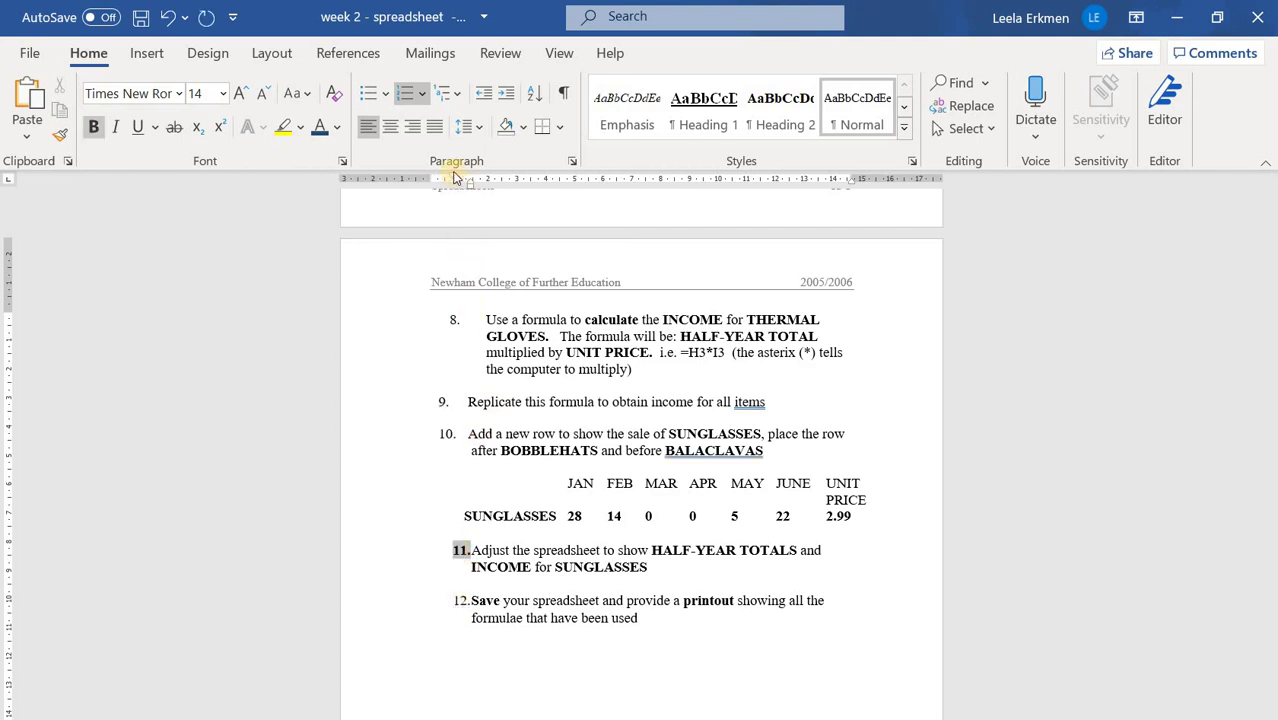
drag(453, 177, 438, 177)
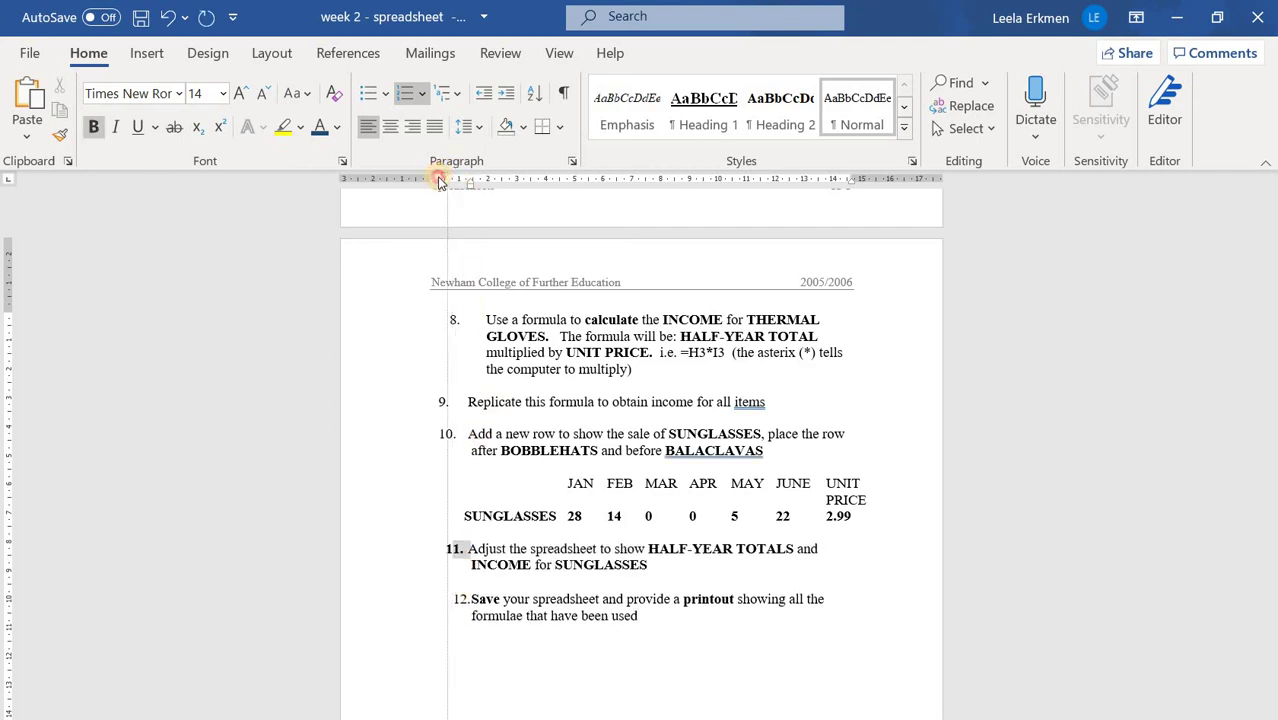
click(460, 599)
click(462, 600)
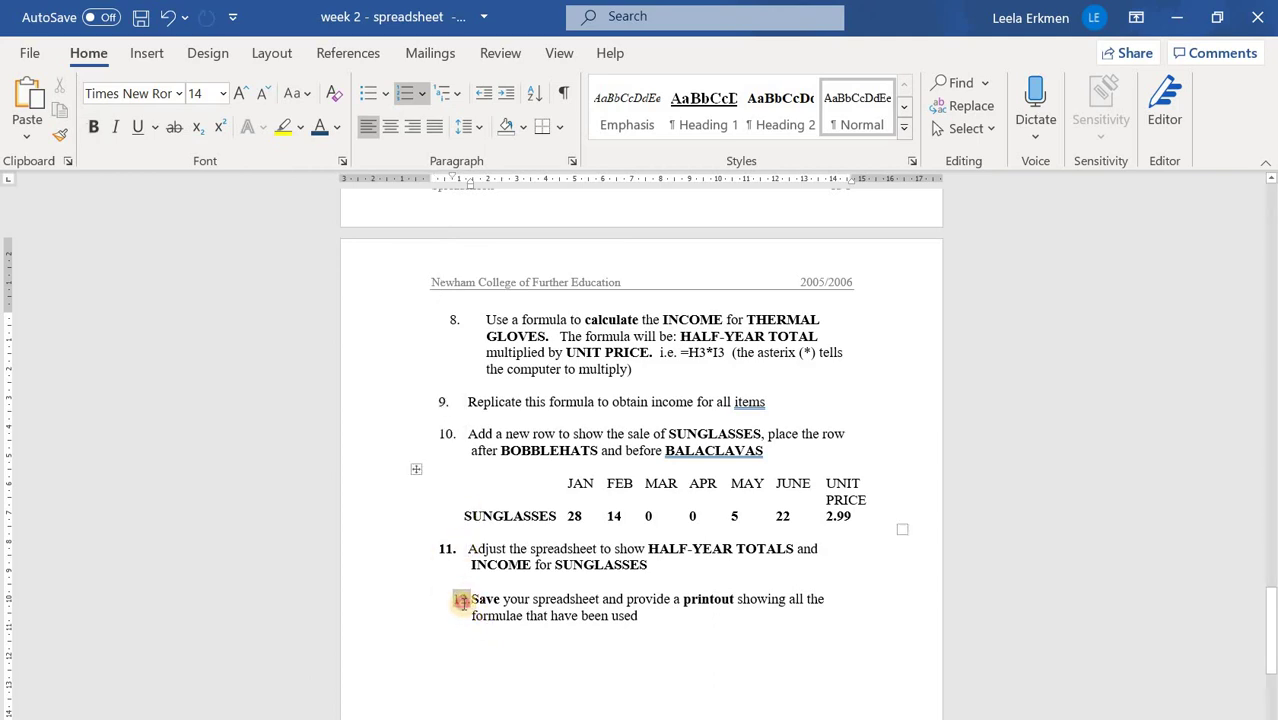
drag(460, 180, 436, 173)
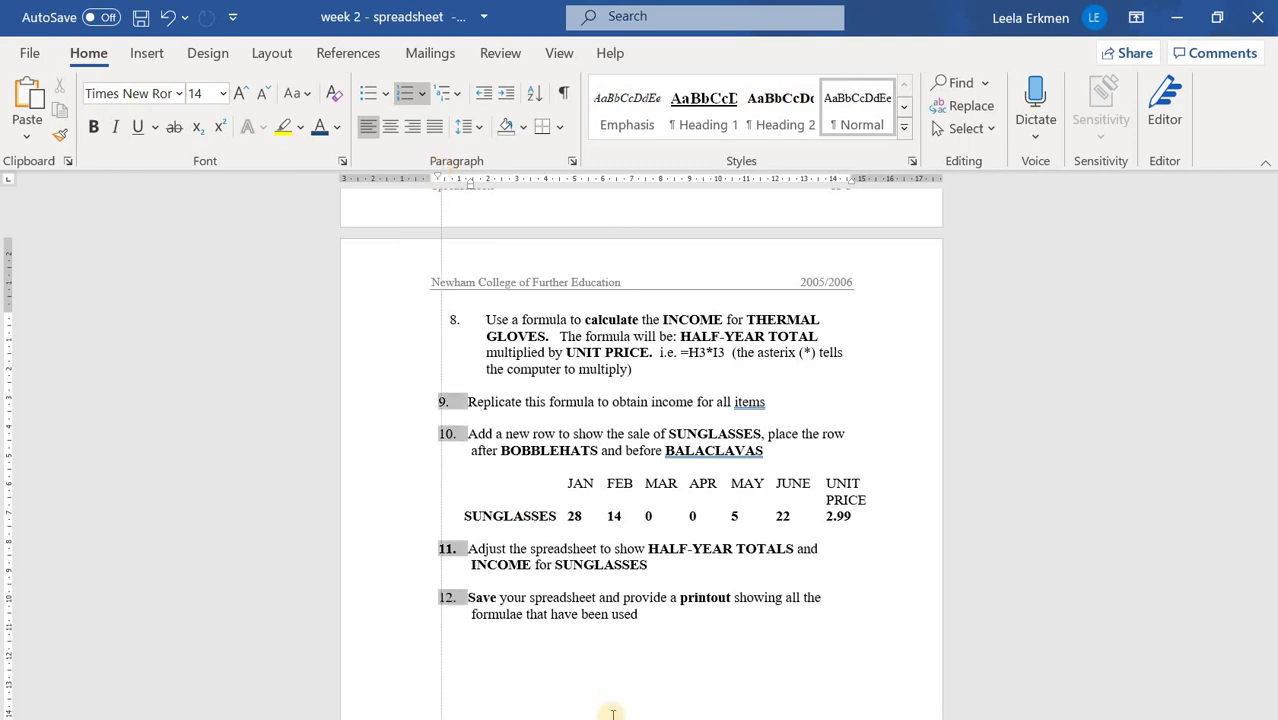
click(620, 672)
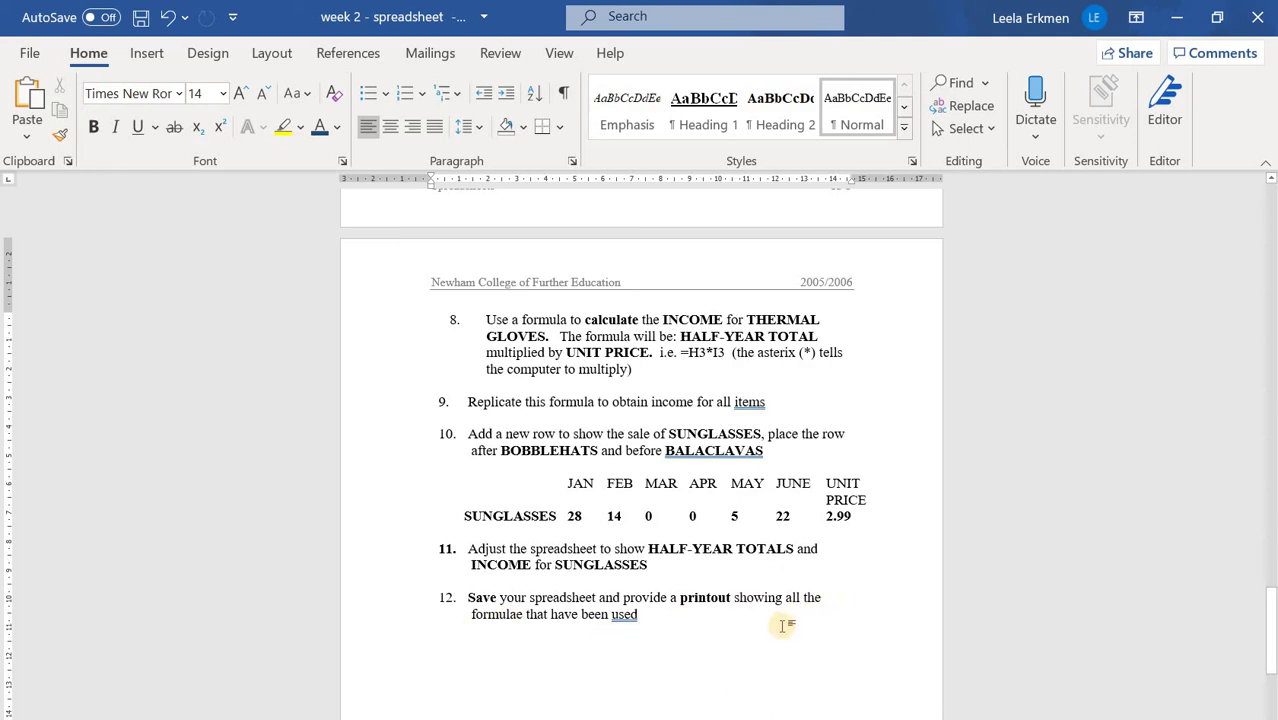
Step: Switch to the Excel workbook and make the WARM-WEAR title in A1 bold at font size 22
scroll(783, 625, down, 7)
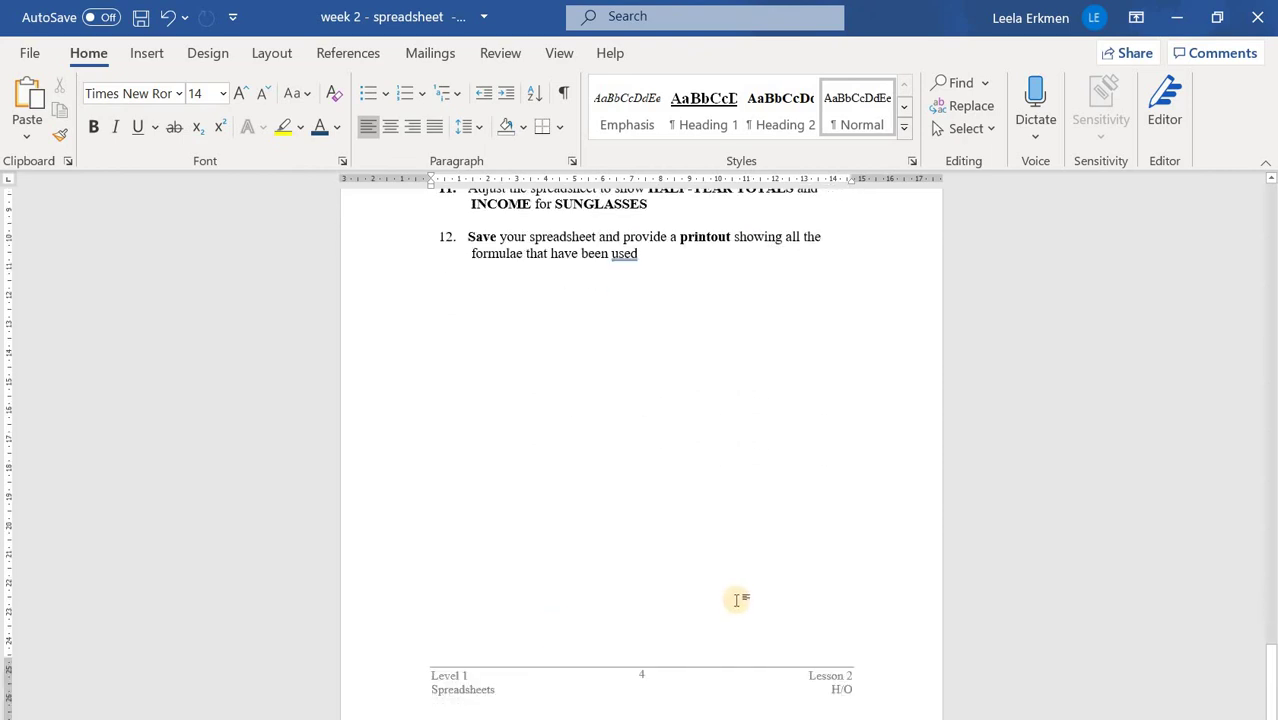
scroll(737, 600, up, 13)
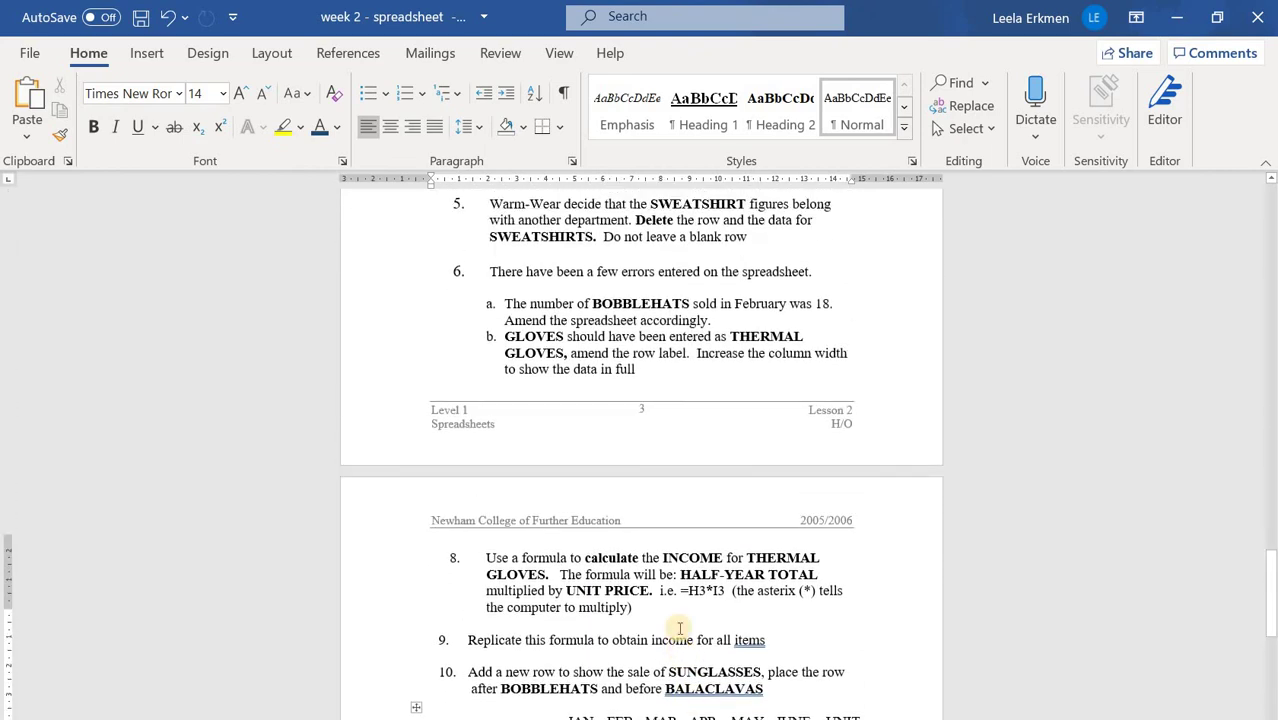
scroll(679, 628, up, 16)
scroll(930, 616, down, 4)
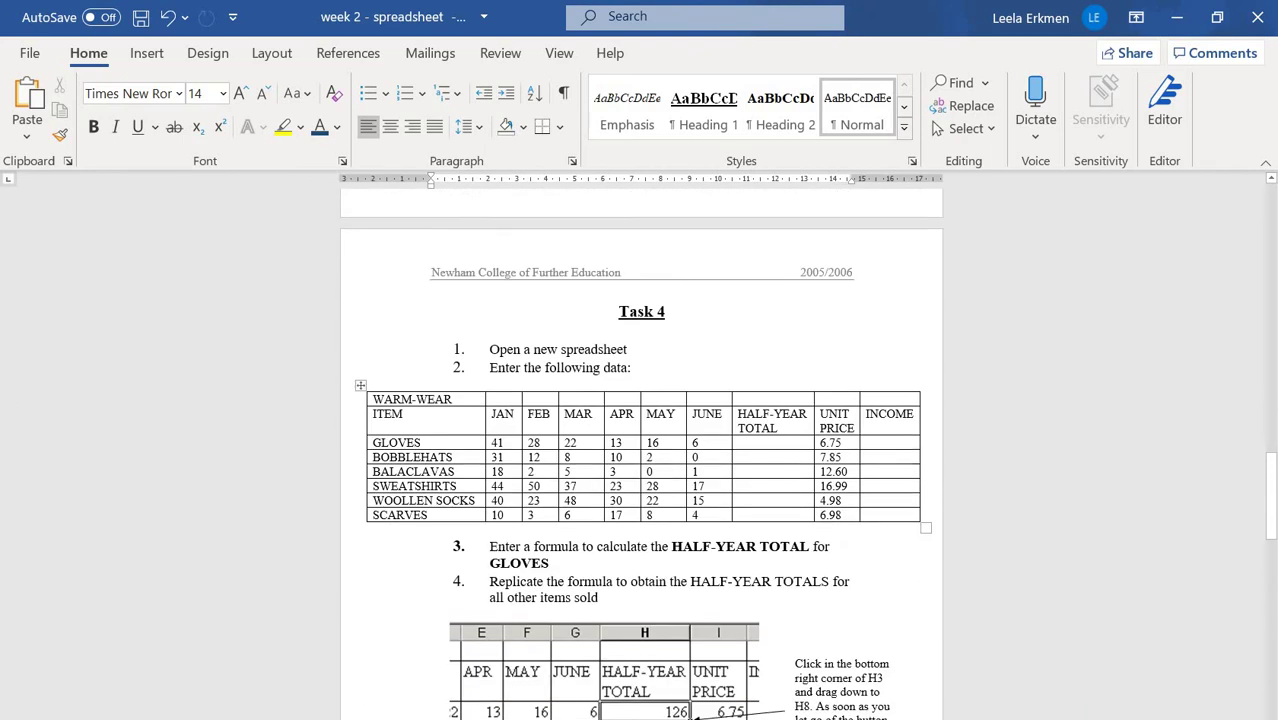
key(alt+Tab)
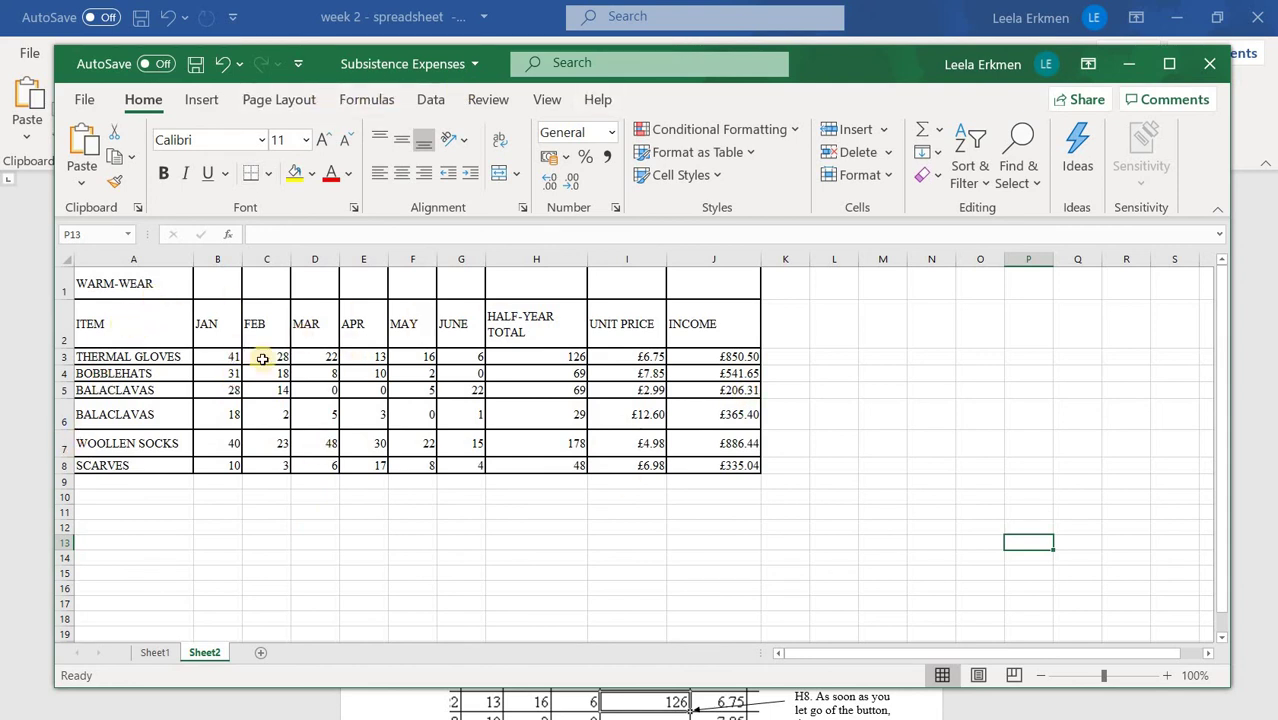
click(92, 285)
click(163, 173)
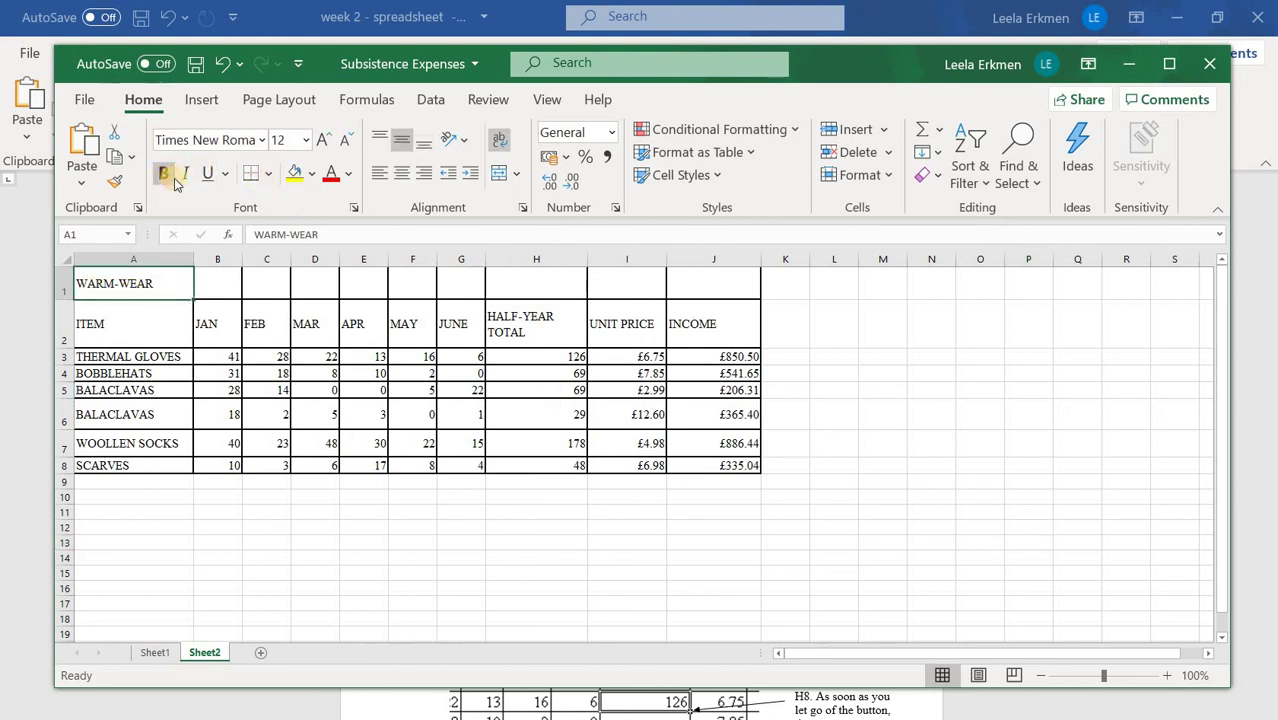
click(340, 141)
click(325, 145)
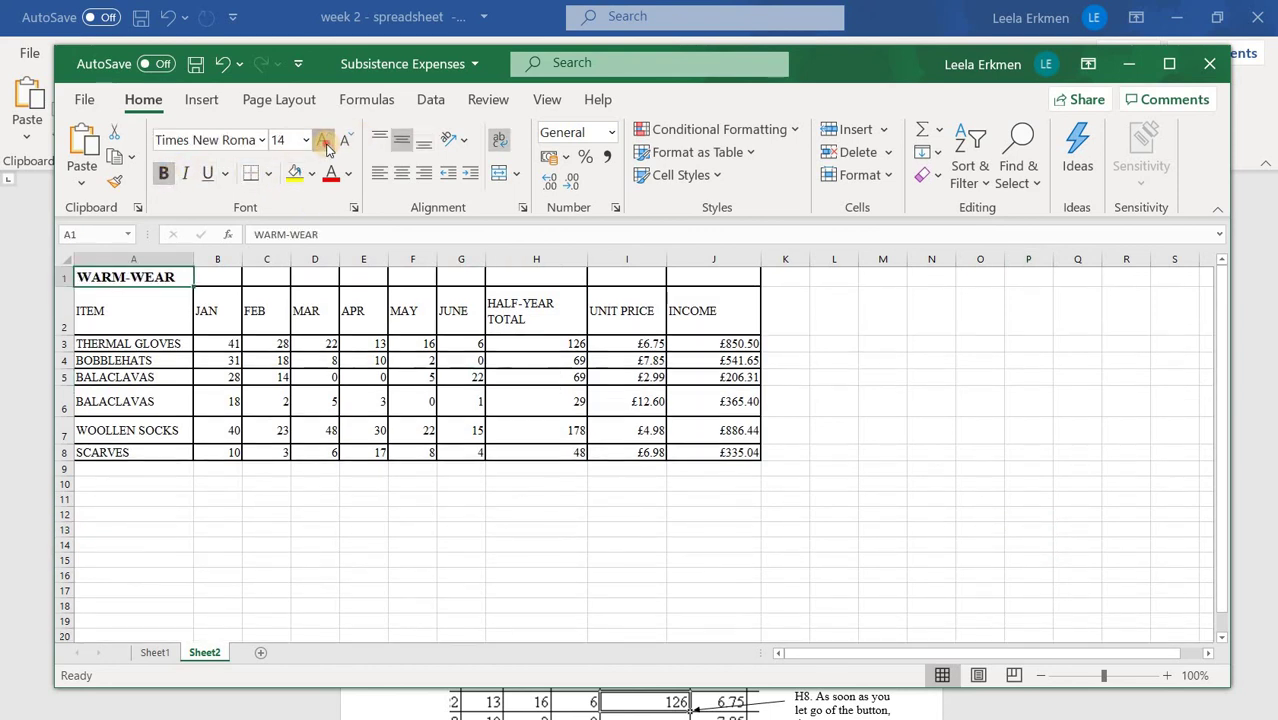
click(325, 145)
click(325, 145)
click(325, 145)
click(325, 145)
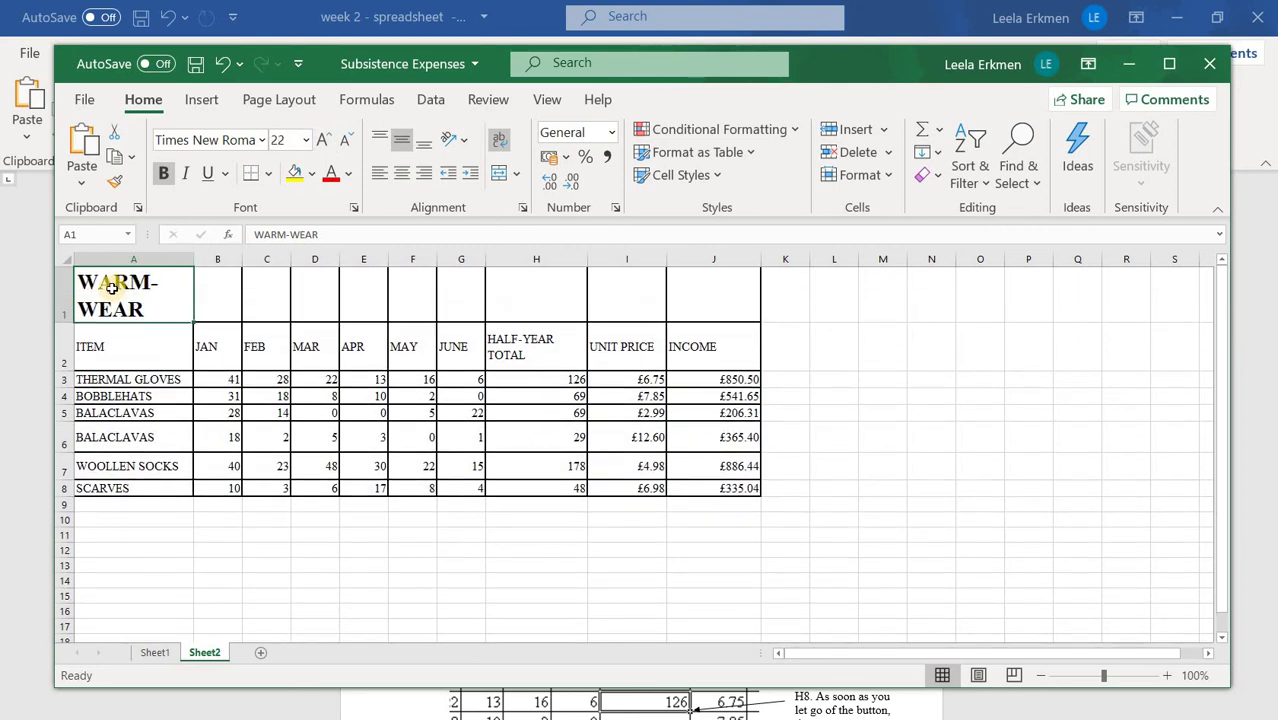
Step: Merge and centre the WARM-WEAR title across A1:E1 and fill it with dark green
click(275, 296)
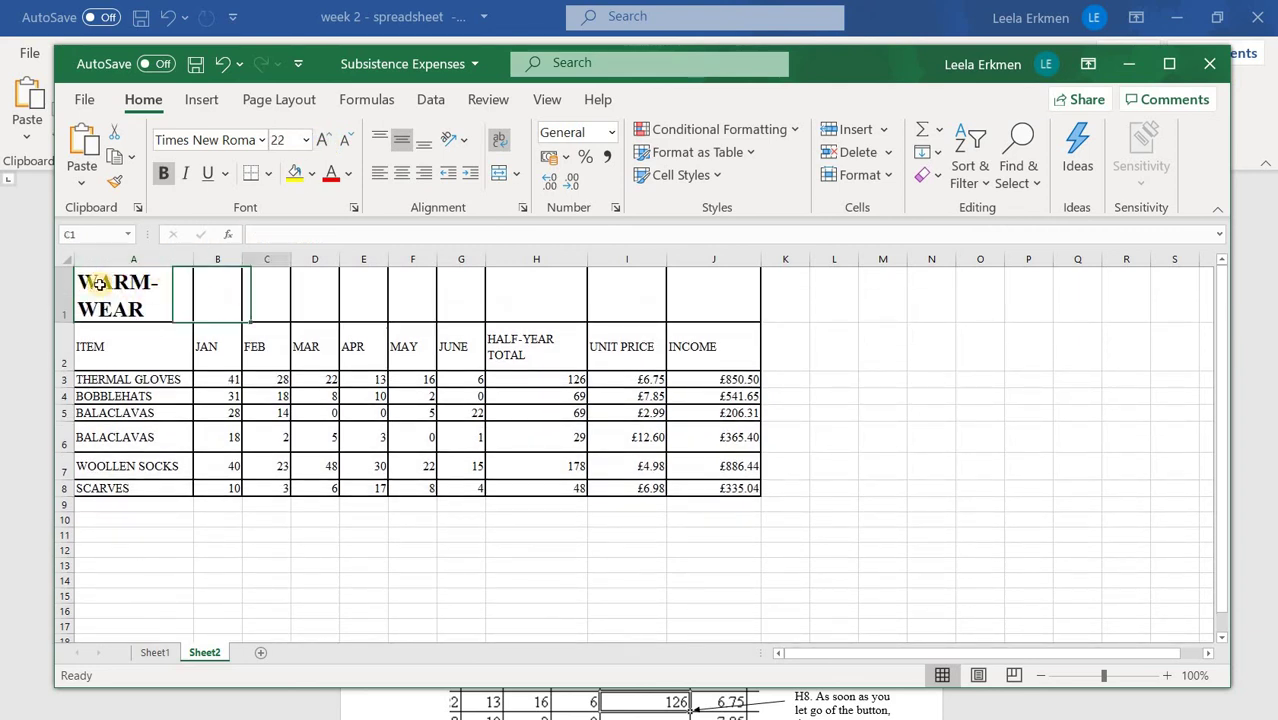
drag(100, 284, 365, 294)
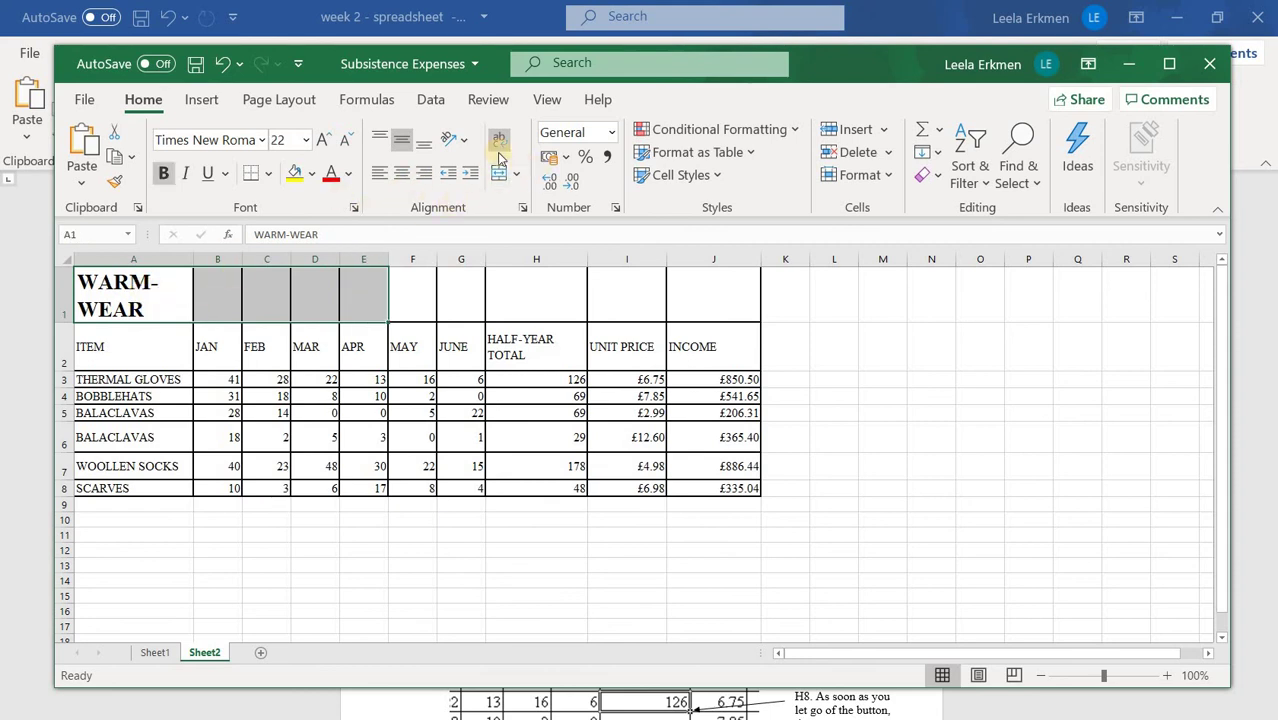
click(516, 178)
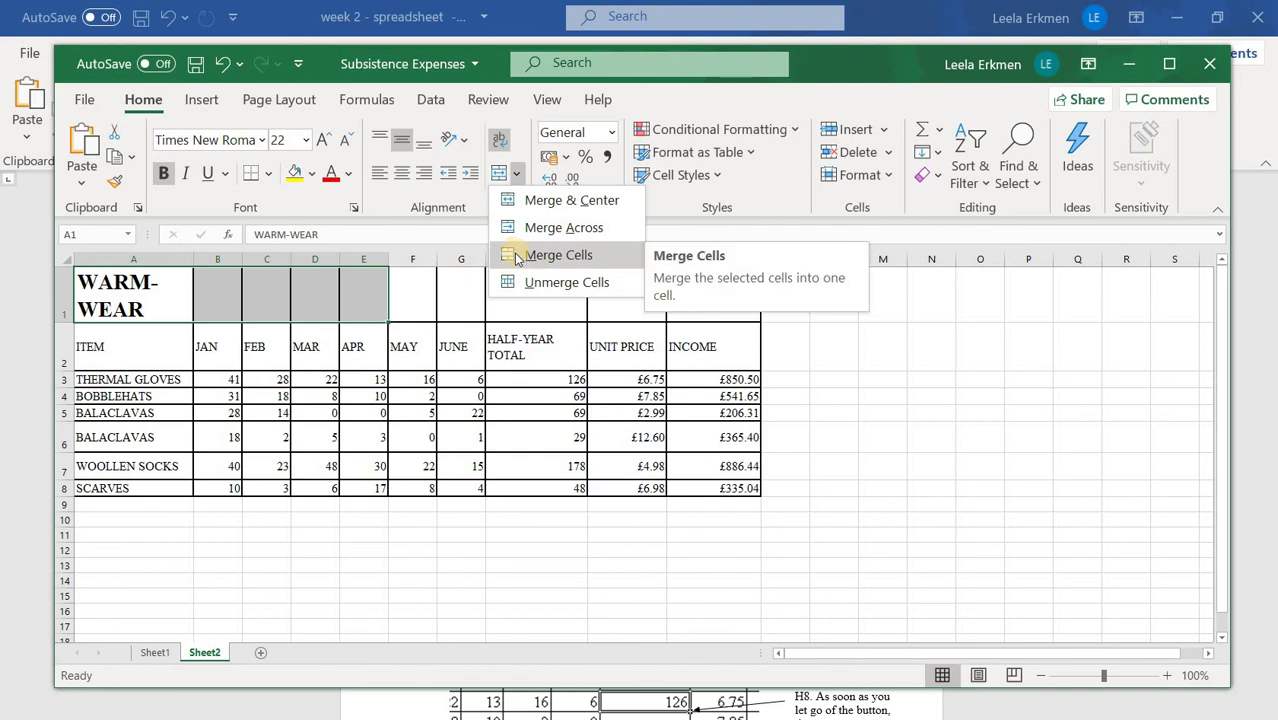
click(560, 202)
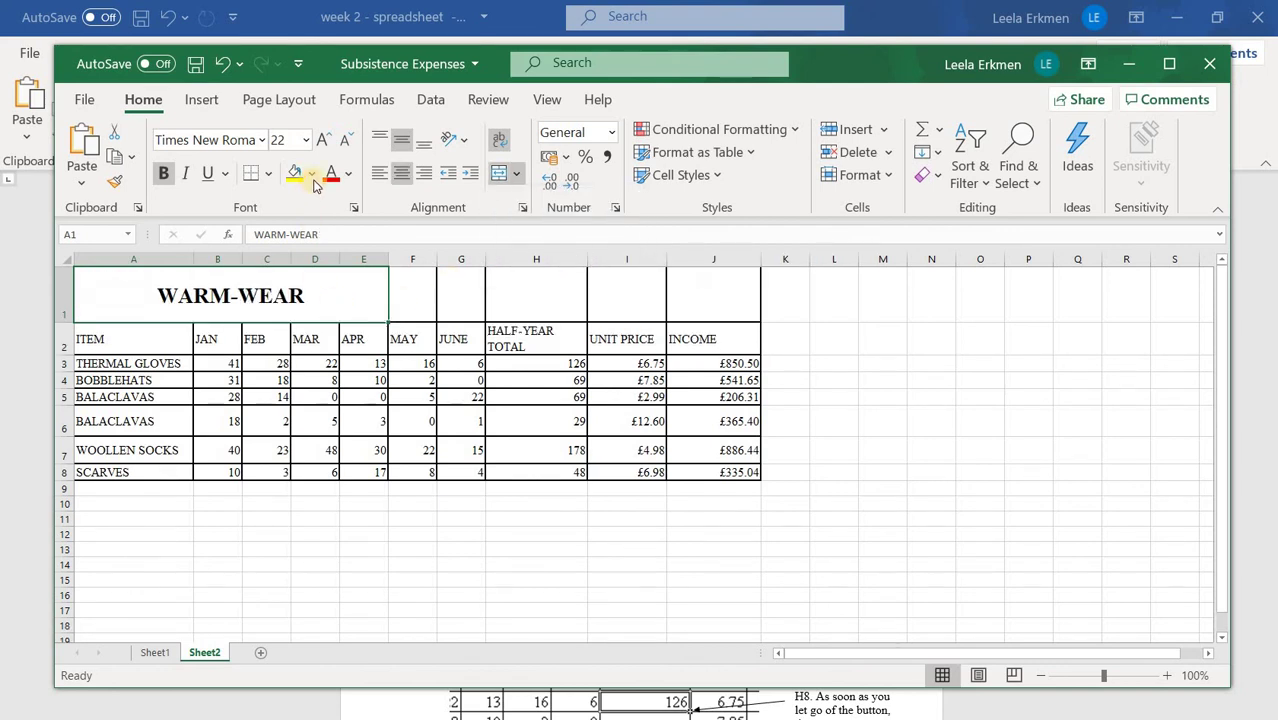
click(312, 175)
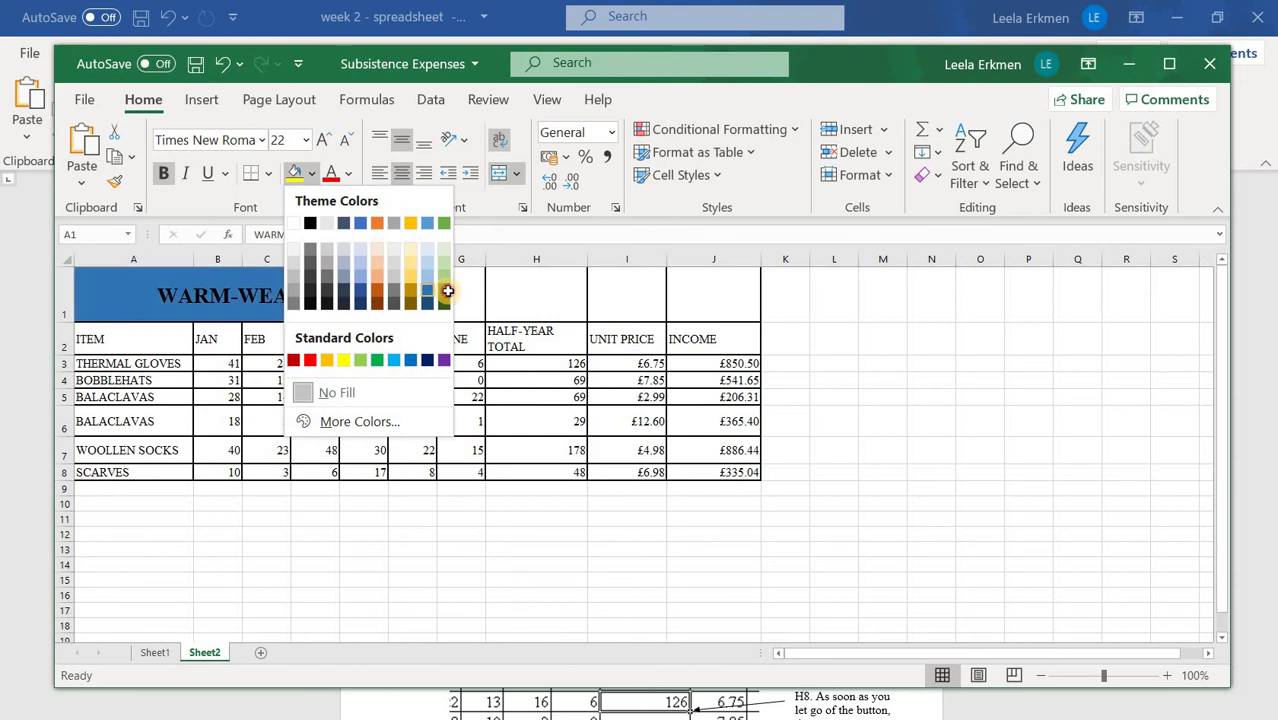
click(478, 595)
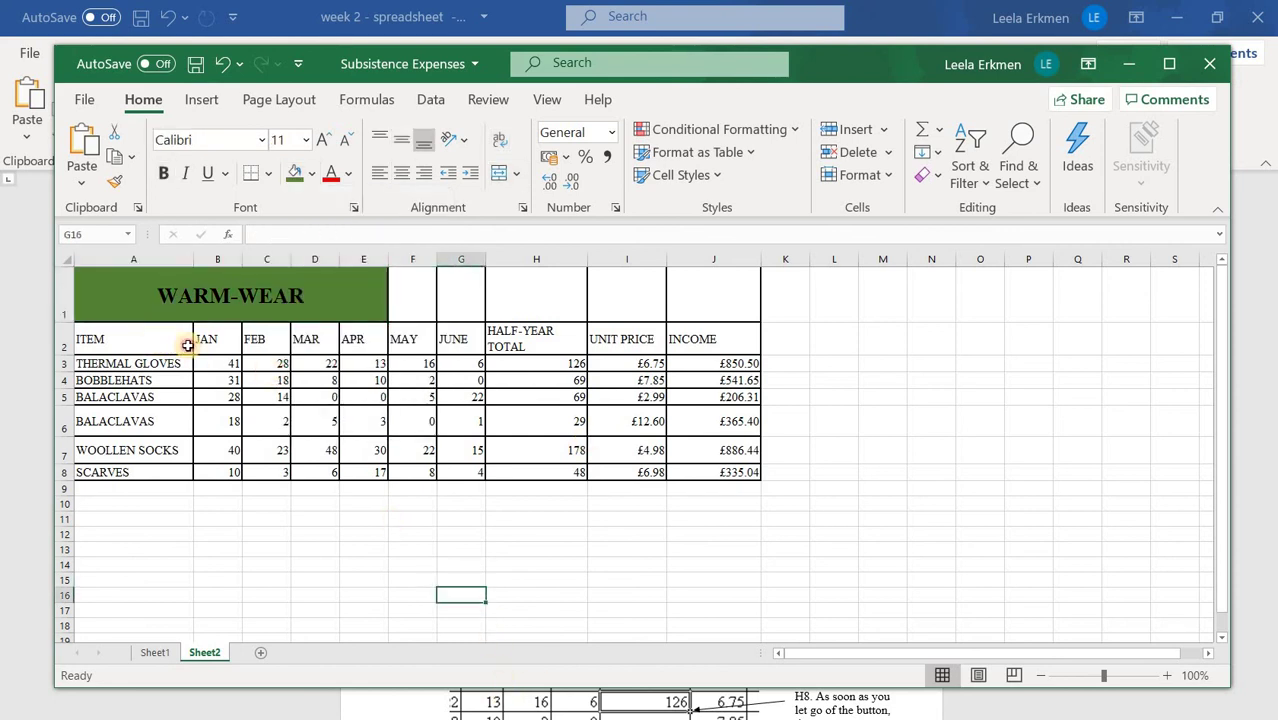
Step: Make the header row A2:J2 bold and fill it with a light gold colour
drag(187, 345, 692, 340)
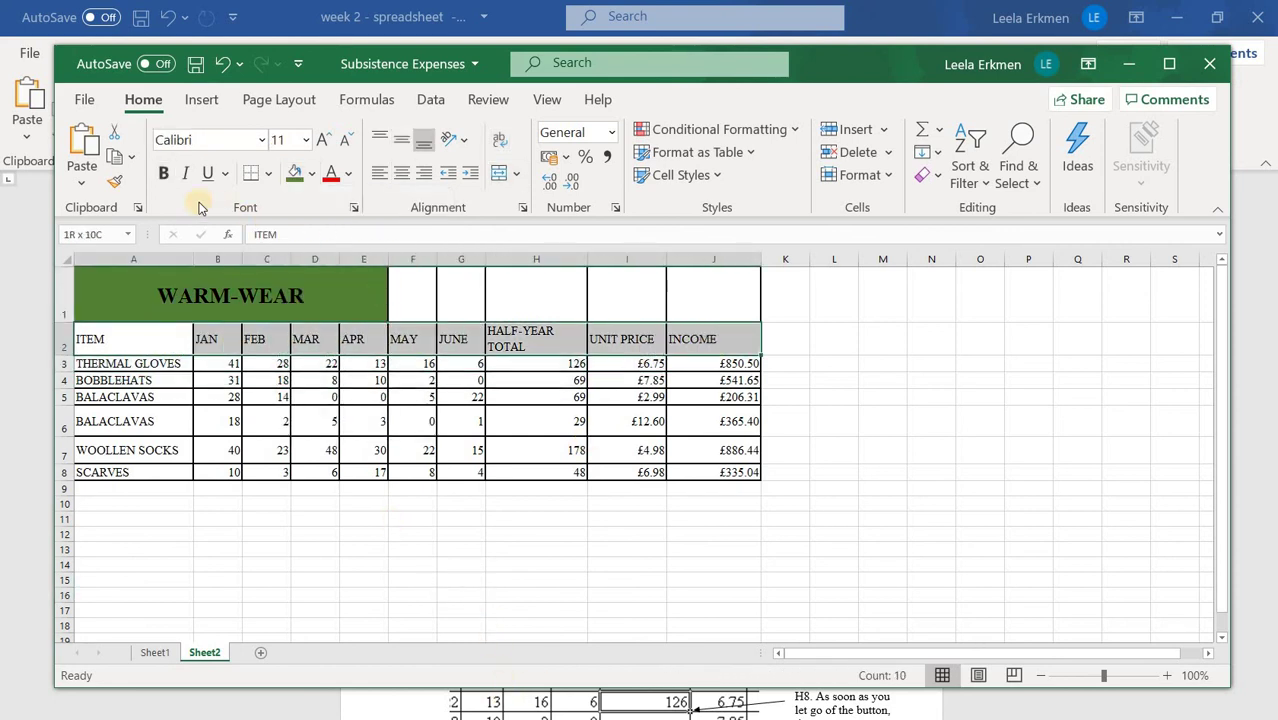
click(163, 173)
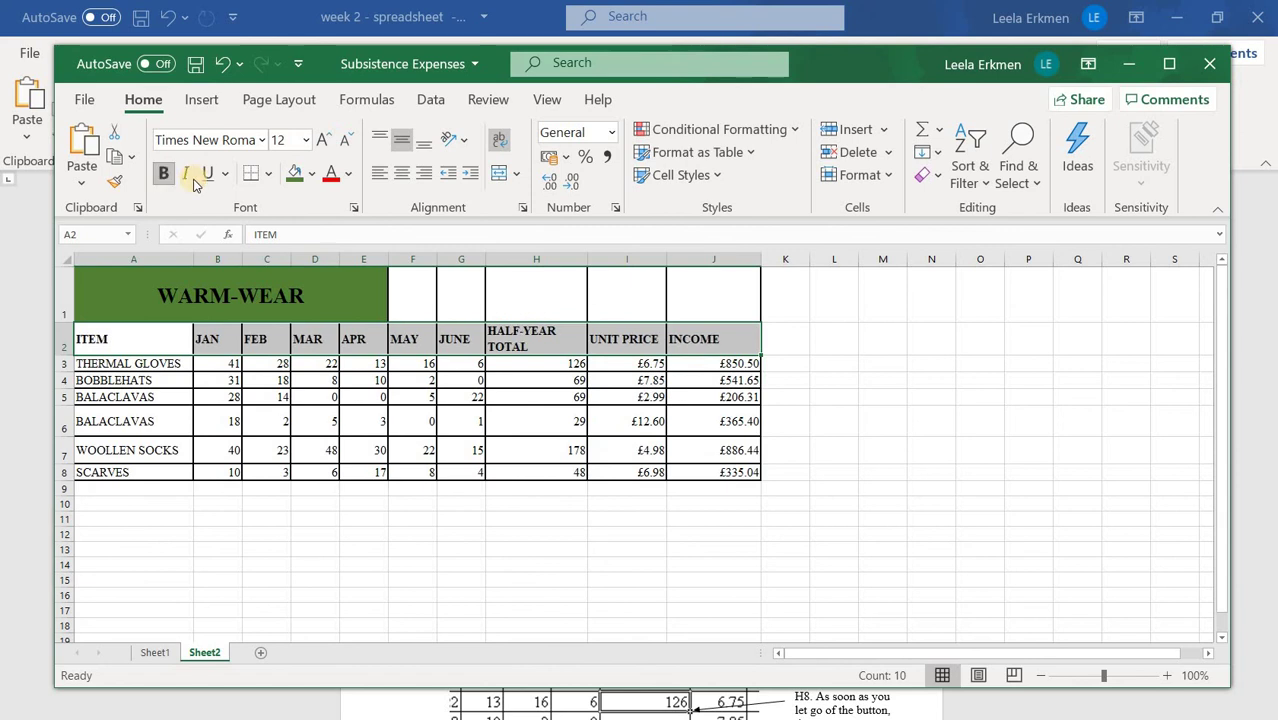
click(312, 174)
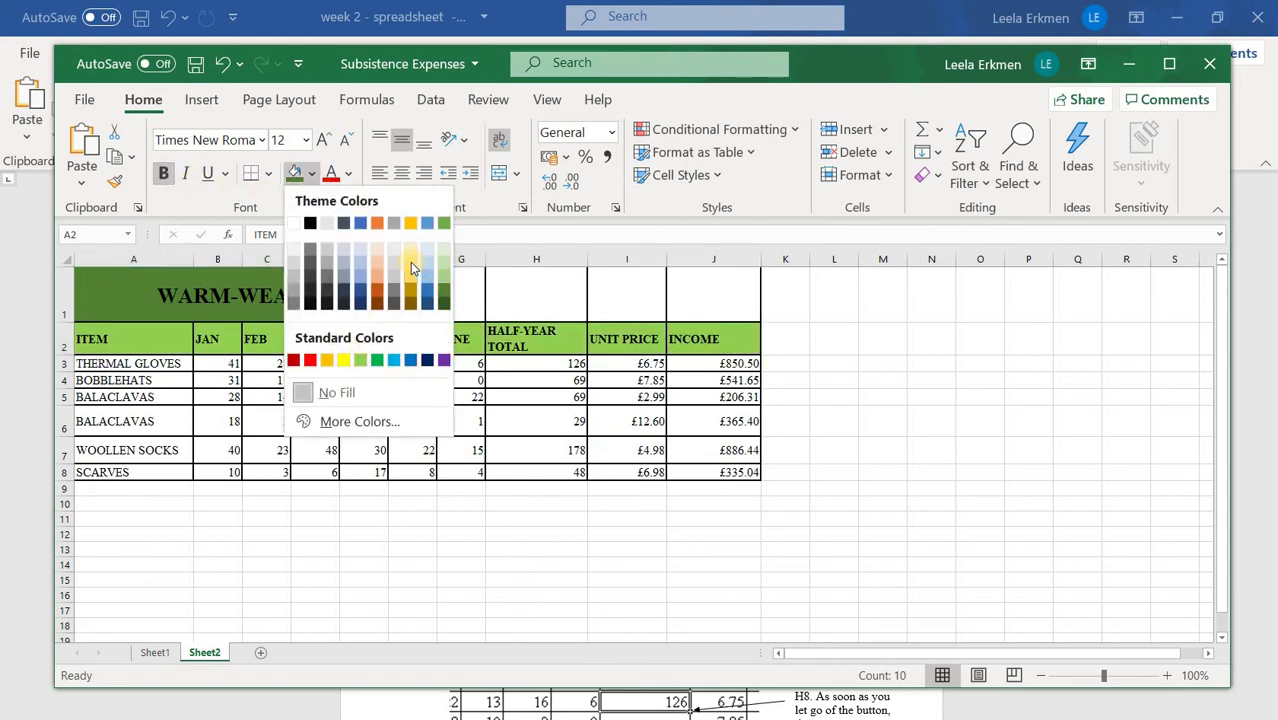
click(416, 546)
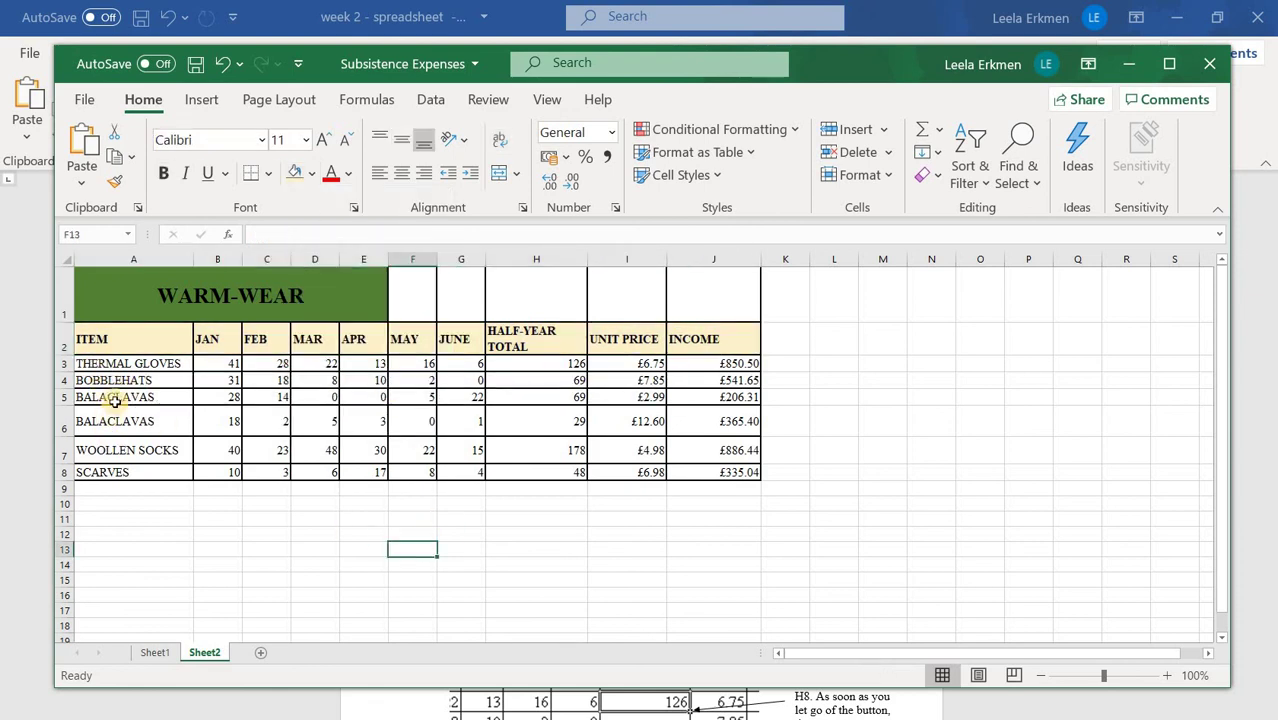
Step: Set the height of row 6 to 32
drag(101, 366, 719, 472)
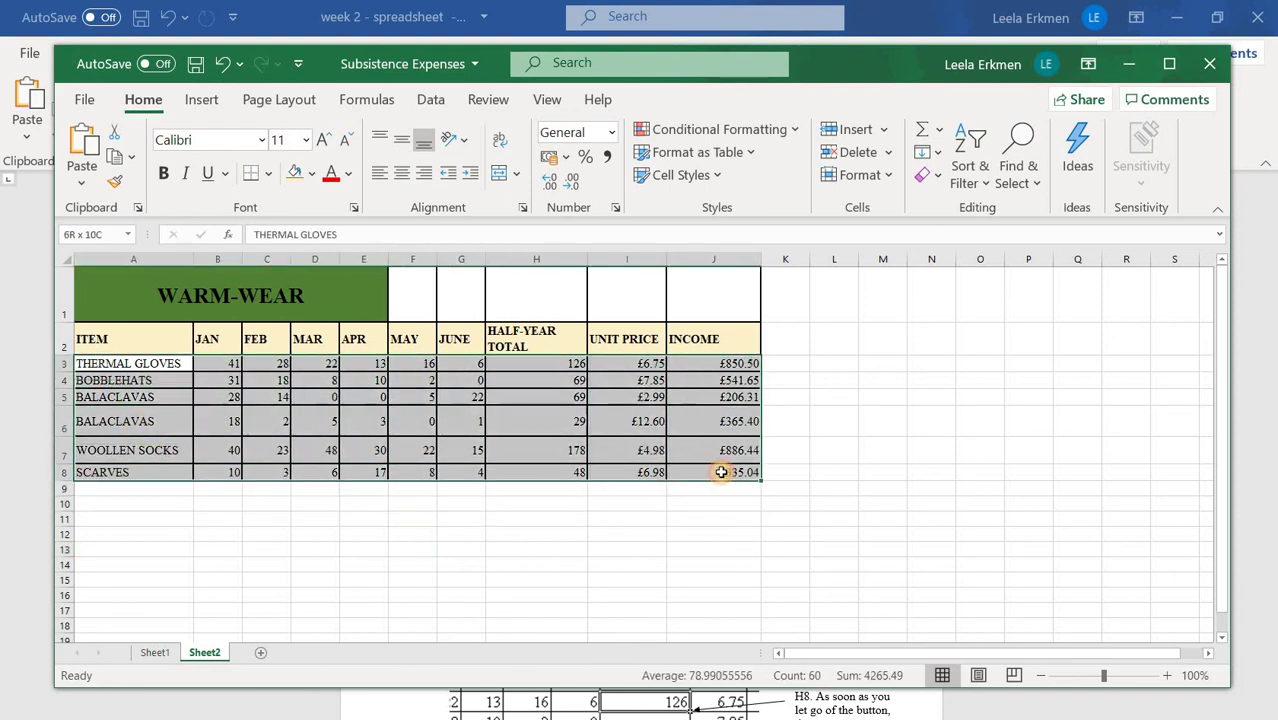
right_click(67, 425)
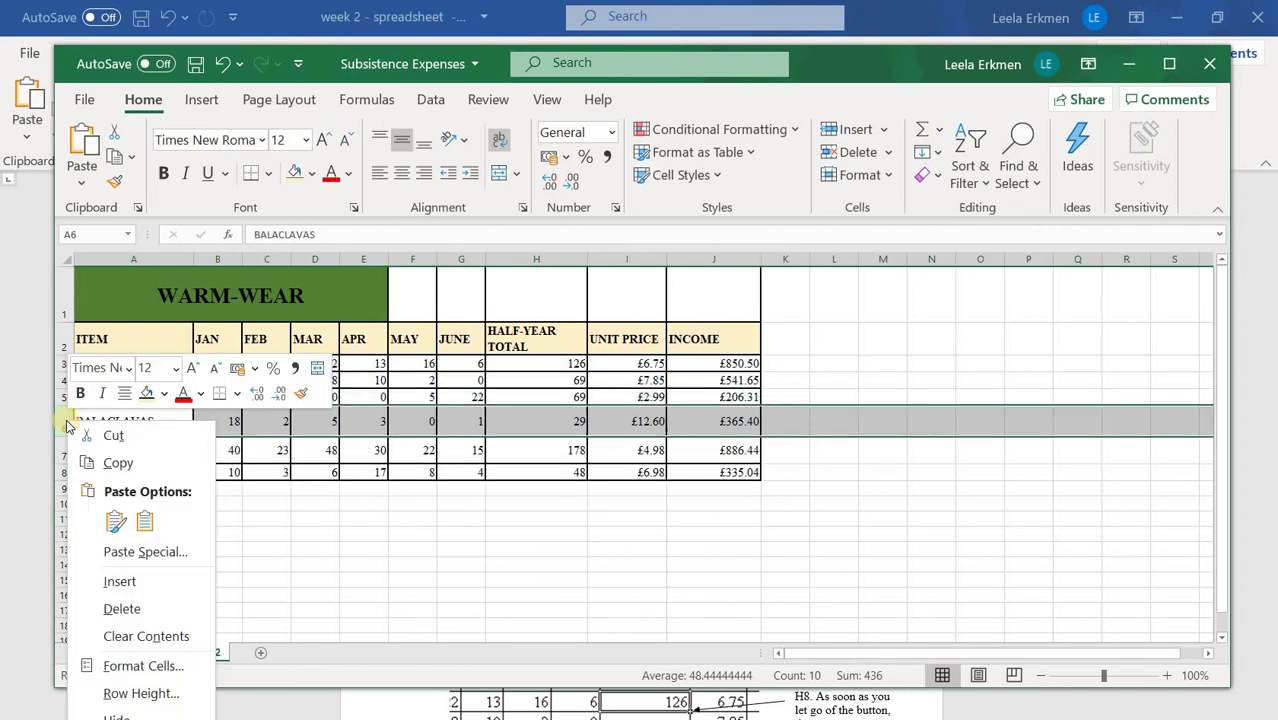
click(139, 694)
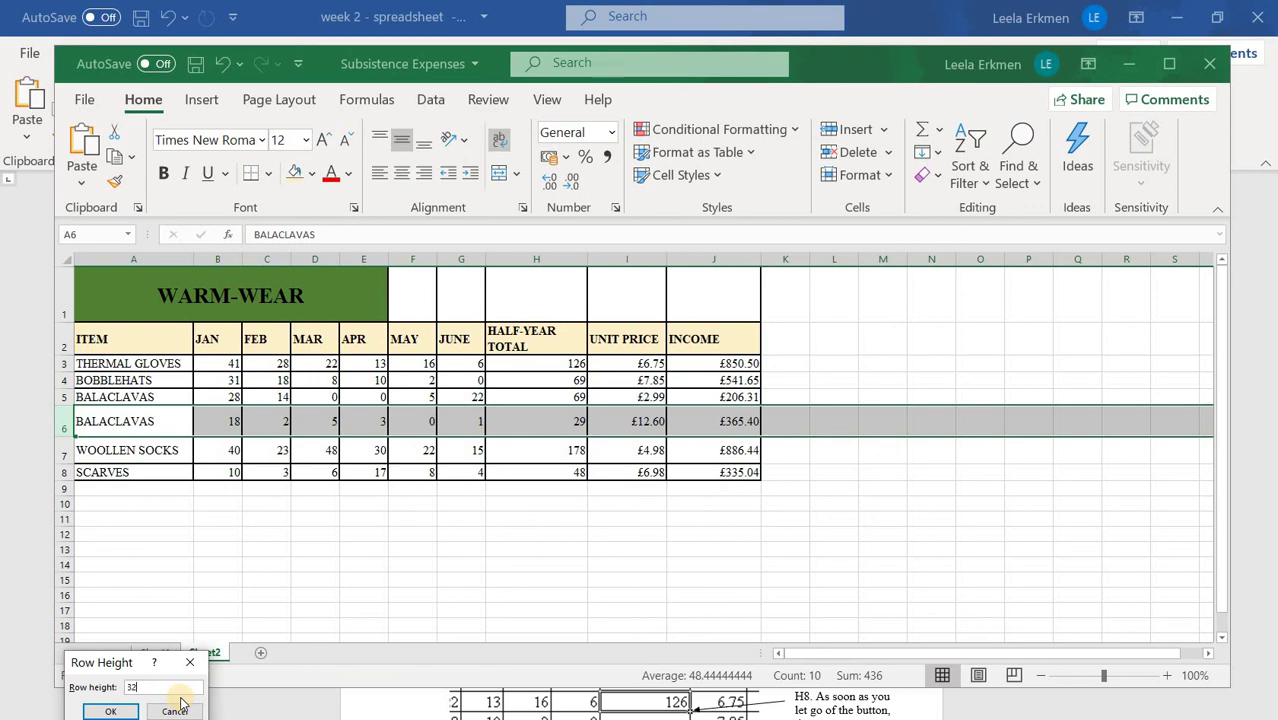
click(118, 711)
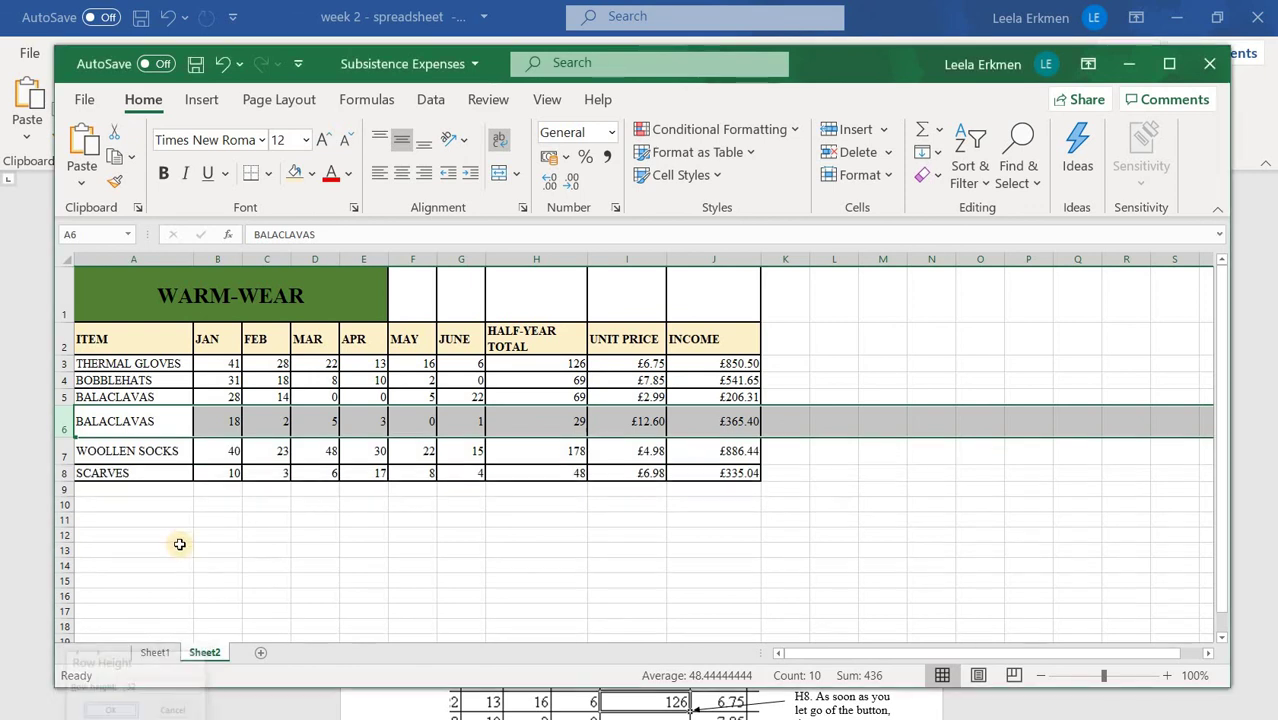
click(118, 550)
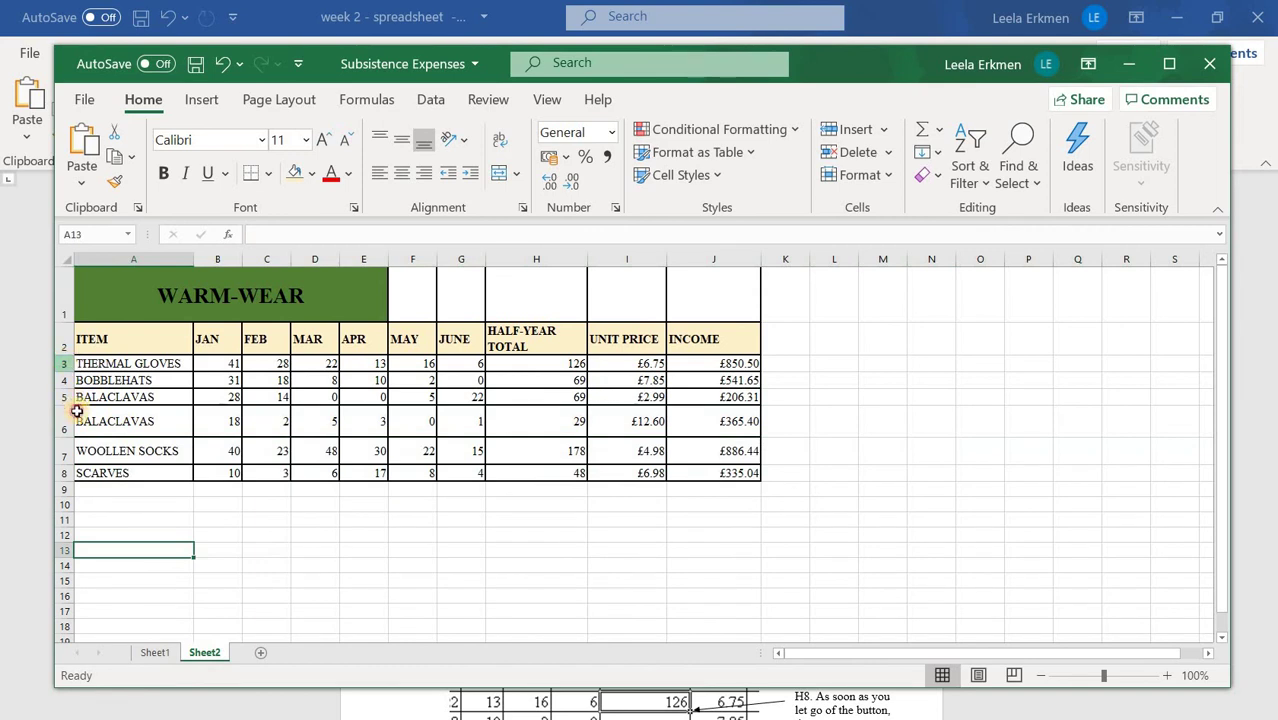
Step: Set the height of rows 3 to 9 to 32
drag(64, 364, 60, 466)
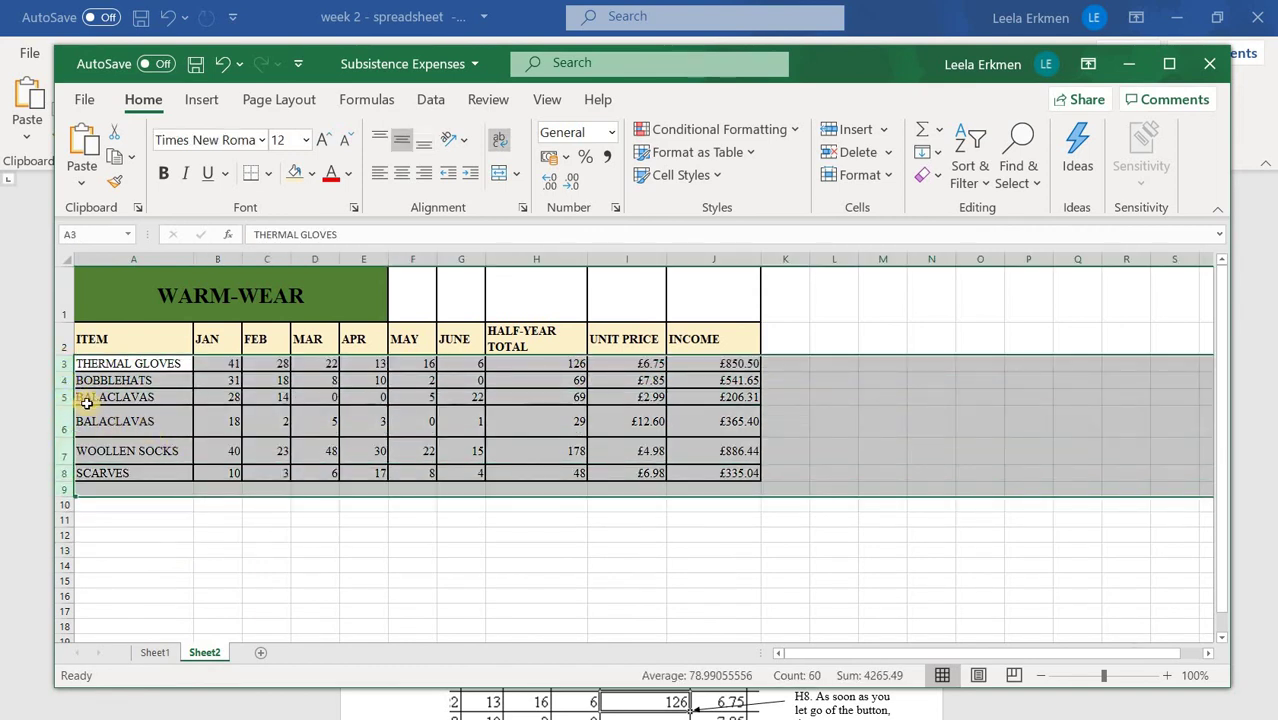
right_click(92, 398)
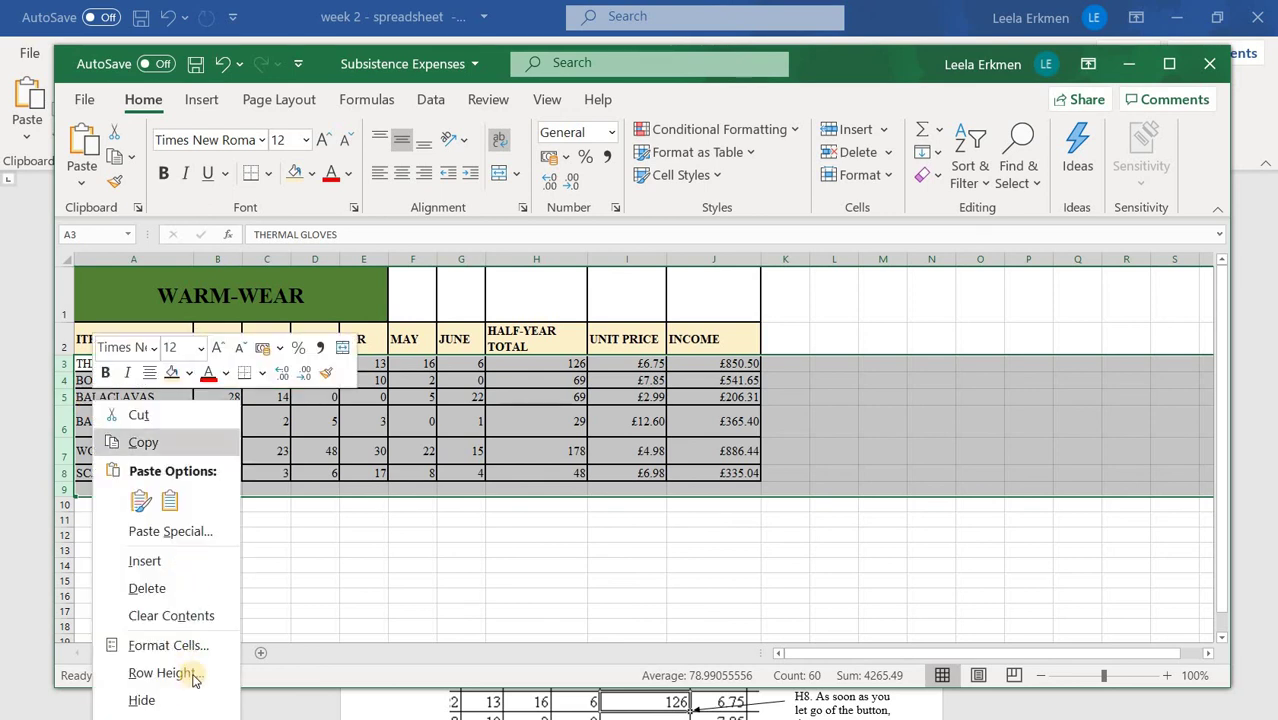
click(202, 671)
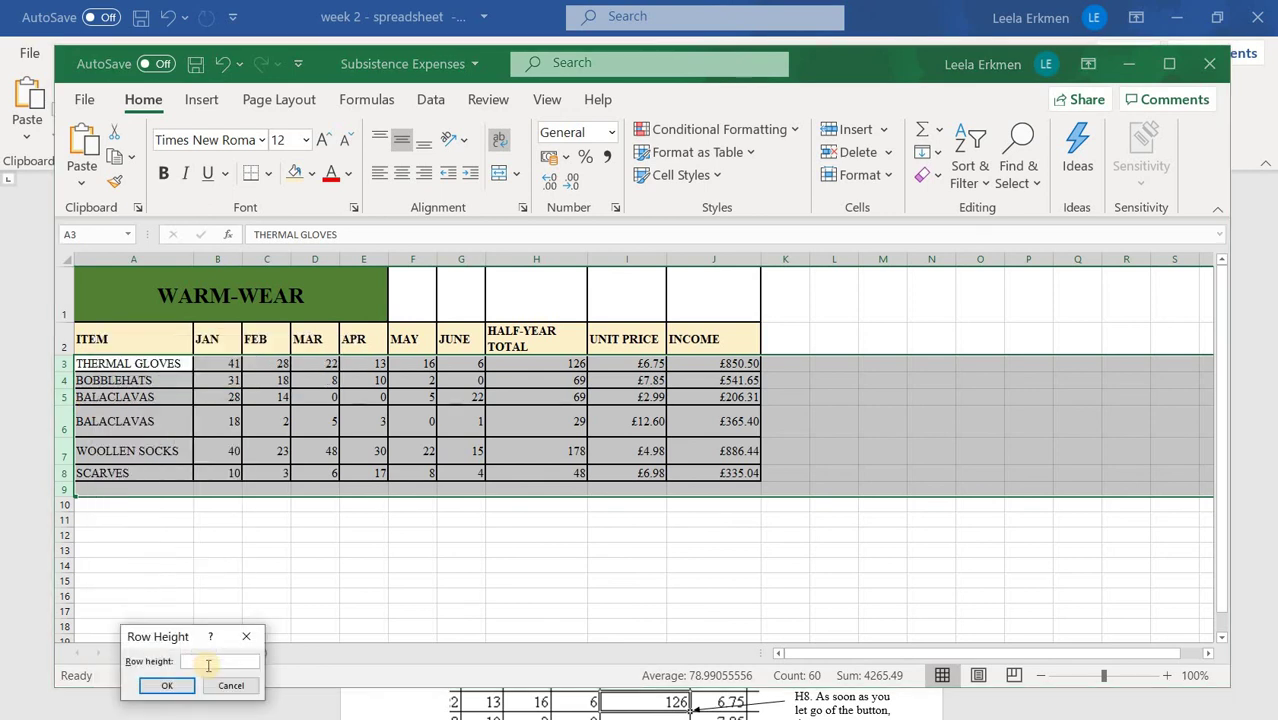
text(32)
click(167, 686)
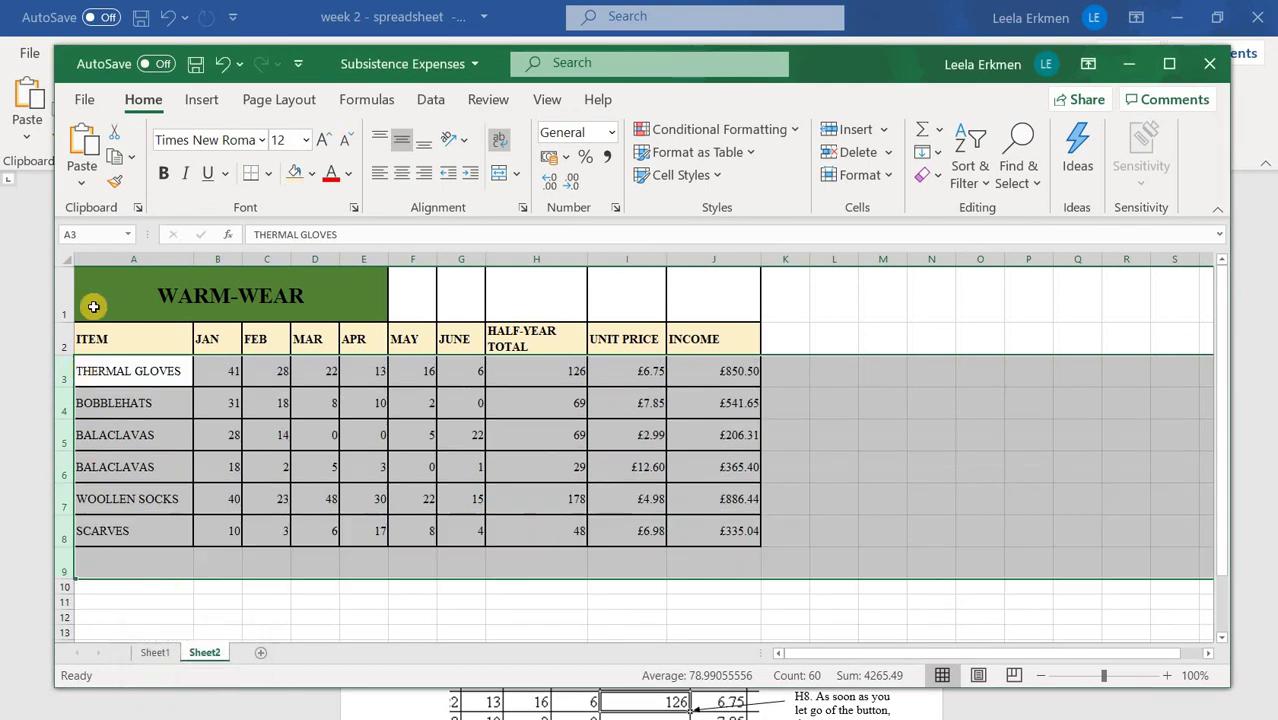
click(164, 601)
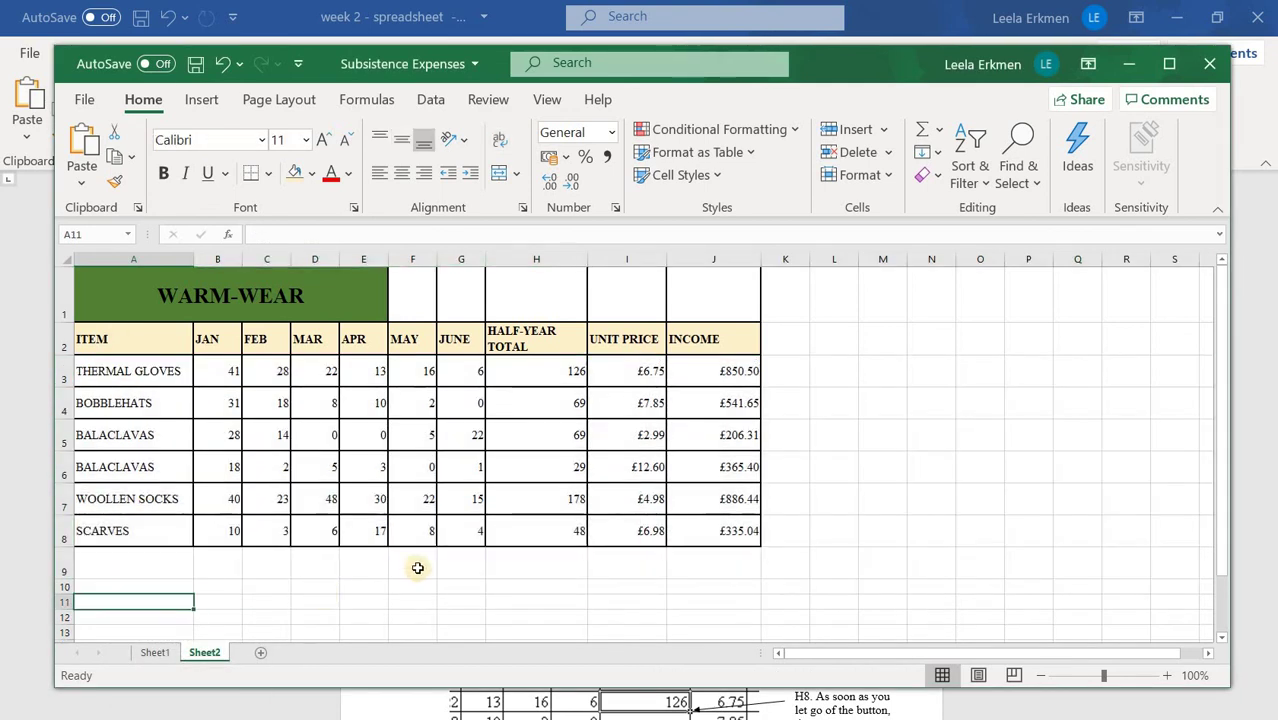
drag(435, 593, 438, 594)
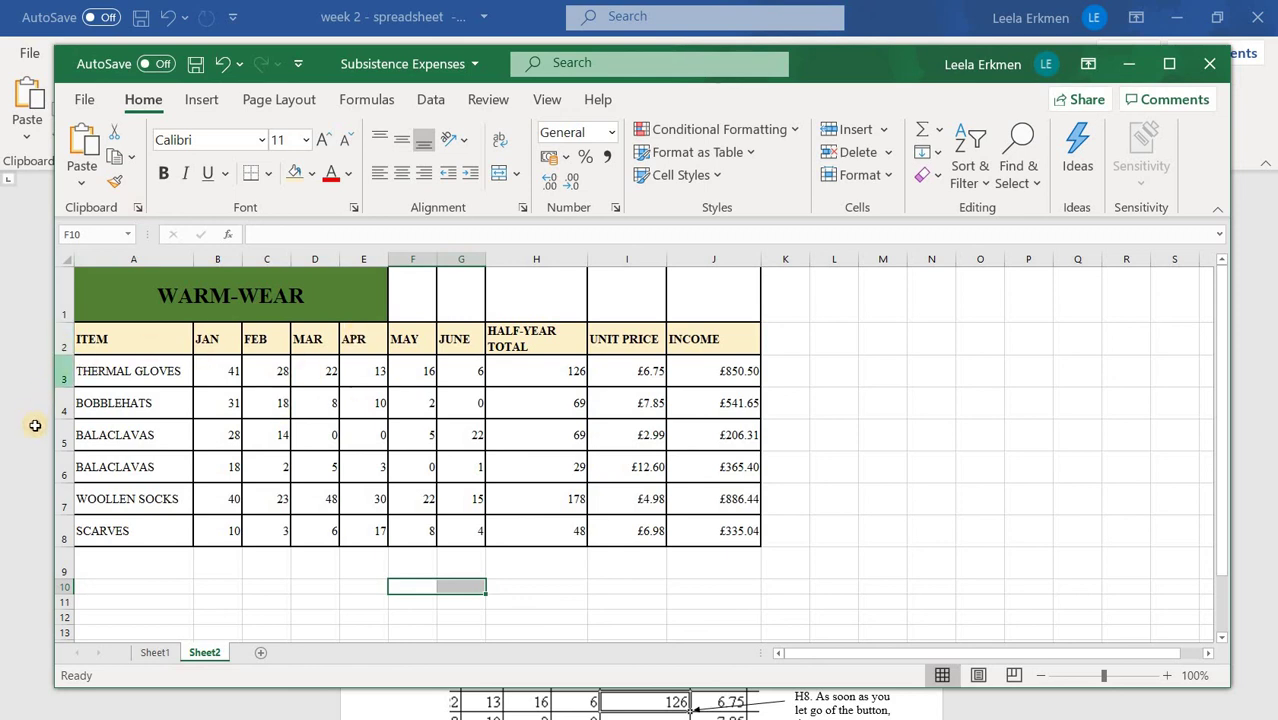
drag(56, 372, 55, 535)
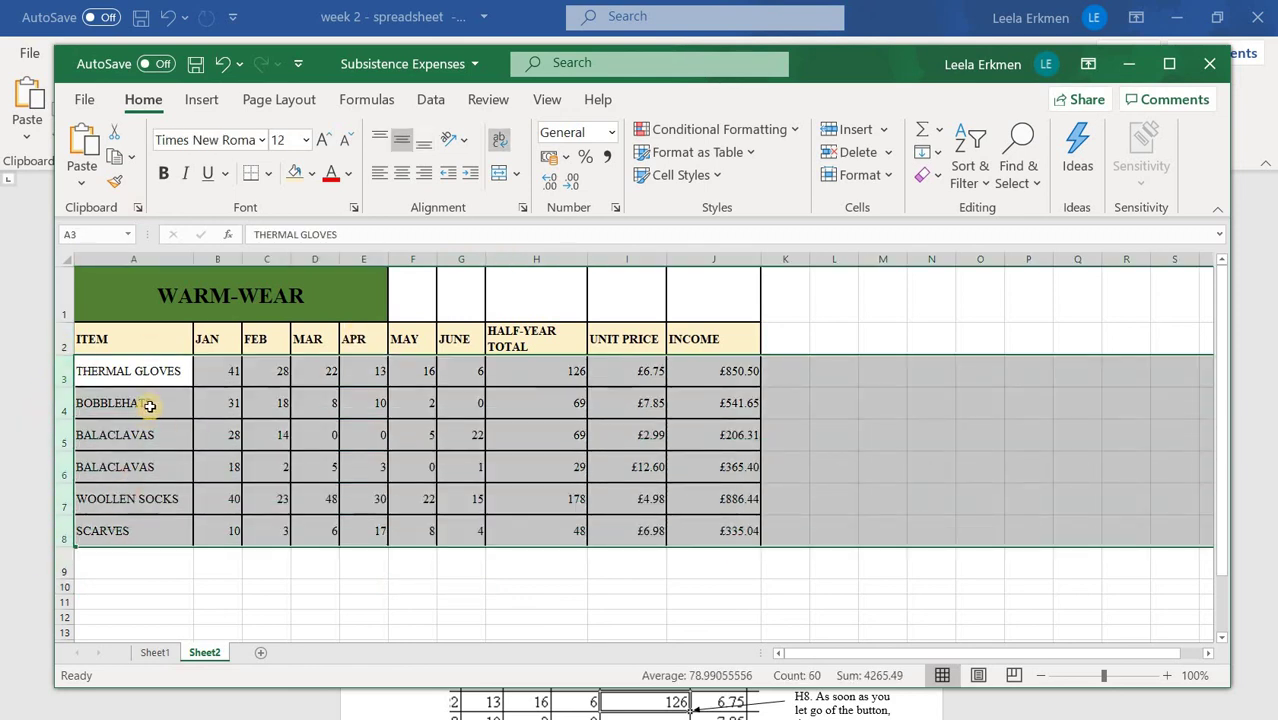
right_click(150, 408)
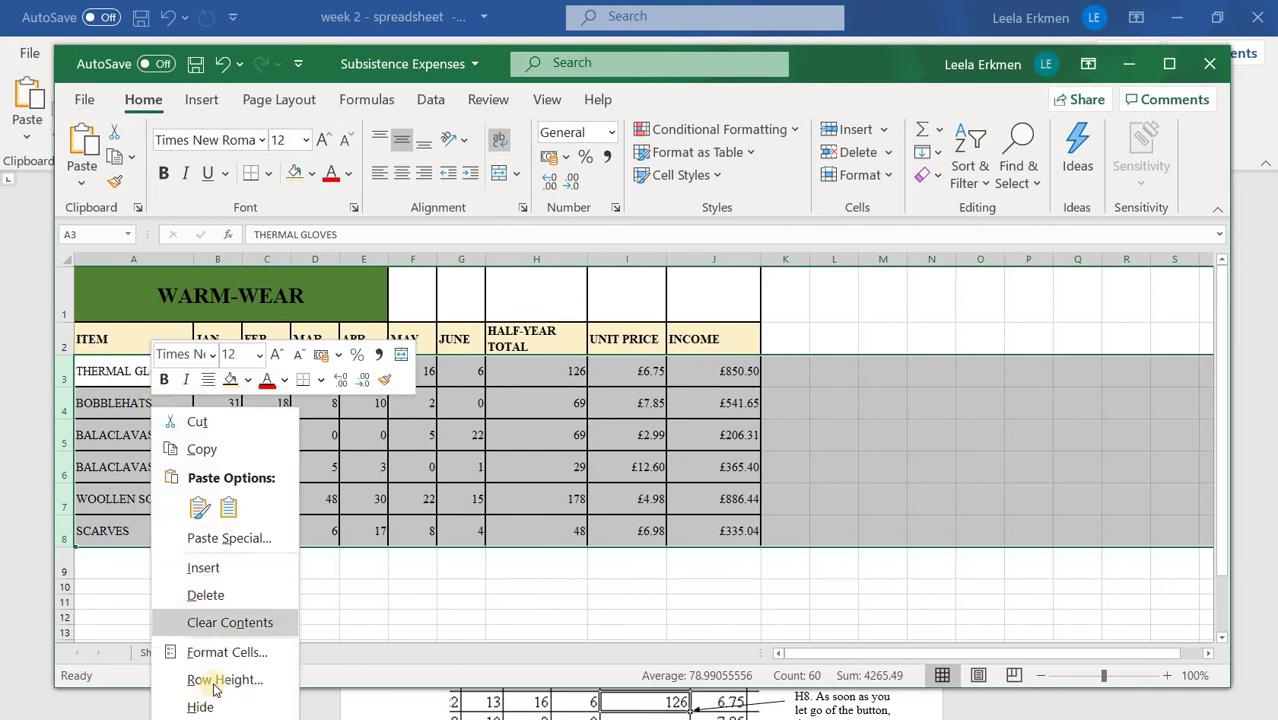
click(742, 594)
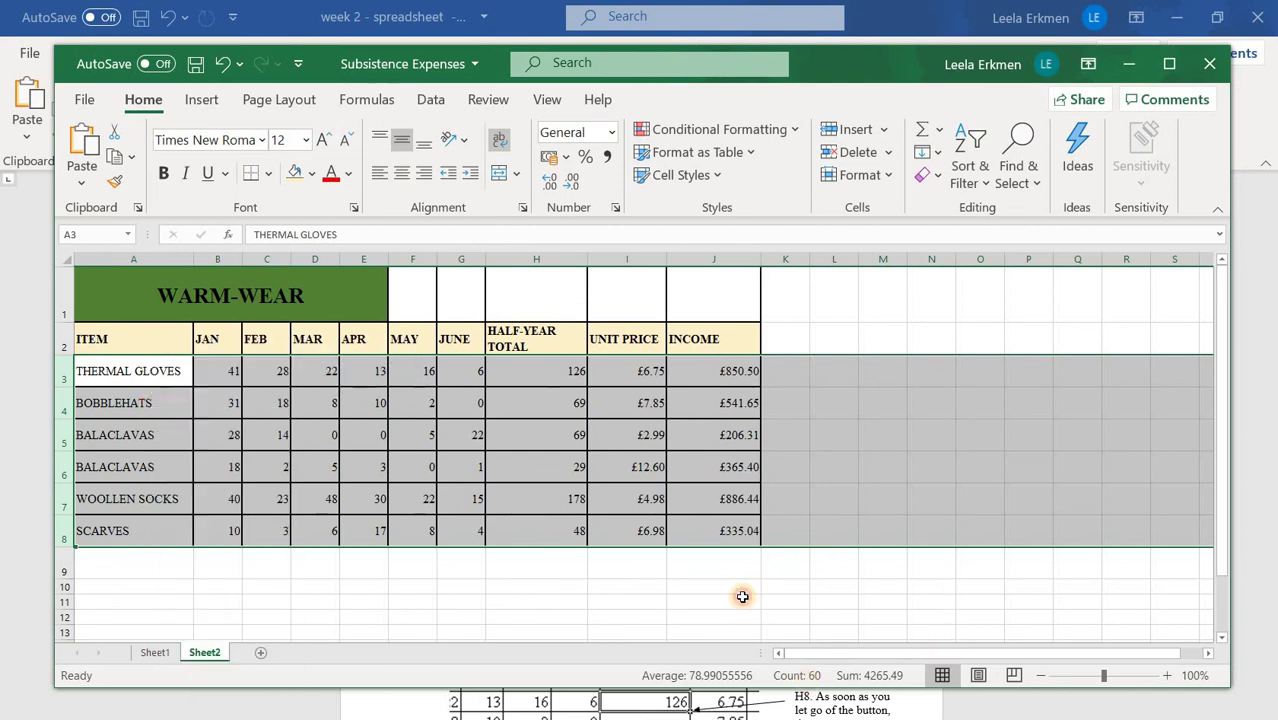
click(745, 598)
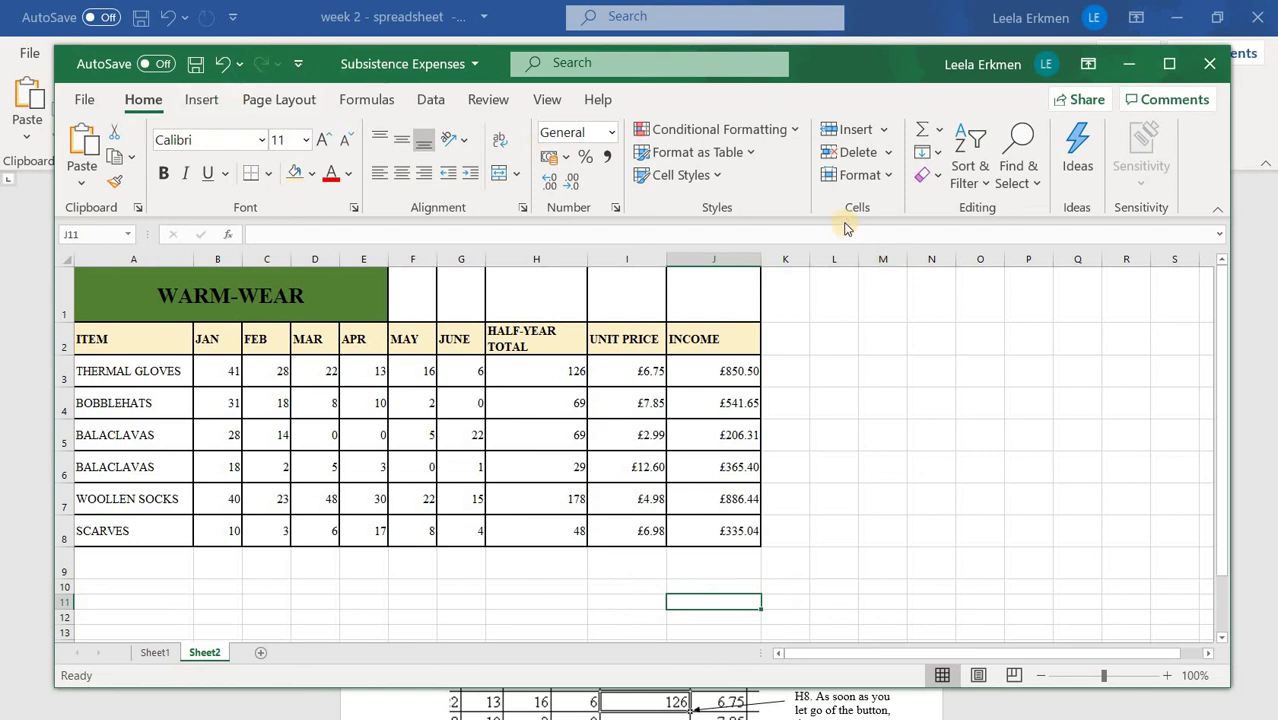
Step: Add a page header with the author's first name in the centre section and return the sheet to Normal view
click(203, 101)
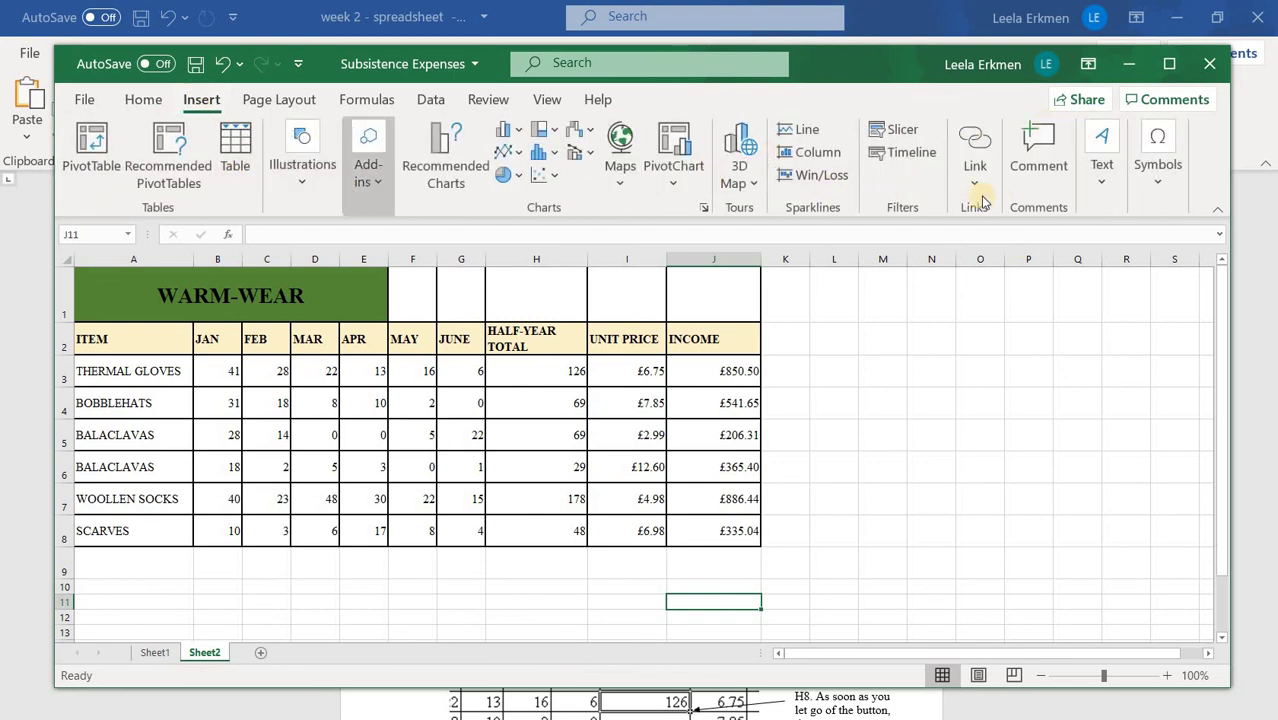
click(1104, 150)
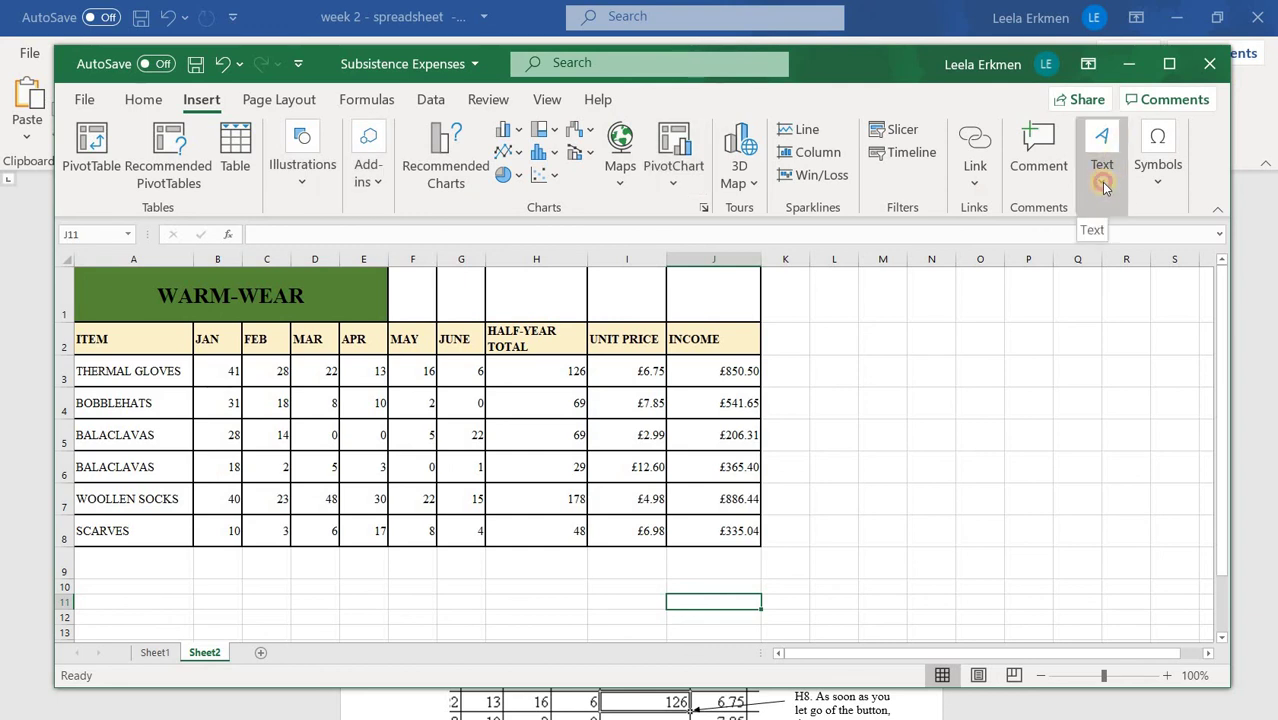
click(1082, 262)
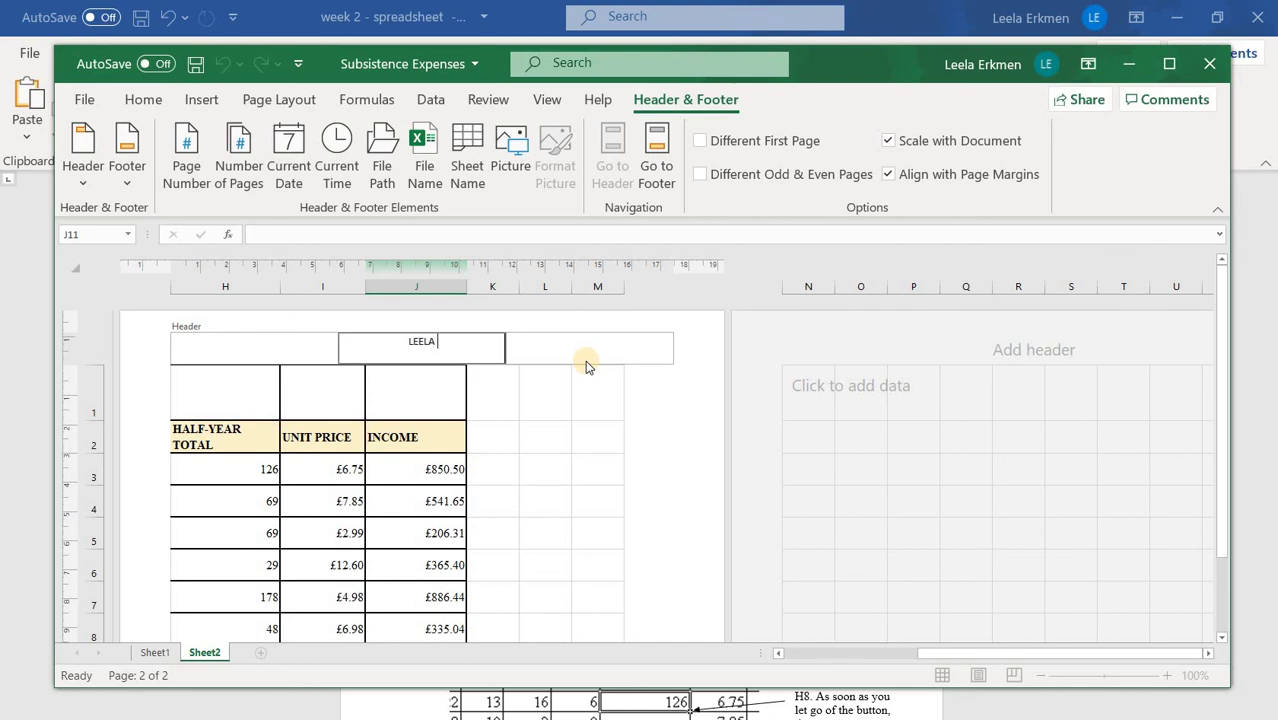
click(533, 519)
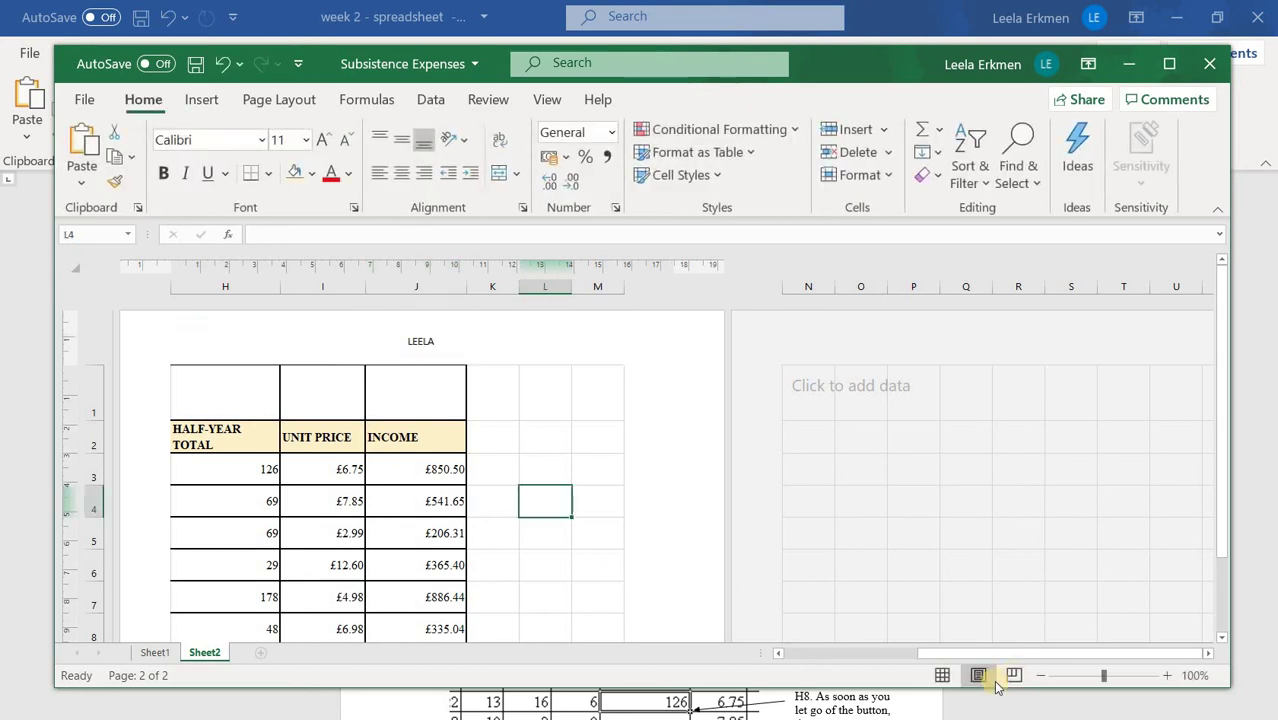
click(943, 677)
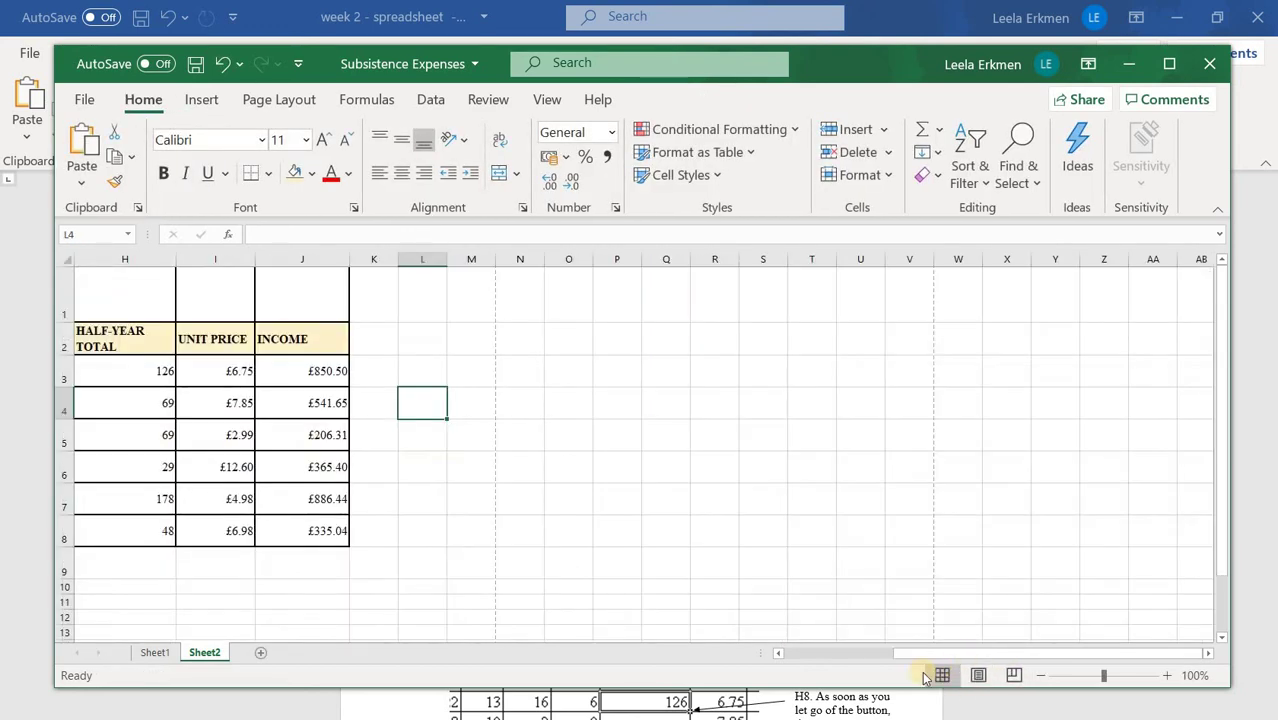
click(978, 676)
click(943, 677)
drag(850, 652, 487, 652)
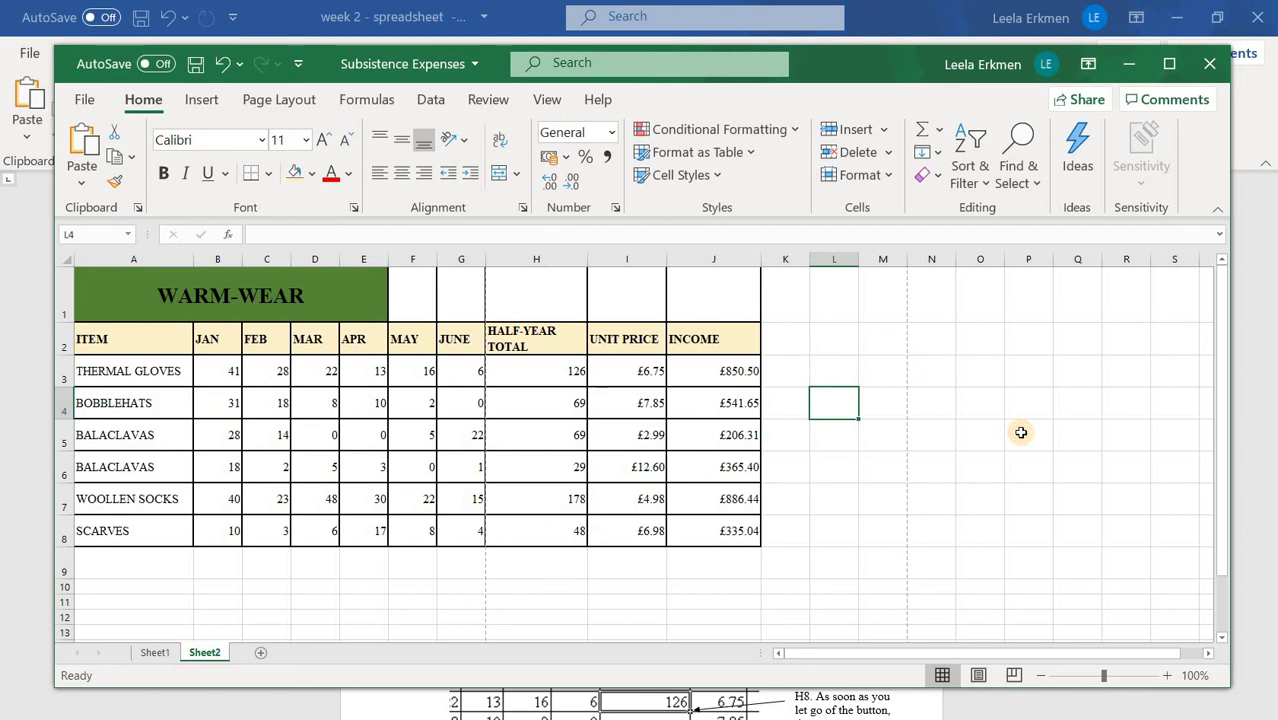
Step: Change the sheet's print orientation to landscape and return to the worksheet
click(84, 99)
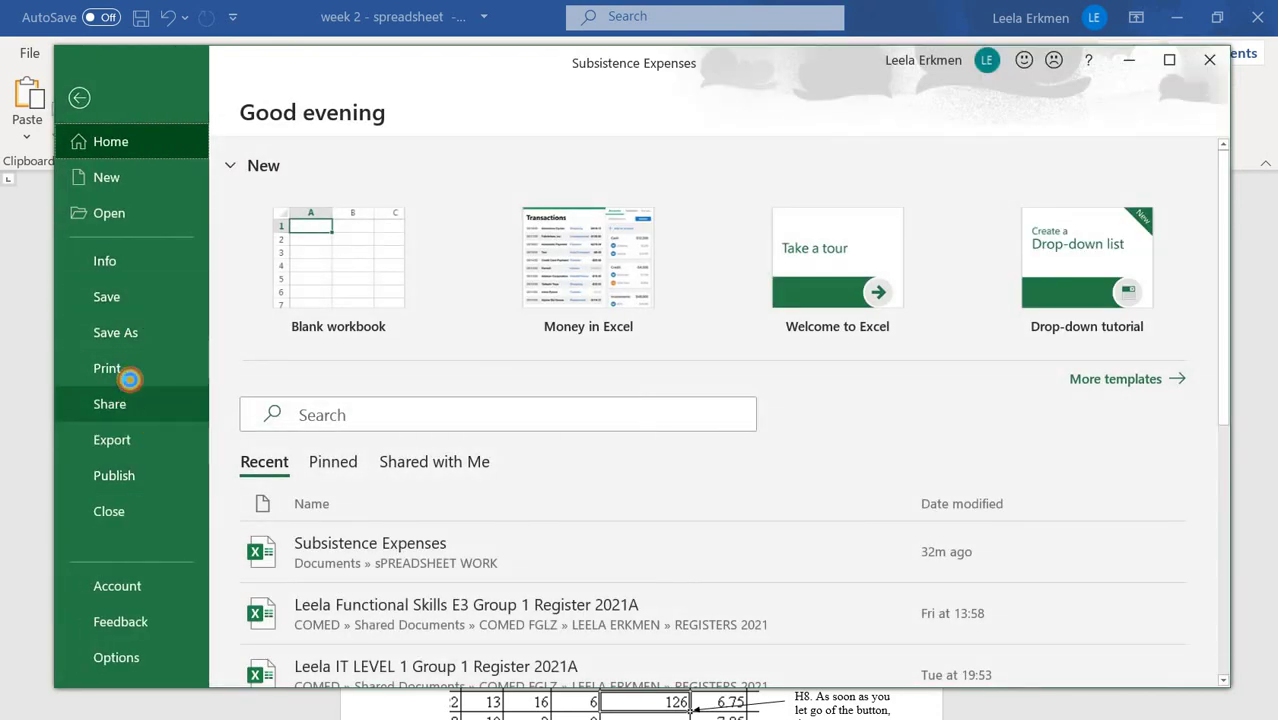
click(129, 379)
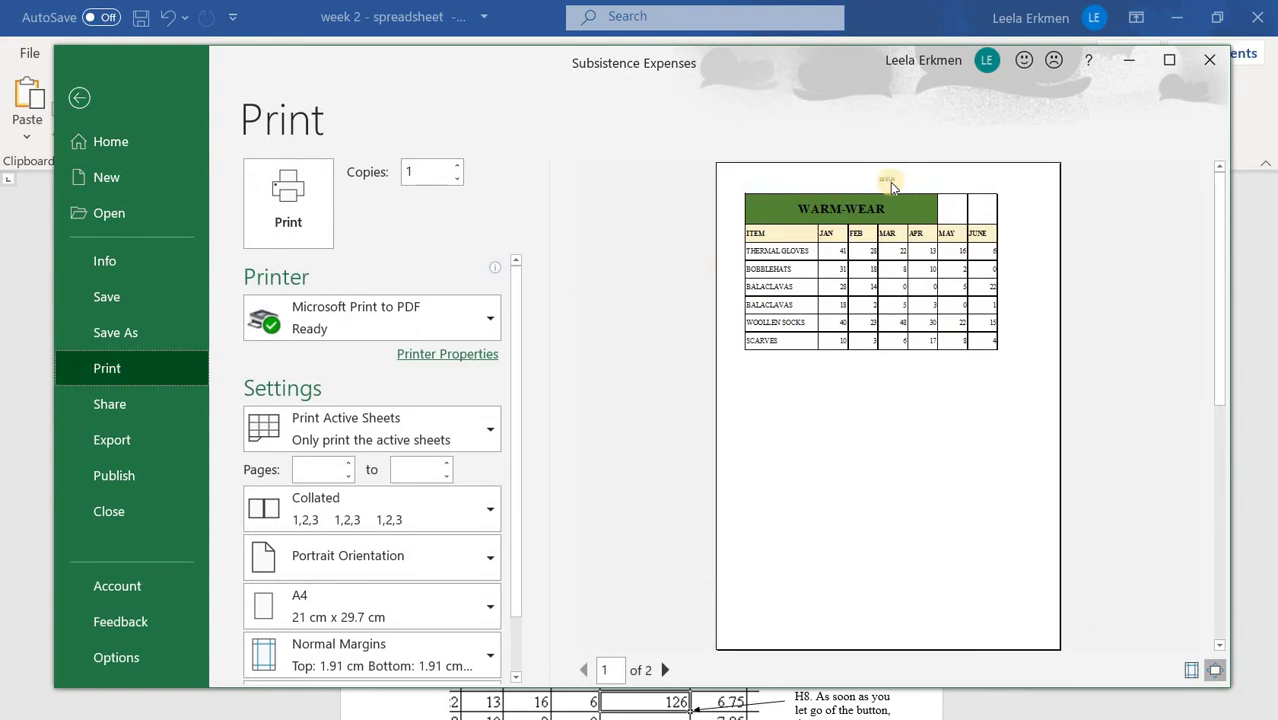
click(446, 564)
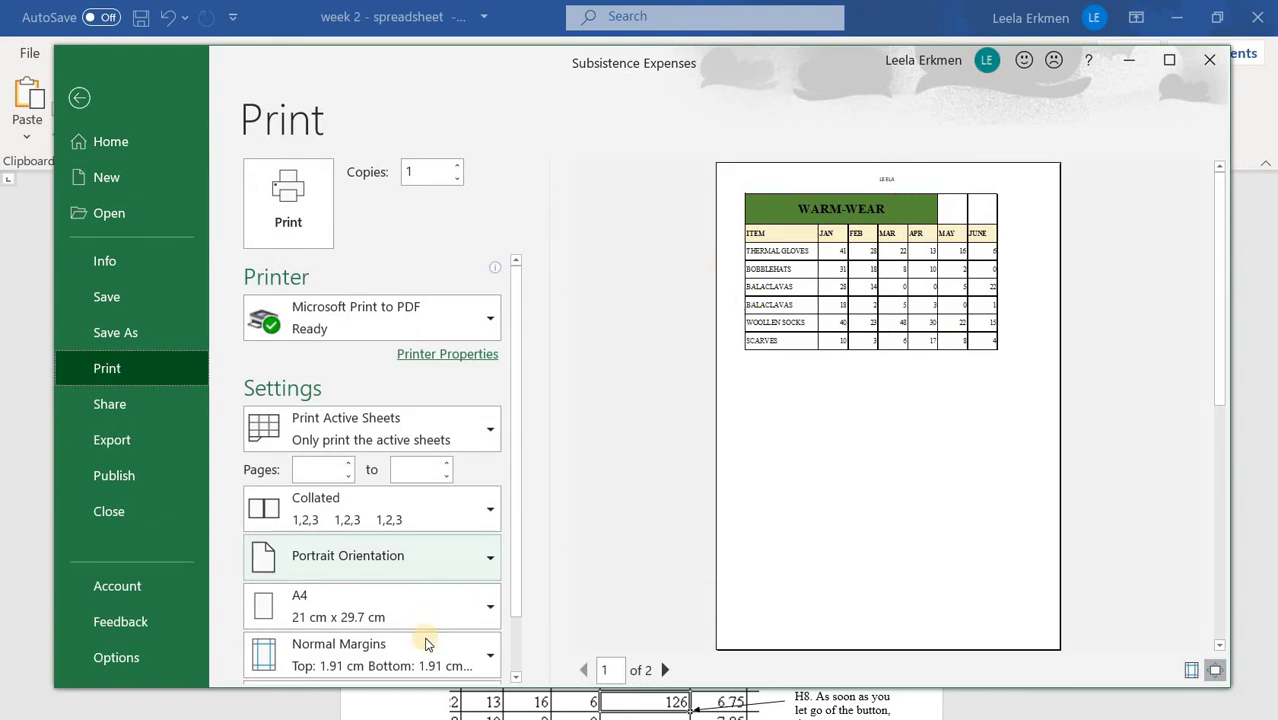
click(440, 648)
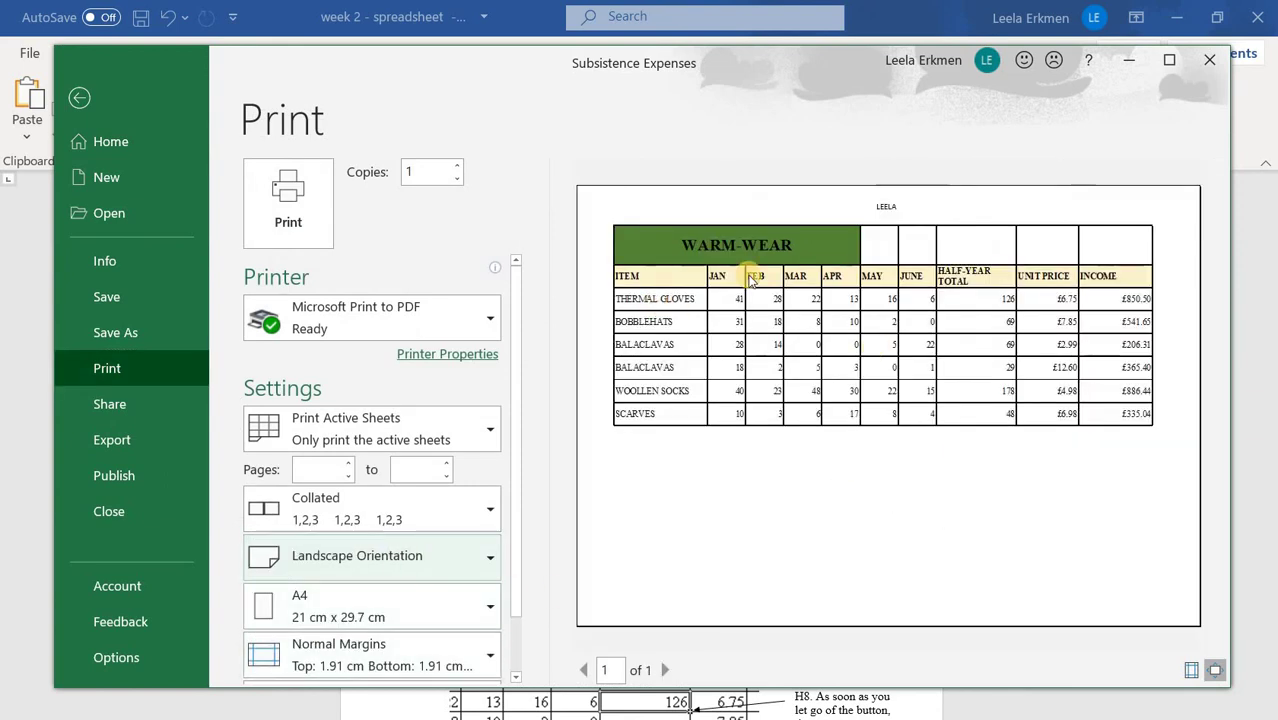
click(80, 100)
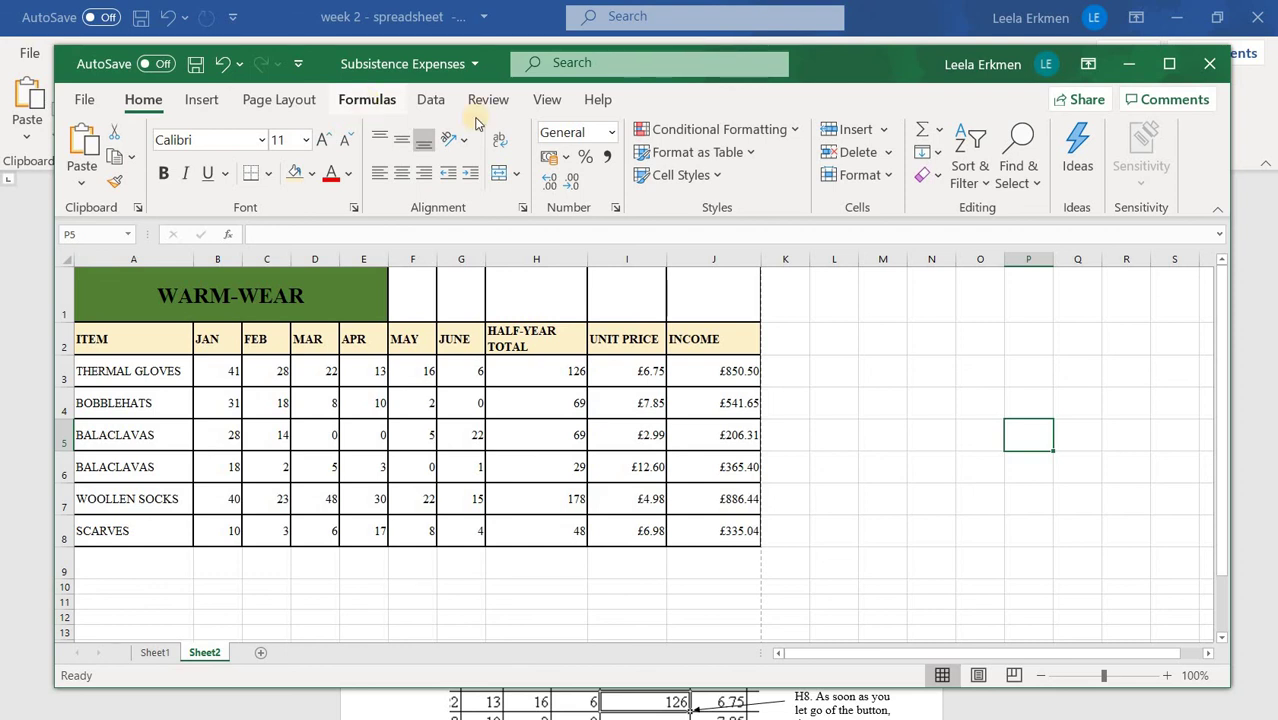
Step: Show the sheet's formulas instead of values and narrow columns A to J to suit their contents
click(911, 139)
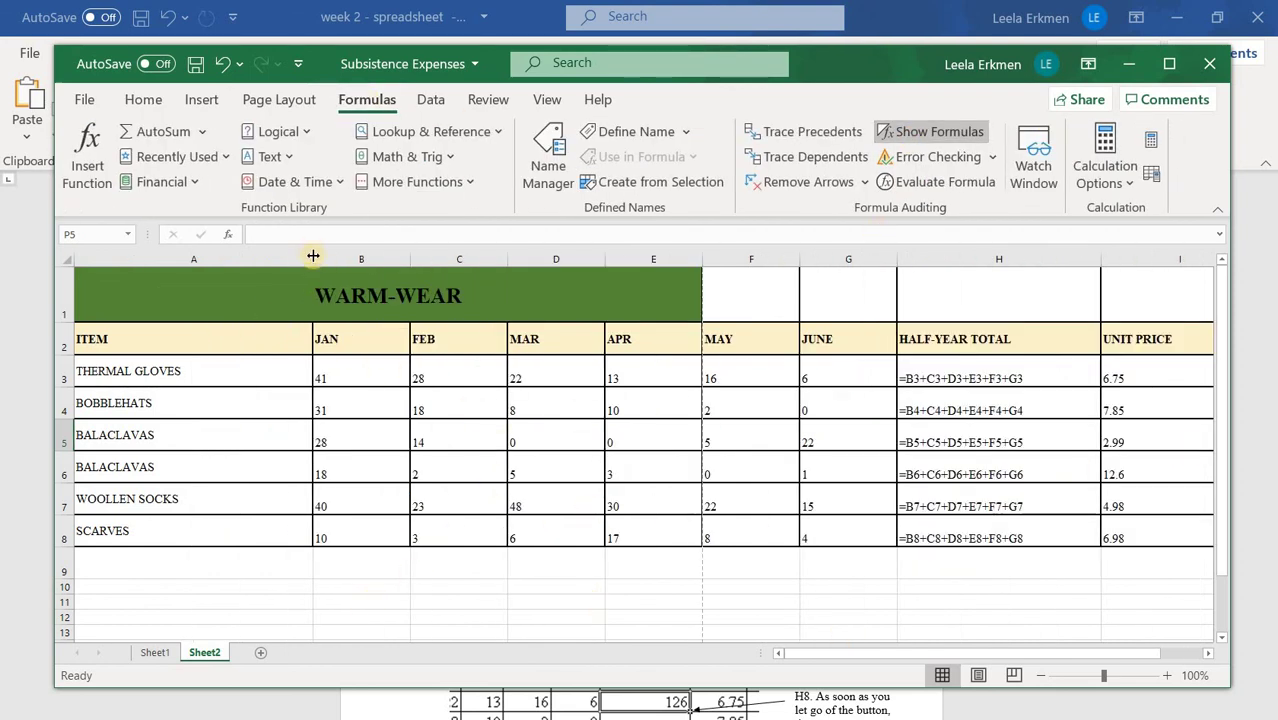
drag(228, 259, 226, 259)
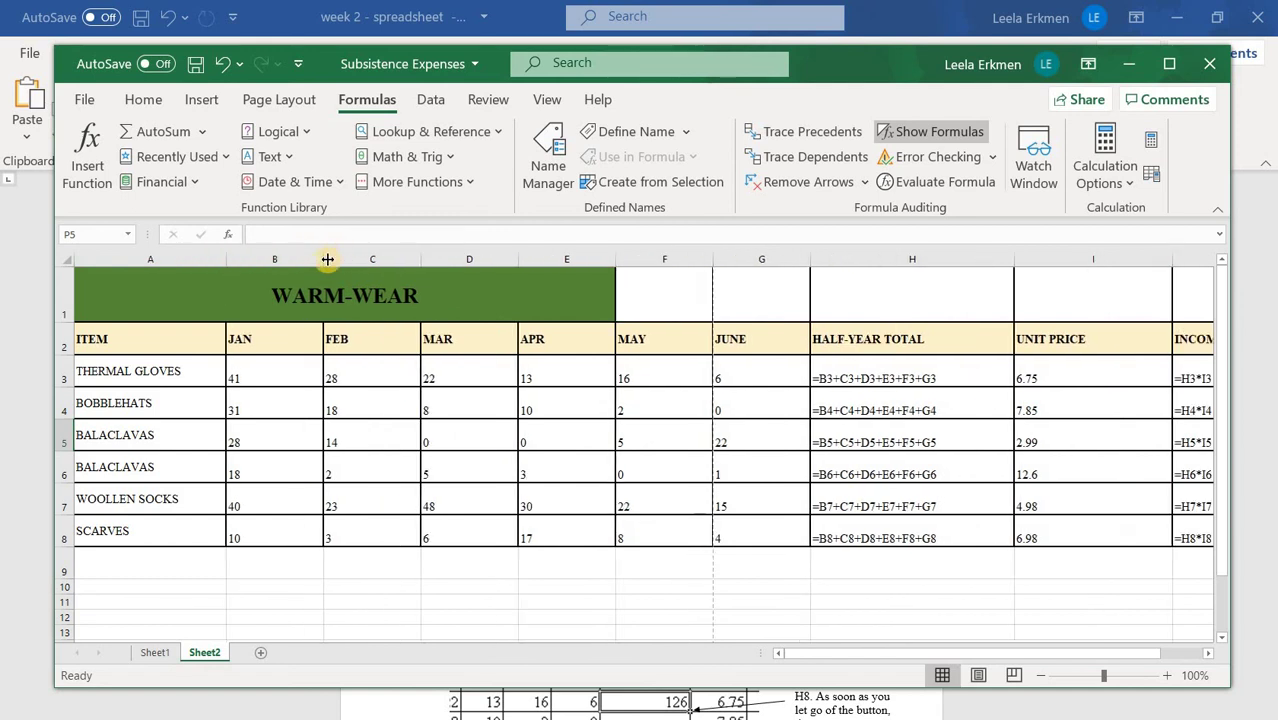
drag(323, 259, 287, 259)
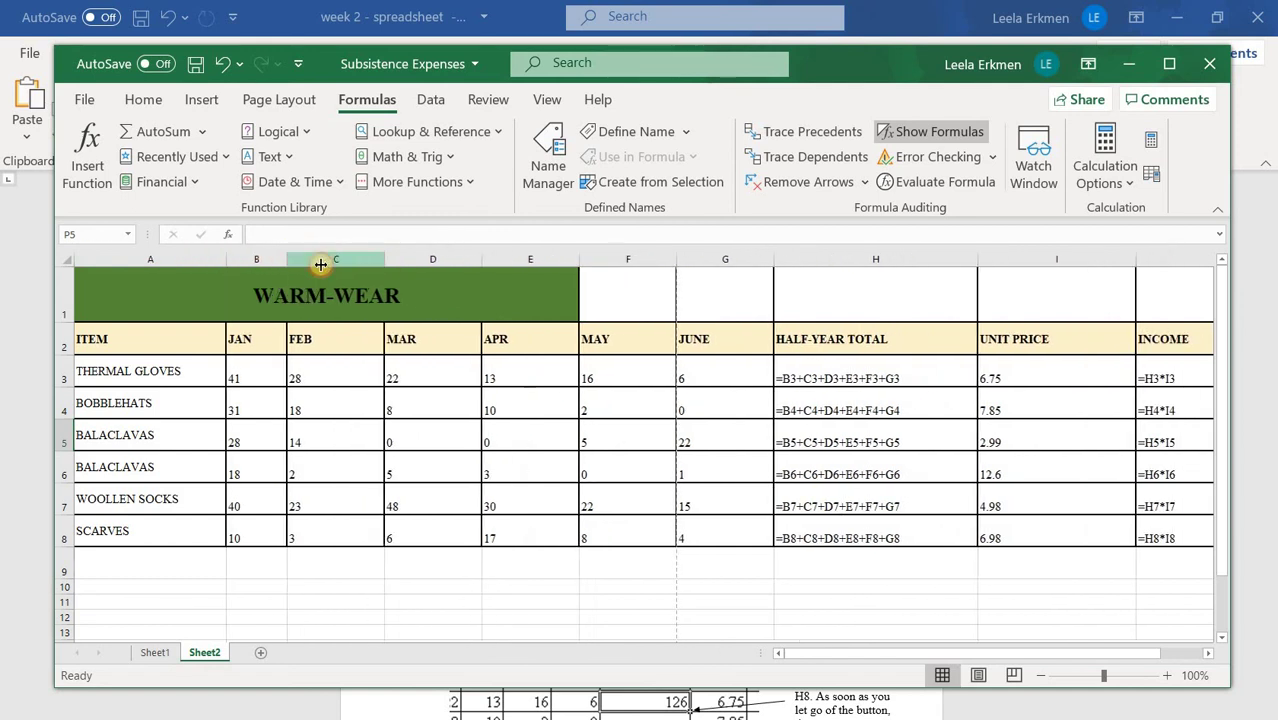
mouse_move(384, 259)
mouse_down()
mouse_move(330, 260)
mouse_move(398, 260)
mouse_up()
drag(494, 260, 452, 264)
drag(547, 267, 491, 267)
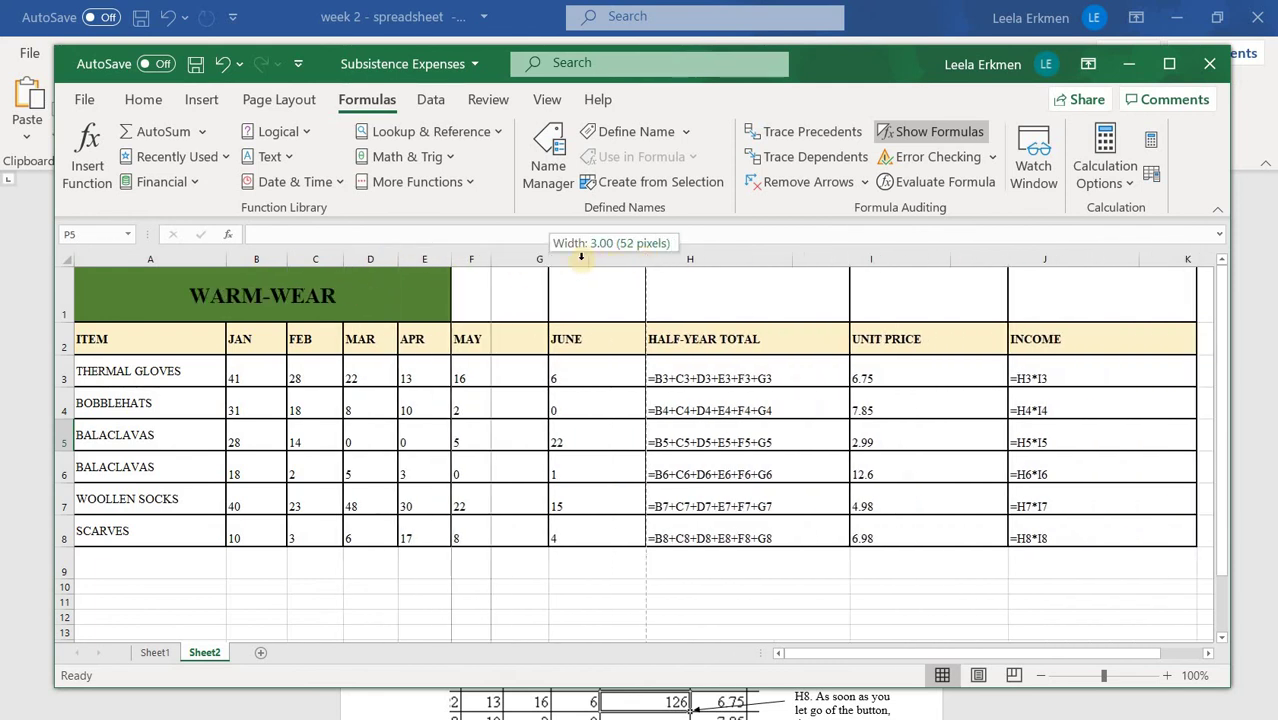
mouse_move(580, 258)
mouse_down()
mouse_move(590, 263)
mouse_move(551, 263)
mouse_move(579, 265)
mouse_up()
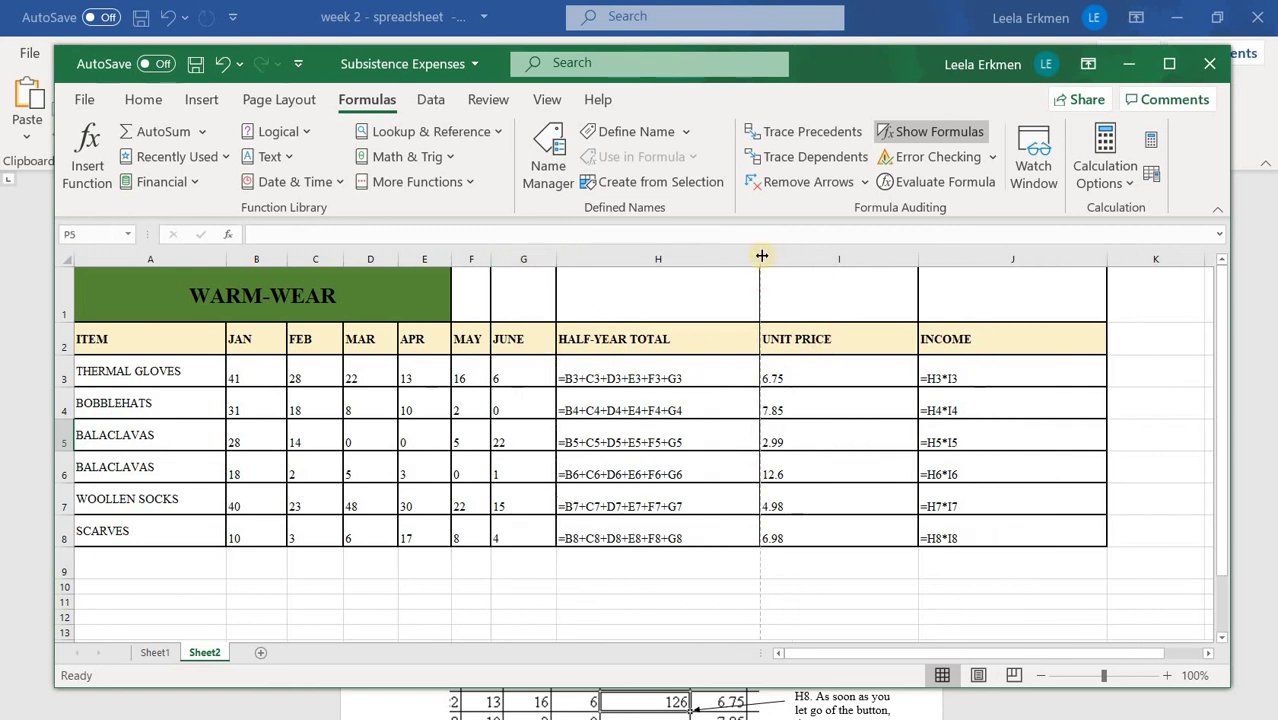
drag(729, 254, 716, 259)
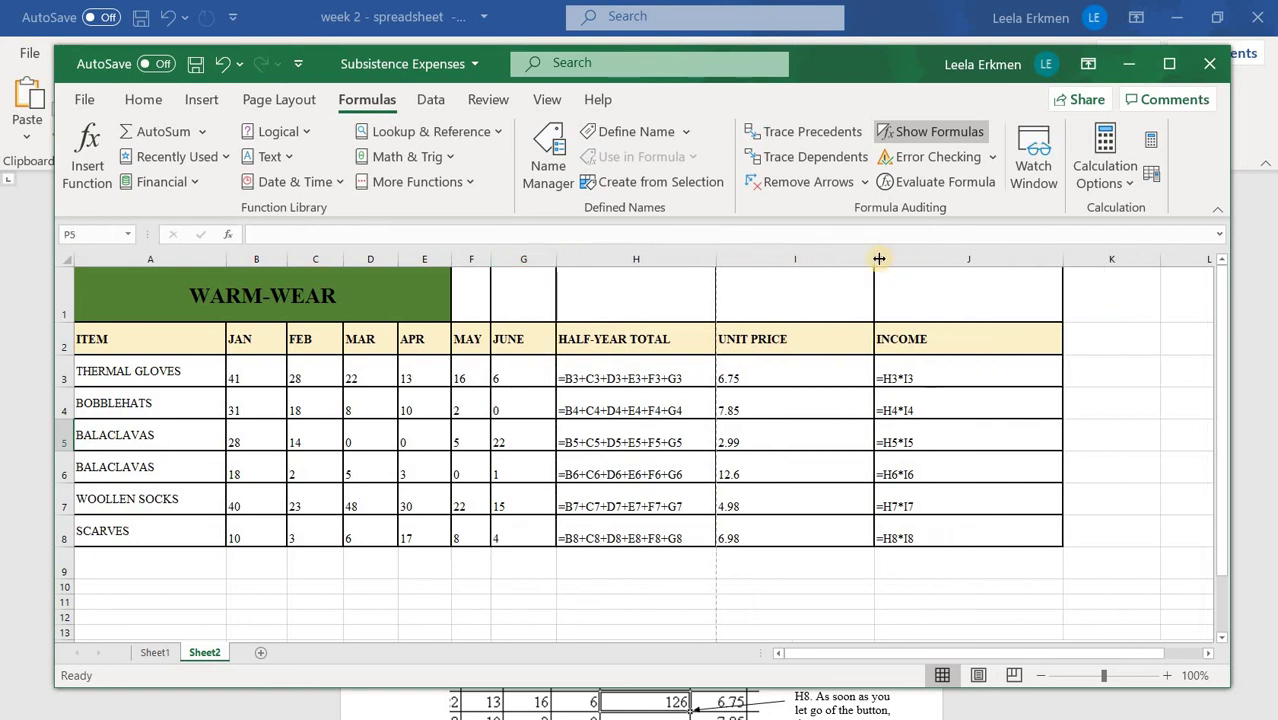
drag(837, 256, 822, 258)
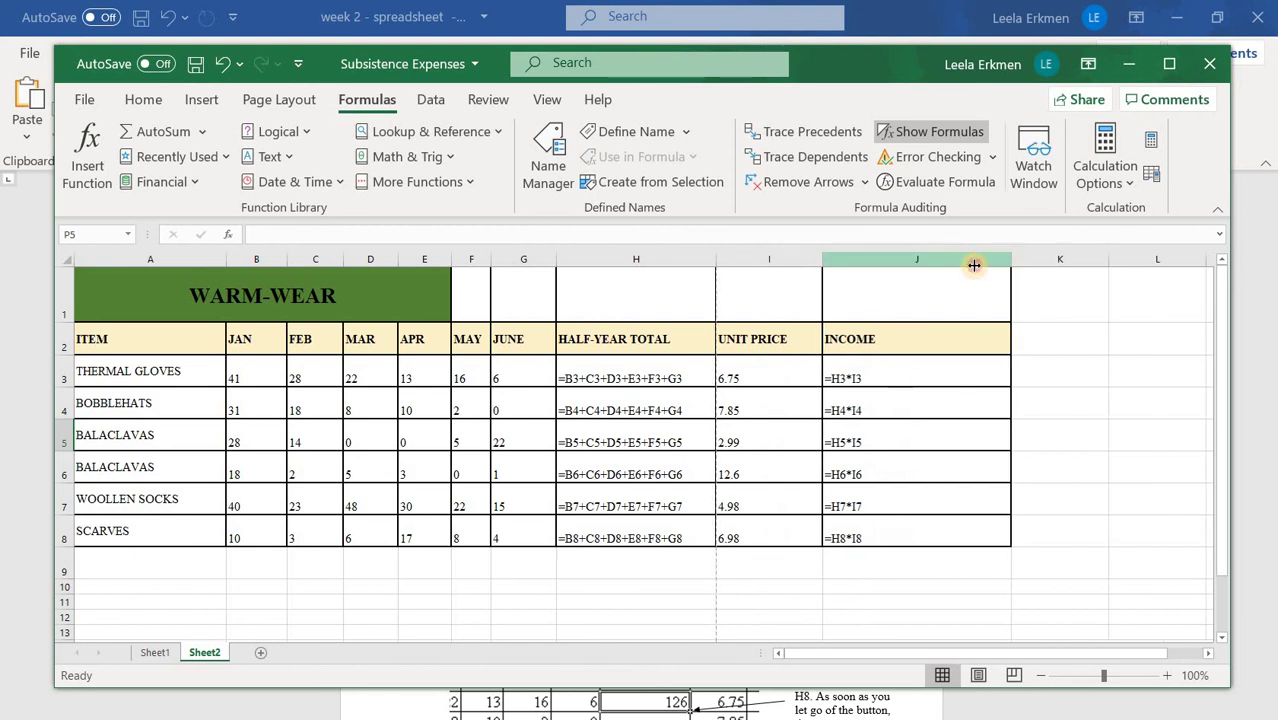
drag(905, 271, 890, 271)
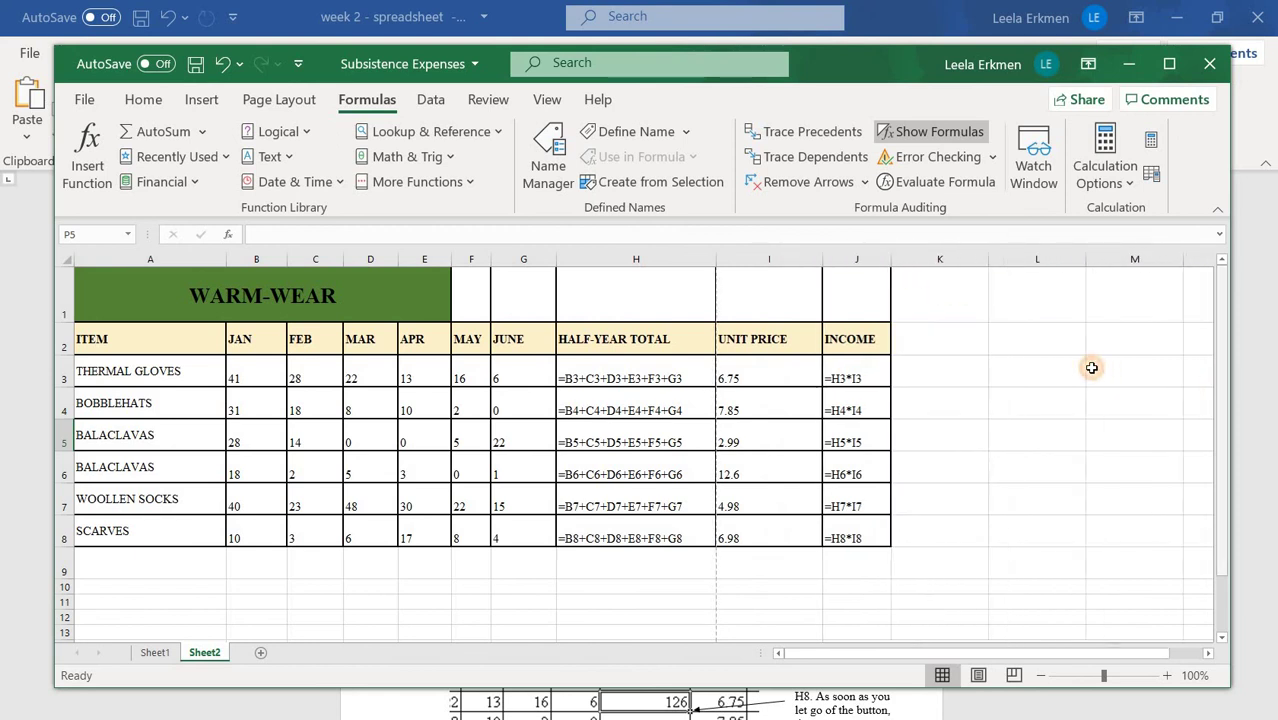
click(1095, 368)
Step: Set the print scaling of the formula view to Fit Sheet on One Page and return to the worksheet
click(82, 99)
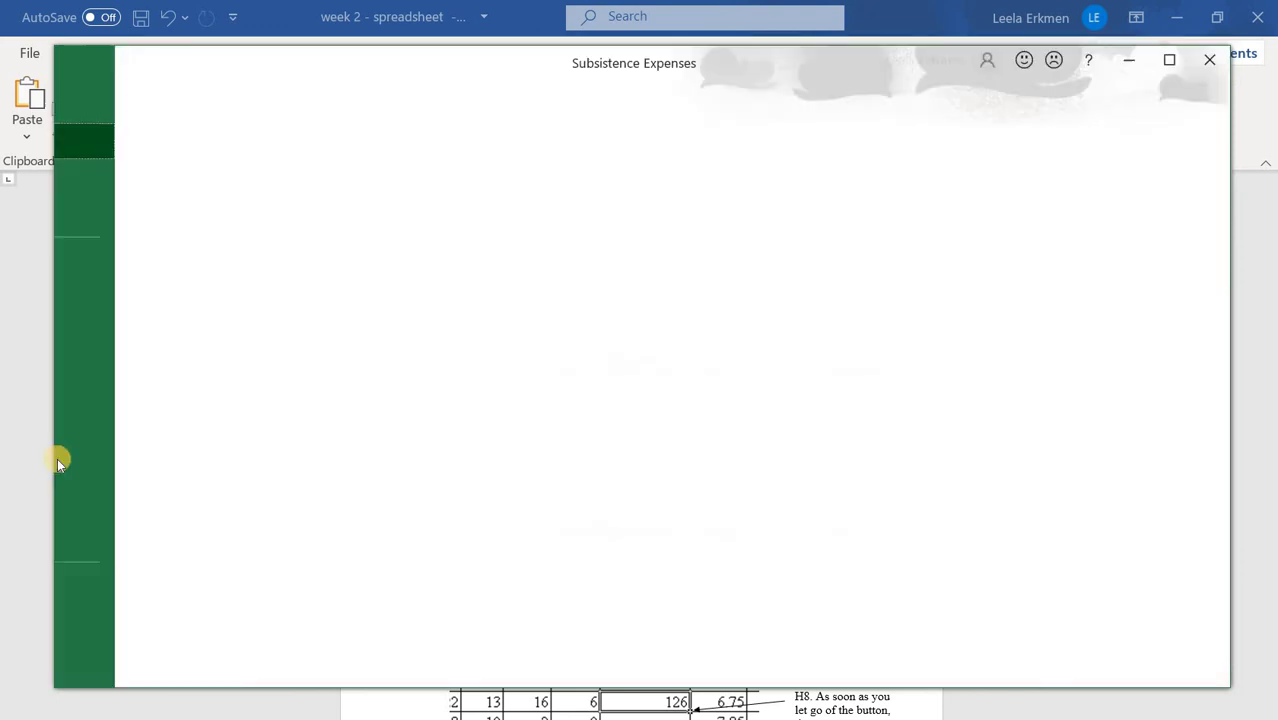
click(148, 362)
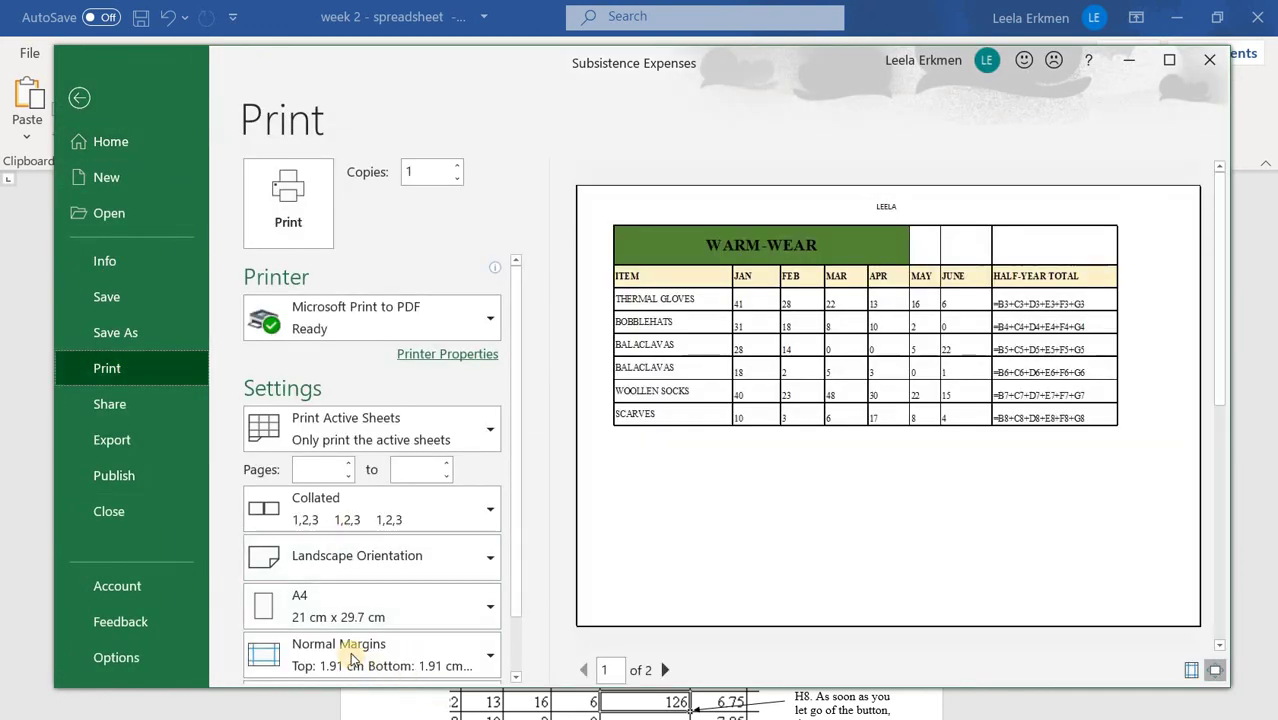
scroll(350, 658, down, 2)
click(342, 640)
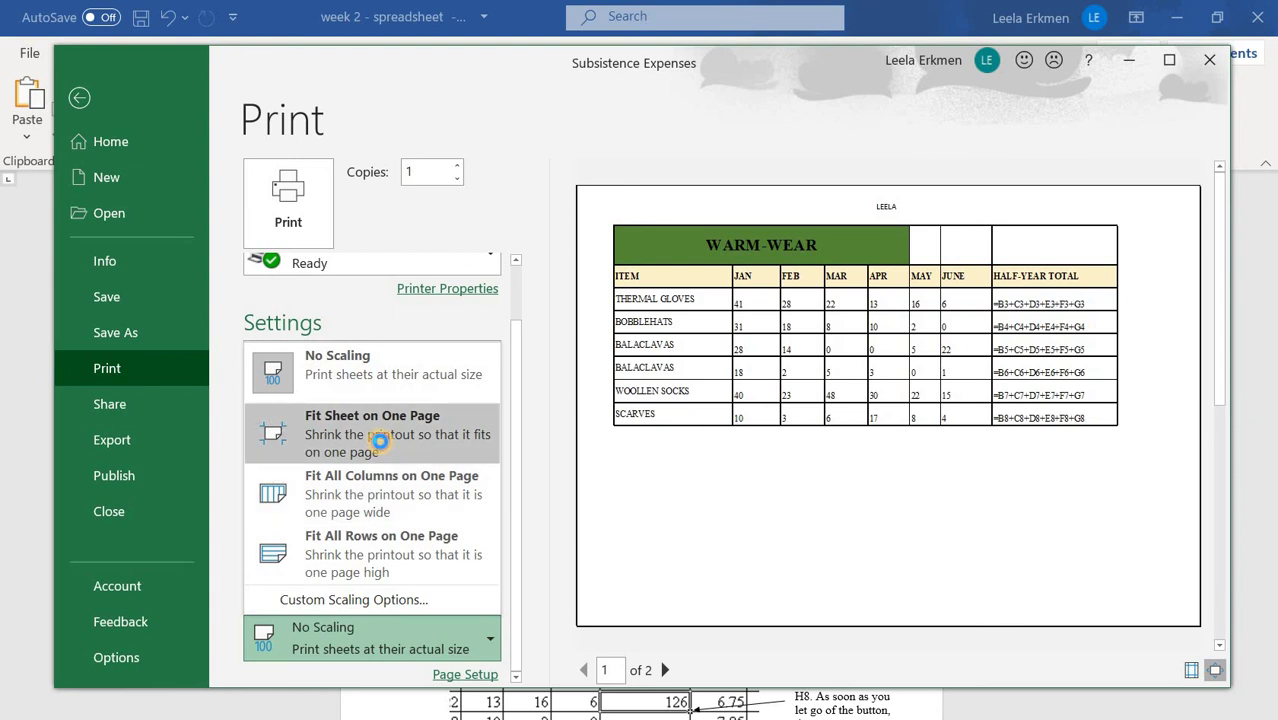
click(381, 447)
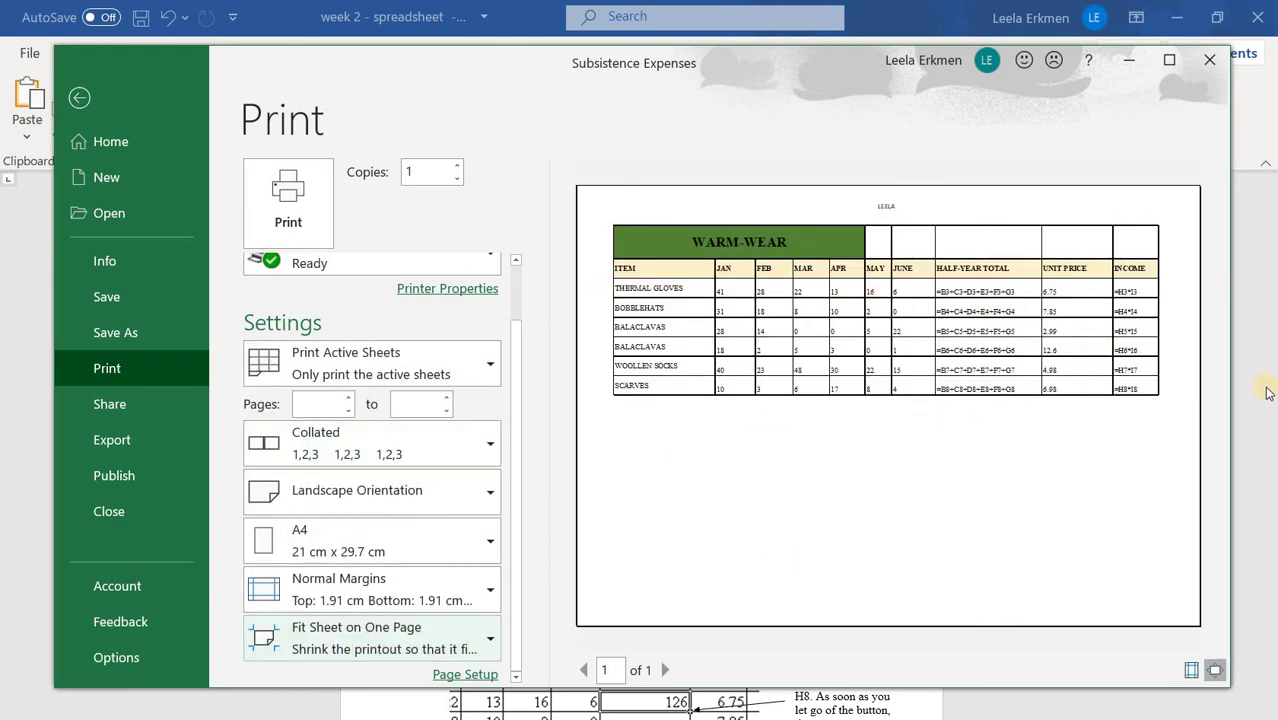
click(79, 97)
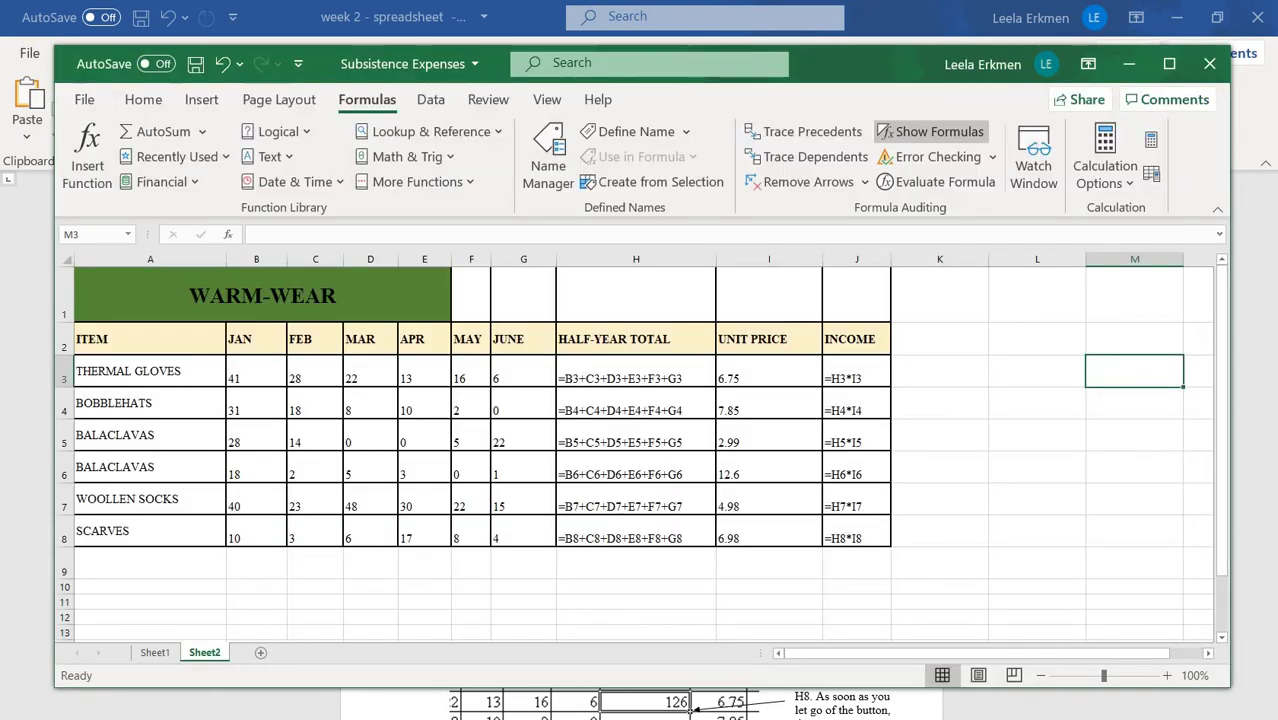
Step: Switch to the week 2 spreadsheet worksheet in Word and check the final Task 4 instructions to the document's end
key(alt+Tab)
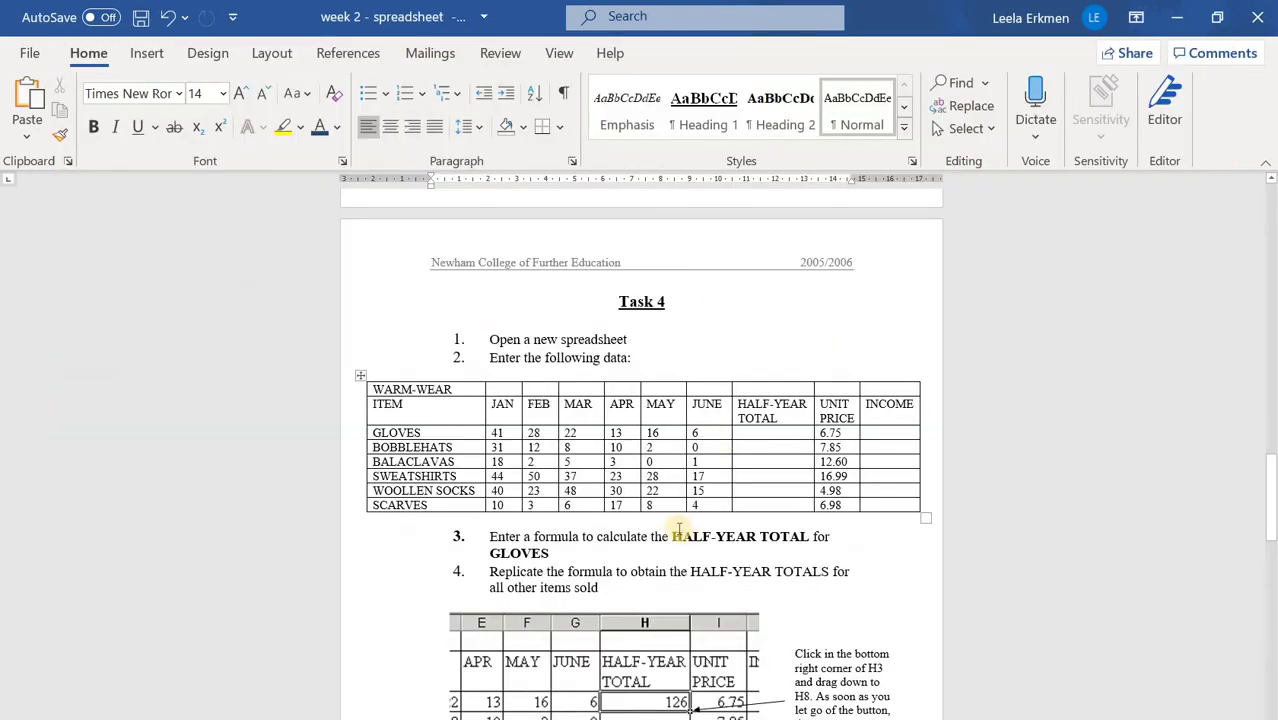
scroll(665, 530, down, 15)
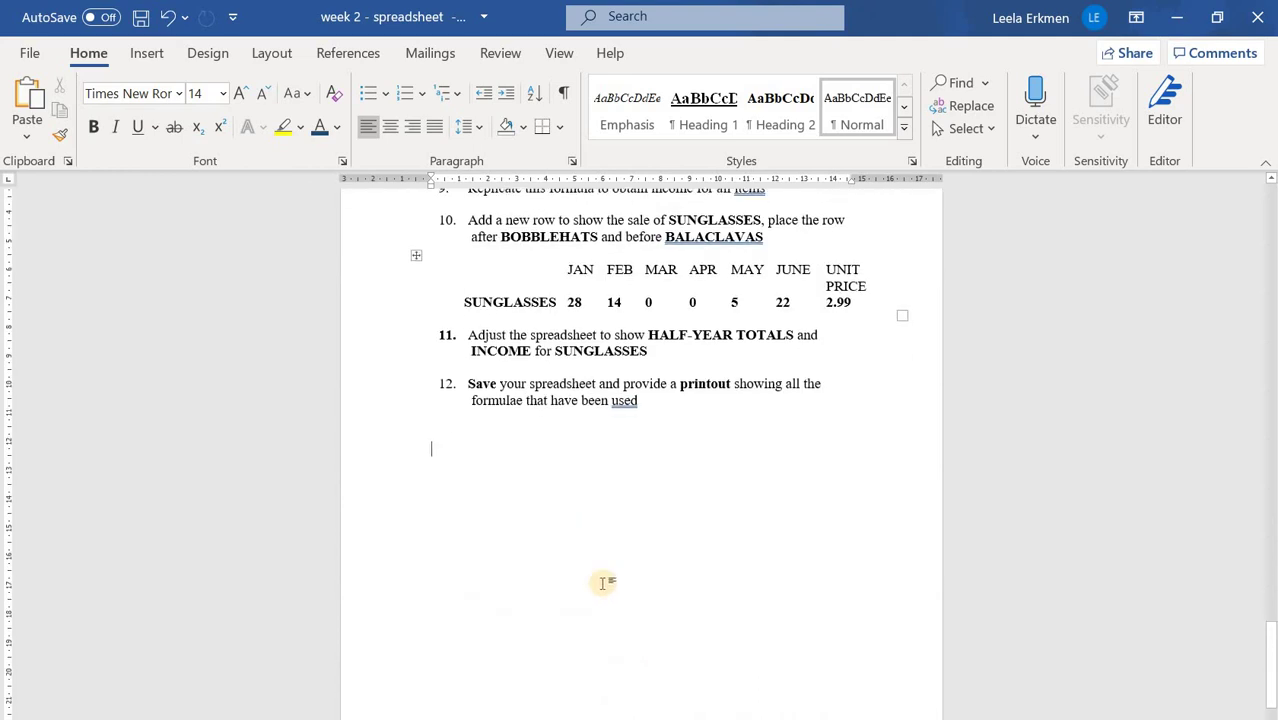
scroll(602, 583, down, 3)
Step: Switch to the Home Budget document in Word and review the sample budget layout and the four practice instructions below it
click(727, 719)
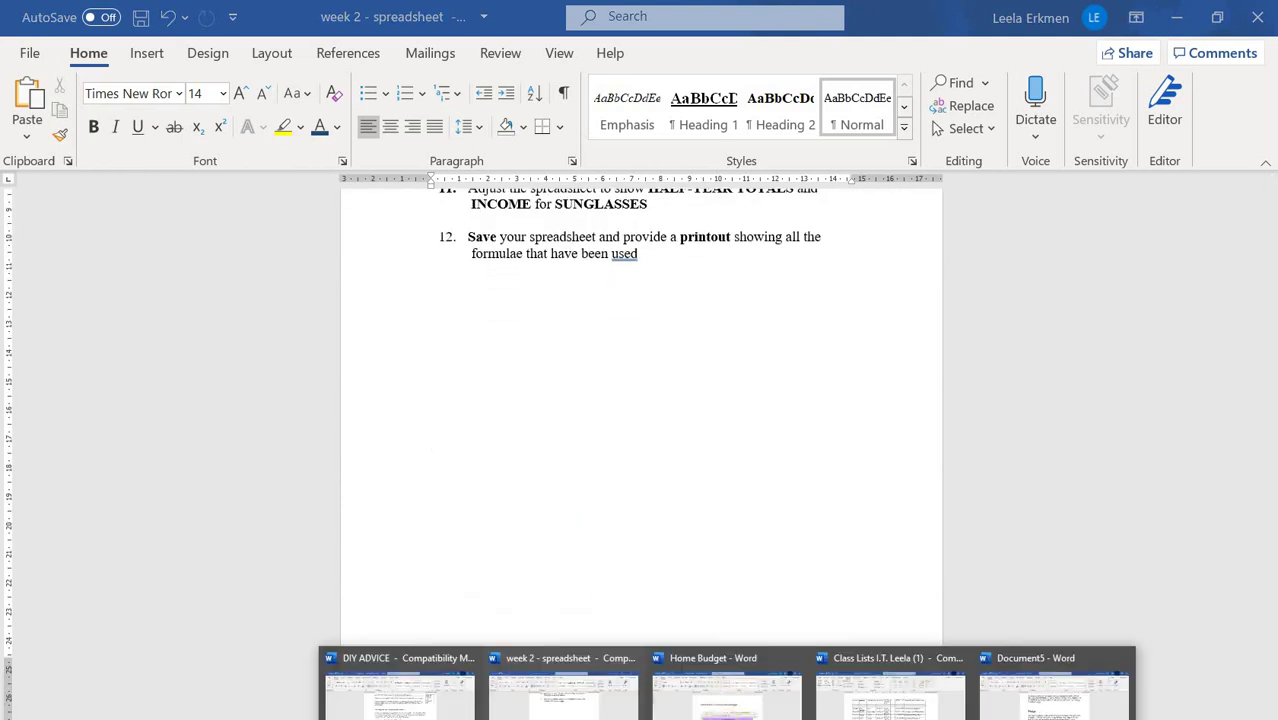
click(727, 685)
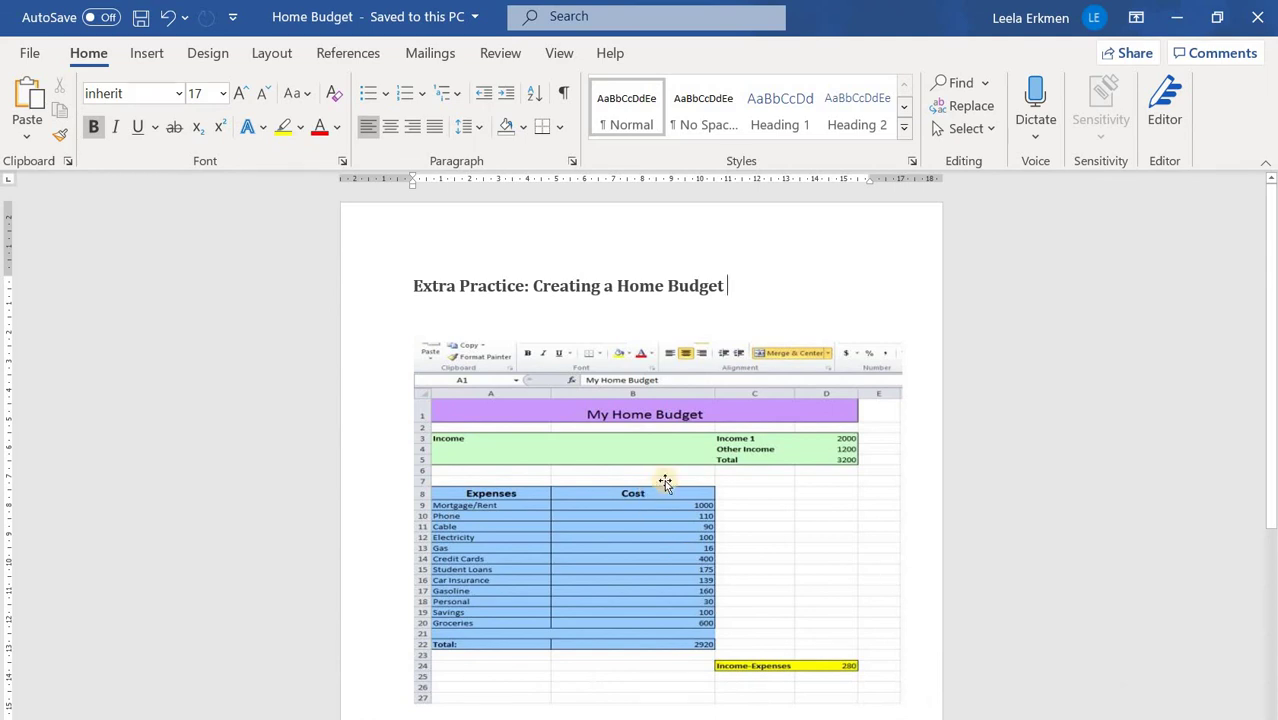
scroll(665, 483, down, 3)
scroll(665, 483, down, 2)
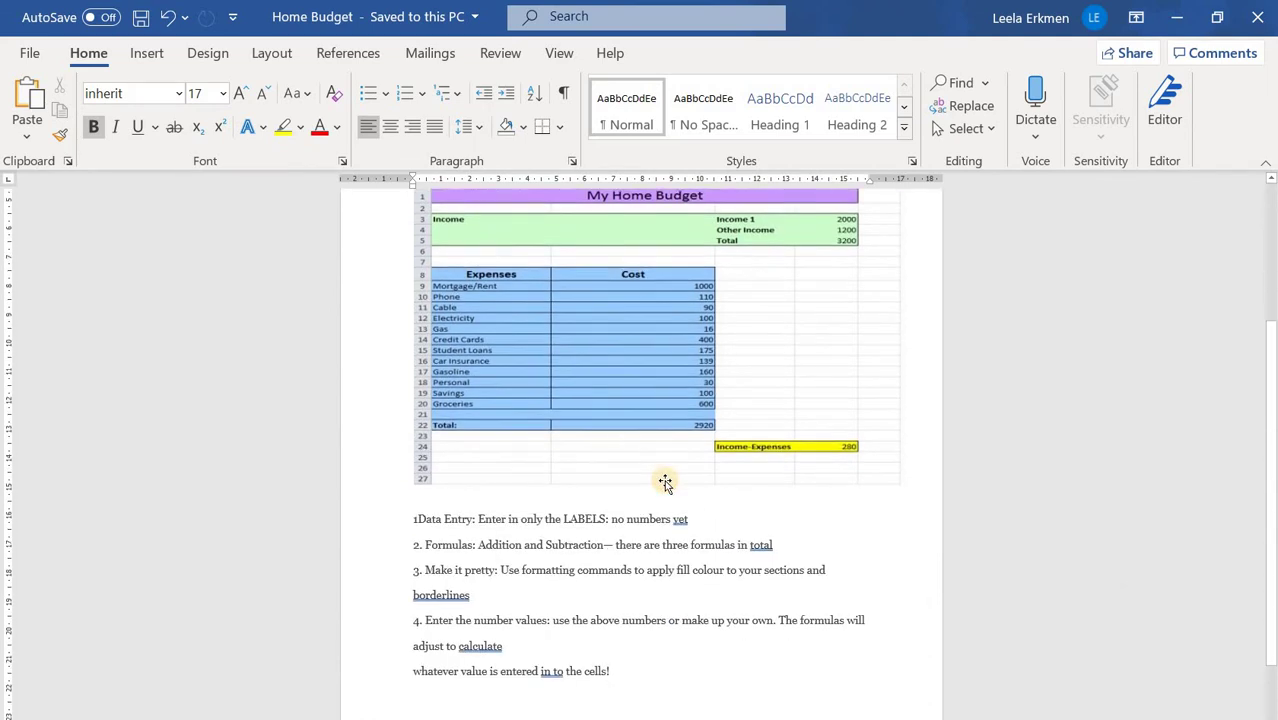
scroll(665, 483, up, 4)
scroll(656, 476, down, 1)
scroll(656, 476, down, 1)
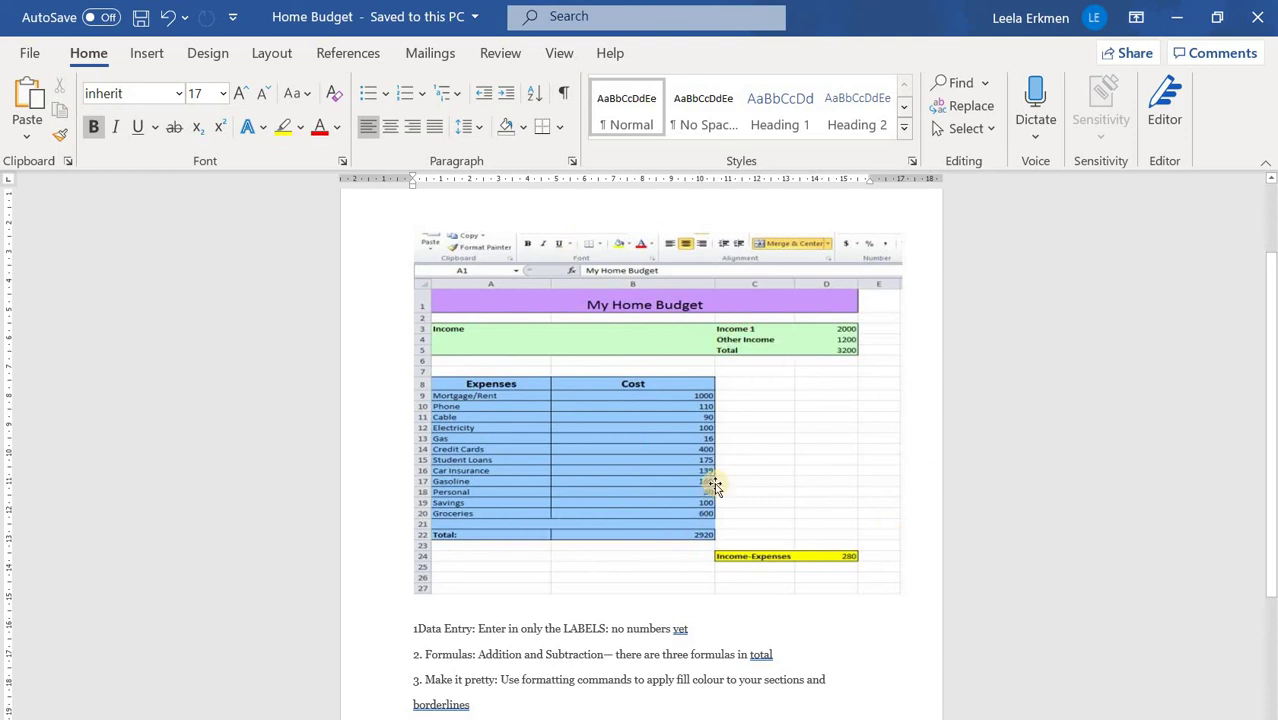
scroll(710, 483, up, 2)
scroll(710, 485, down, 4)
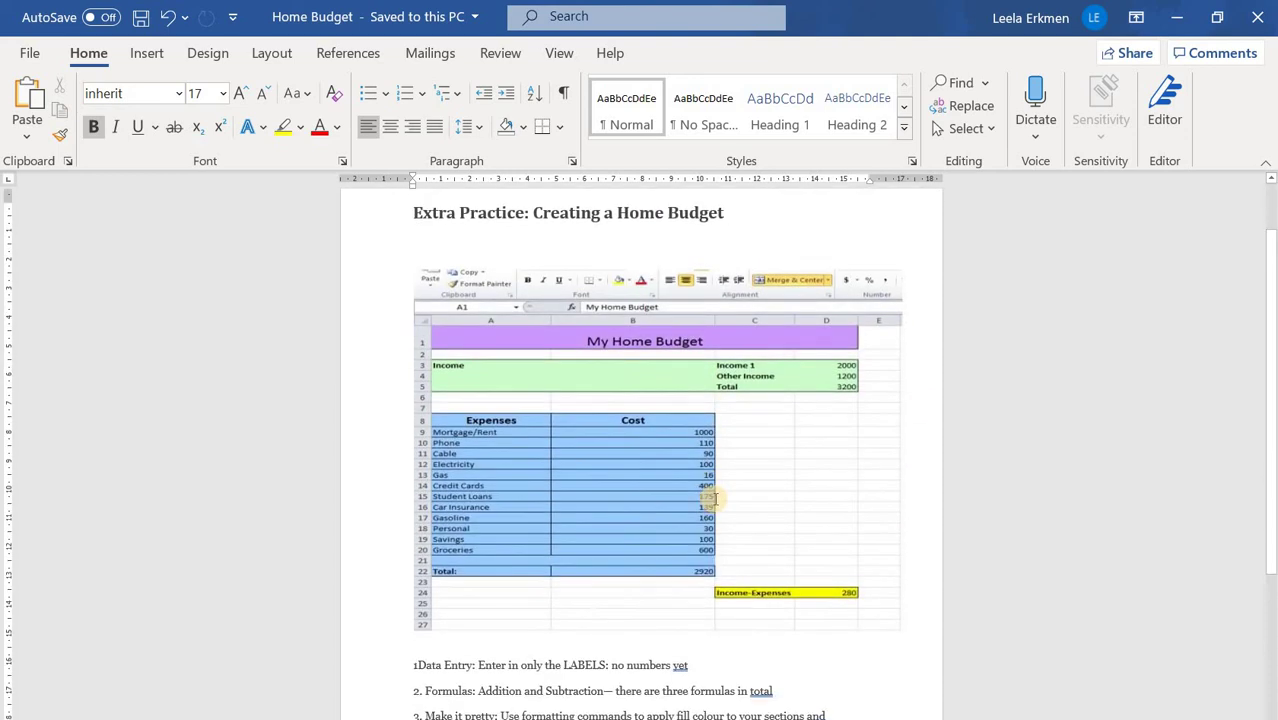
scroll(736, 491, down, 1)
scroll(740, 488, up, 2)
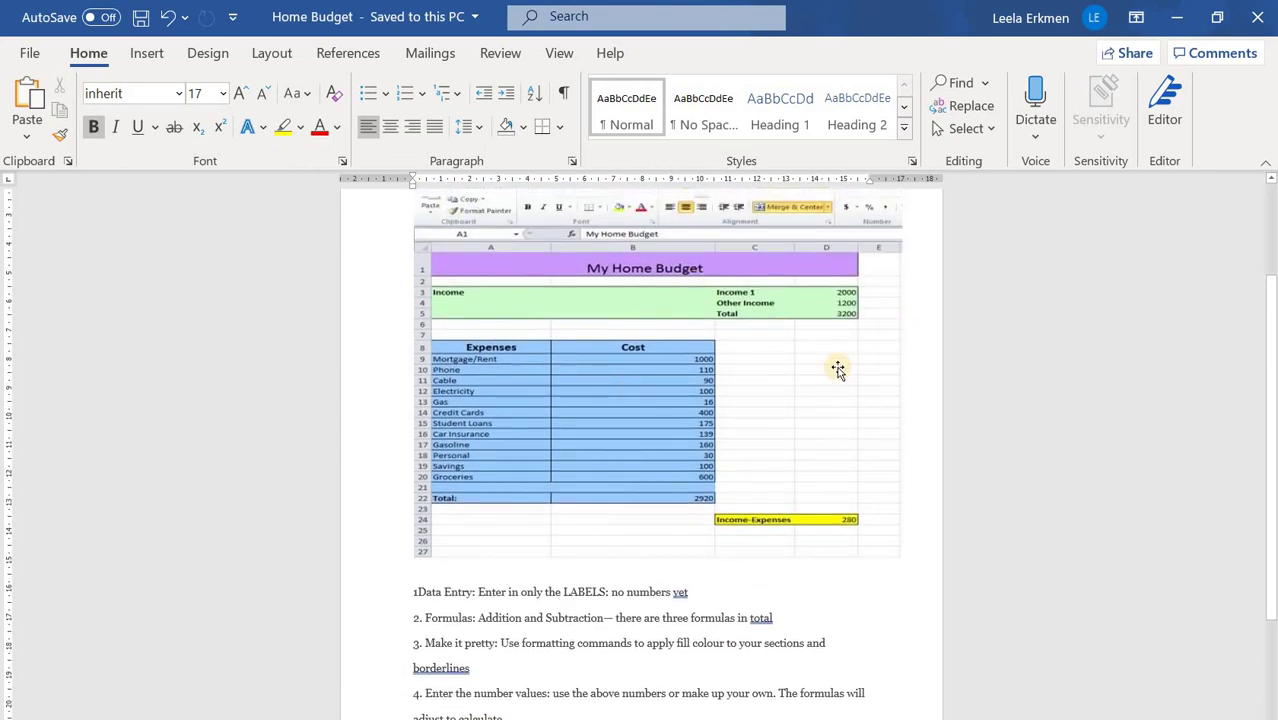
scroll(833, 372, down, 3)
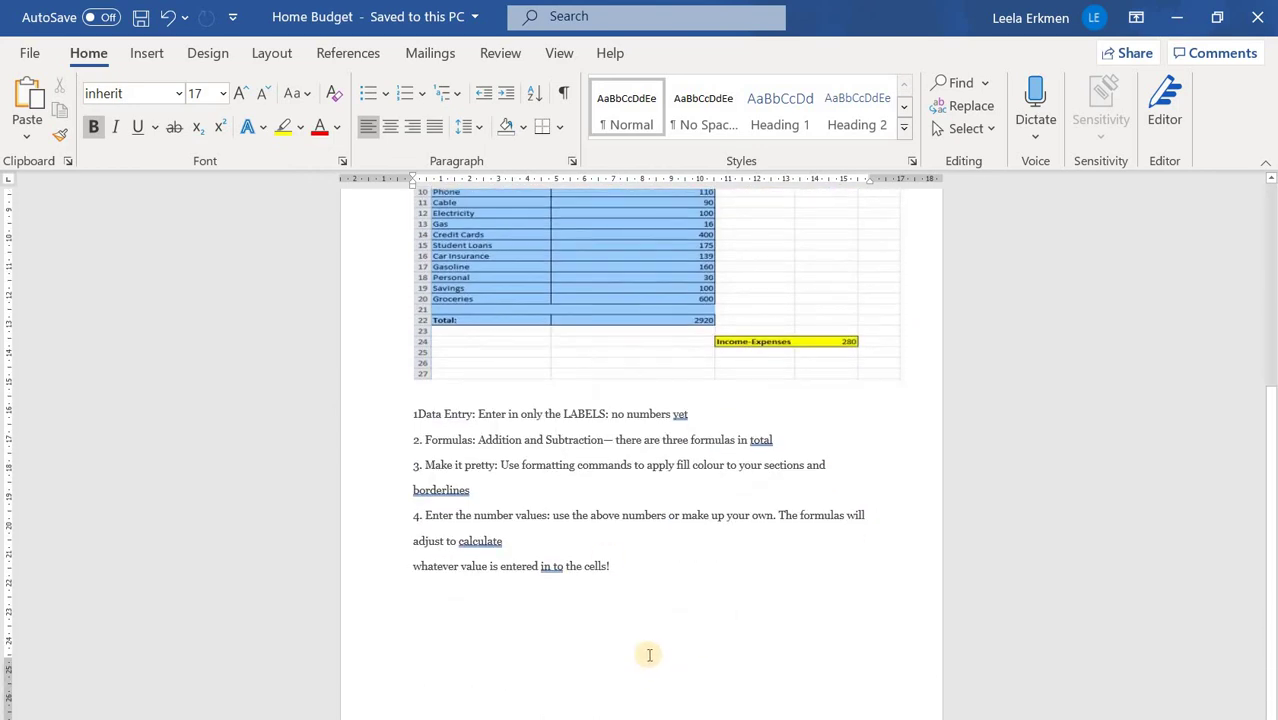
scroll(649, 655, up, 5)
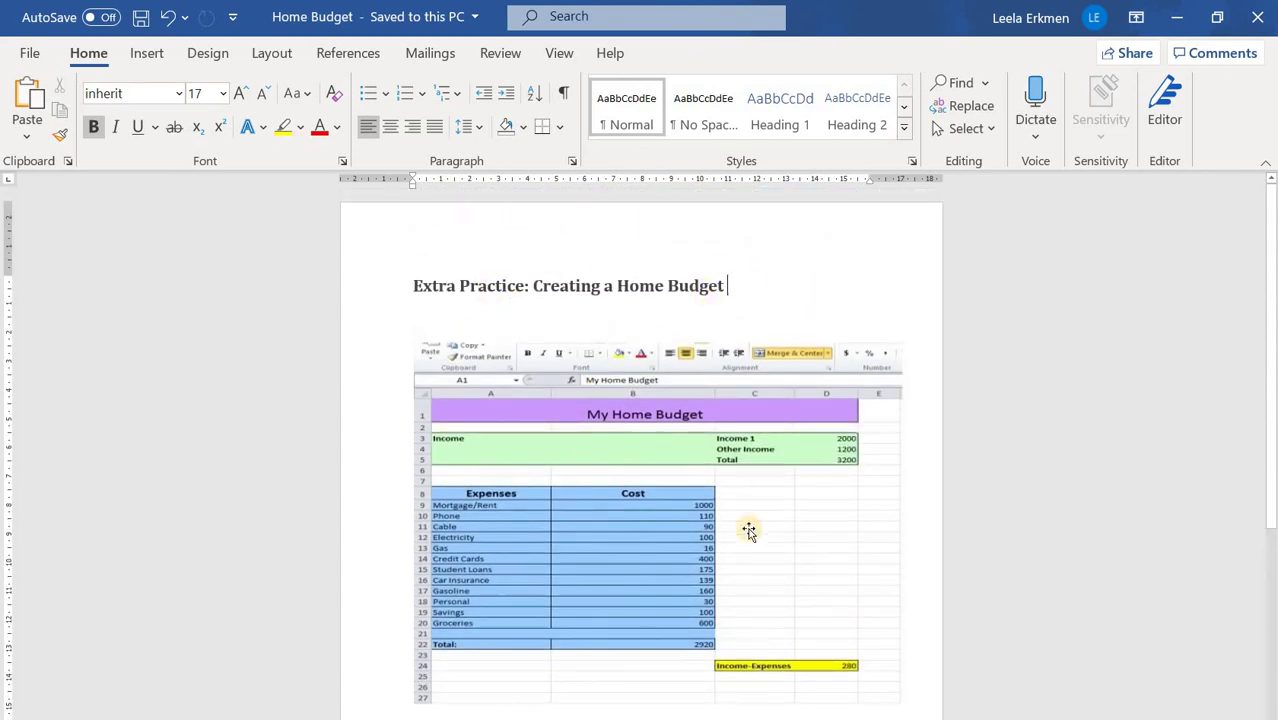
scroll(453, 399, down, 1)
scroll(453, 399, down, 2)
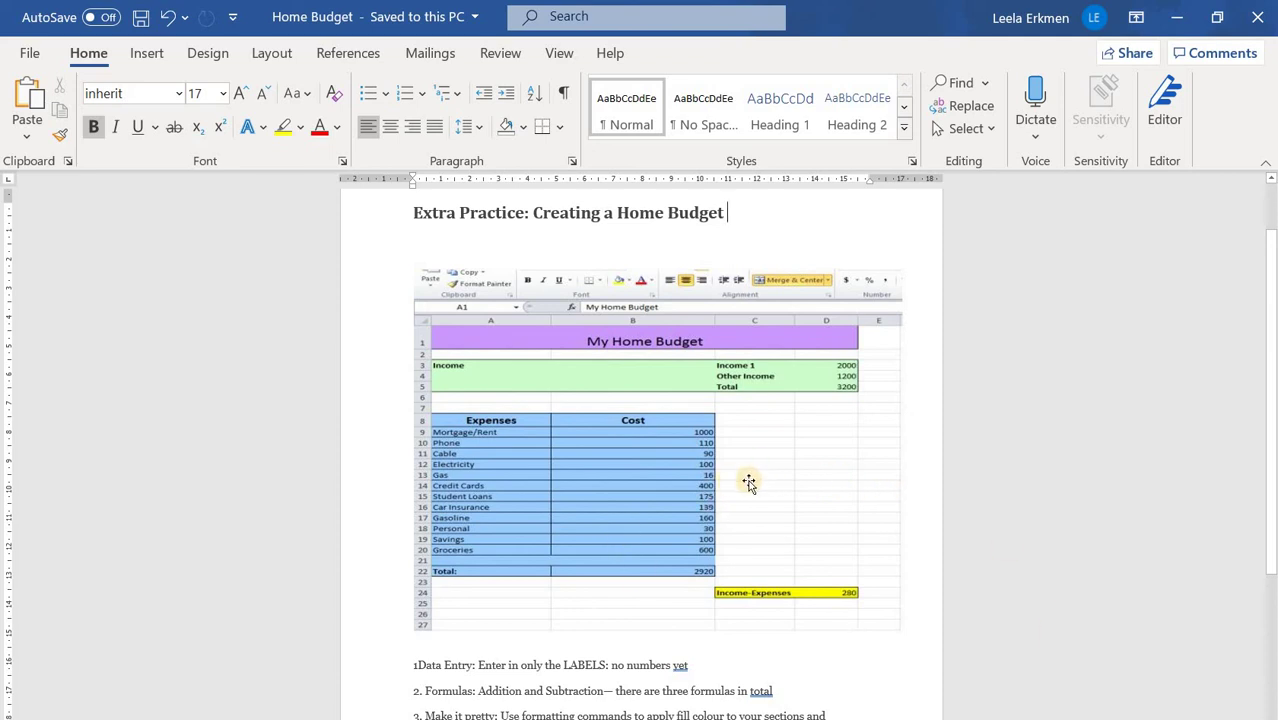
scroll(748, 479, down, 5)
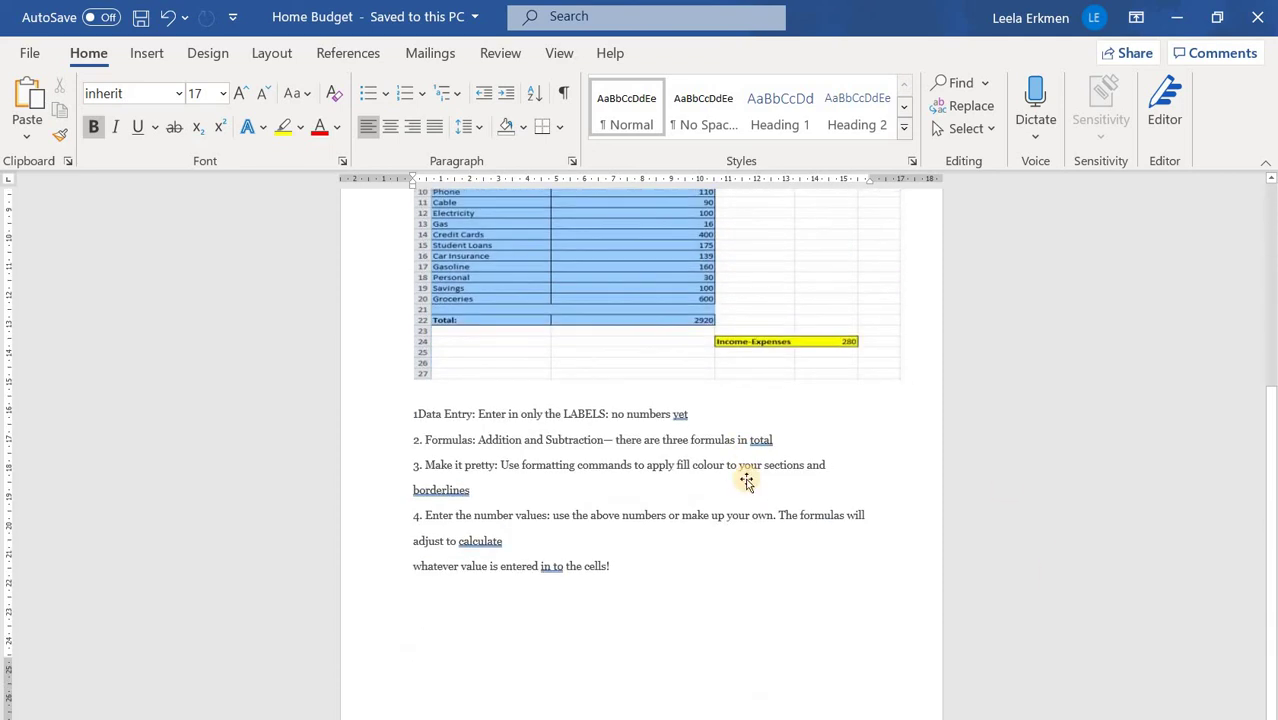
scroll(748, 479, up, 3)
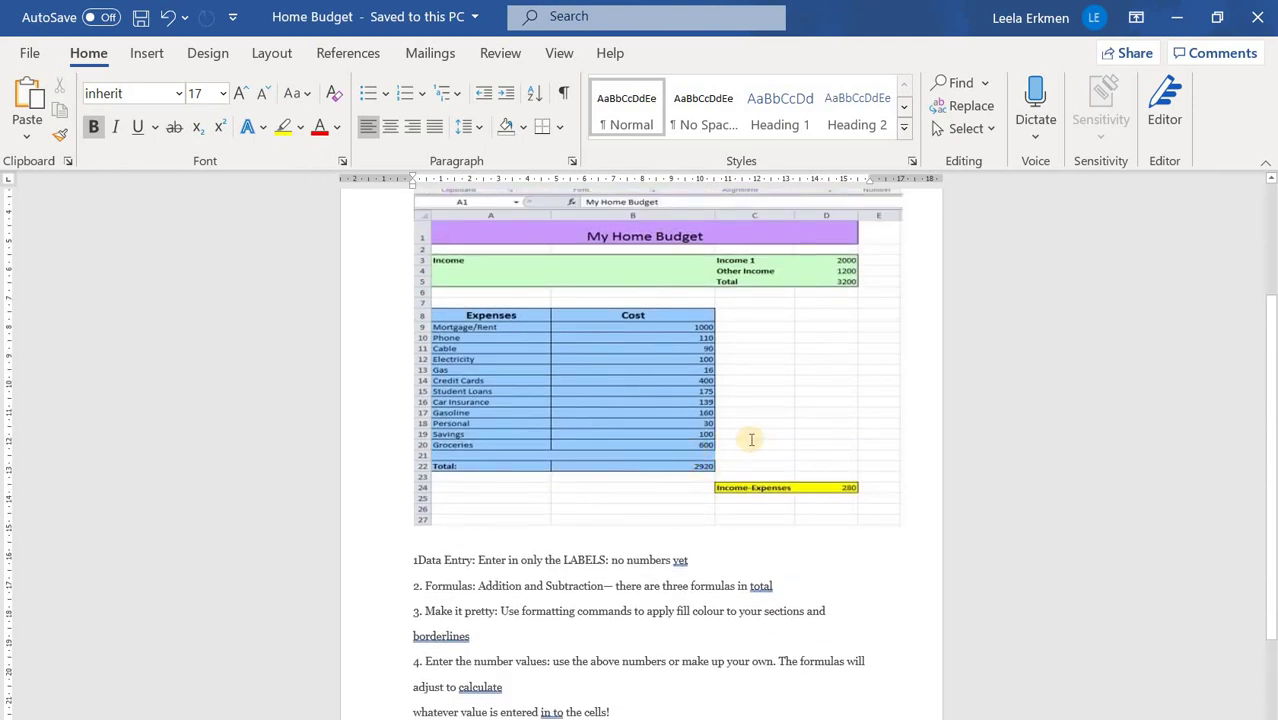
scroll(751, 440, down, 3)
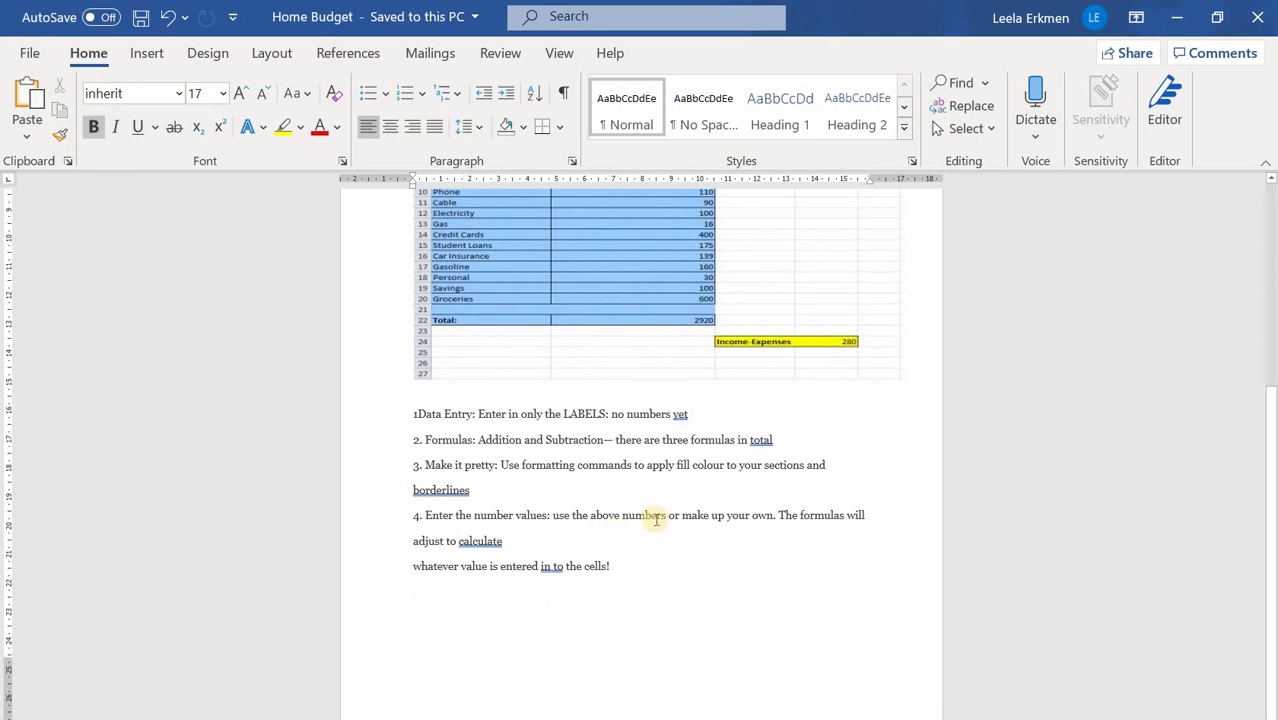